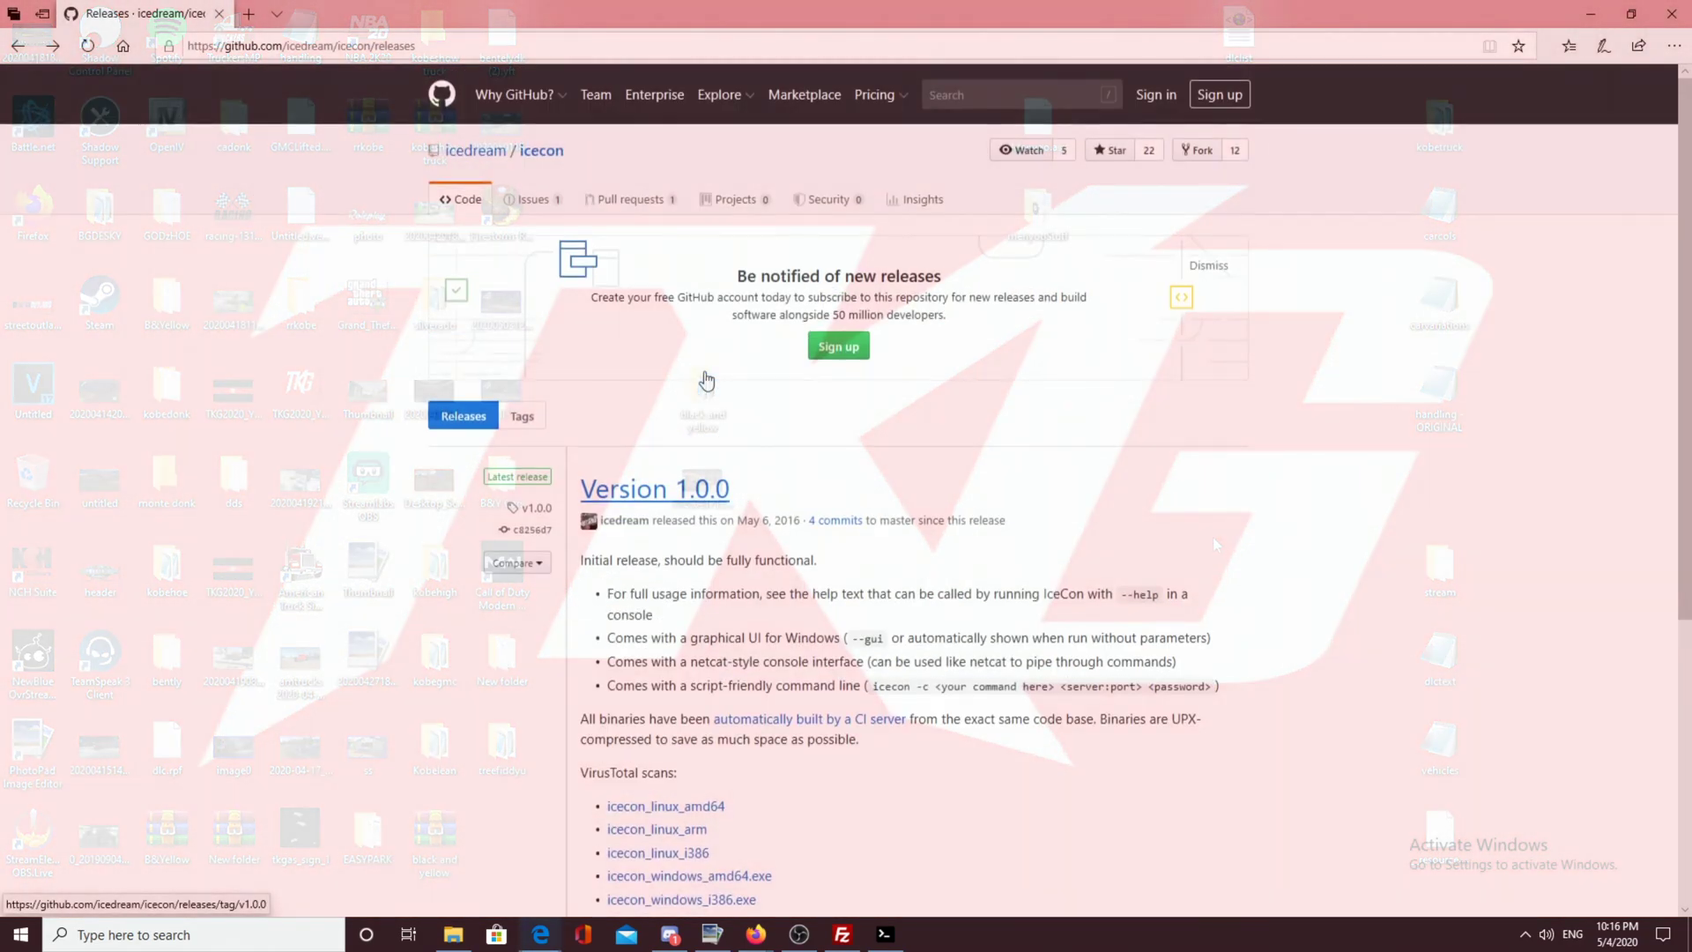
# Step: Look over the IceCon 1.0.0 release files and search the web for notepad++ in a new browser tab
pyautogui.scroll(-3, 705, 440)
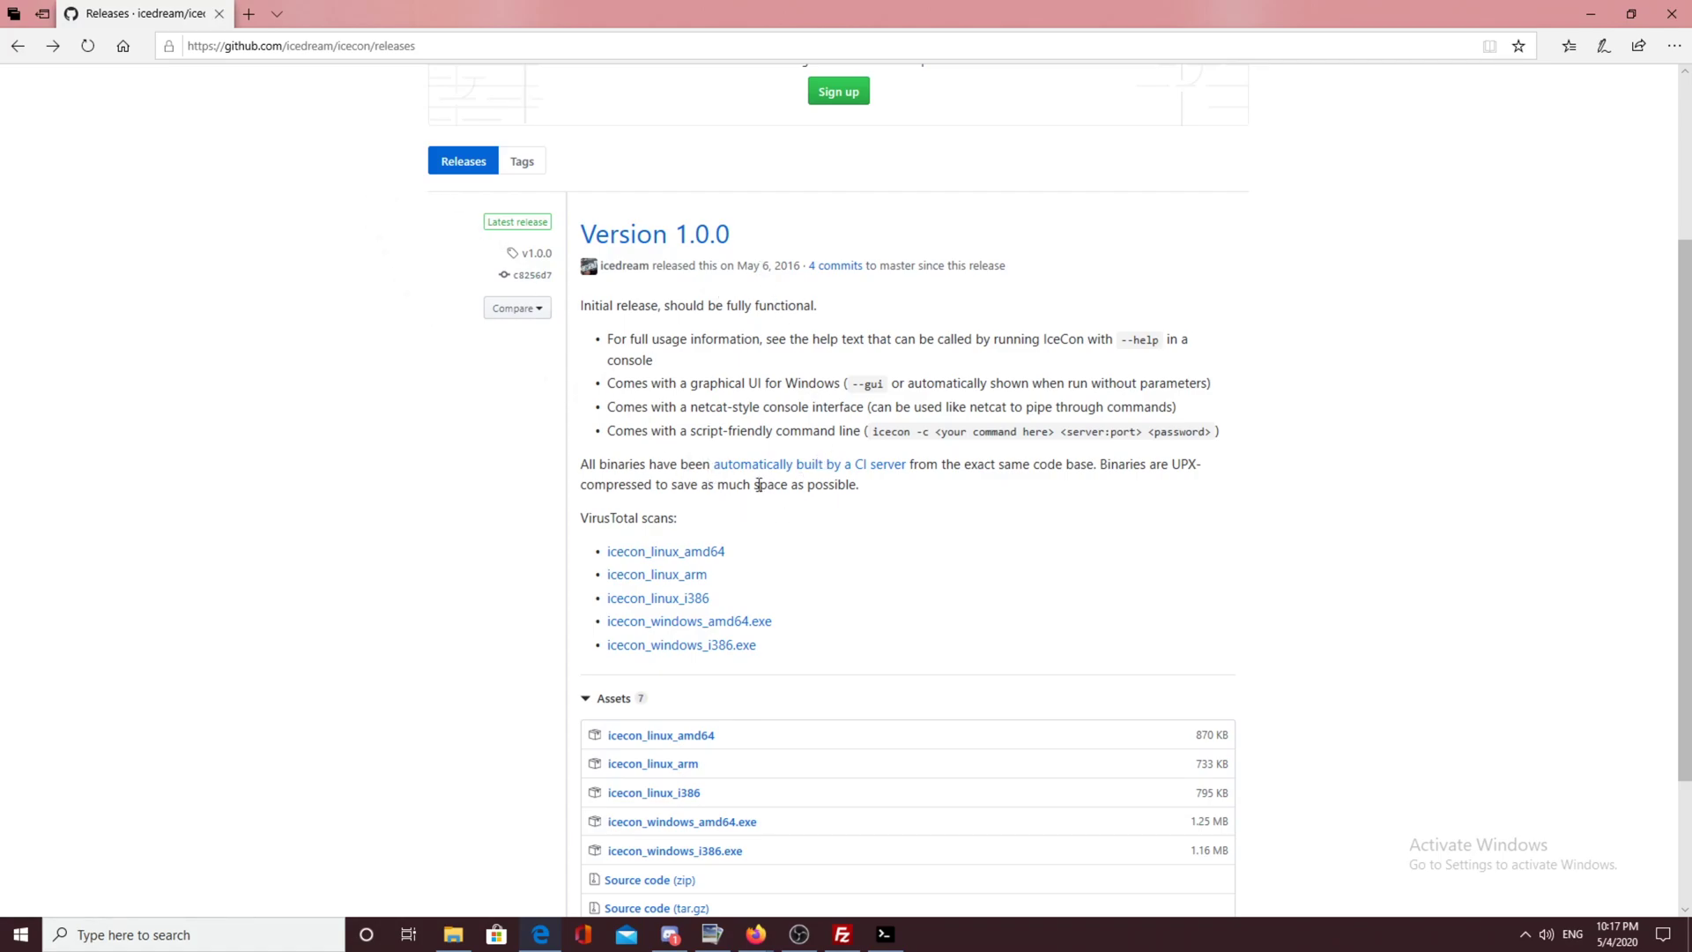
pyautogui.hotkey('ctrl', 't')
pyautogui.write('not')
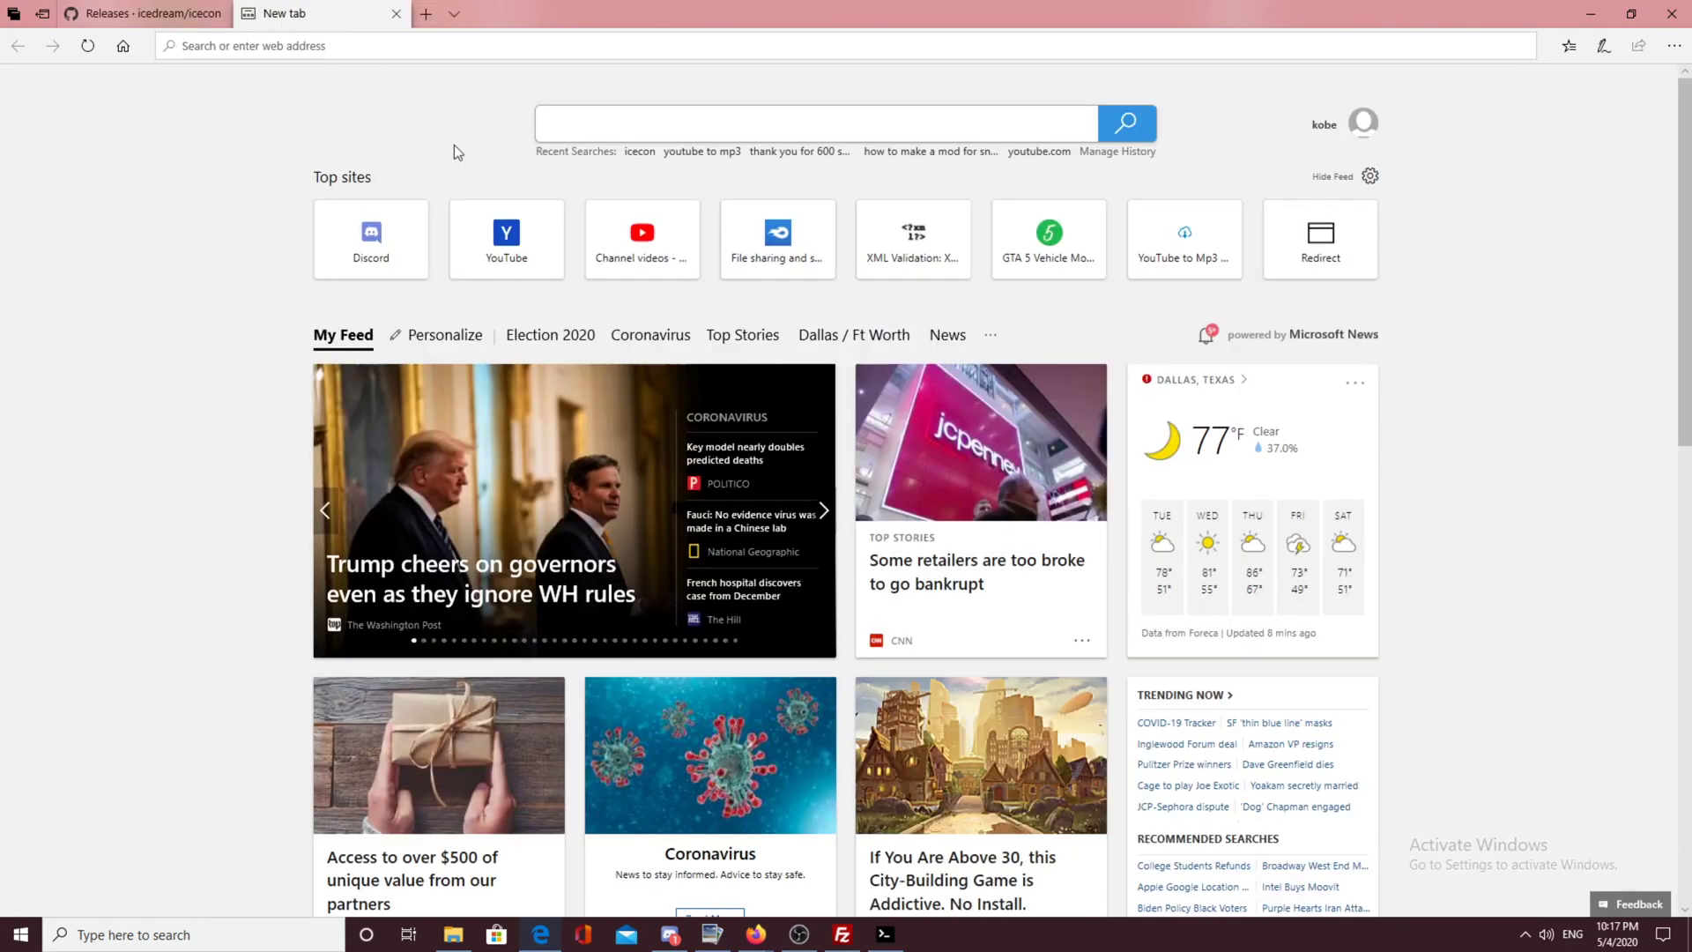
pyautogui.write('epad')
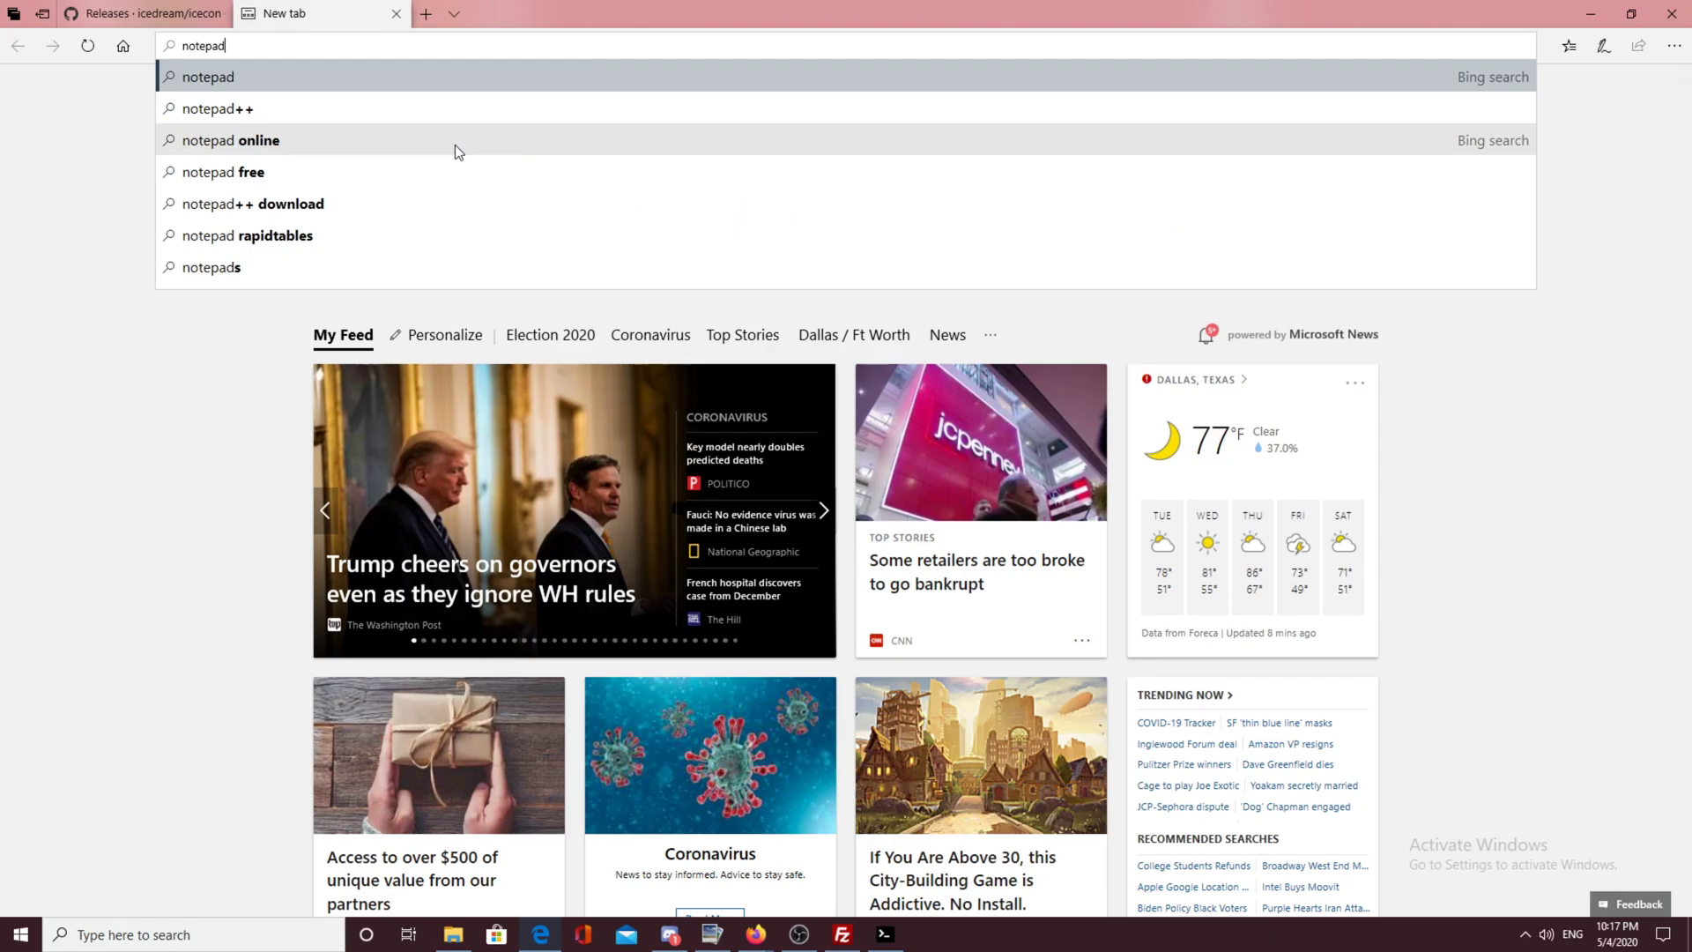
pyautogui.press('Down')
pyautogui.press('Return')
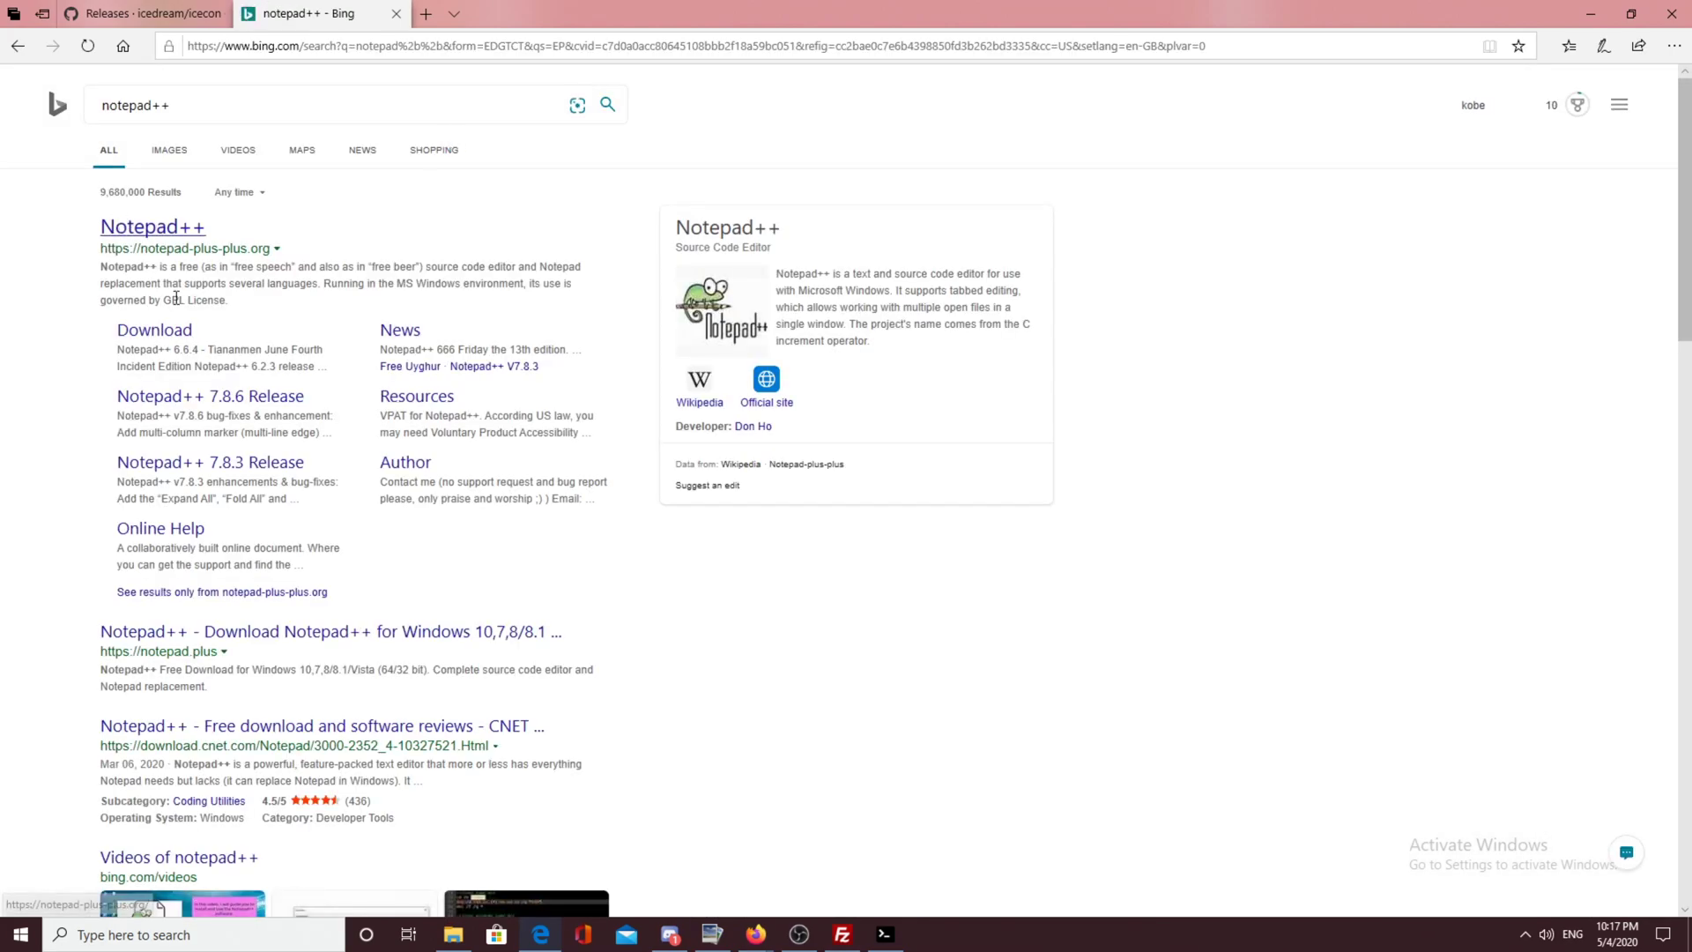
# Step: Open the Notepad++ 7.8.6 release page on the official site and look over its 32-bit and 64-bit download options
pyautogui.click(179, 231)
pyautogui.click(164, 415)
pyautogui.scroll(-2, 829, 218)
pyautogui.scroll(2, 829, 221)
pyautogui.click(822, 216)
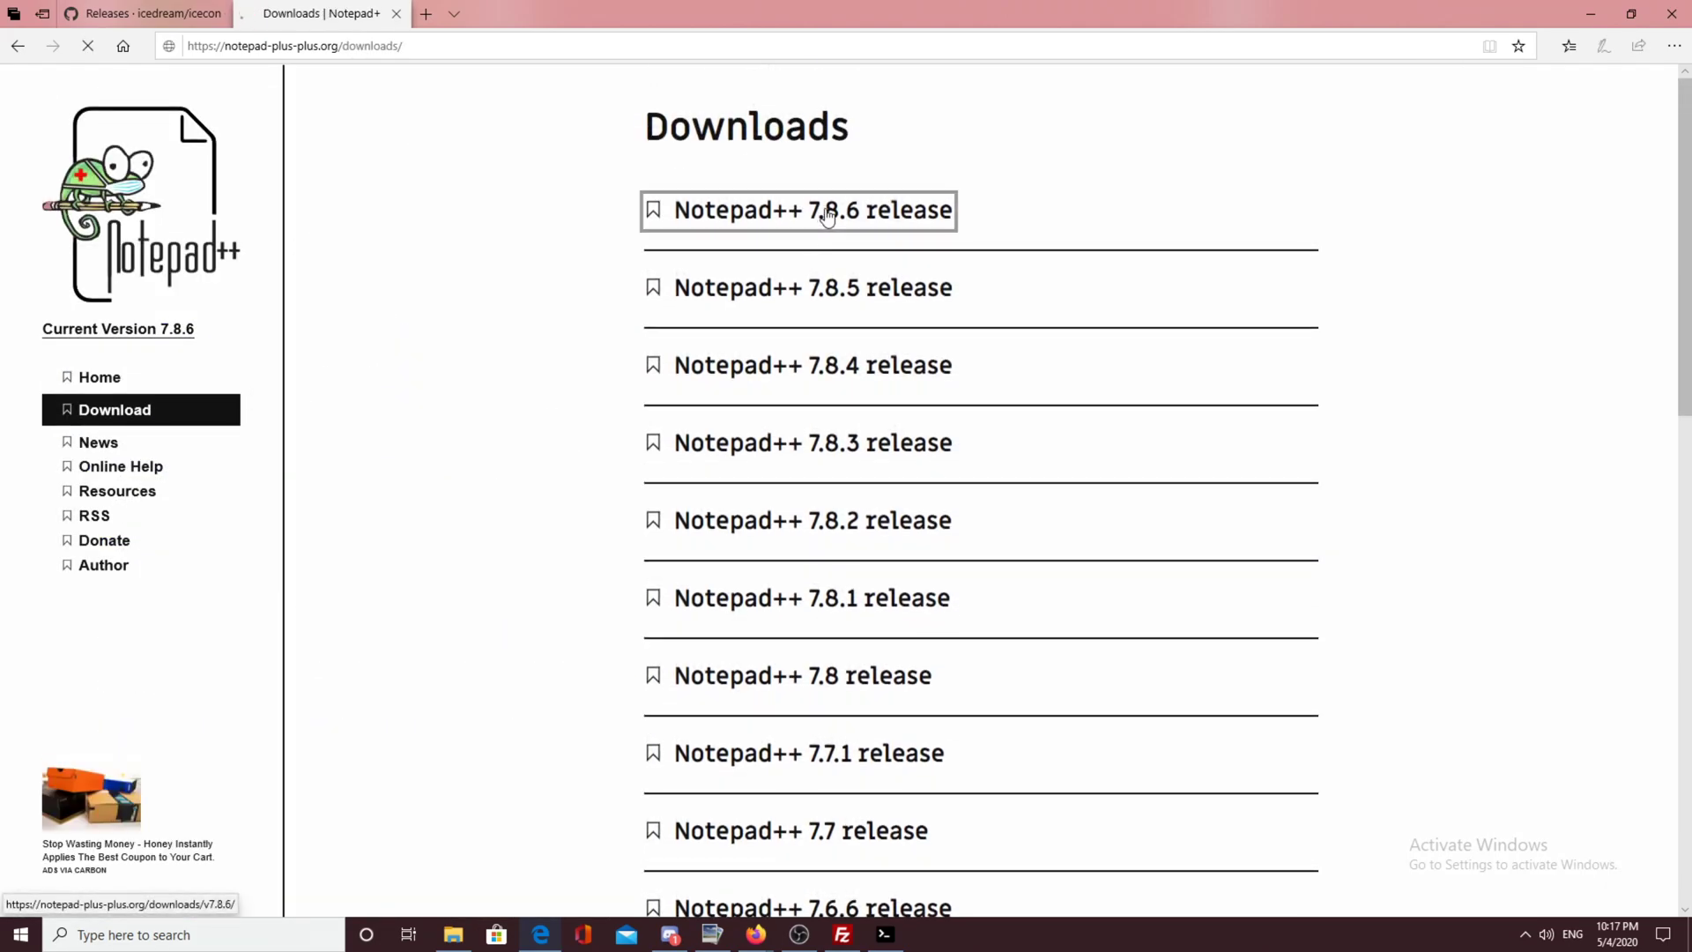
pyautogui.scroll(-1, 828, 357)
pyautogui.scroll(-5, 833, 352)
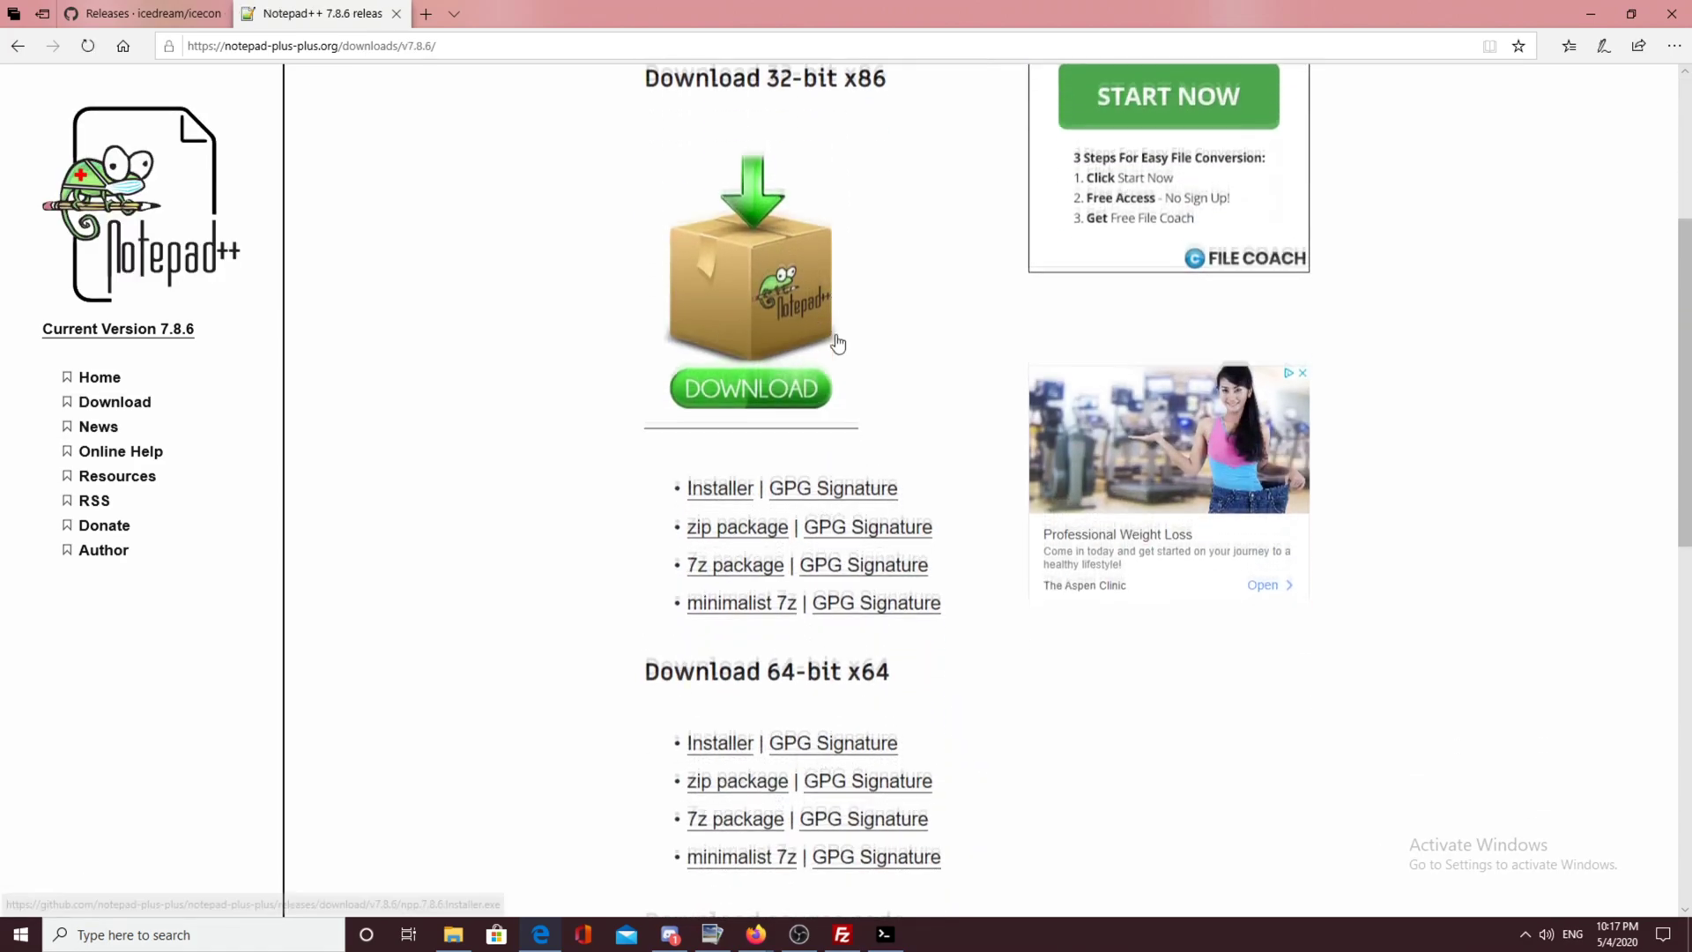
pyautogui.scroll(3, 861, 434)
pyautogui.scroll(3, 861, 434)
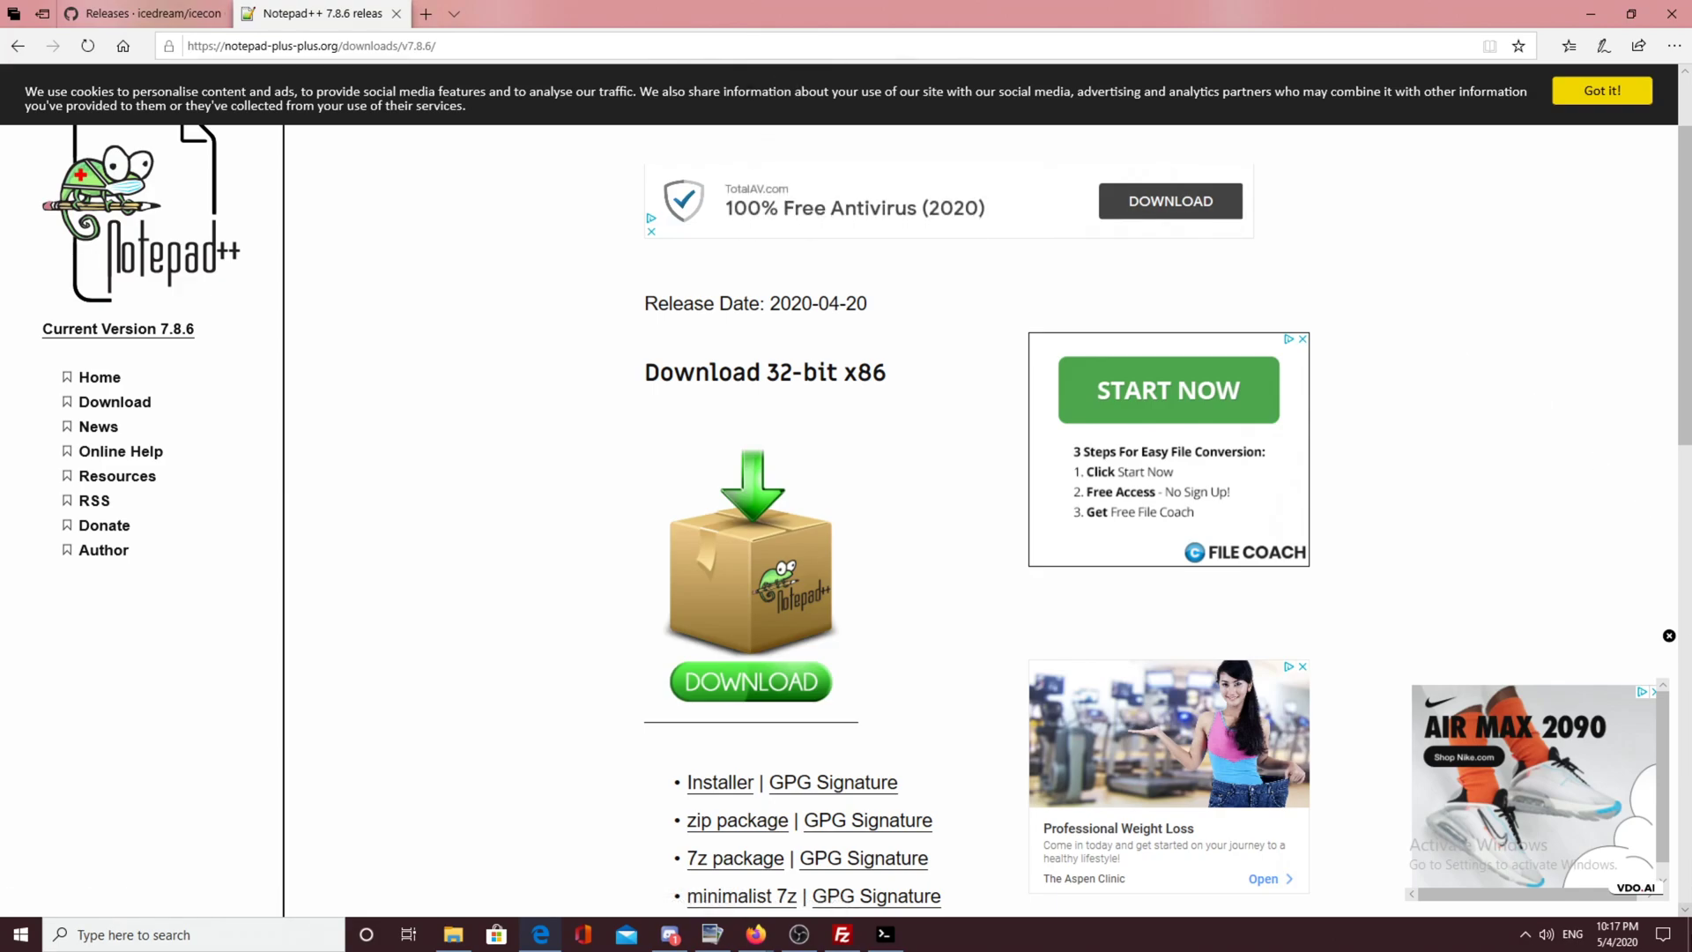
# Step: Show the desktop and create a new folder on it named TKG TEsat
pyautogui.press('super+a')
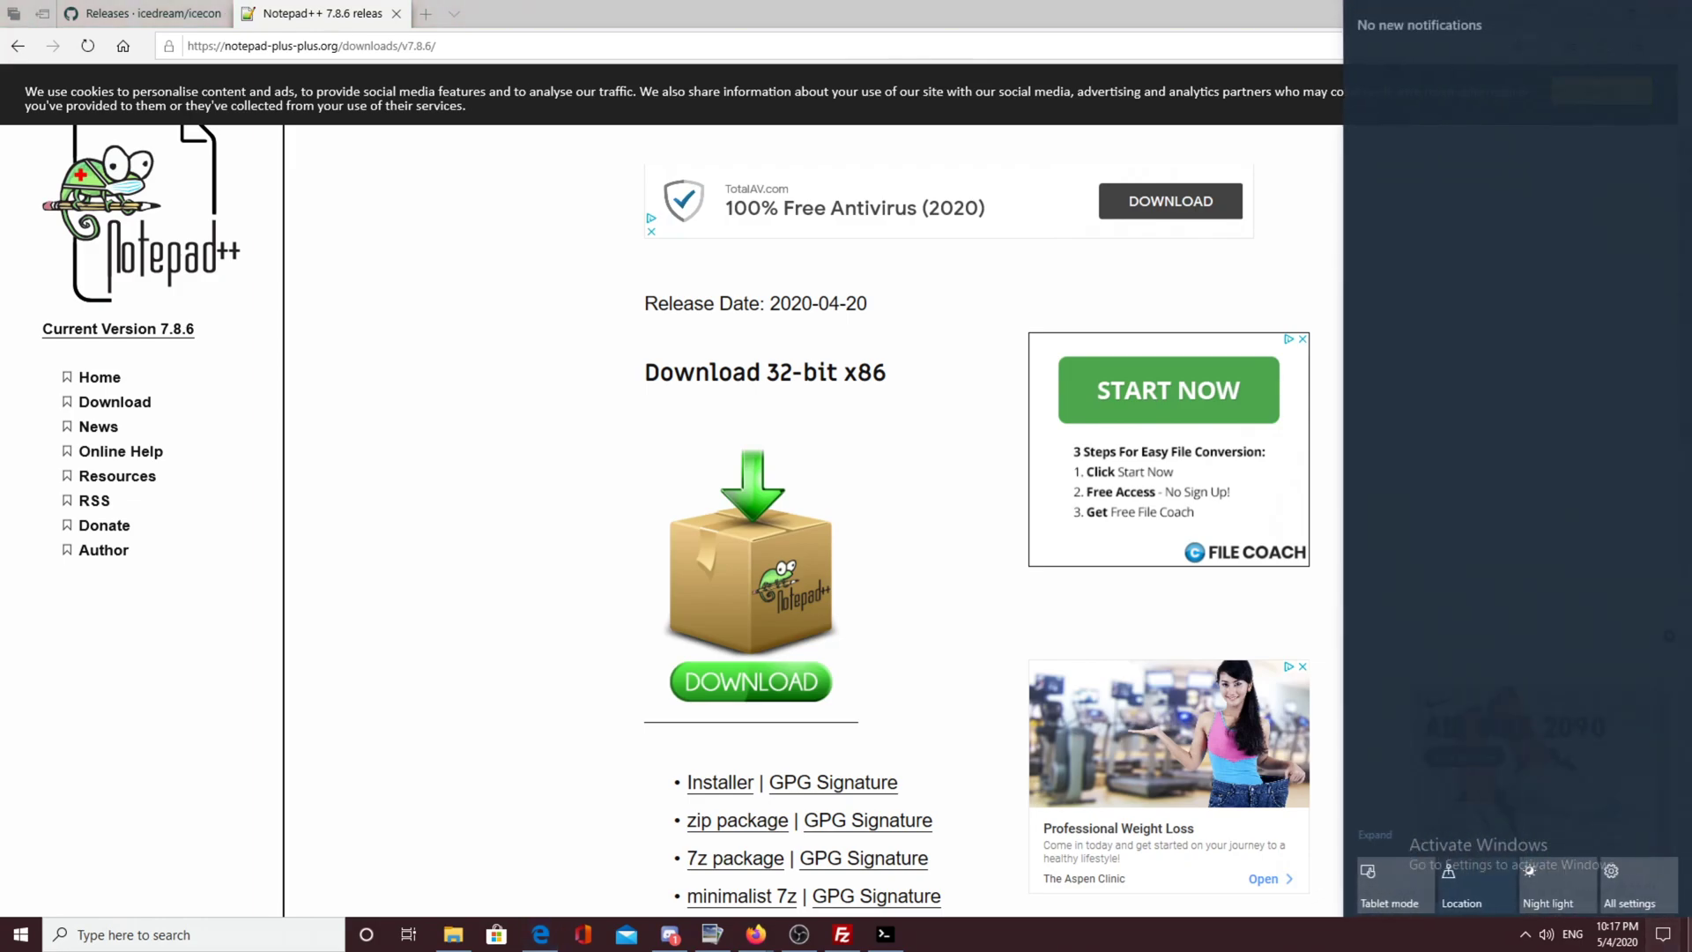
pyautogui.click(1689, 921)
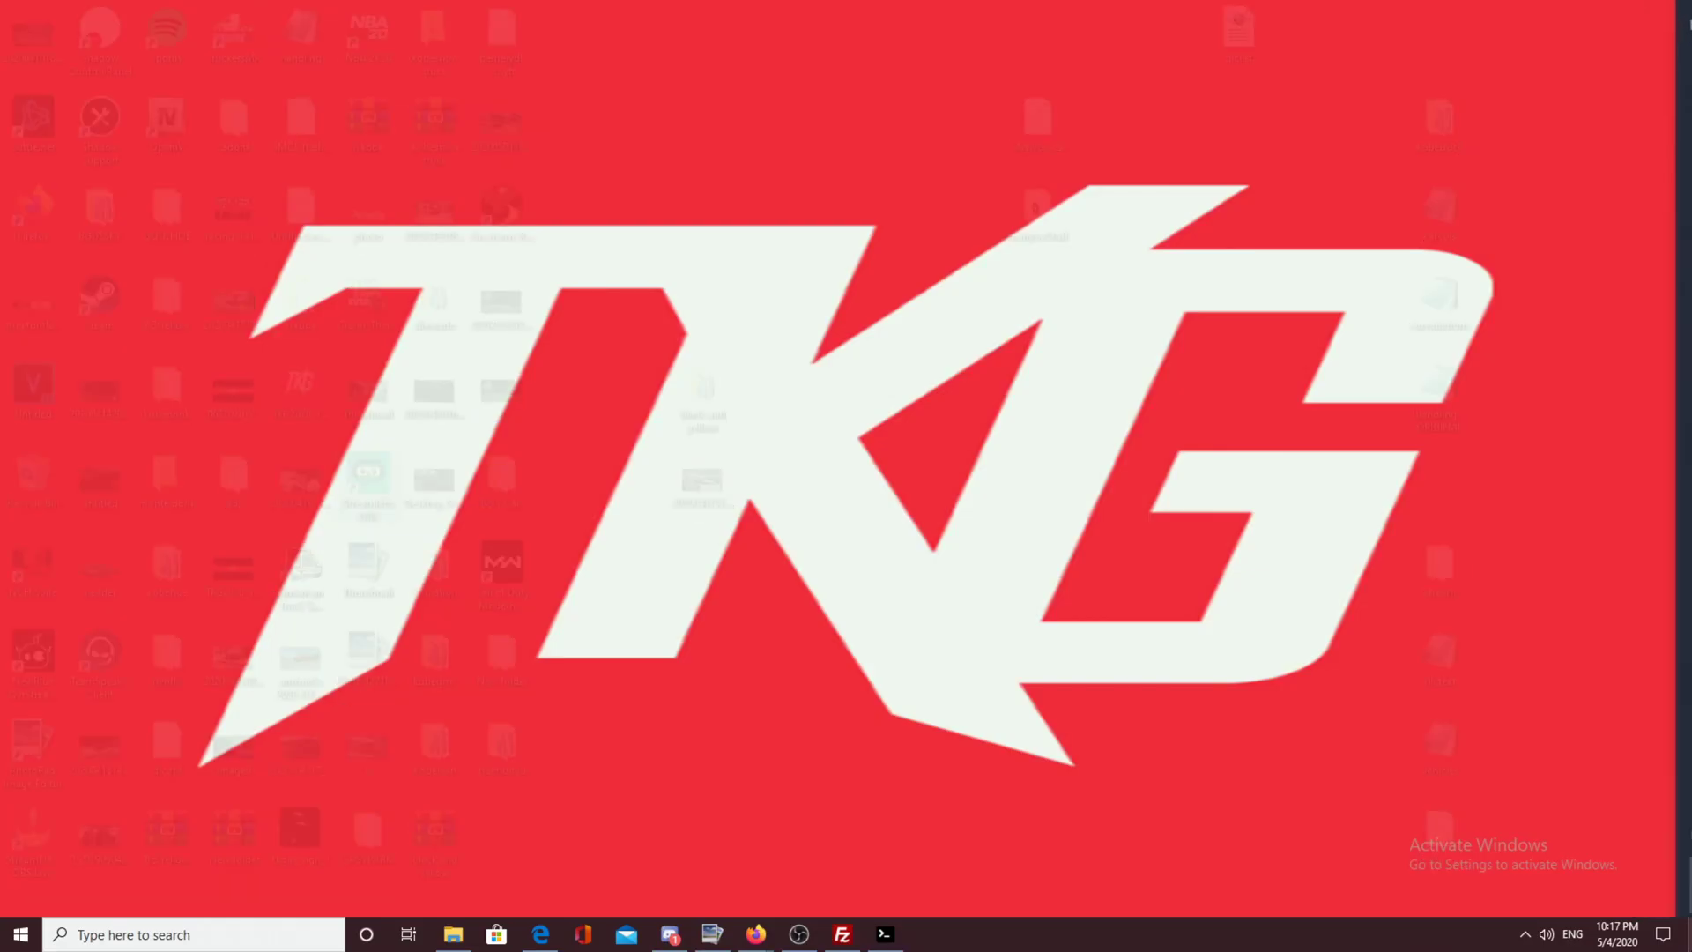
pyautogui.rightClick(876, 626)
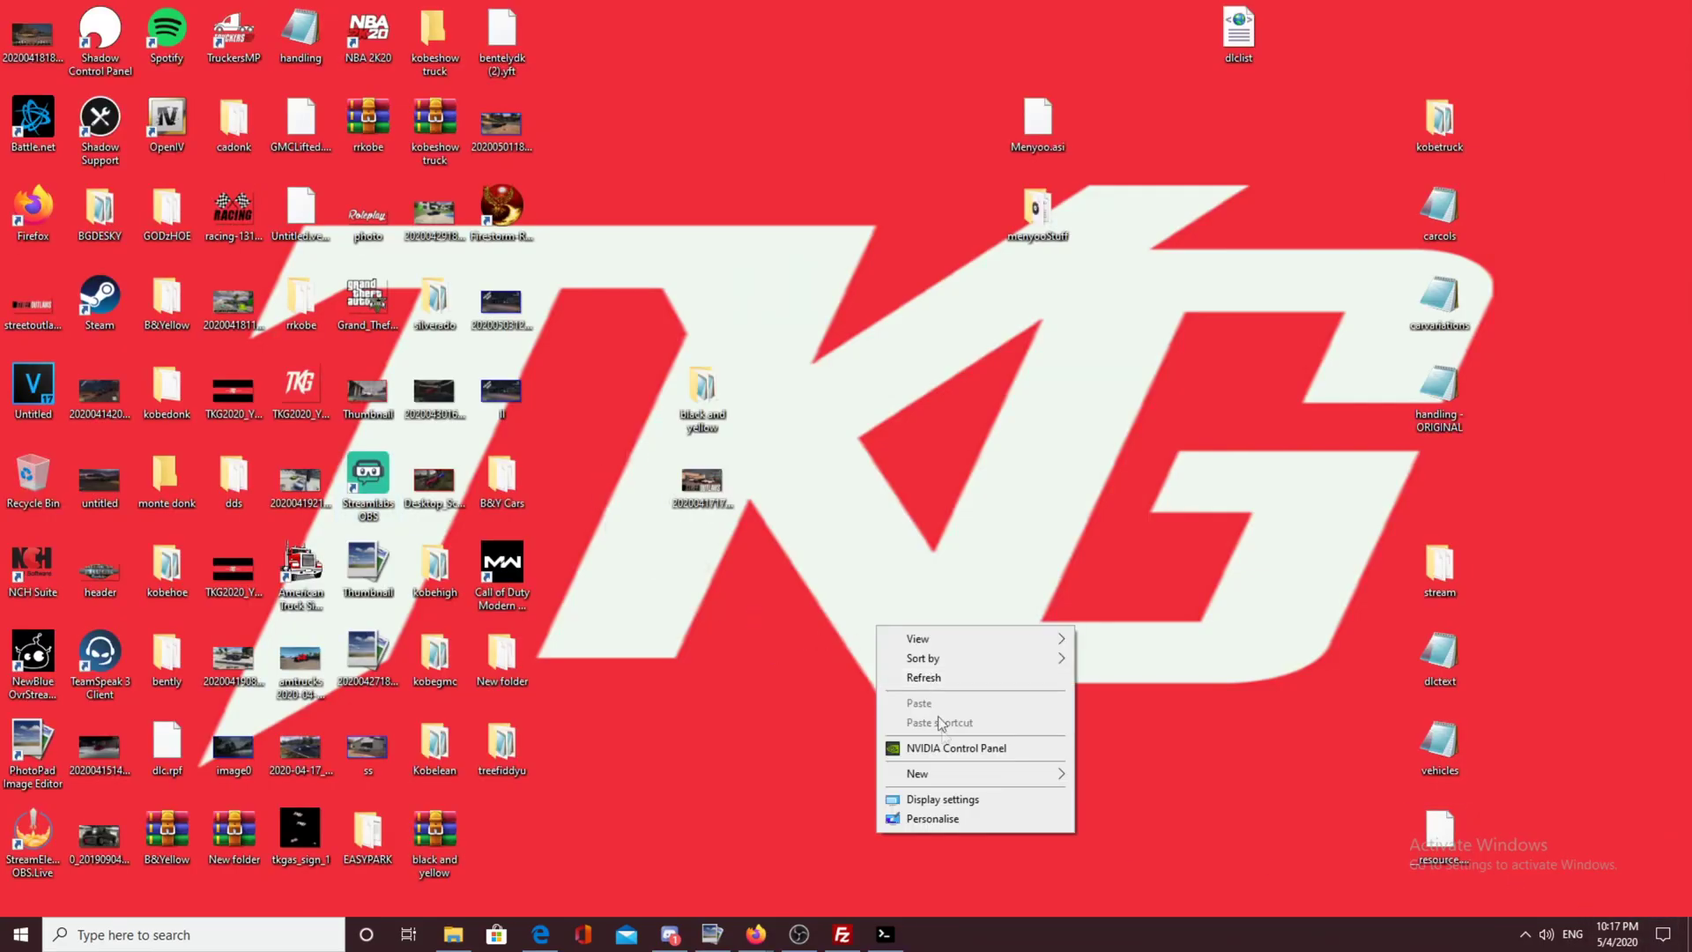
pyautogui.moveTo(968, 781)
pyautogui.click(1129, 774)
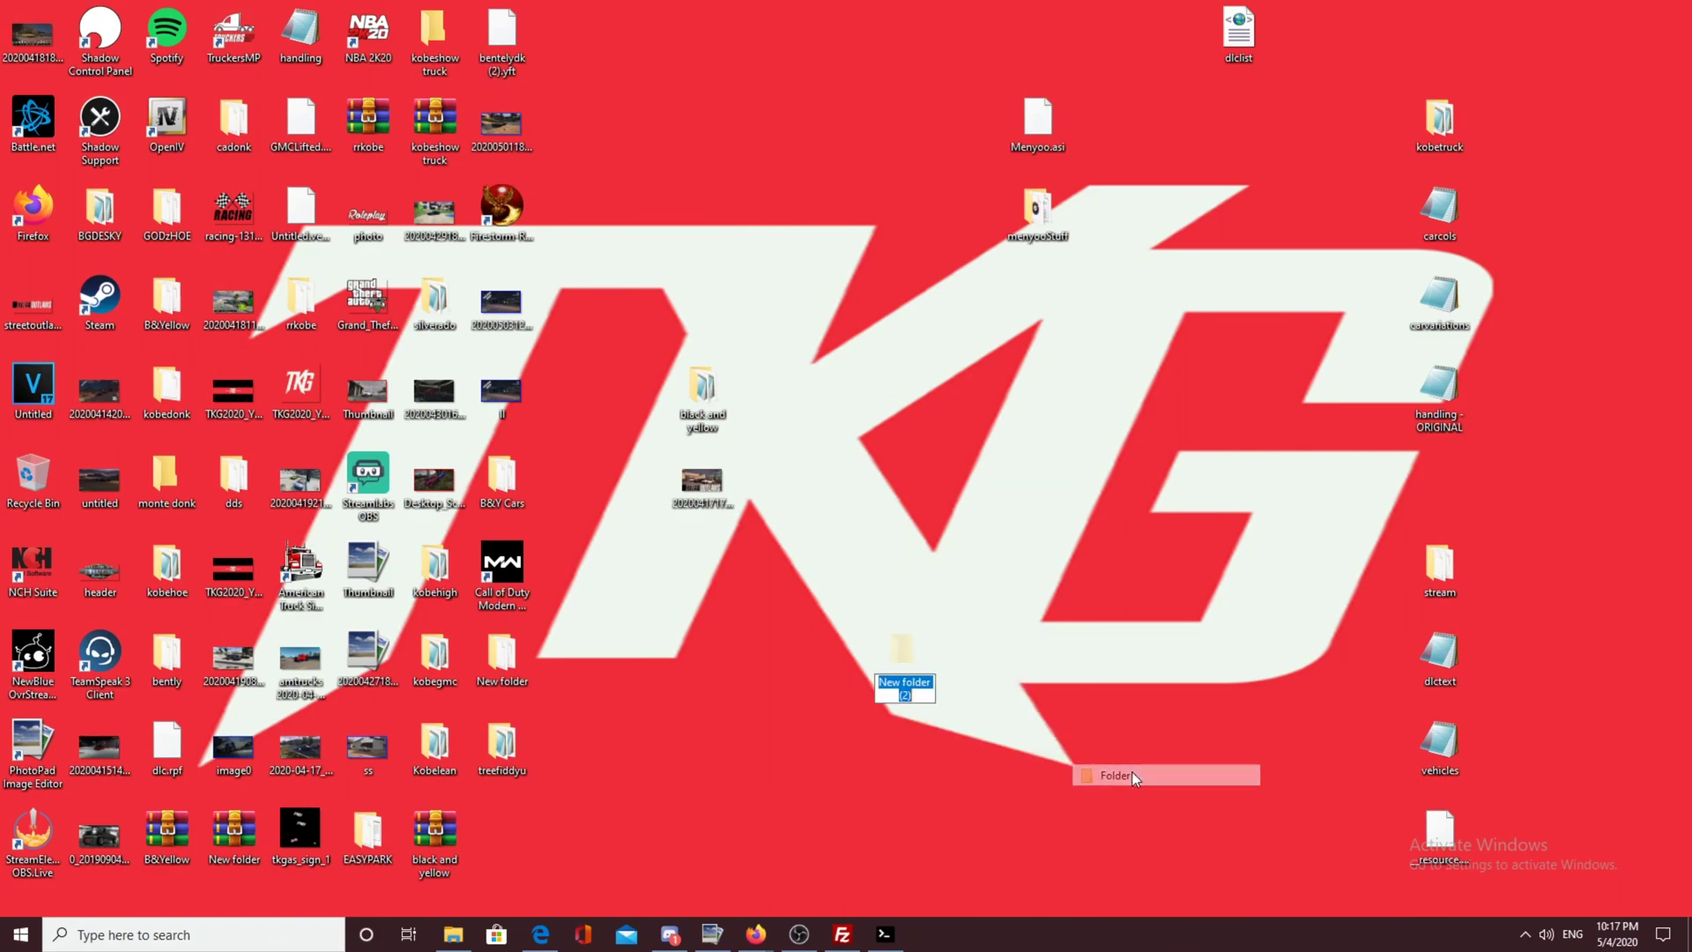
pyautogui.write('TKG Test')
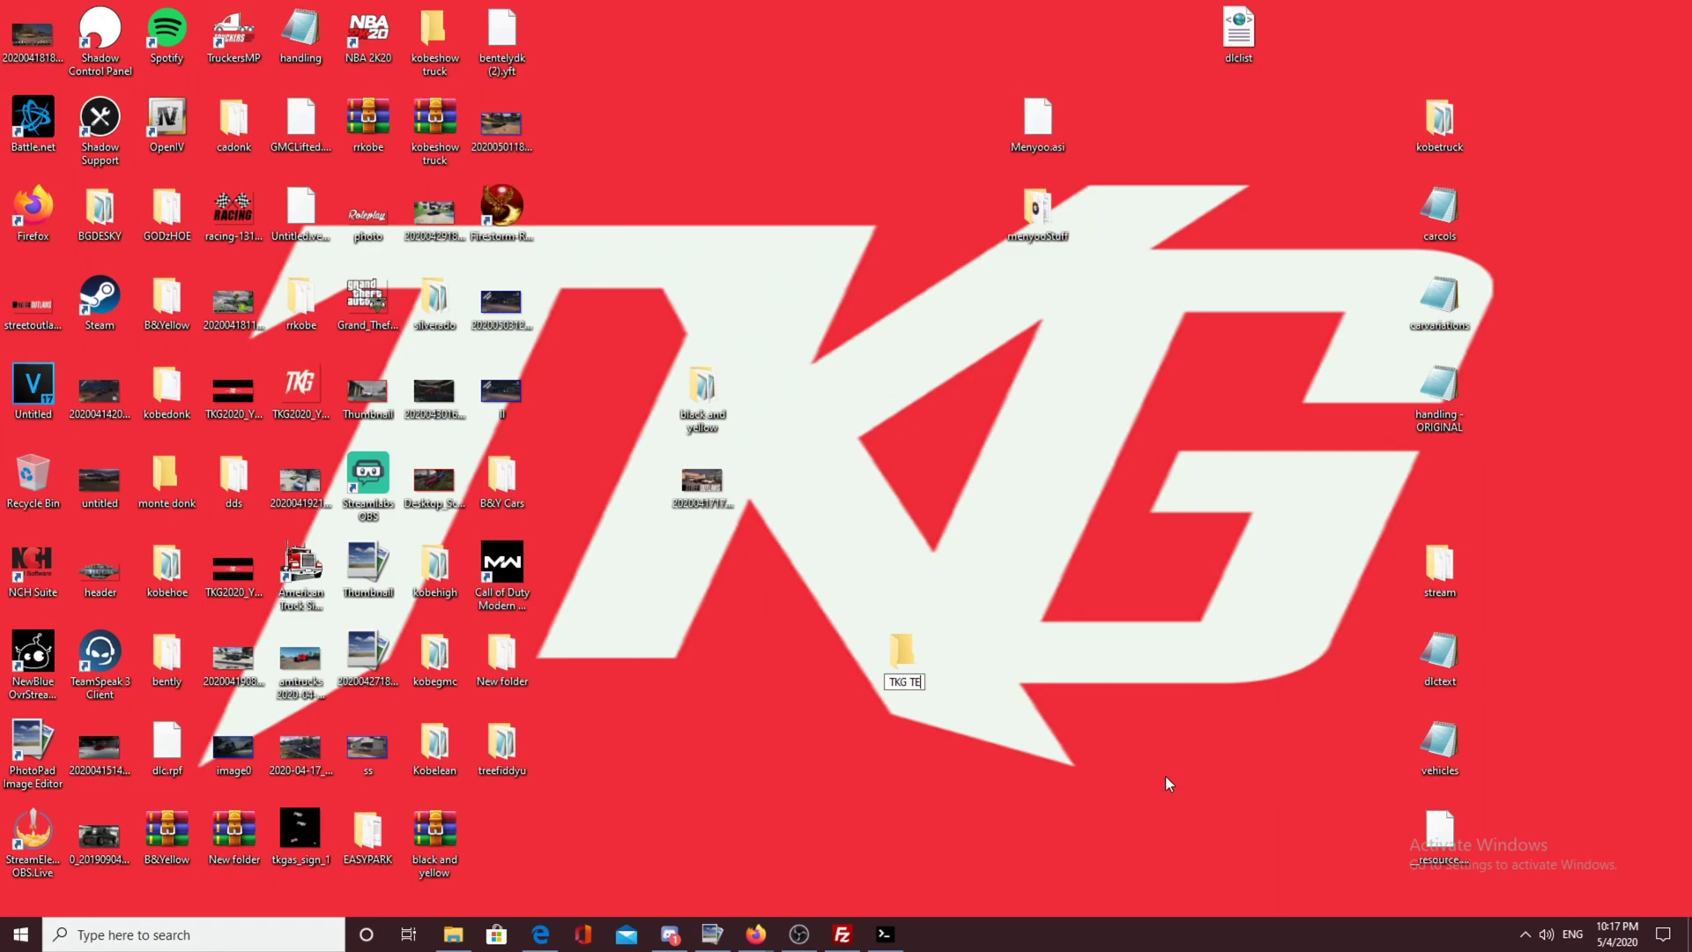
pyautogui.press('Return')
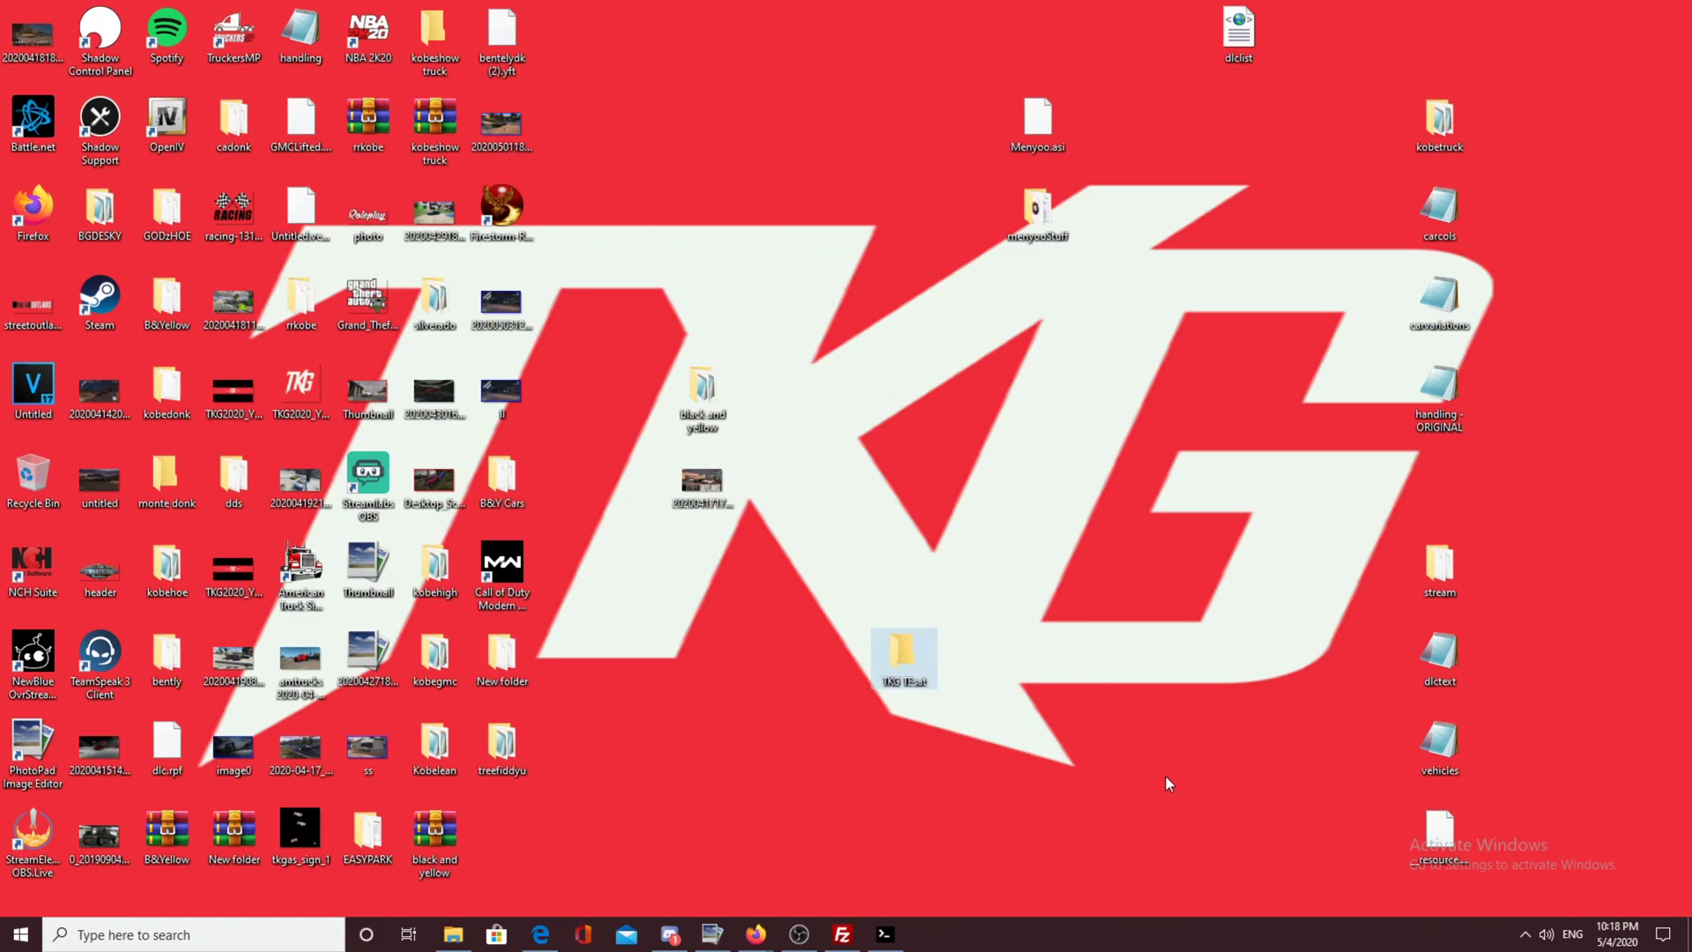
# Step: Create a subfolder named stream inside the TKG TEsat folder and open it
pyautogui.doubleClick(927, 636)
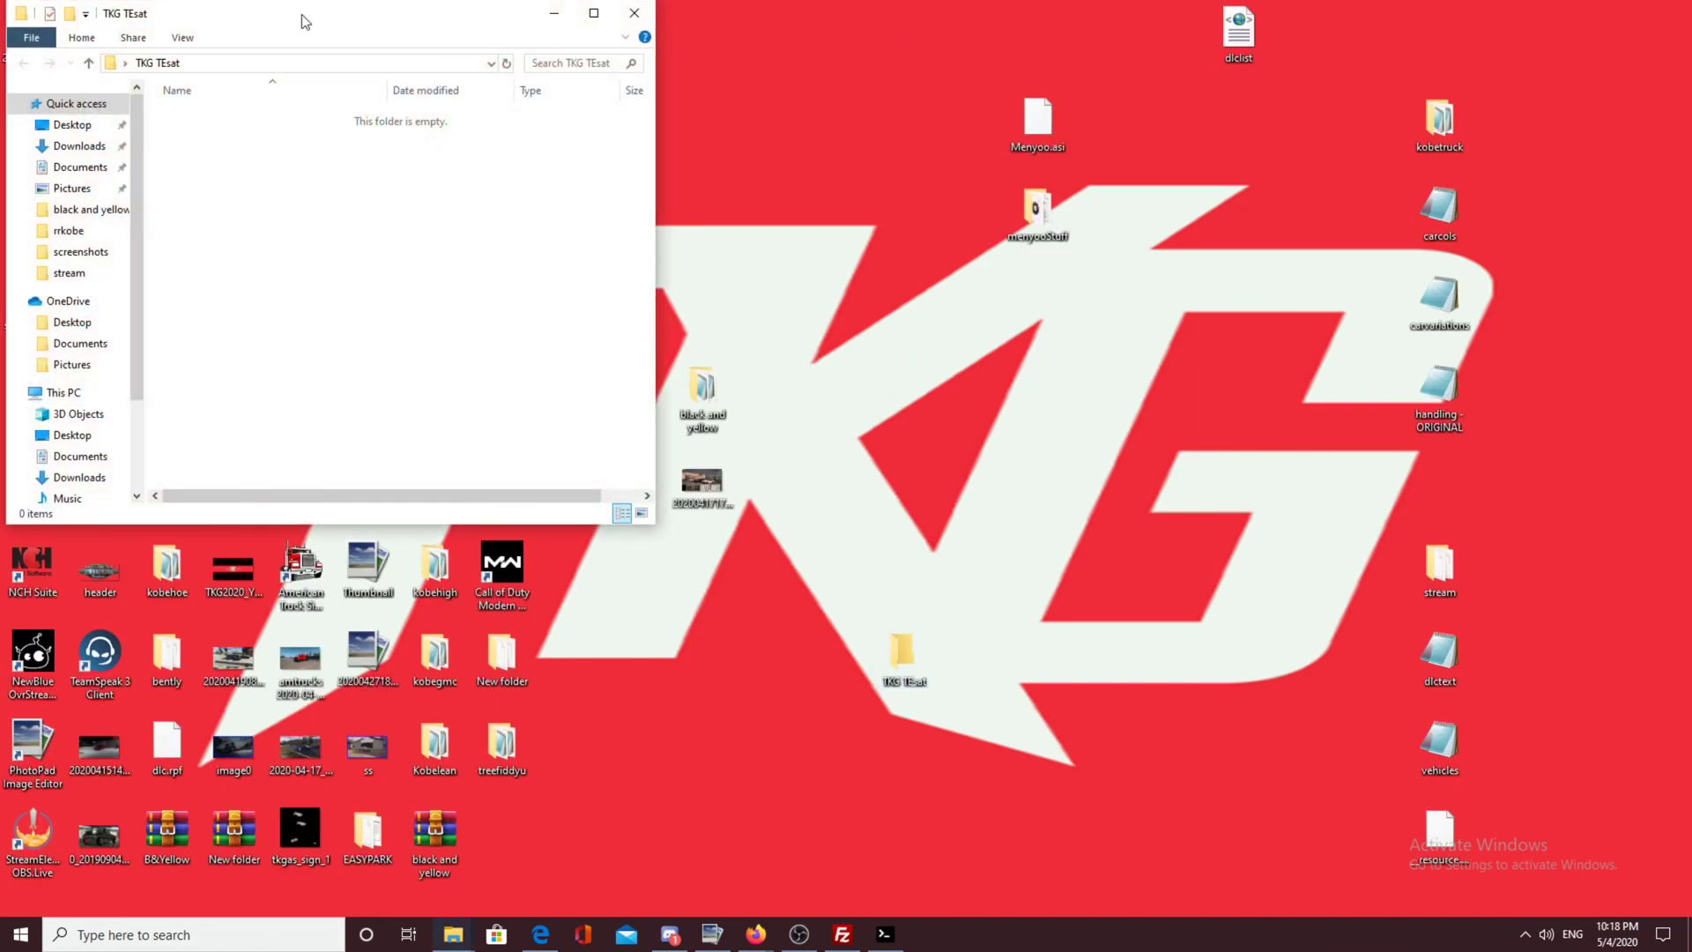
pyautogui.moveTo(304, 21); pyautogui.dragTo(1113, 190)
pyautogui.rightClick(1082, 302)
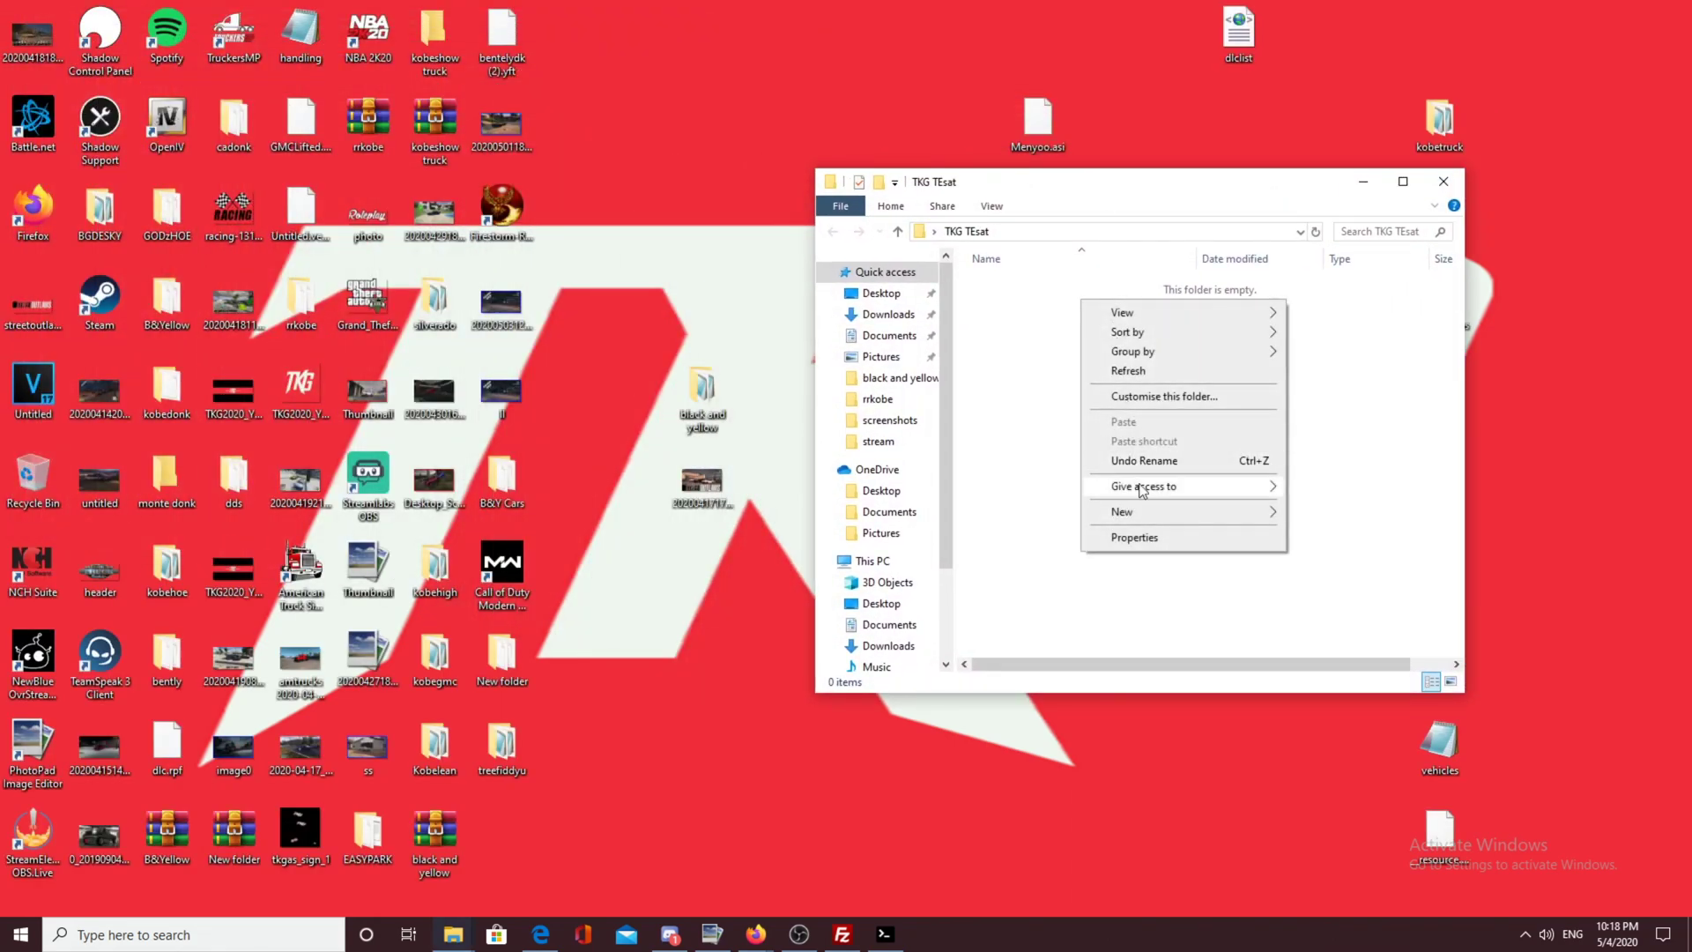
pyautogui.moveTo(1146, 512)
pyautogui.click(1313, 514)
pyautogui.write('stream')
pyautogui.press('Return')
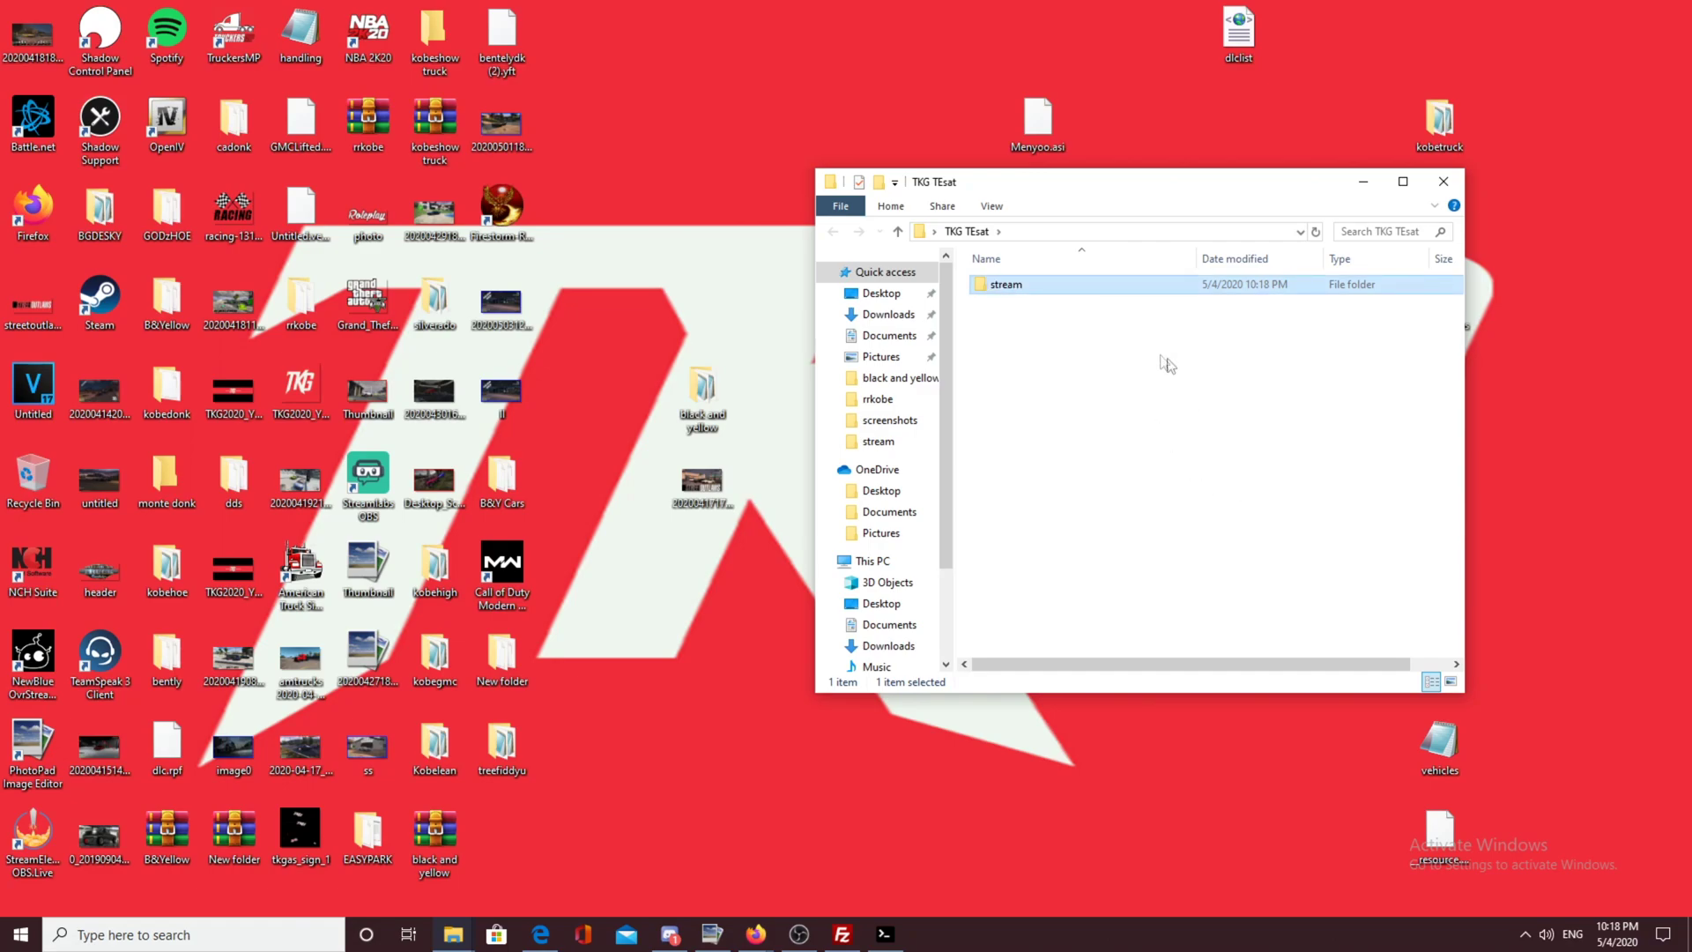
pyautogui.doubleClick(1078, 291)
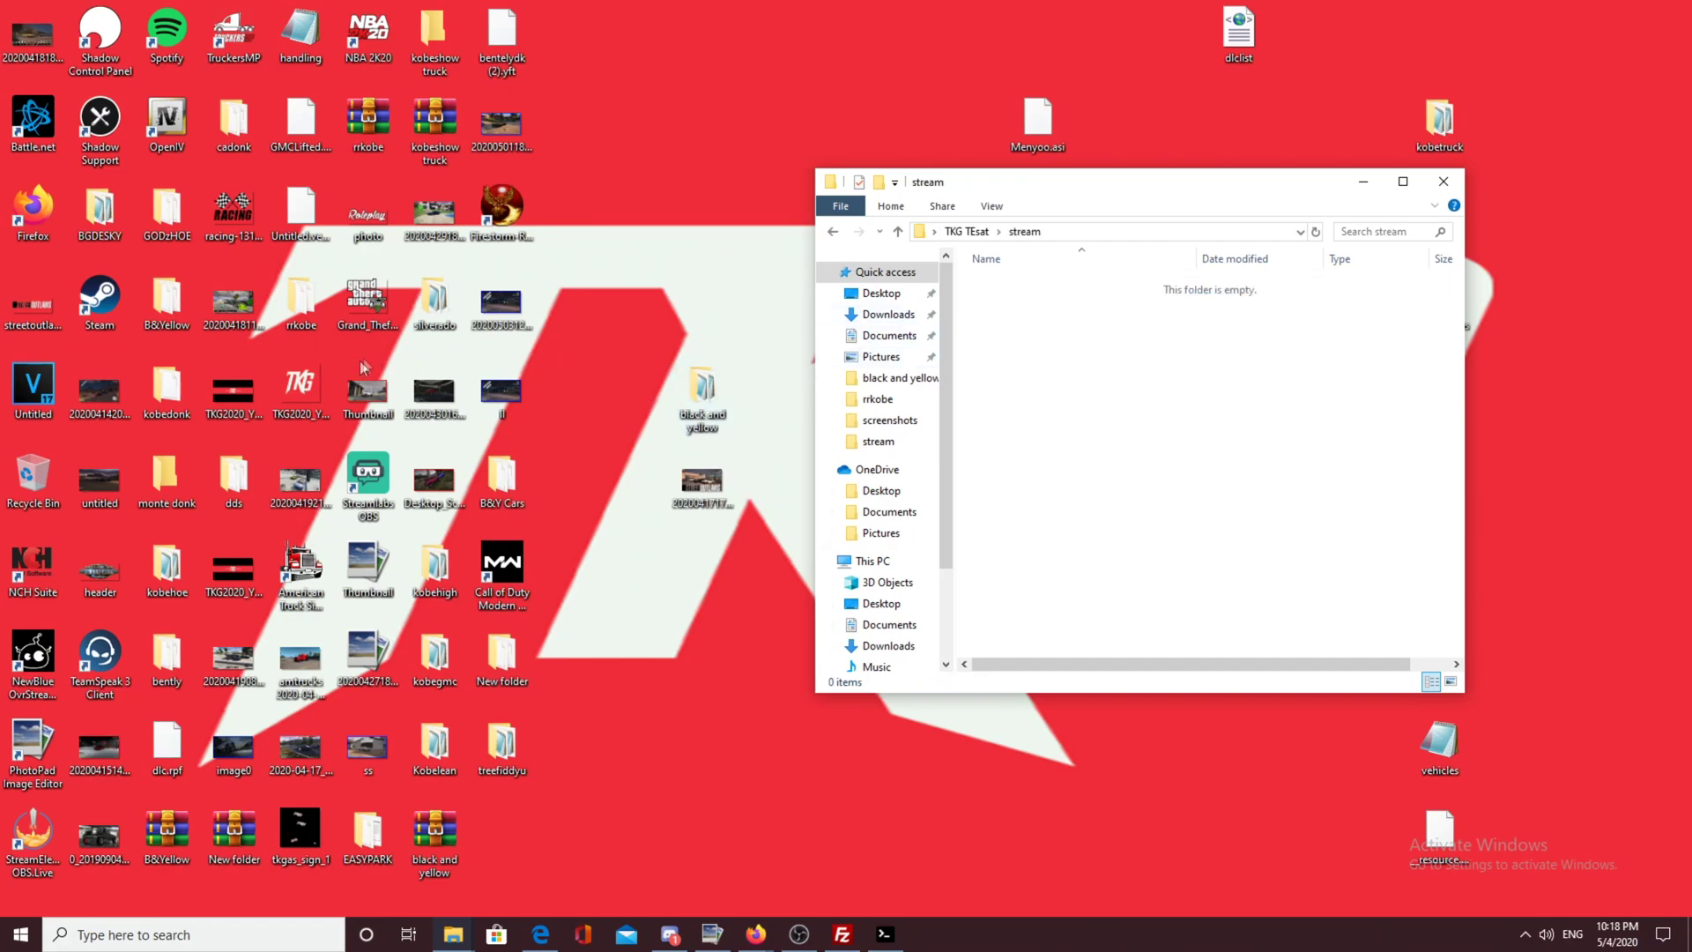
# Step: Extract the kobehigh folder from kobehigh.zip in Downloads to the desktop, replacing the files that have the same names
pyautogui.moveTo(453, 935)
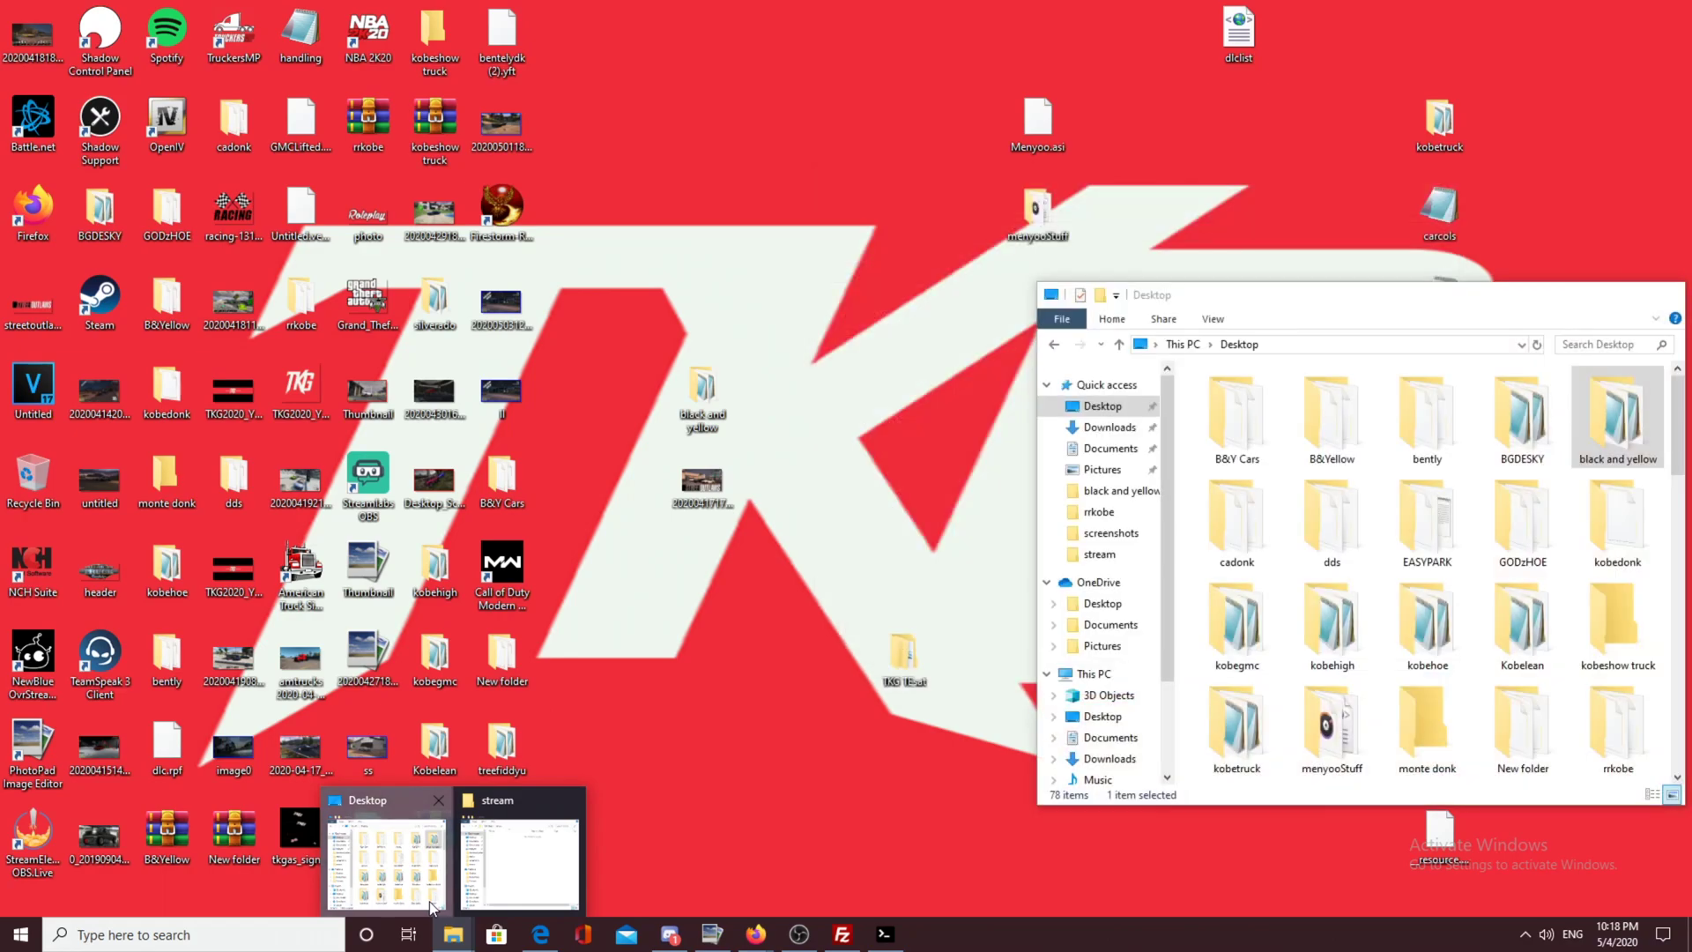
pyautogui.click(432, 908)
pyautogui.click(1110, 426)
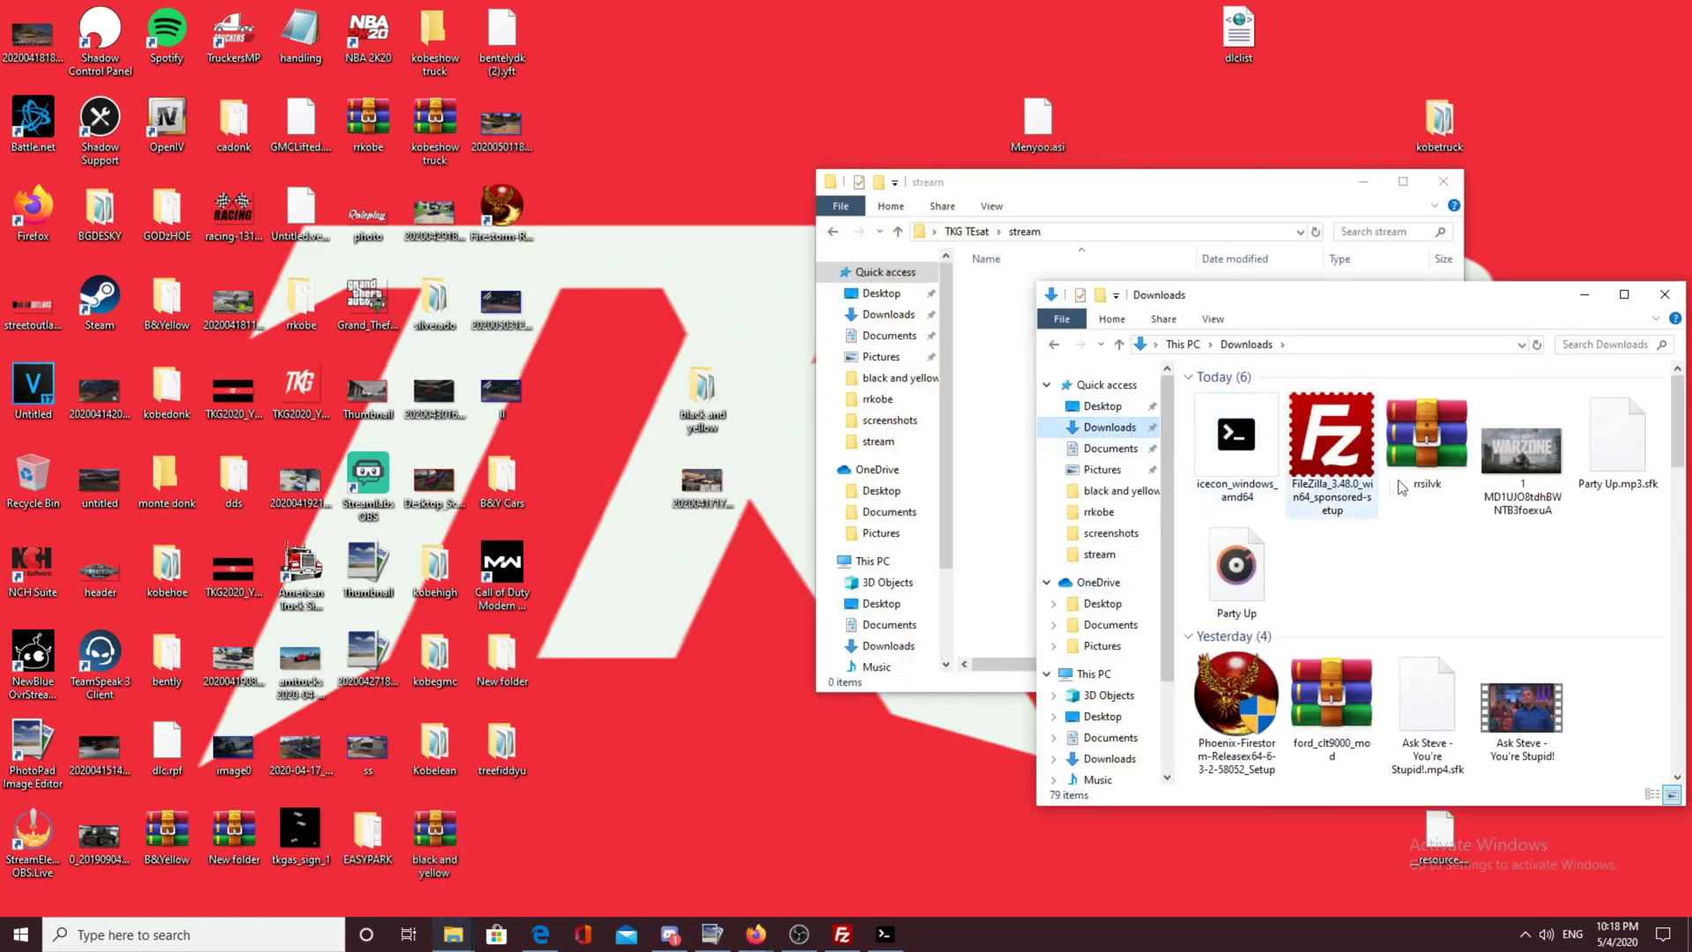
pyautogui.scroll(-3, 1406, 498)
pyautogui.scroll(-3, 1355, 589)
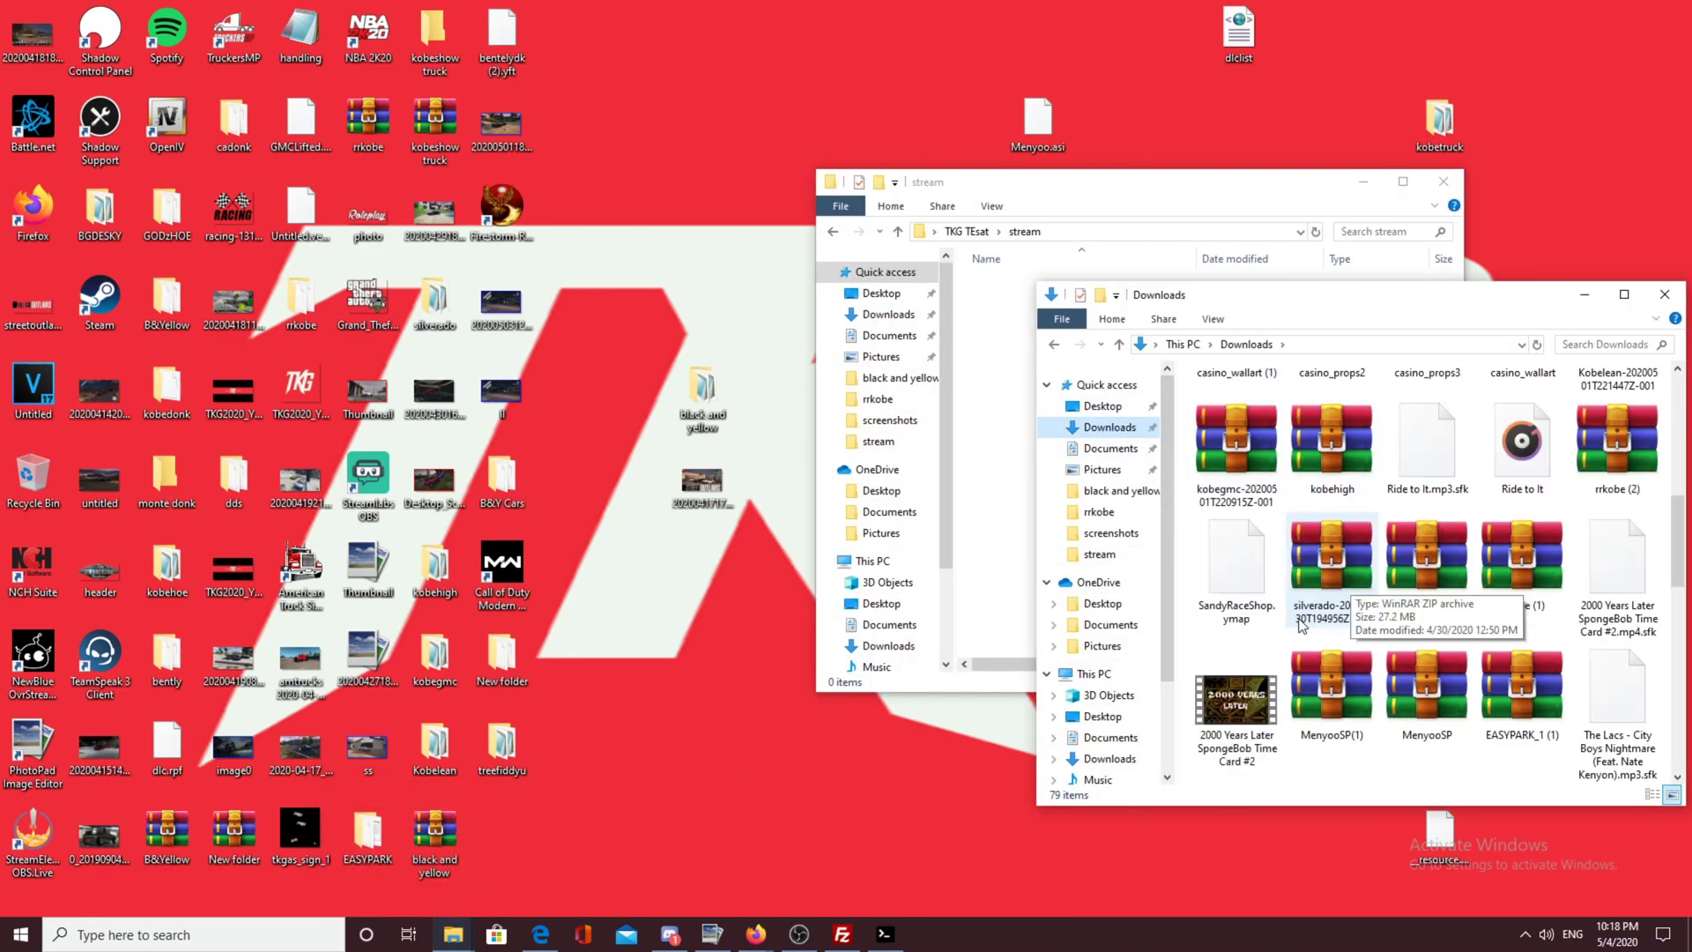
pyautogui.click(1342, 465)
pyautogui.doubleClick(1342, 466)
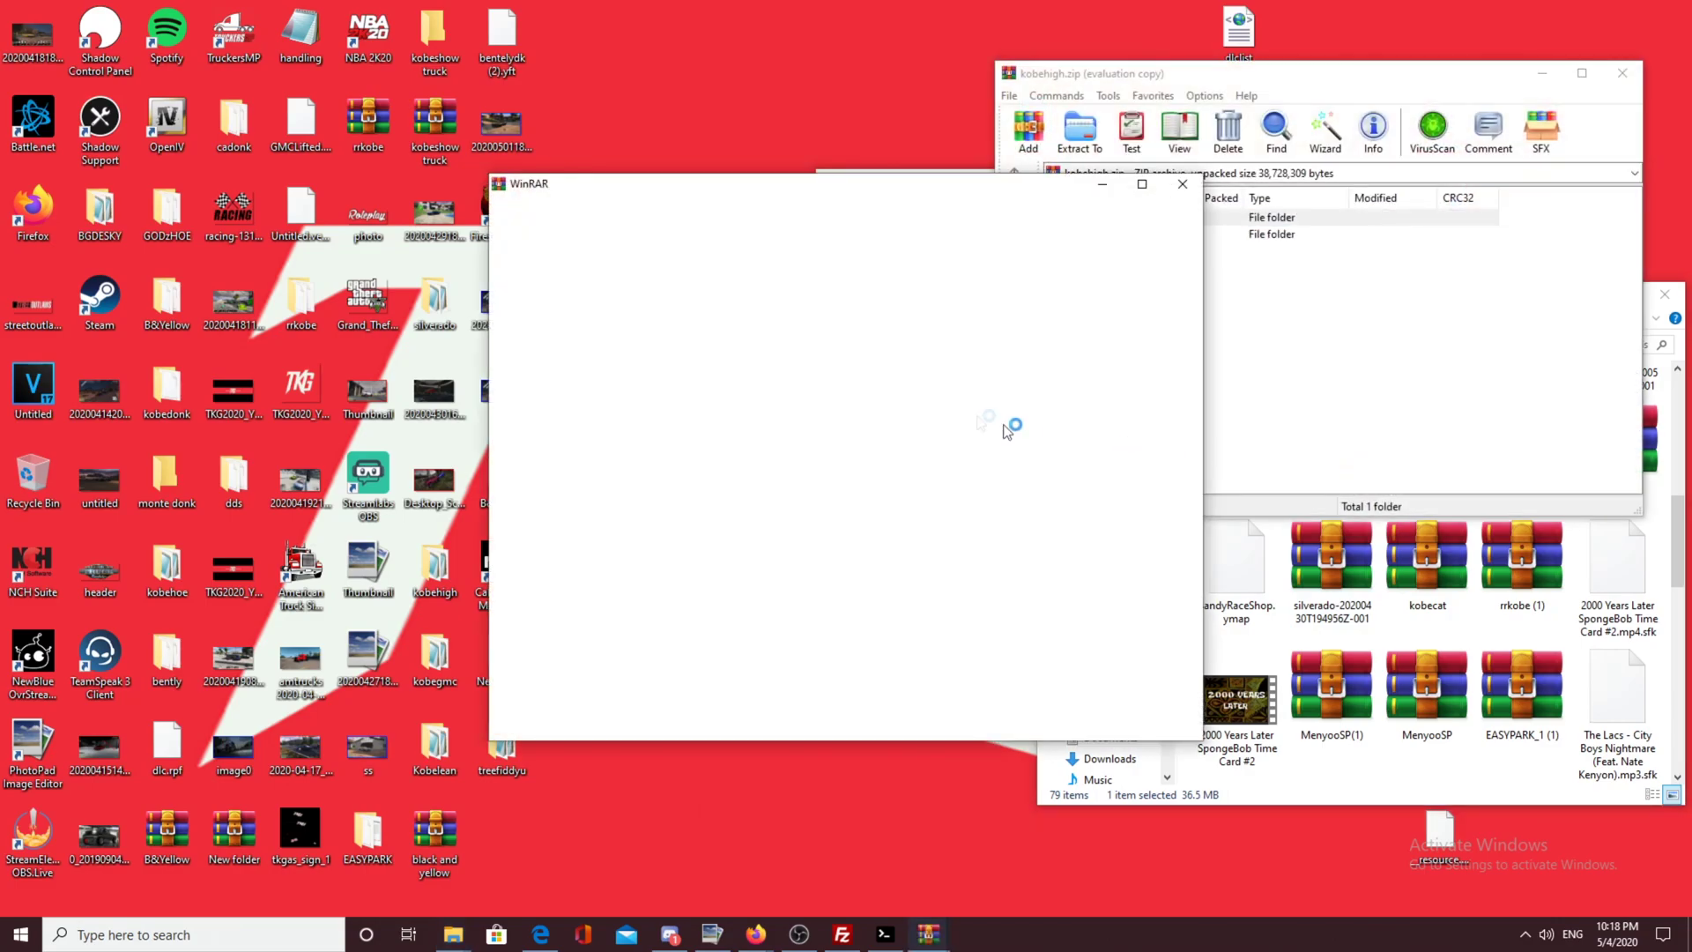
pyautogui.click(1183, 185)
pyautogui.moveTo(1125, 236); pyautogui.dragTo(601, 653)
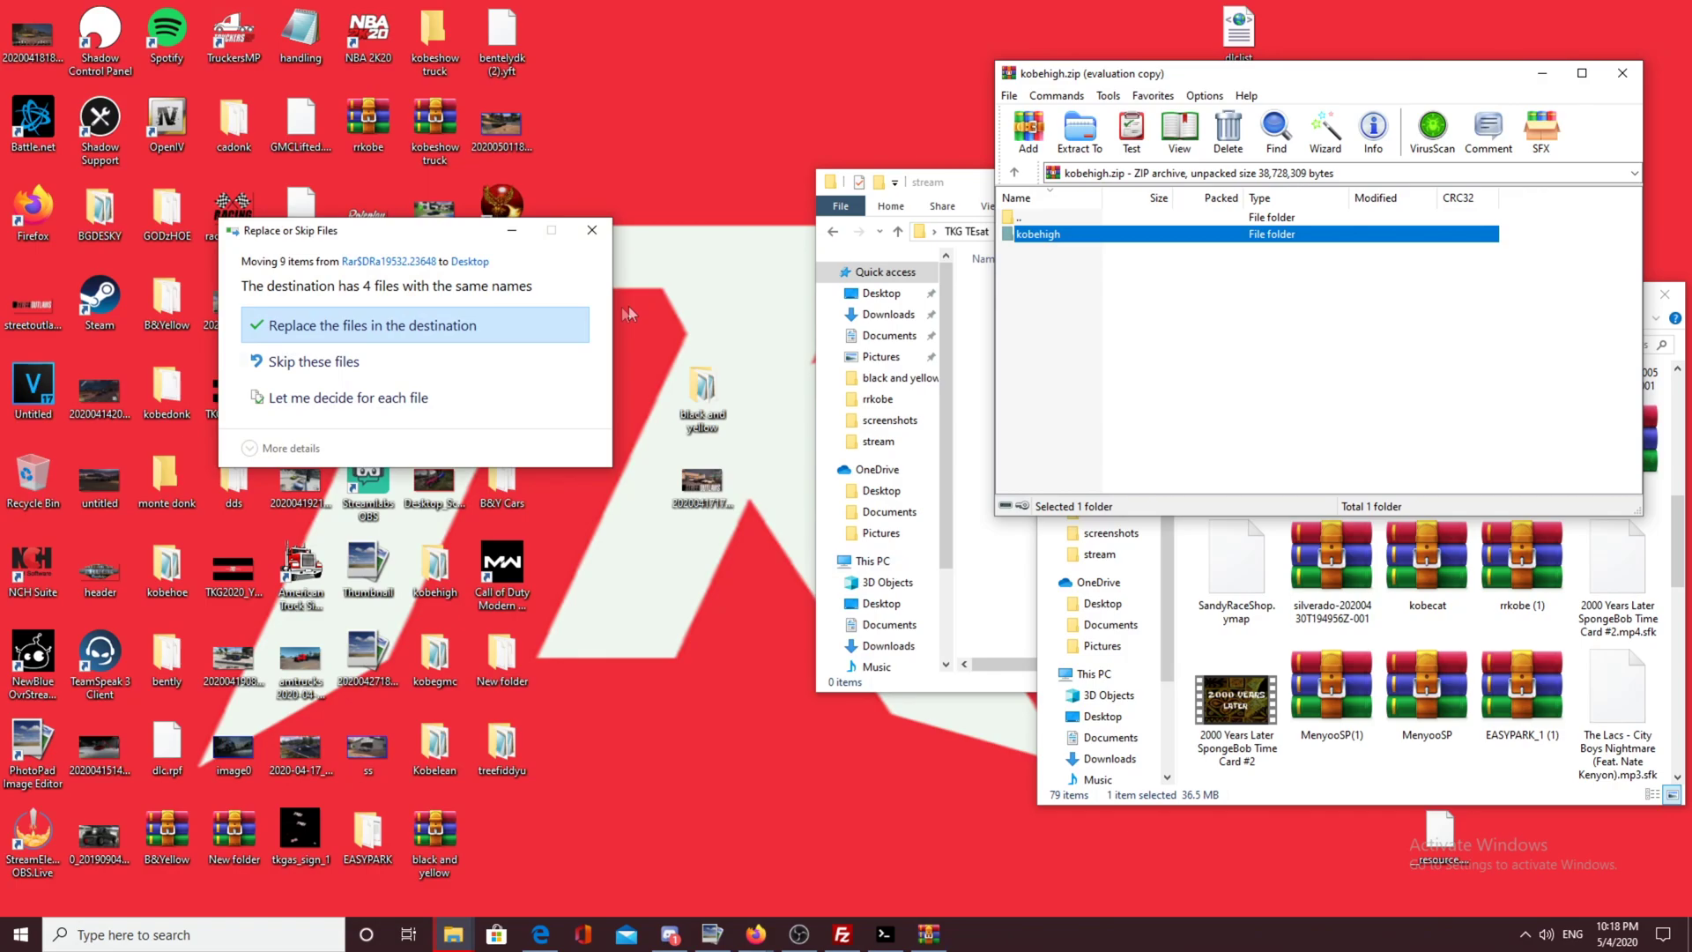
pyautogui.click(539, 329)
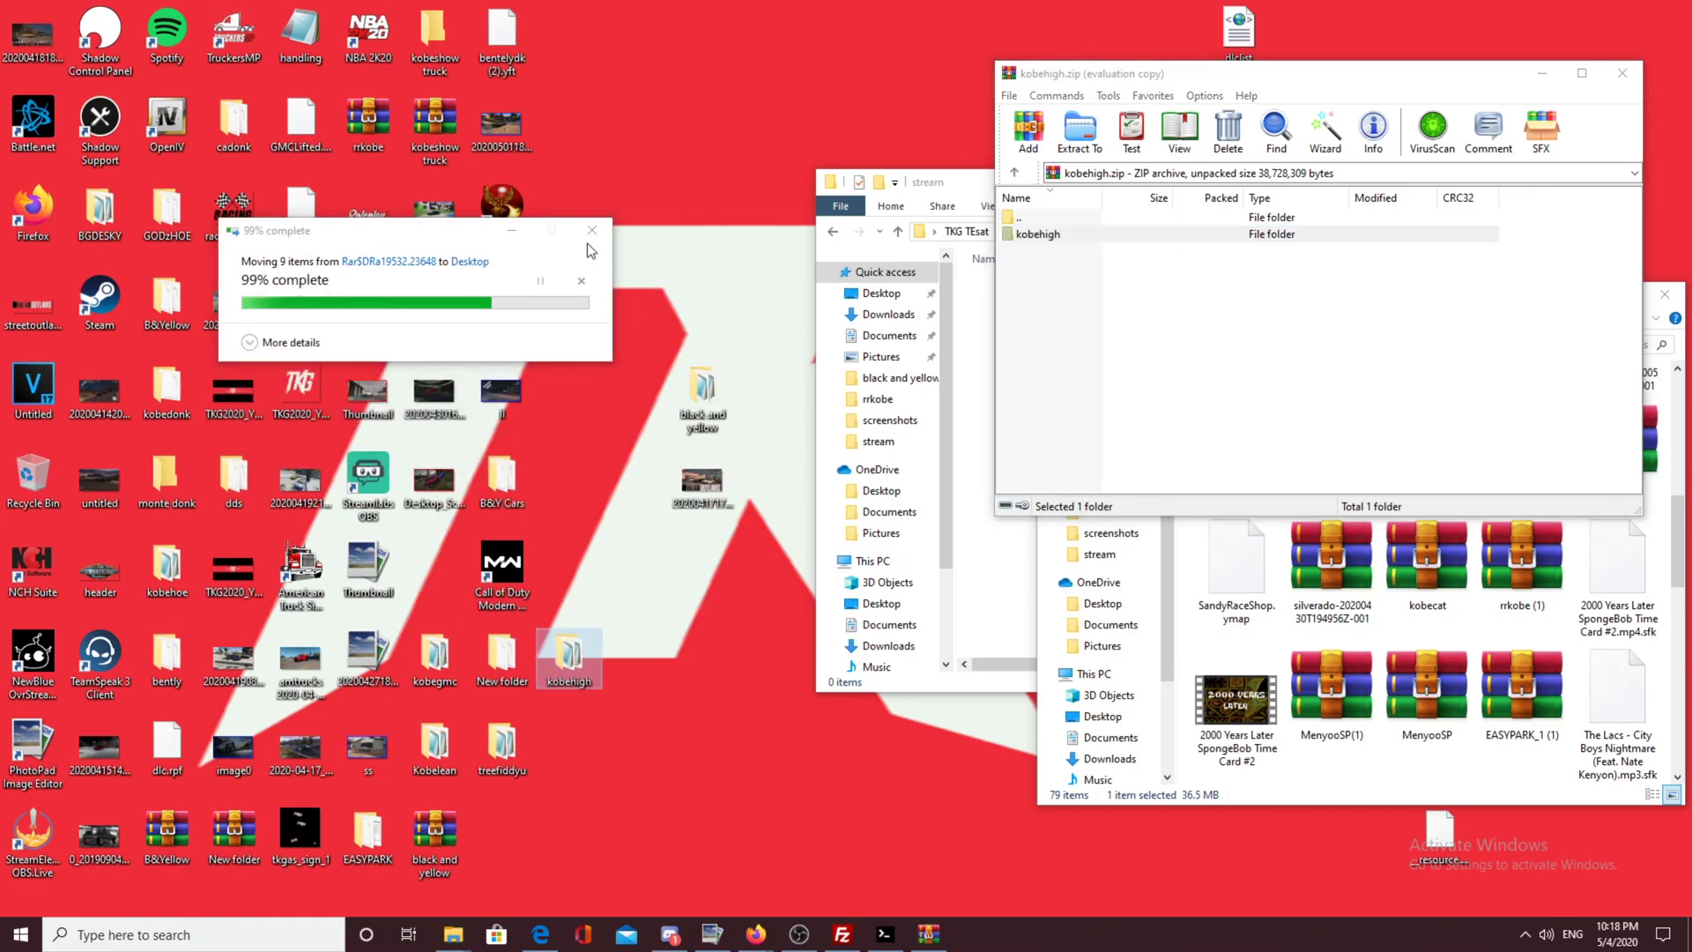
pyautogui.click(1622, 73)
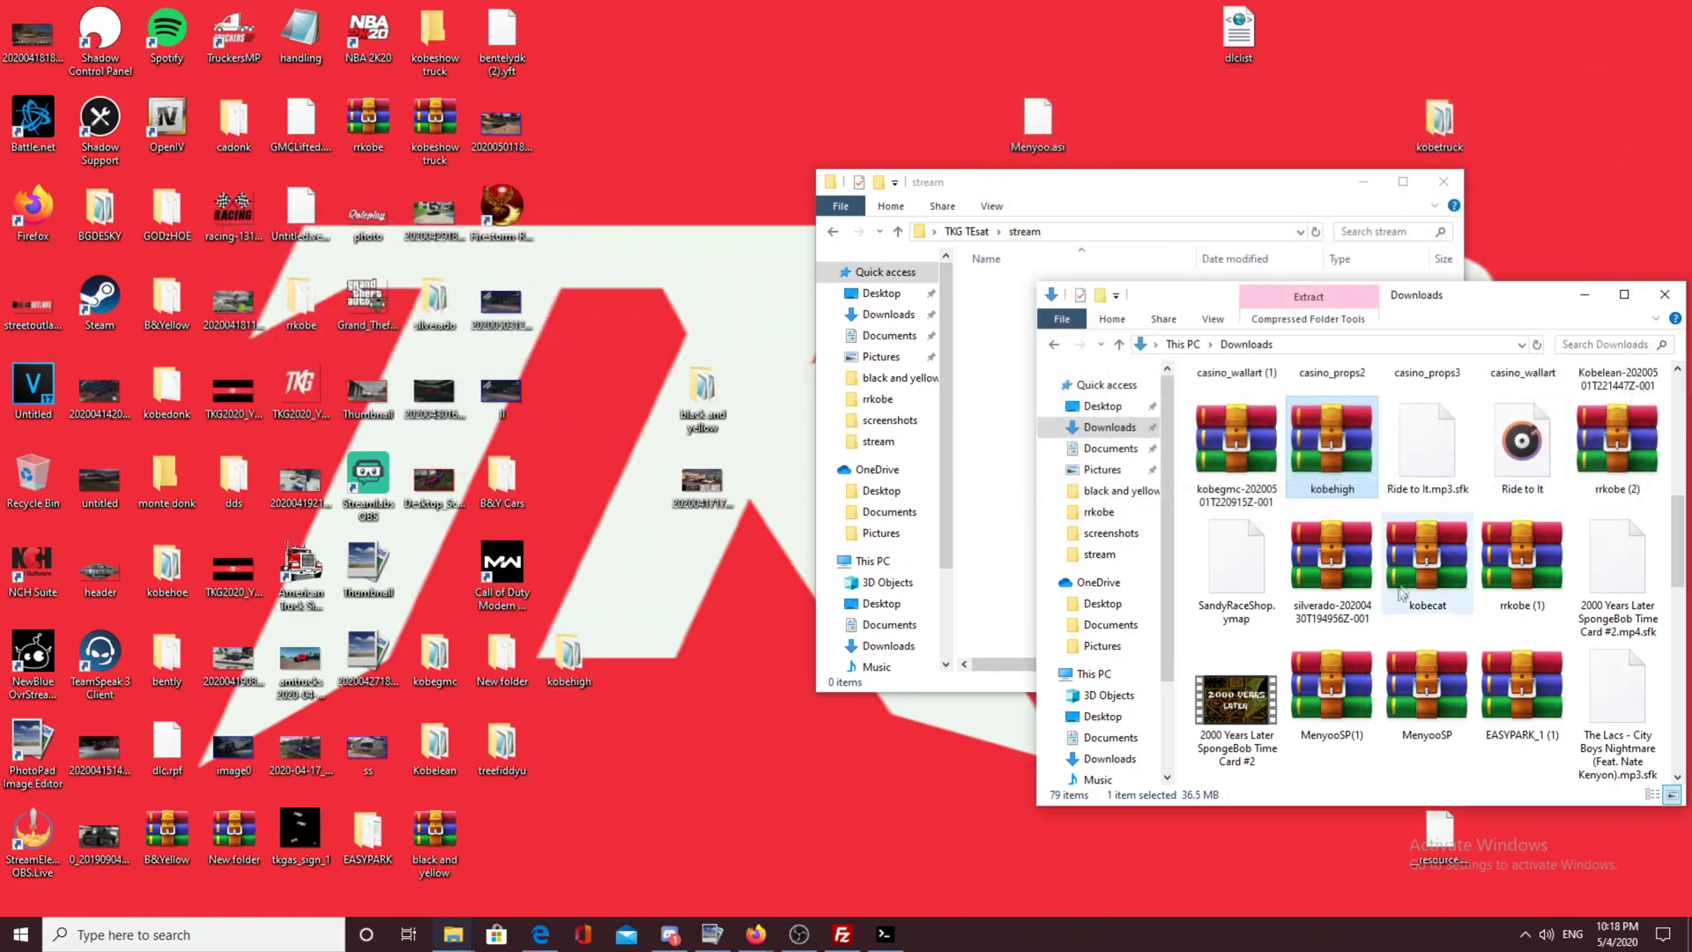
# Step: Extract the kobecat folder from kobecat.rar in Downloads to the desktop and close the archive
pyautogui.doubleClick(1434, 591)
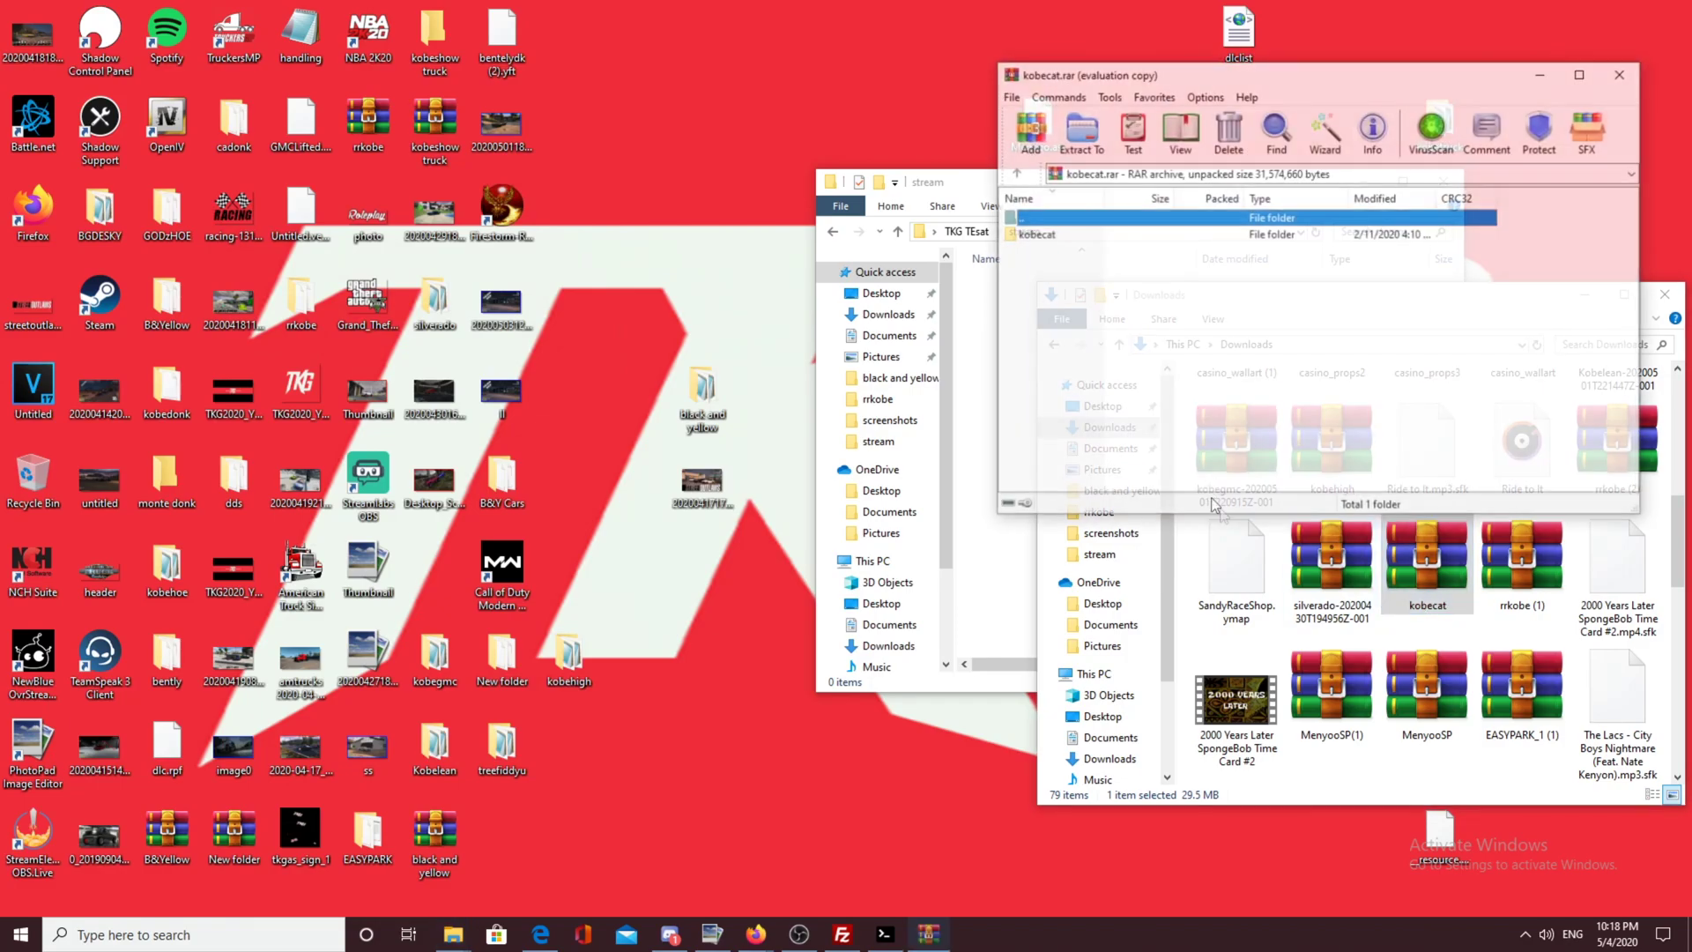
pyautogui.click(1083, 232)
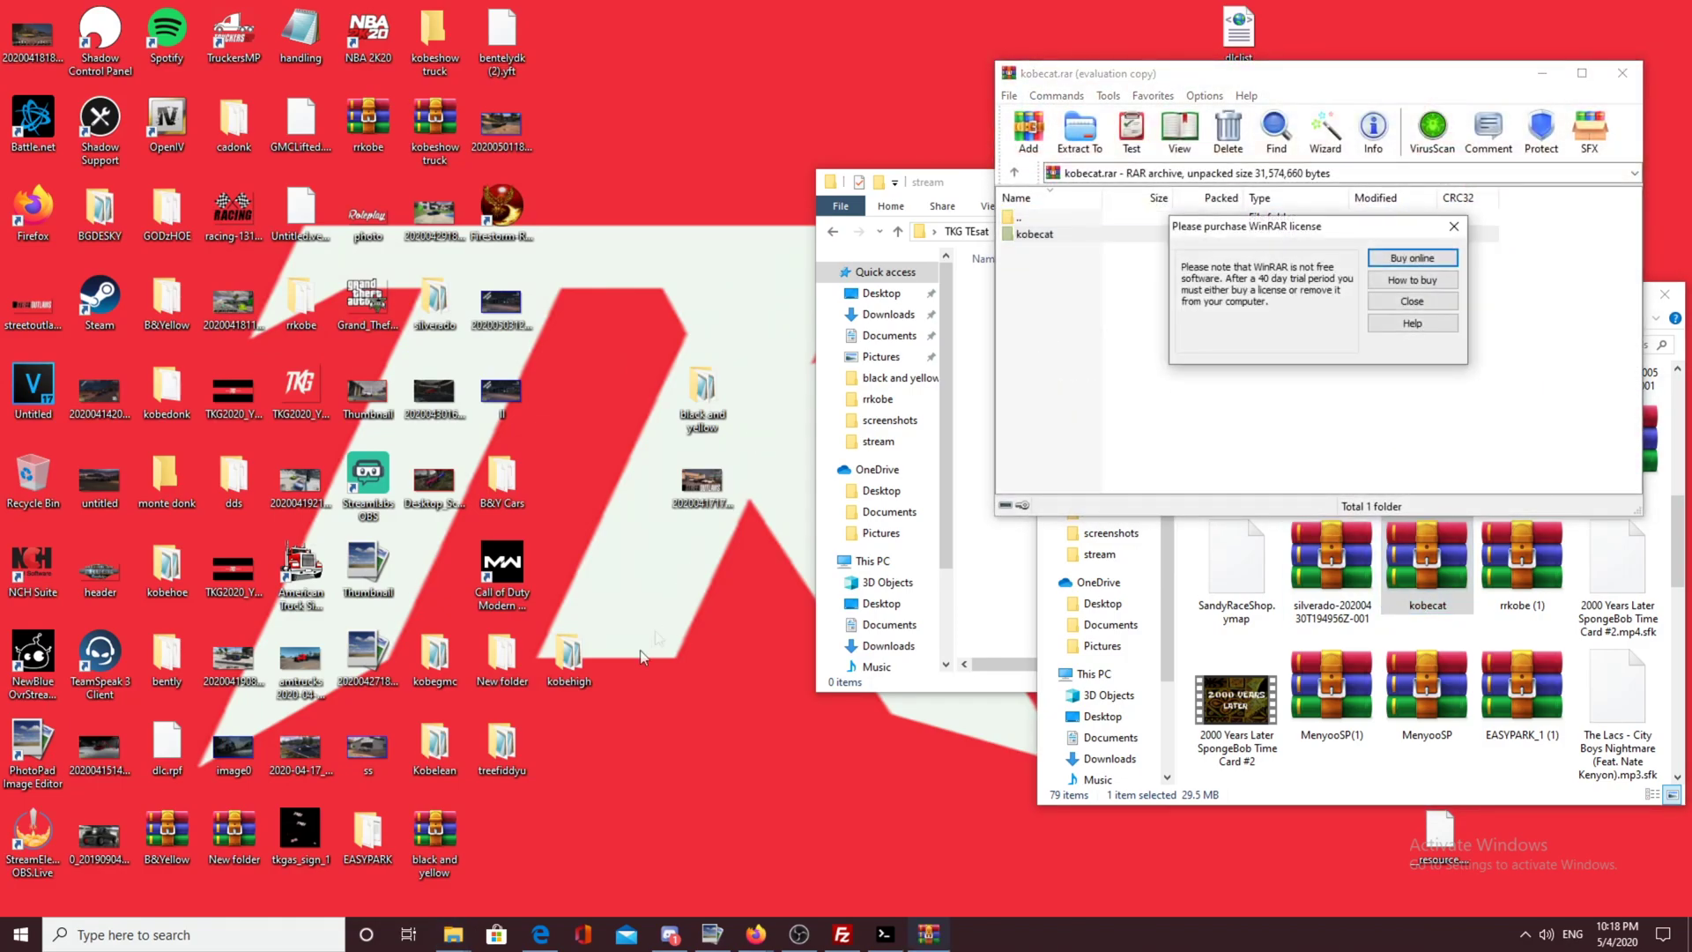
pyautogui.click(1413, 300)
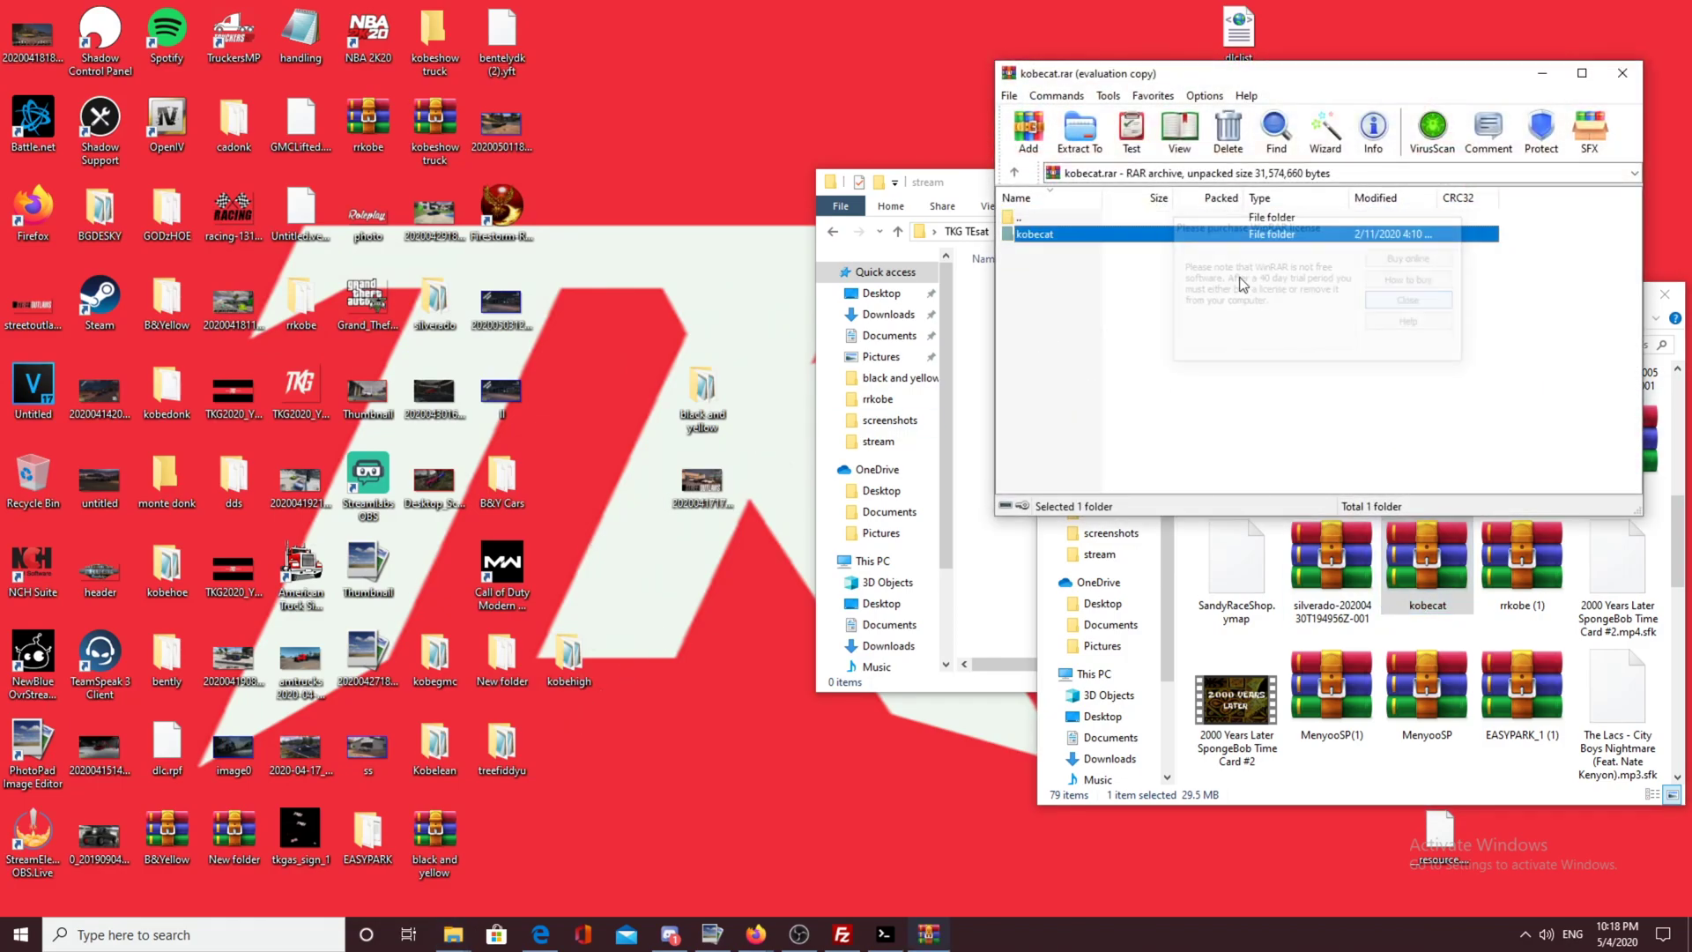
pyautogui.moveTo(1074, 240); pyautogui.dragTo(589, 554)
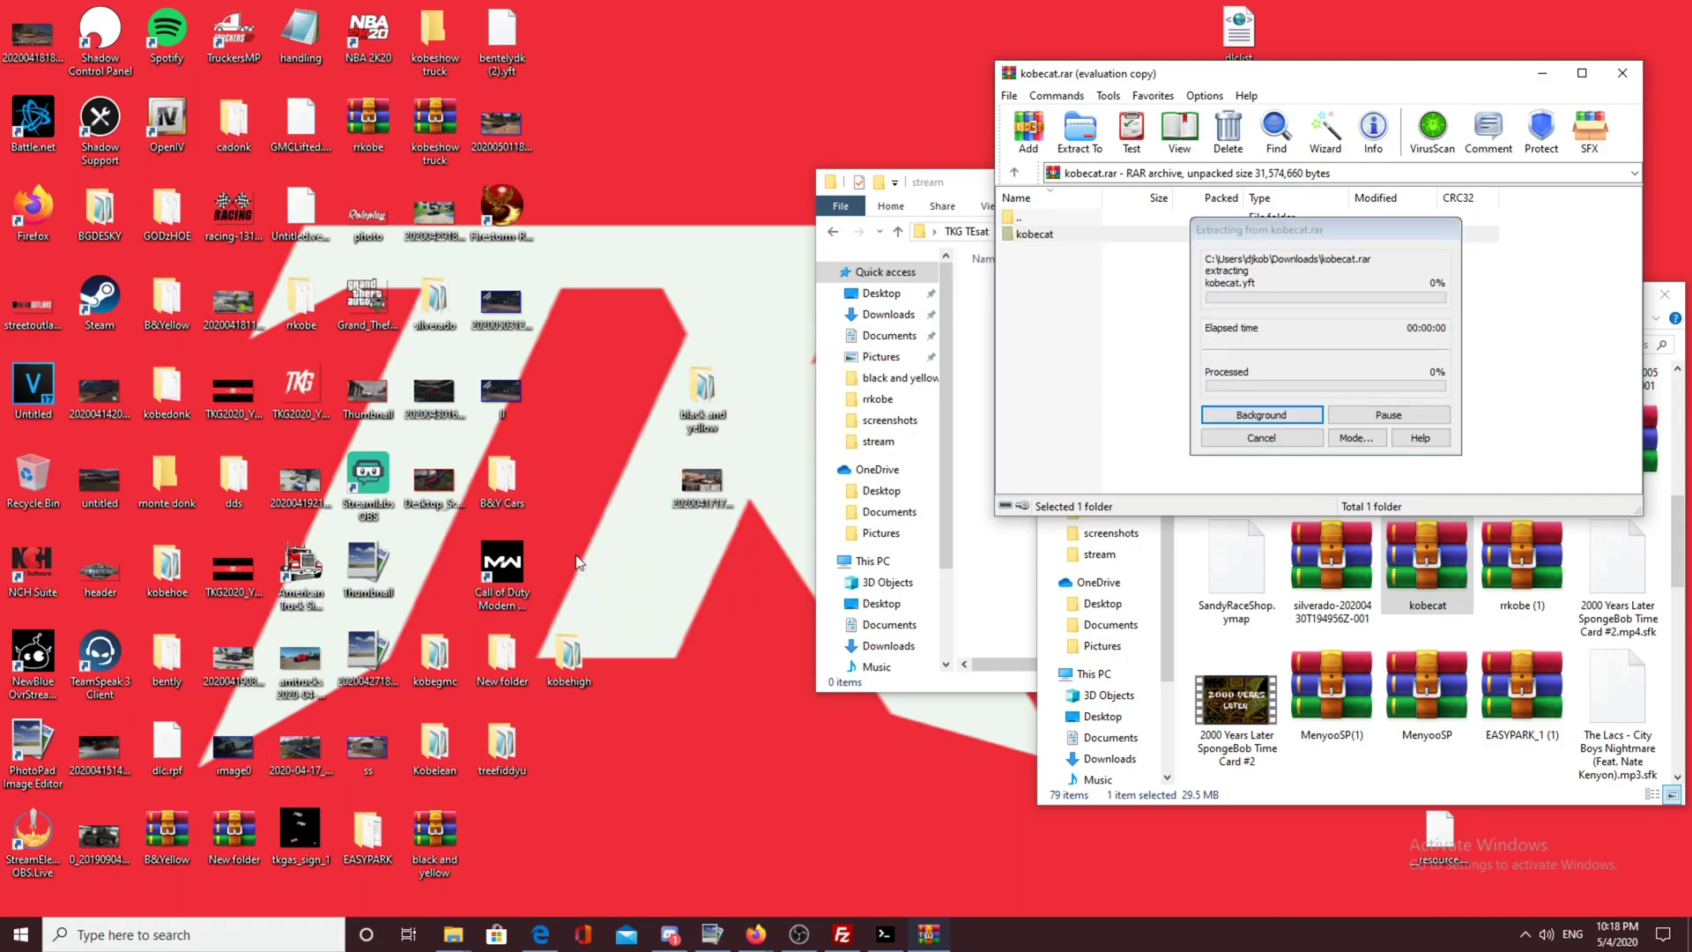
pyautogui.click(1622, 74)
# Step: Extract the CFram folder from CFram.rar in Downloads to the desktop and close the archive
pyautogui.scroll(-3, 1556, 639)
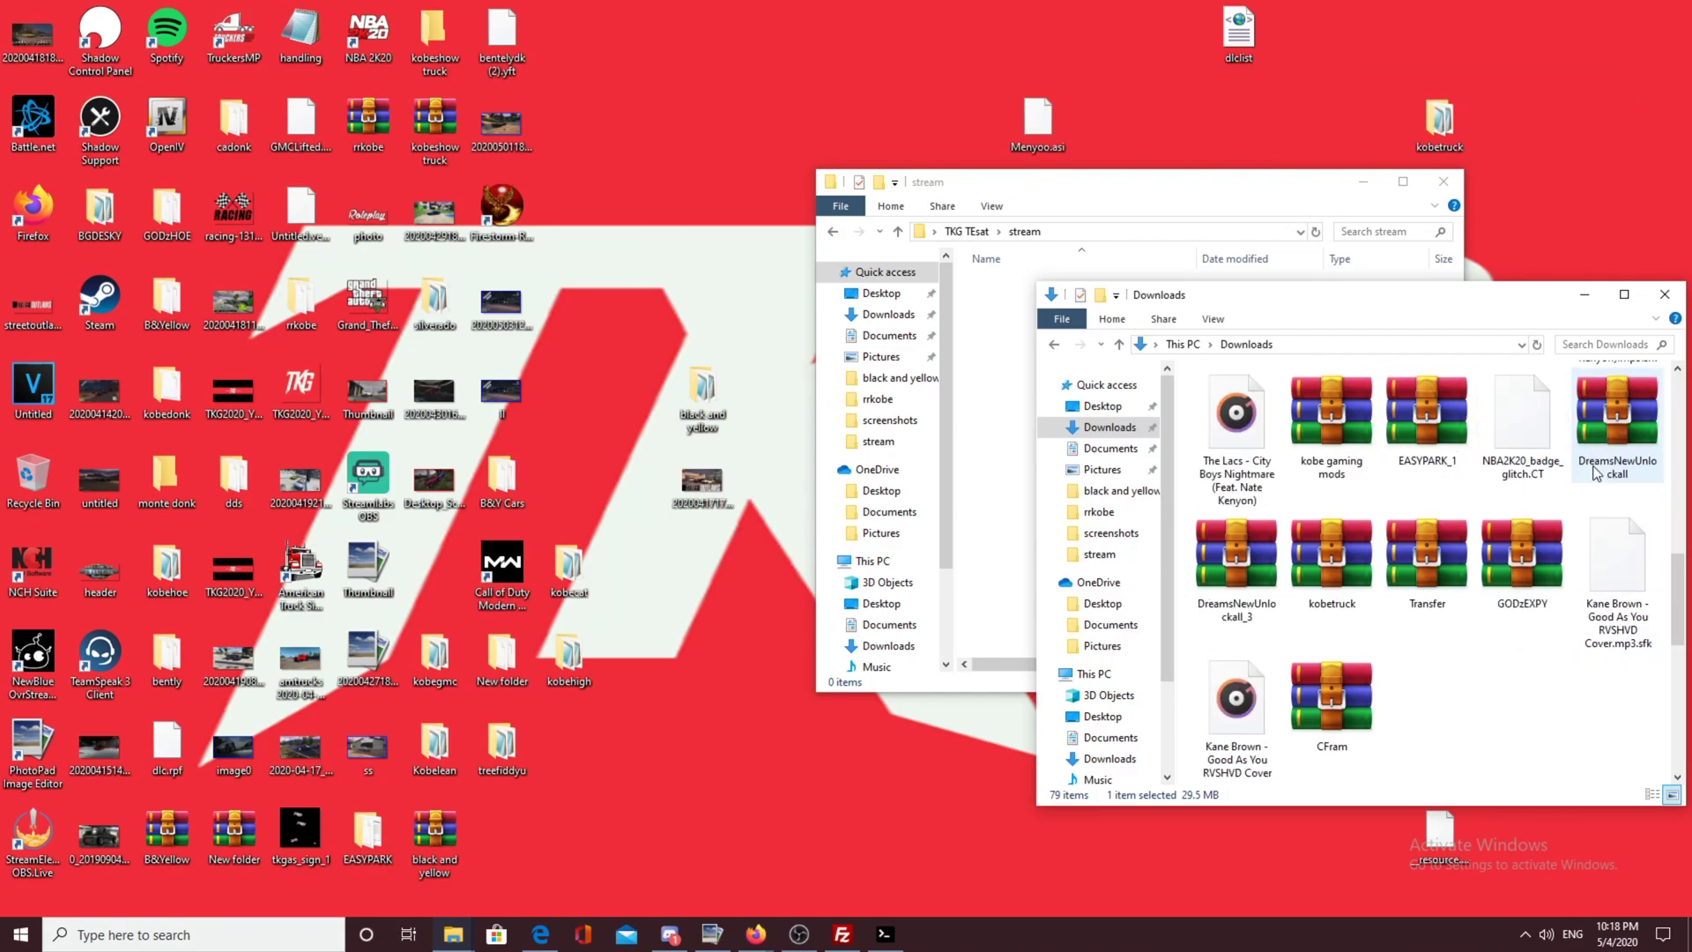
pyautogui.click(1331, 712)
pyautogui.doubleClick(1331, 714)
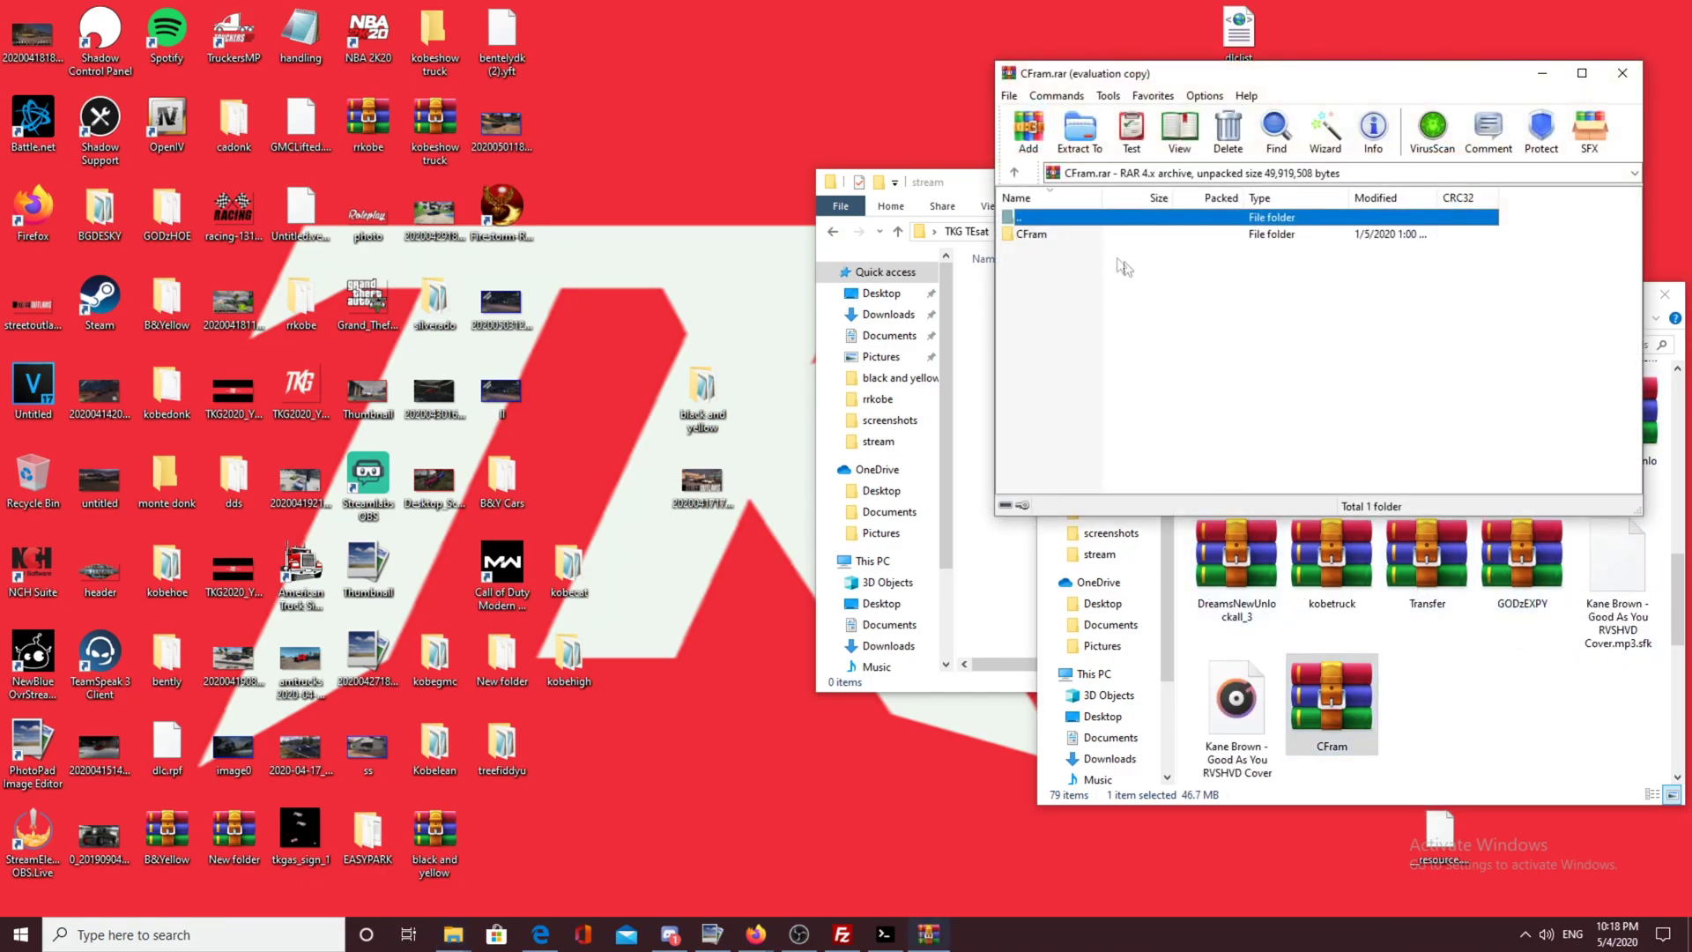
pyautogui.moveTo(1046, 233); pyautogui.dragTo(568, 571)
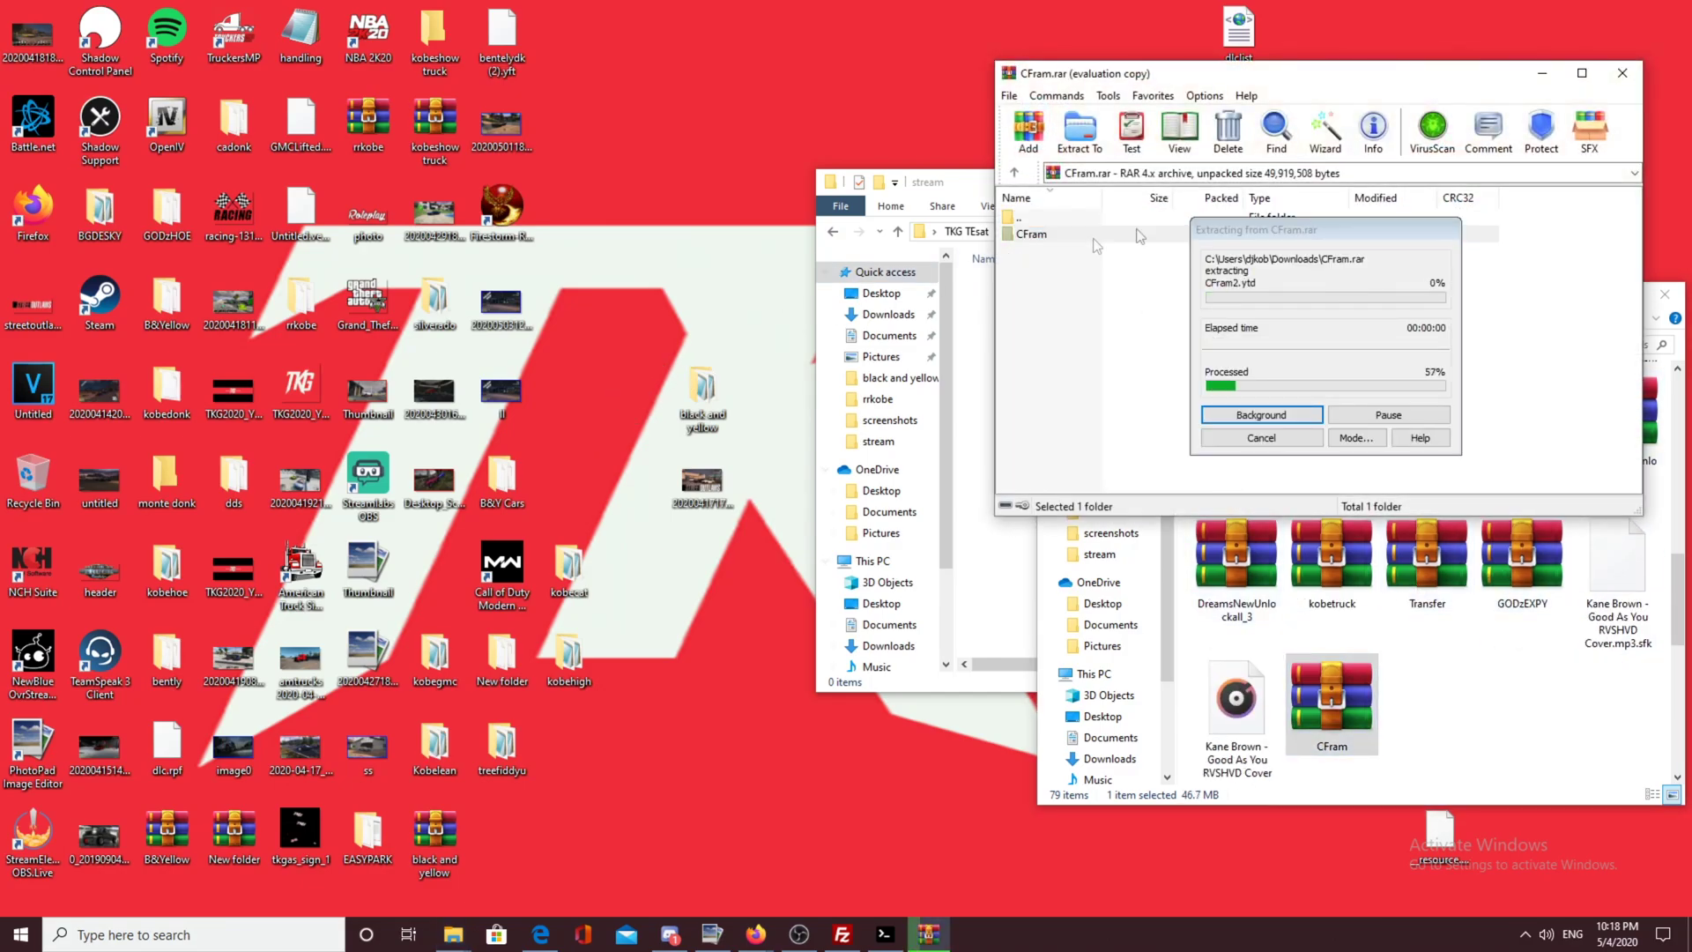
pyautogui.click(1632, 77)
# Step: Transfer all five CFram .yft and .ytd files from the CFram folder's stream subfolder into the stream folder of TKG TEsat
pyautogui.click(971, 419)
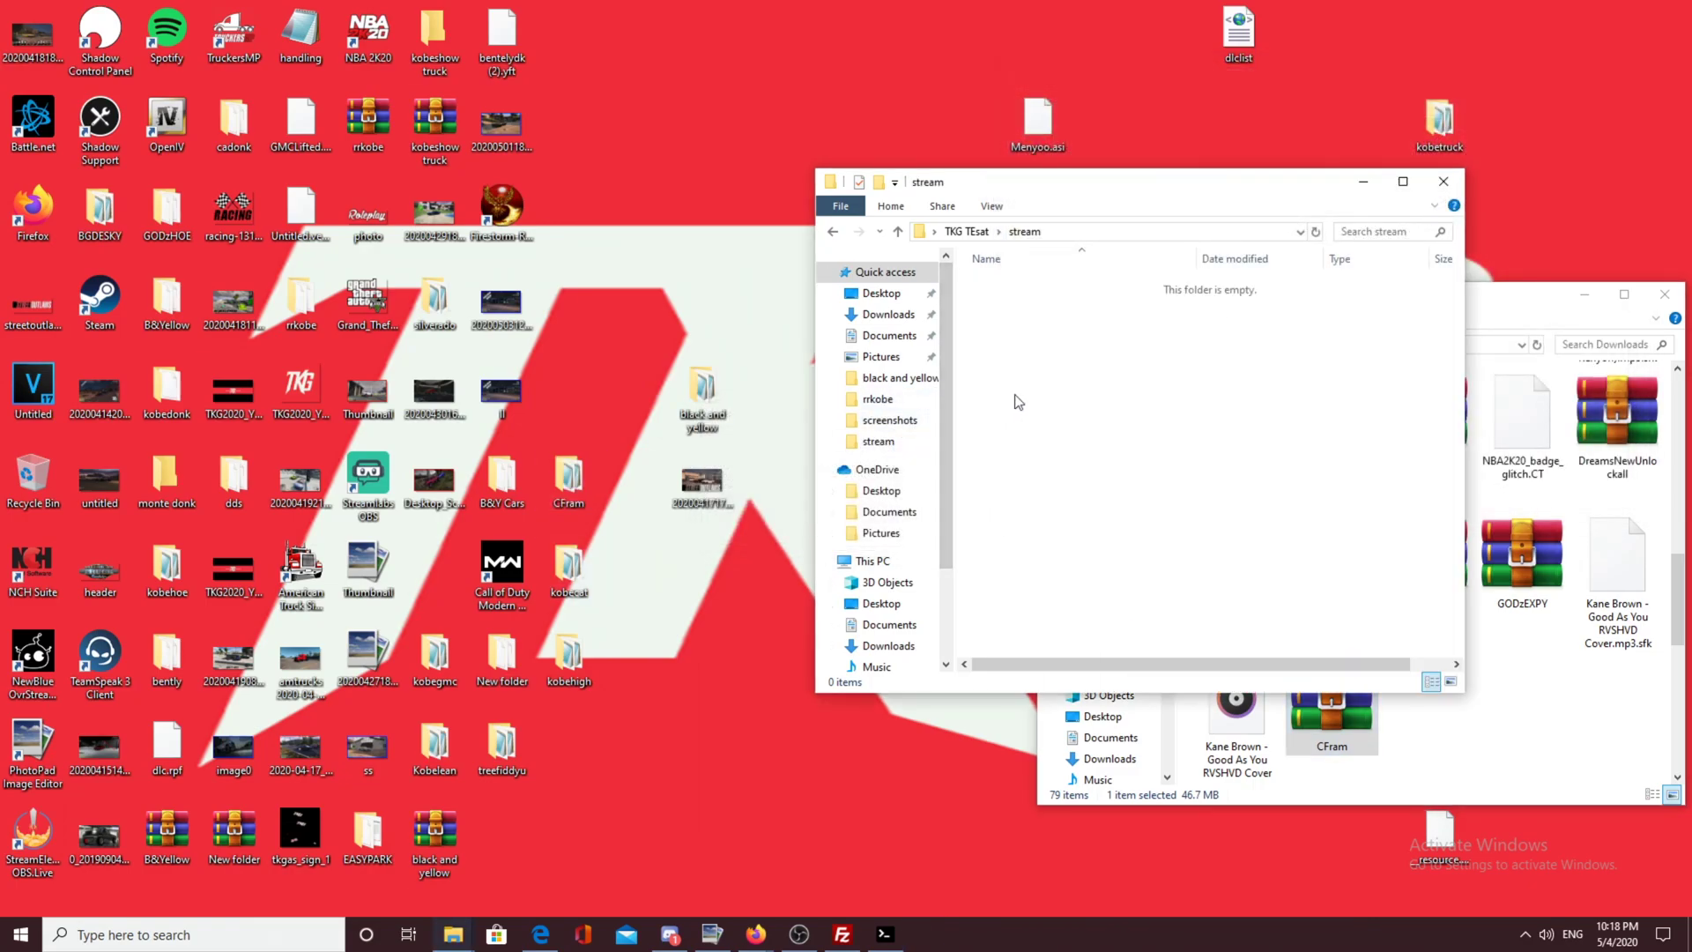
pyautogui.doubleClick(569, 481)
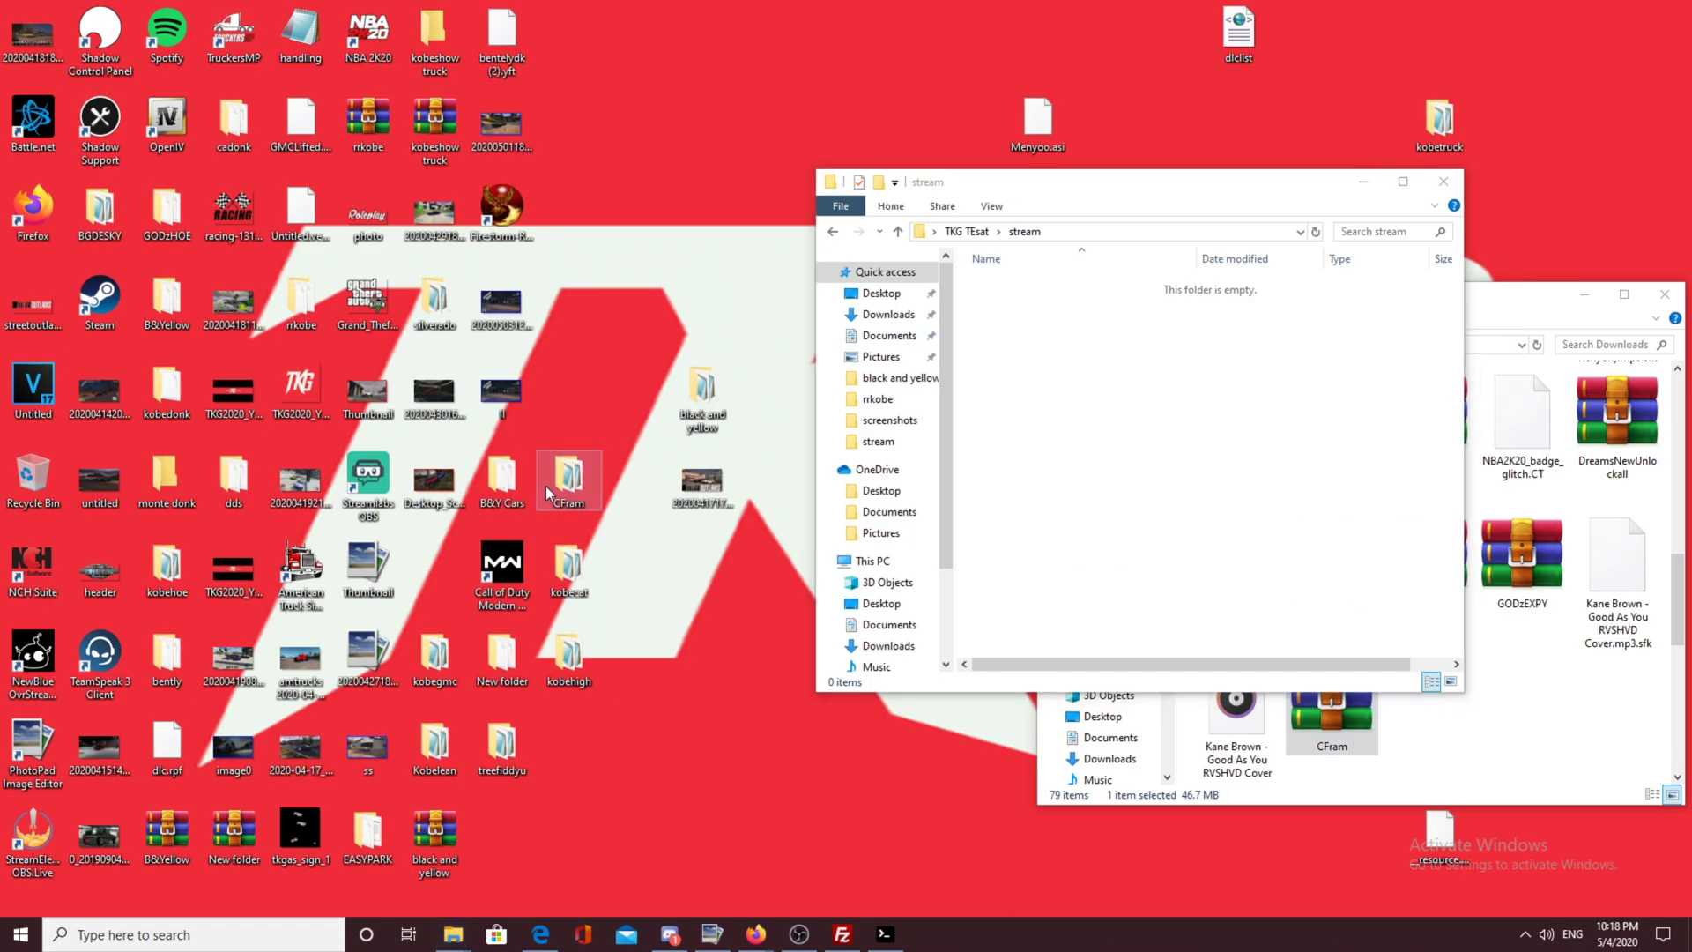
pyautogui.doubleClick(1073, 314)
pyautogui.moveTo(1083, 216); pyautogui.dragTo(1287, 279)
pyautogui.moveTo(1255, 496); pyautogui.dragTo(1021, 425)
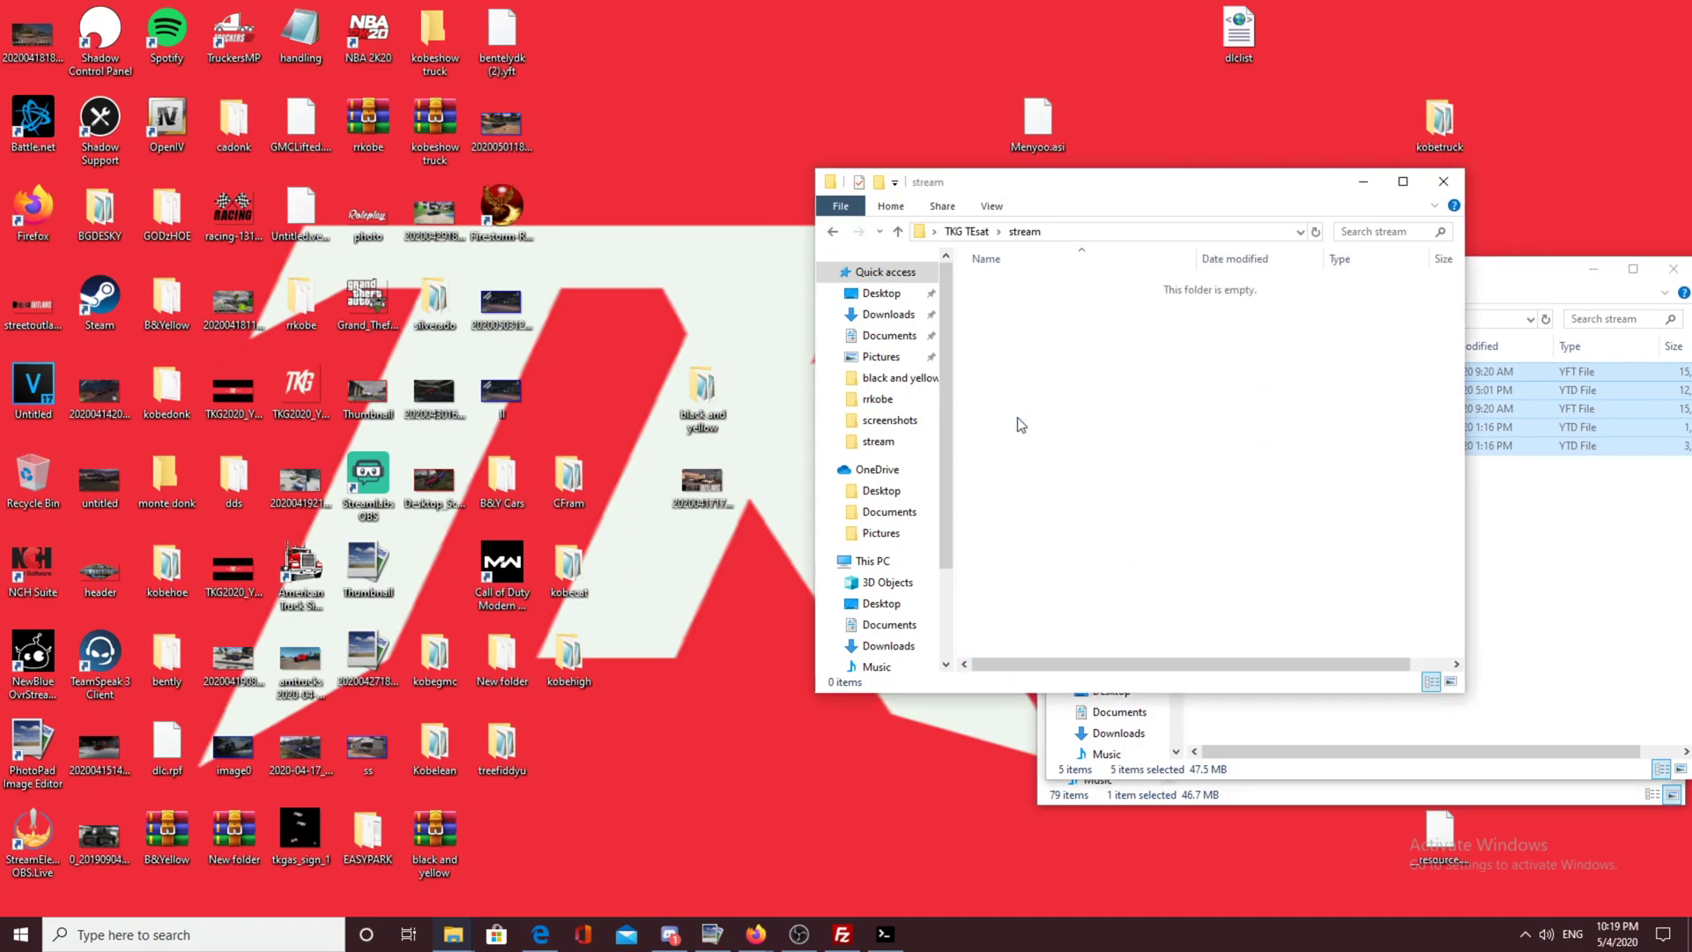
pyautogui.click(1512, 524)
pyautogui.click(1675, 272)
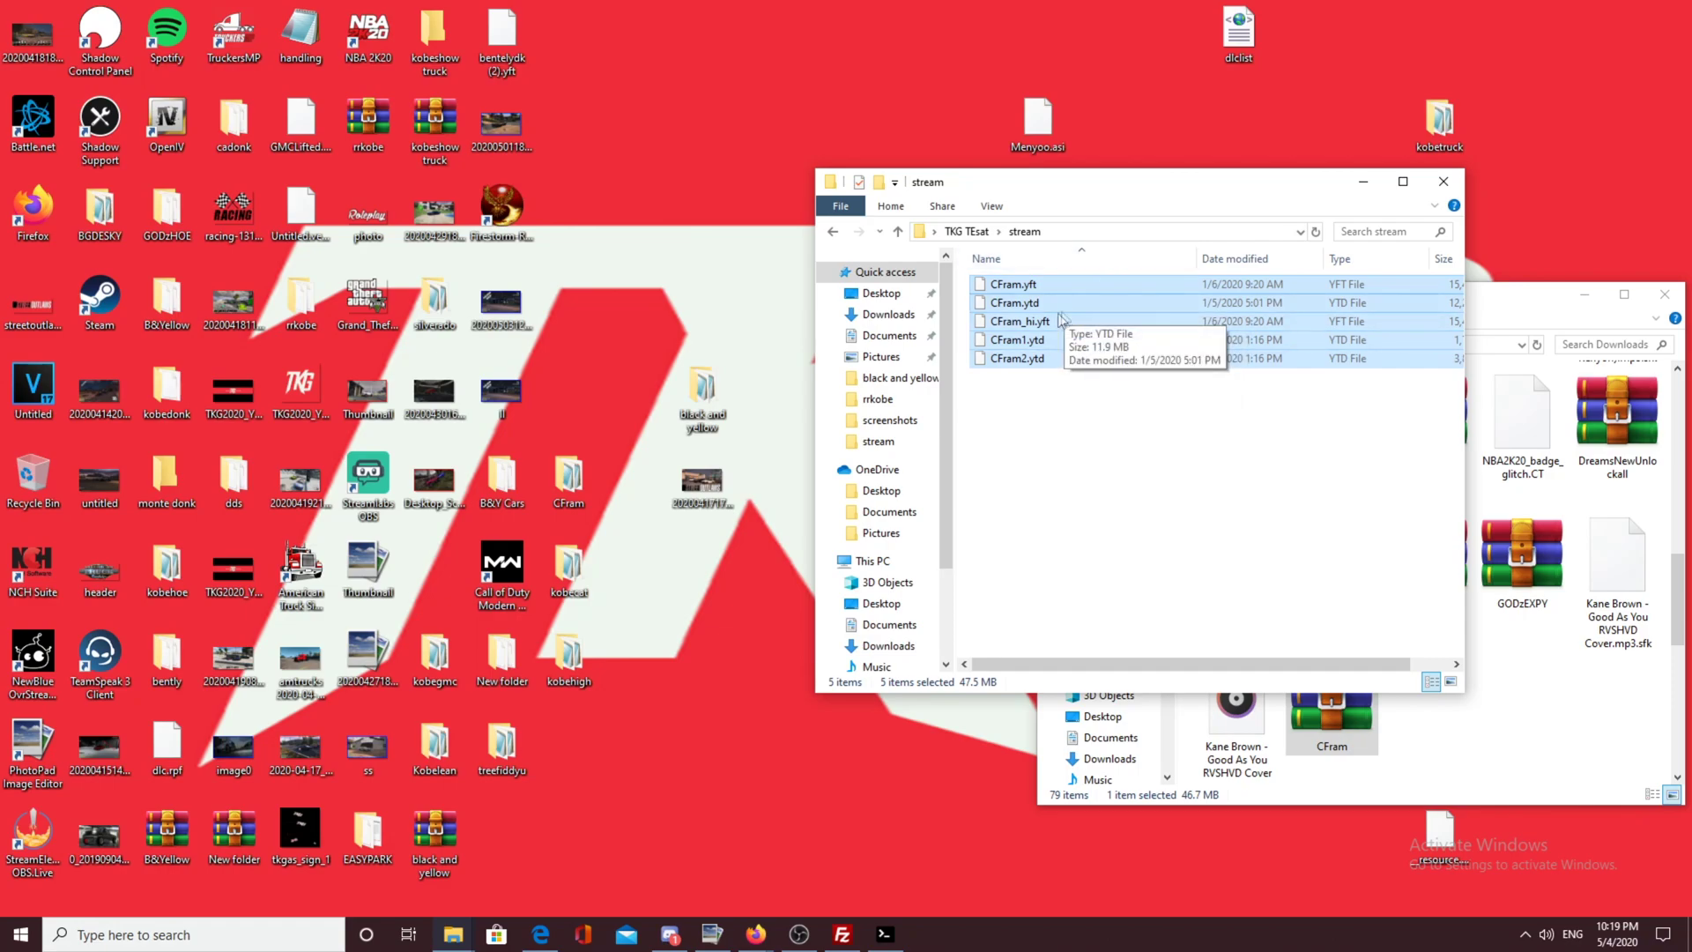
# Step: Move the three kobecat .yft and .ytd files from the kobecat folder's stream subfolder into the stream folder of TKG TEsat
pyautogui.doubleClick(577, 584)
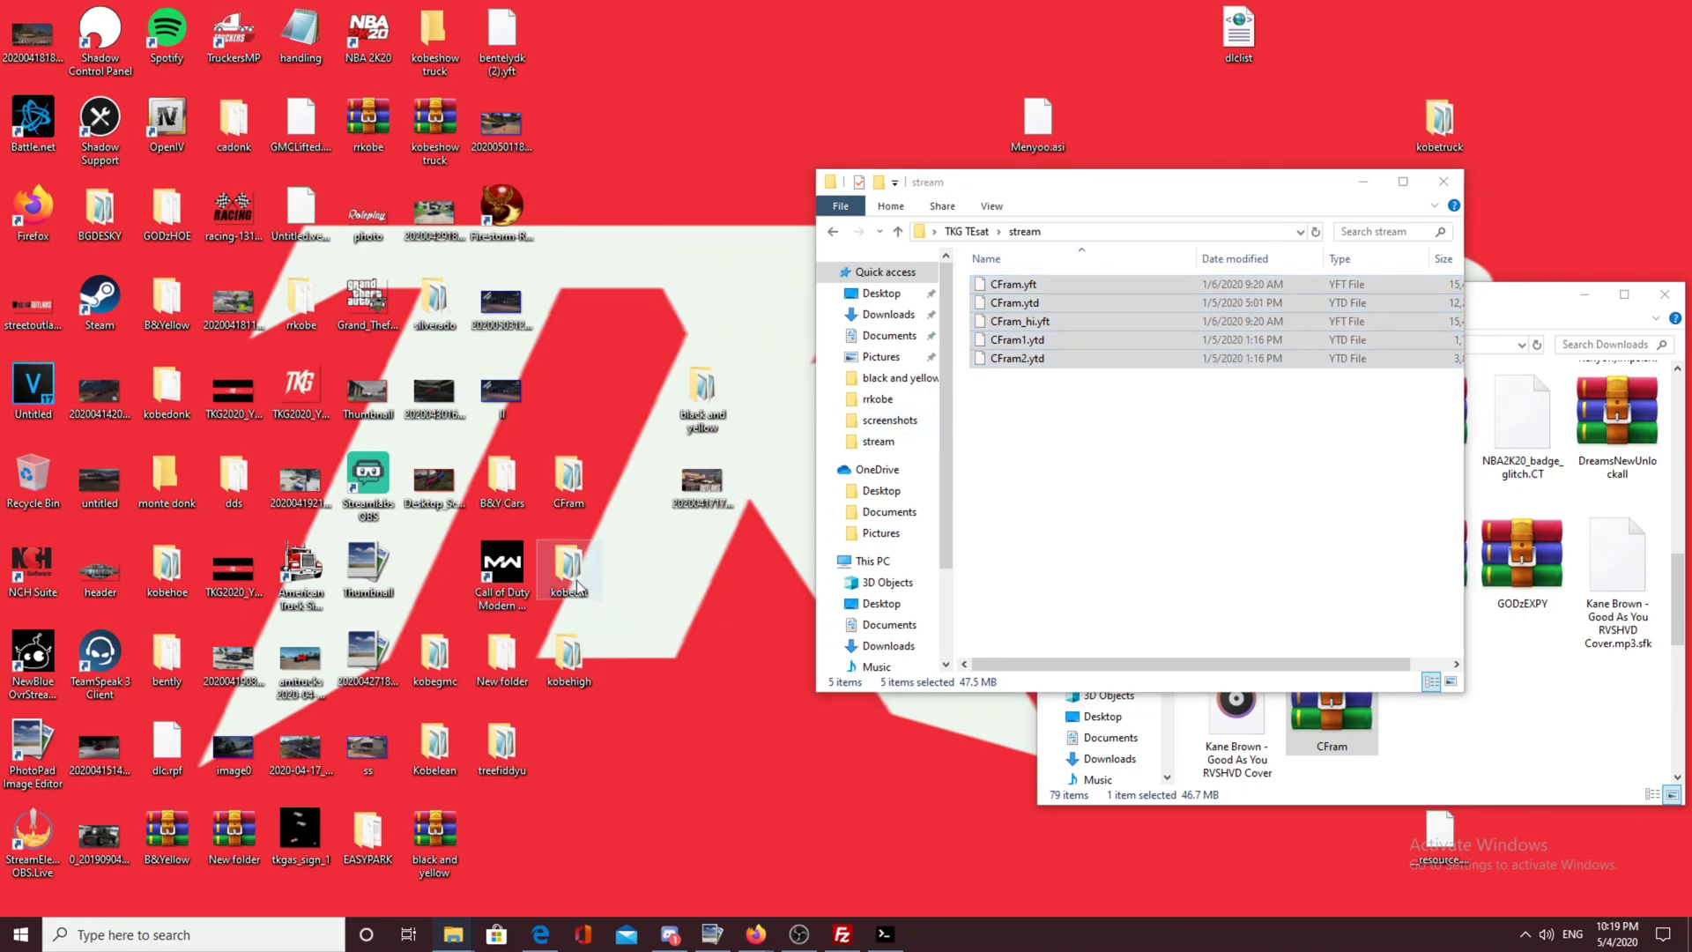
pyautogui.doubleClick(1230, 374)
pyautogui.moveTo(1249, 437); pyautogui.dragTo(1014, 401)
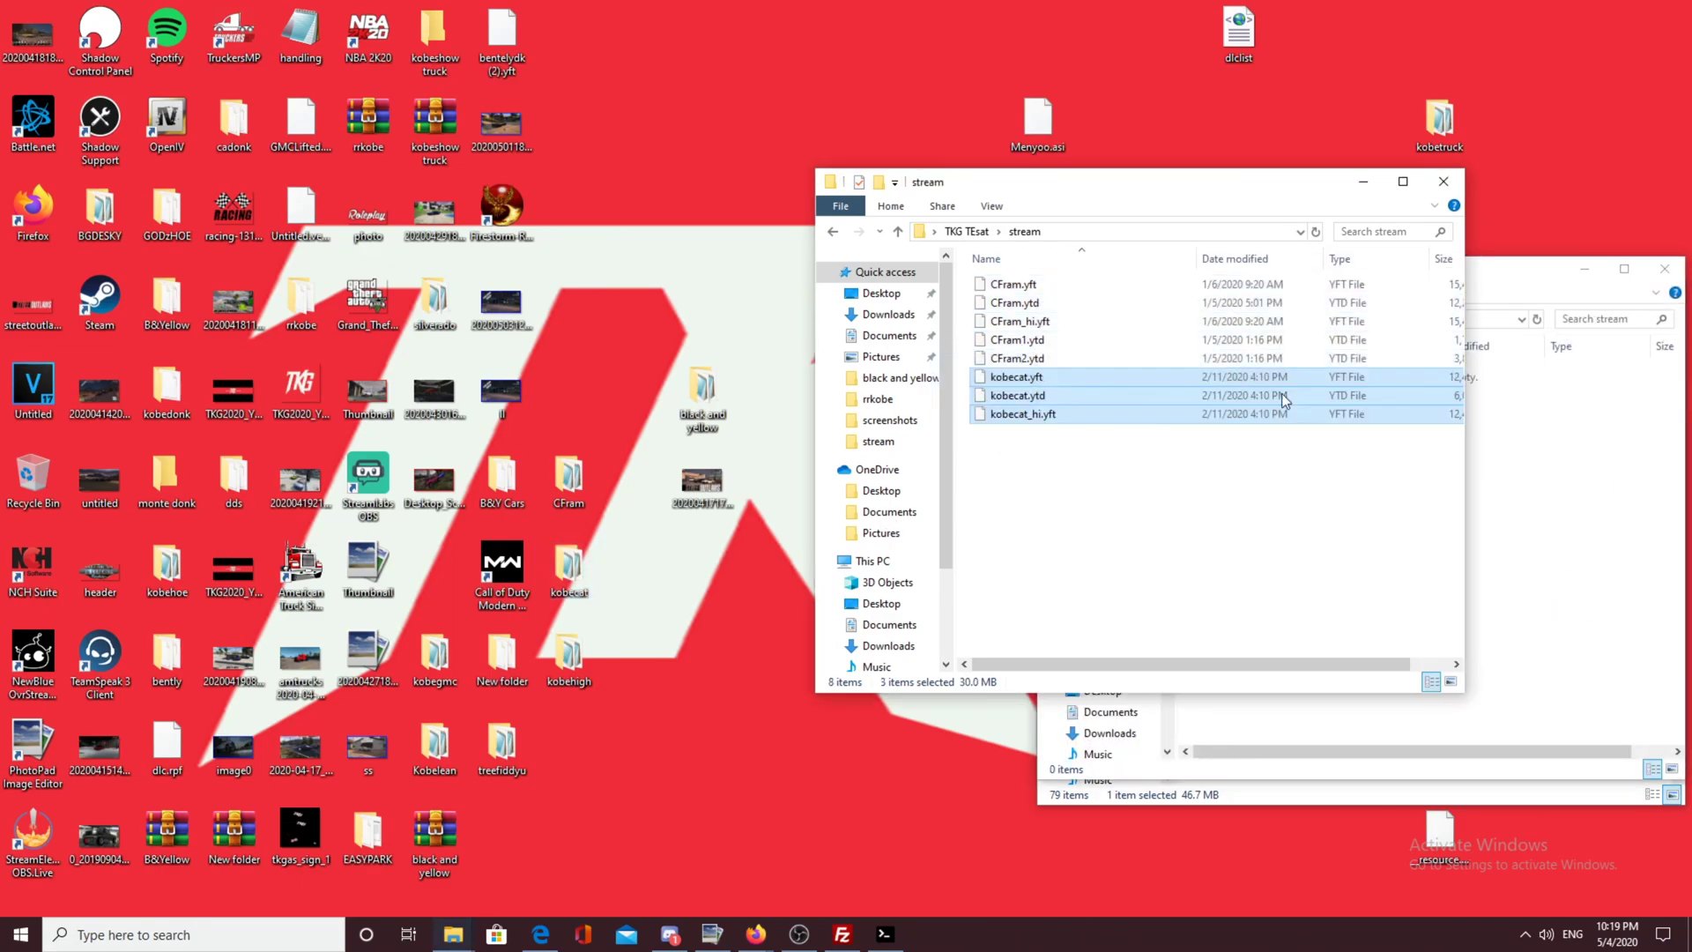
pyautogui.click(1666, 269)
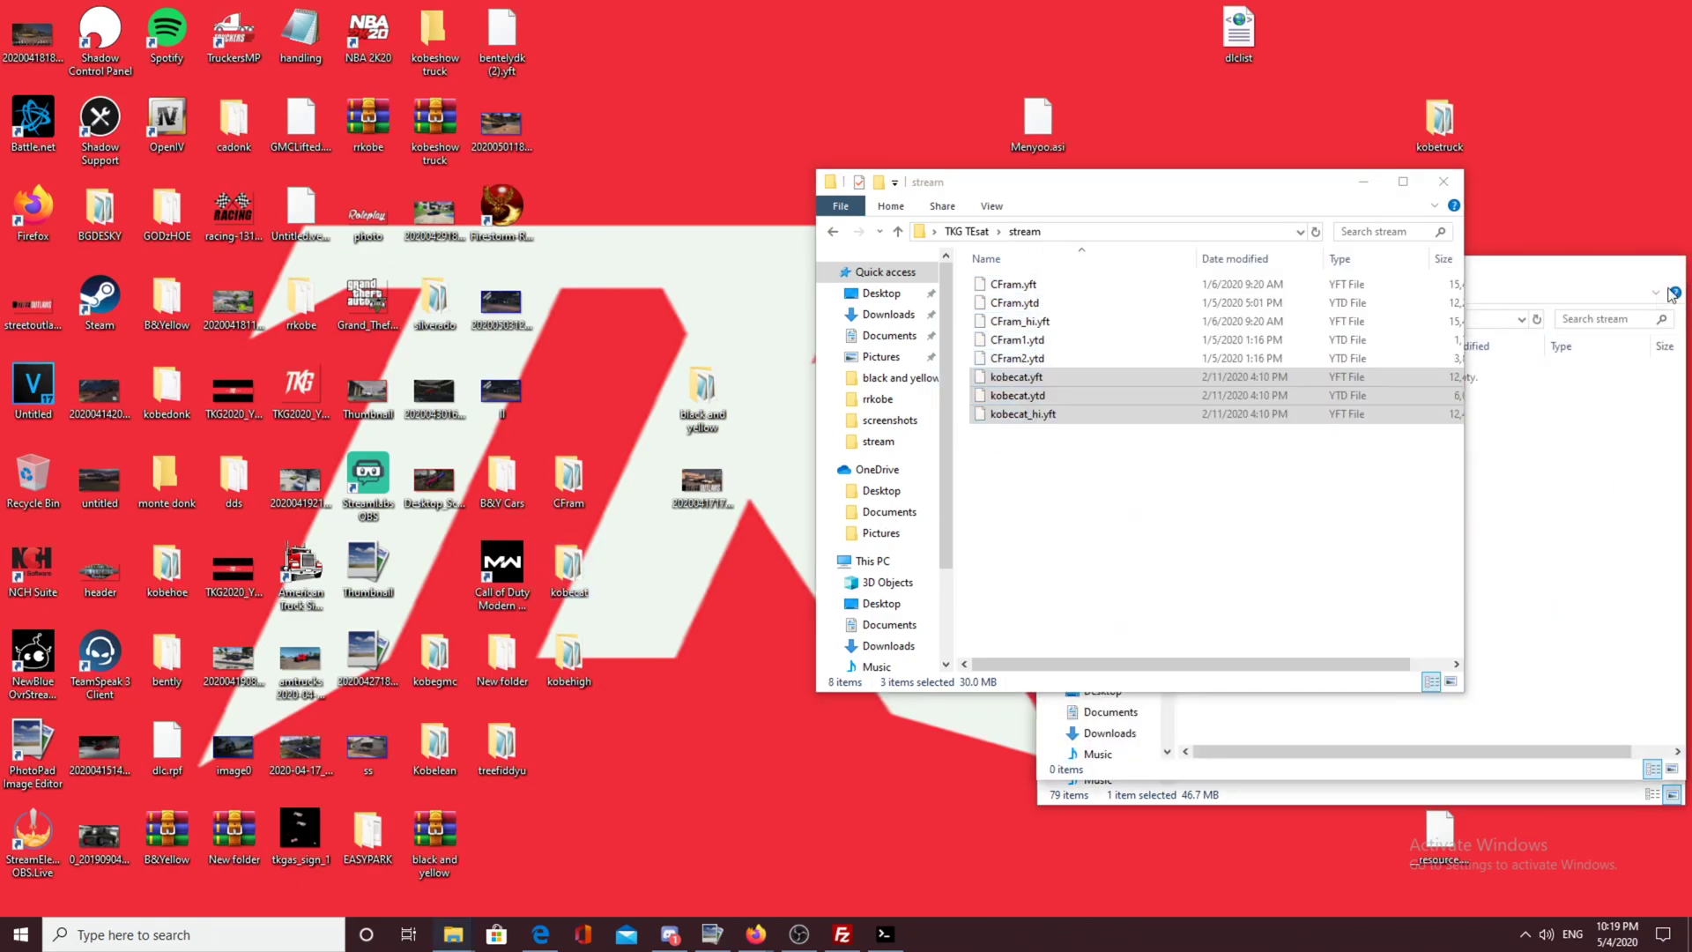
# Step: Move the three kobehigh .yft and .ytd files from the kobehigh folder's stream subfolder into the stream folder of TKG TEsat
pyautogui.doubleClick(568, 657)
pyautogui.doubleClick(1296, 371)
pyautogui.moveTo(1292, 446); pyautogui.dragTo(1017, 474)
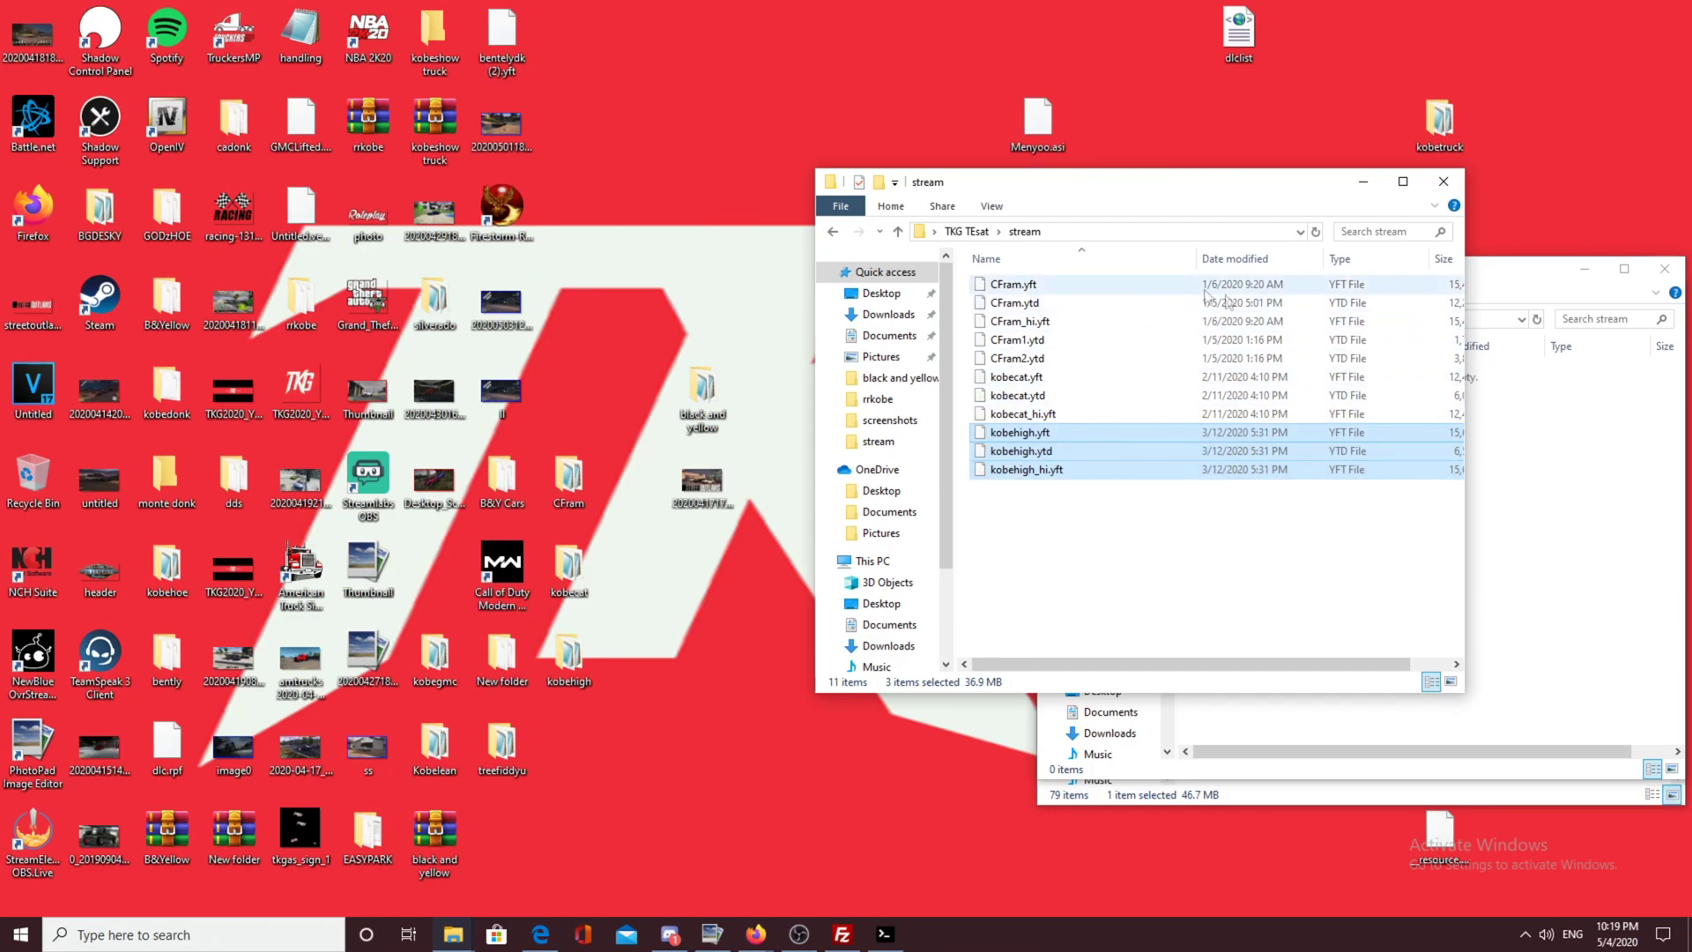
# Step: Go back to the TKG TEsat and kobehigh main folders and review kobehigh's __resource.lua in Notepad++, closing it when done
pyautogui.click(833, 231)
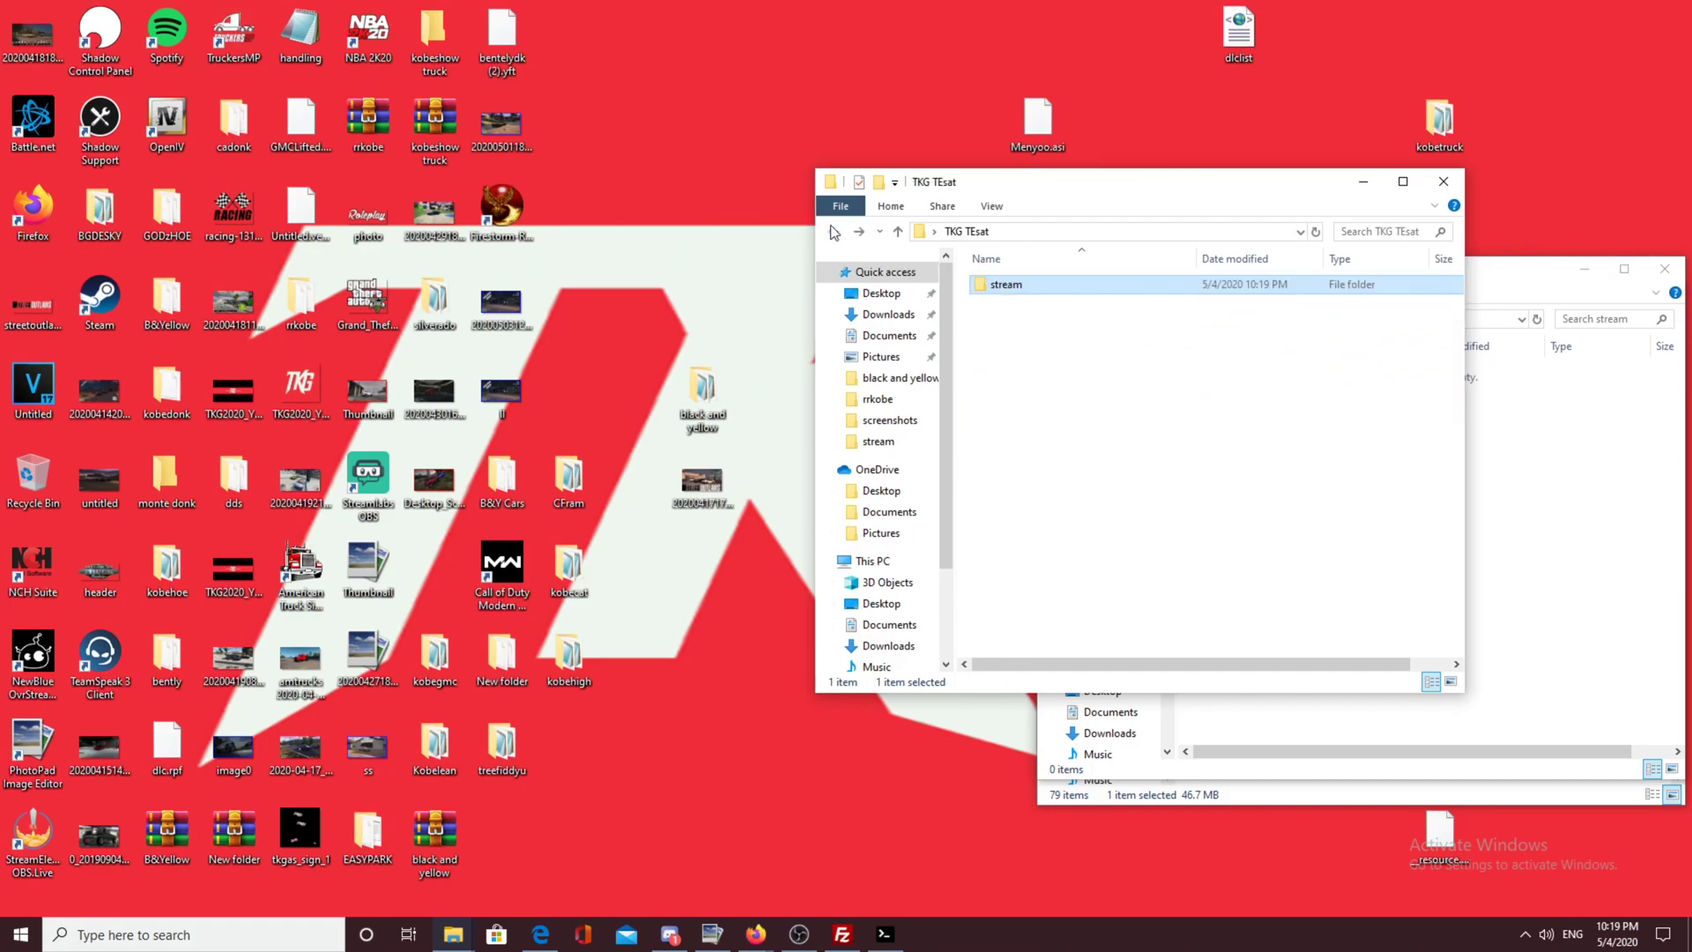
pyautogui.click(1488, 484)
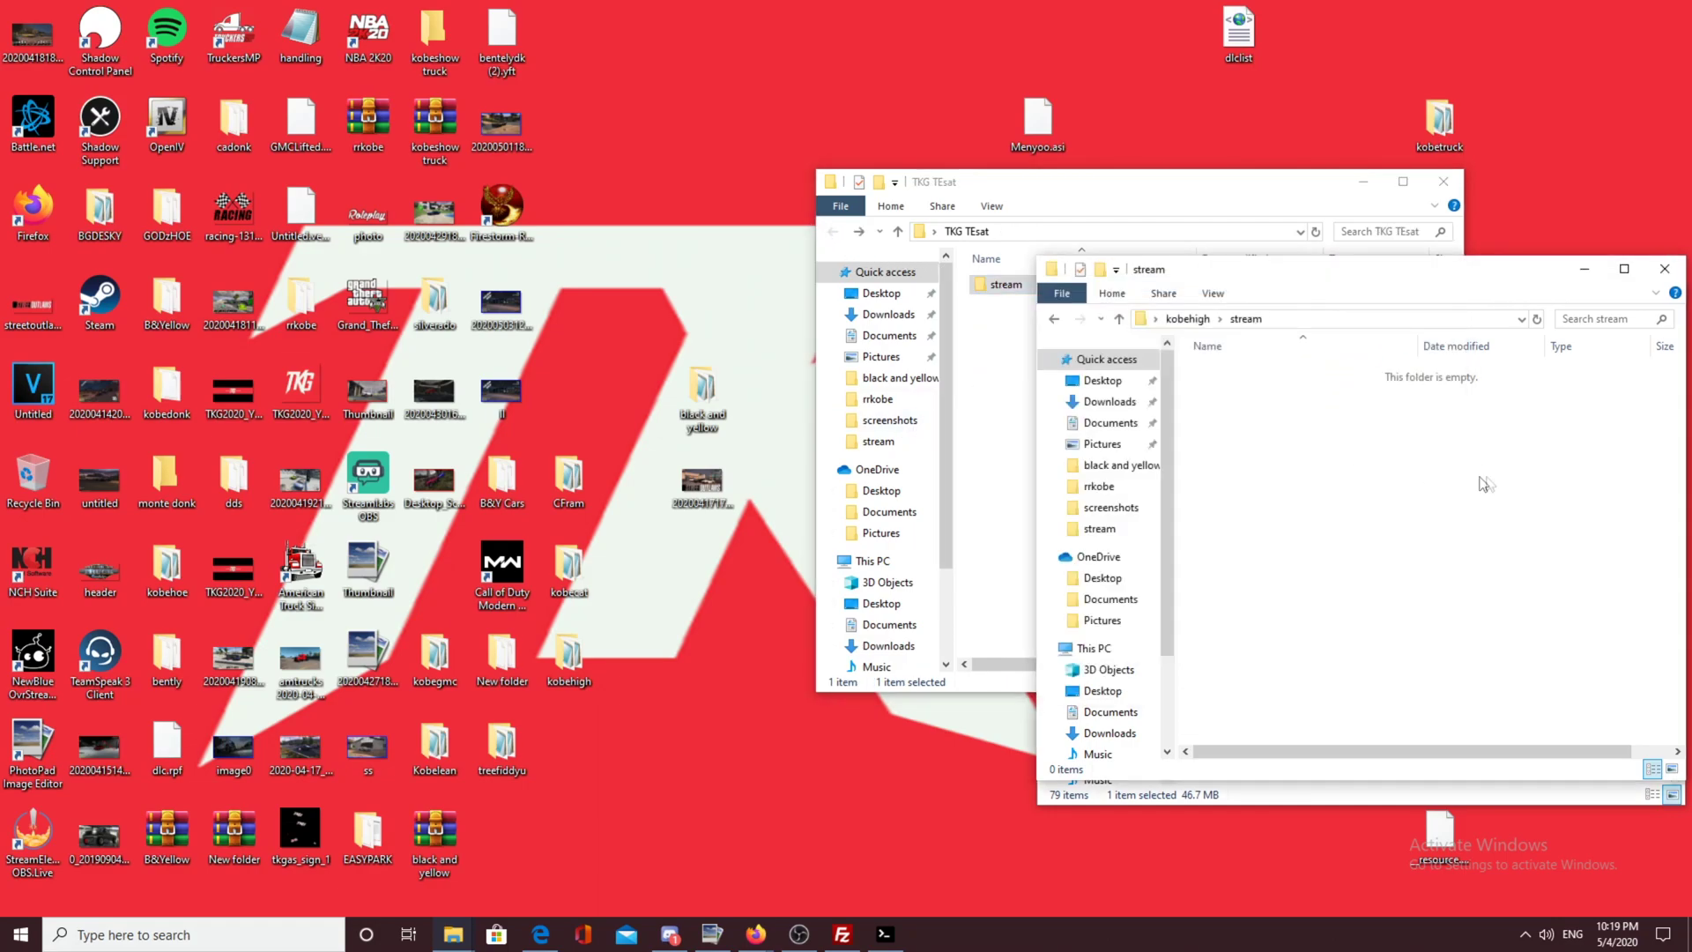
pyautogui.click(1053, 320)
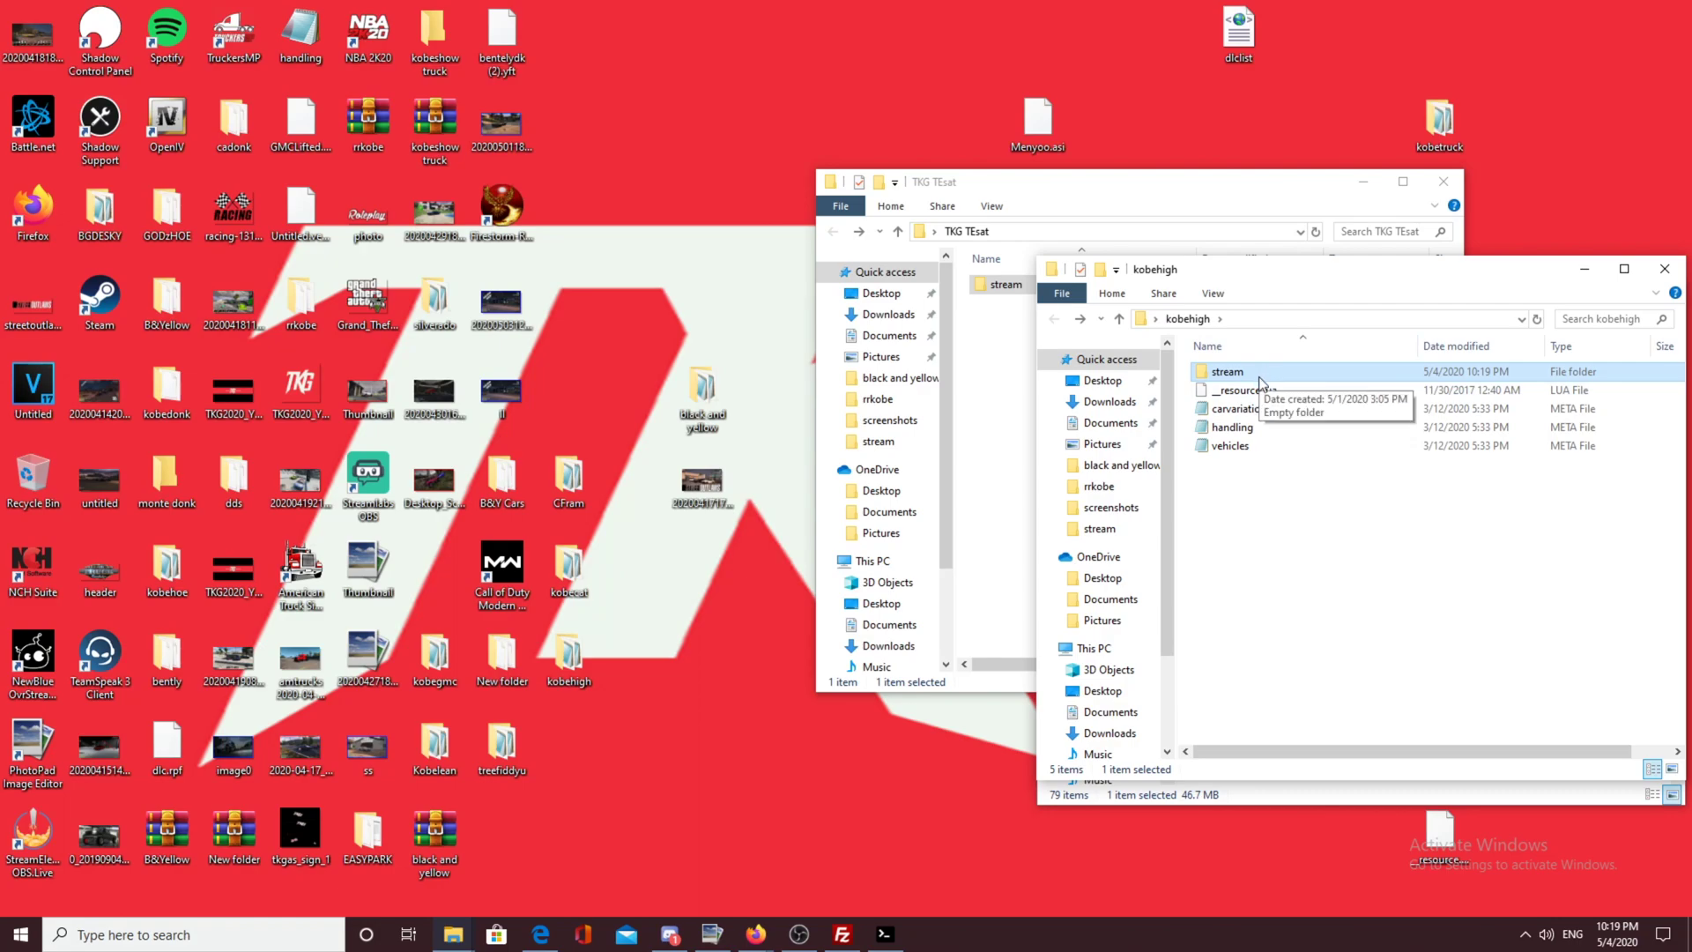
pyautogui.click(1256, 399)
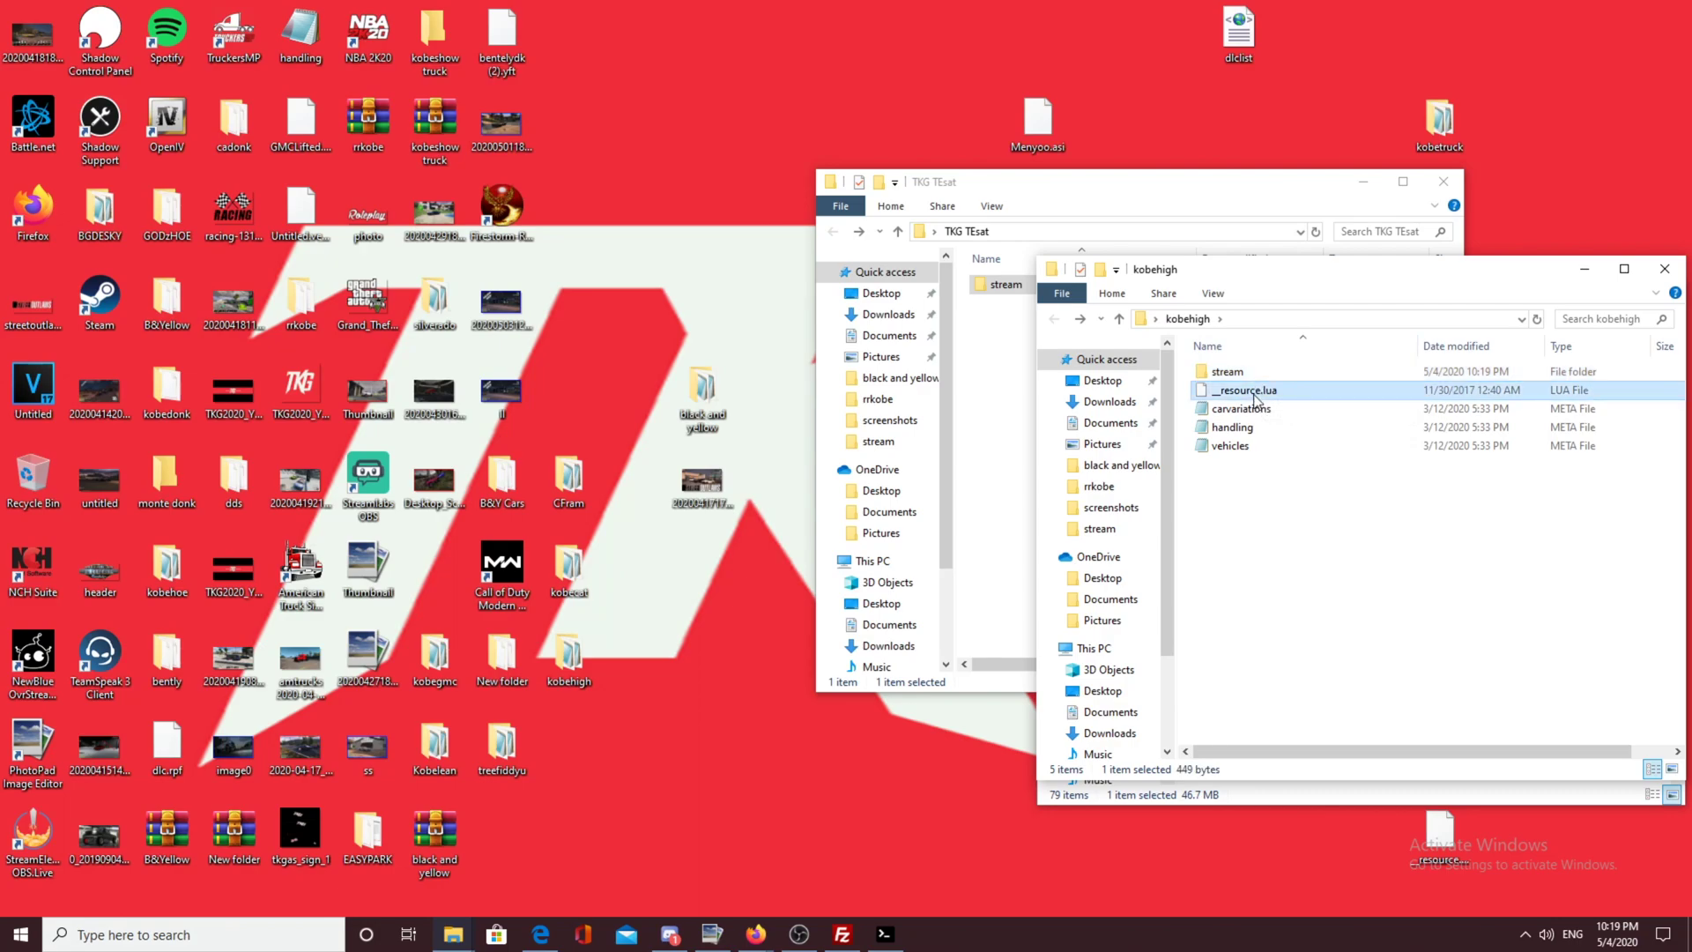
pyautogui.doubleClick(1261, 398)
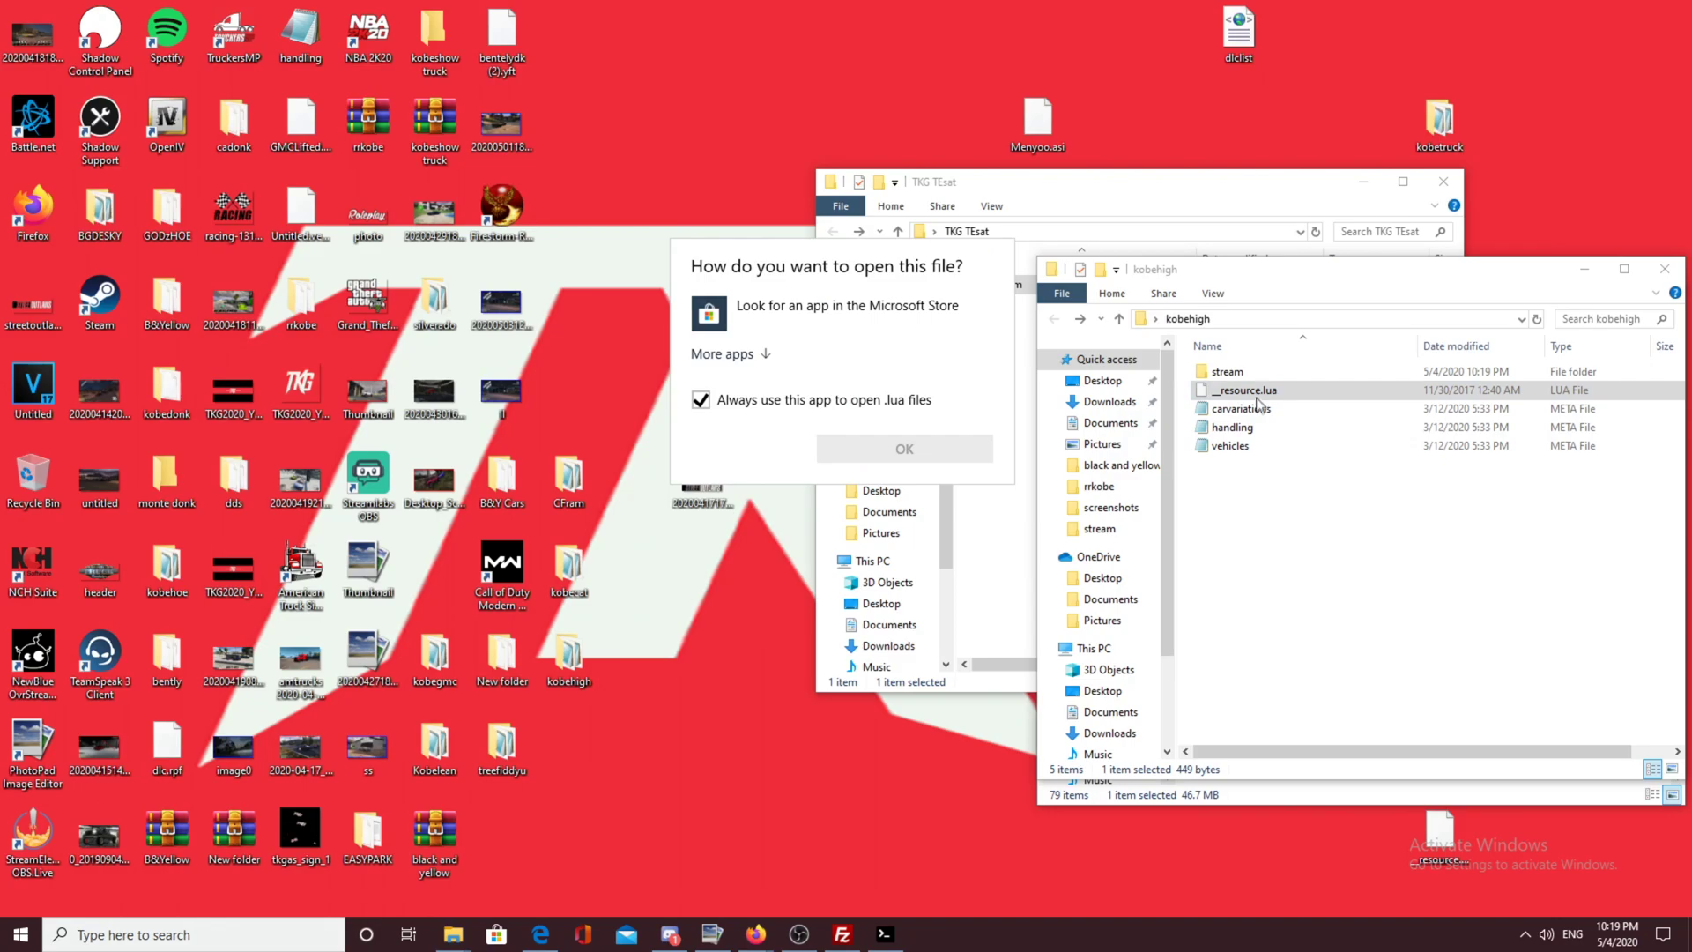
pyautogui.click(1296, 397)
pyautogui.rightClick(1296, 393)
pyautogui.click(1314, 437)
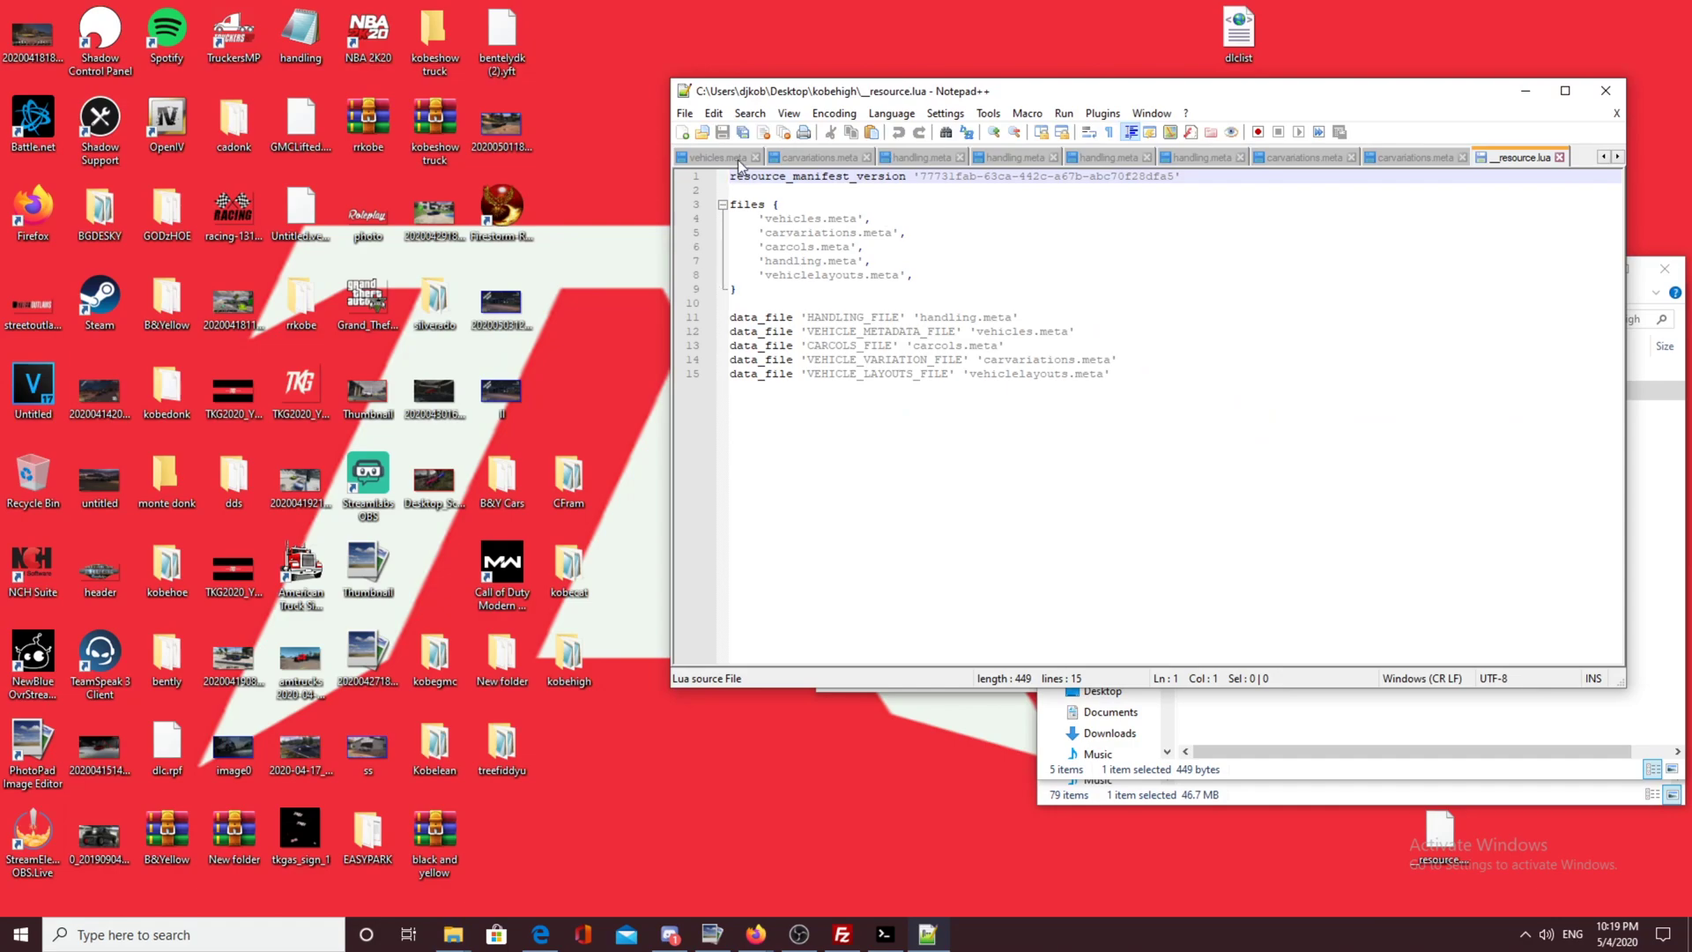
pyautogui.click(1606, 91)
# Step: Move __resource.lua and the carvariations, handling and vehicles meta files from the kobehigh folder into the TKG TEsat folder
pyautogui.moveTo(1243, 391); pyautogui.dragTo(1008, 355)
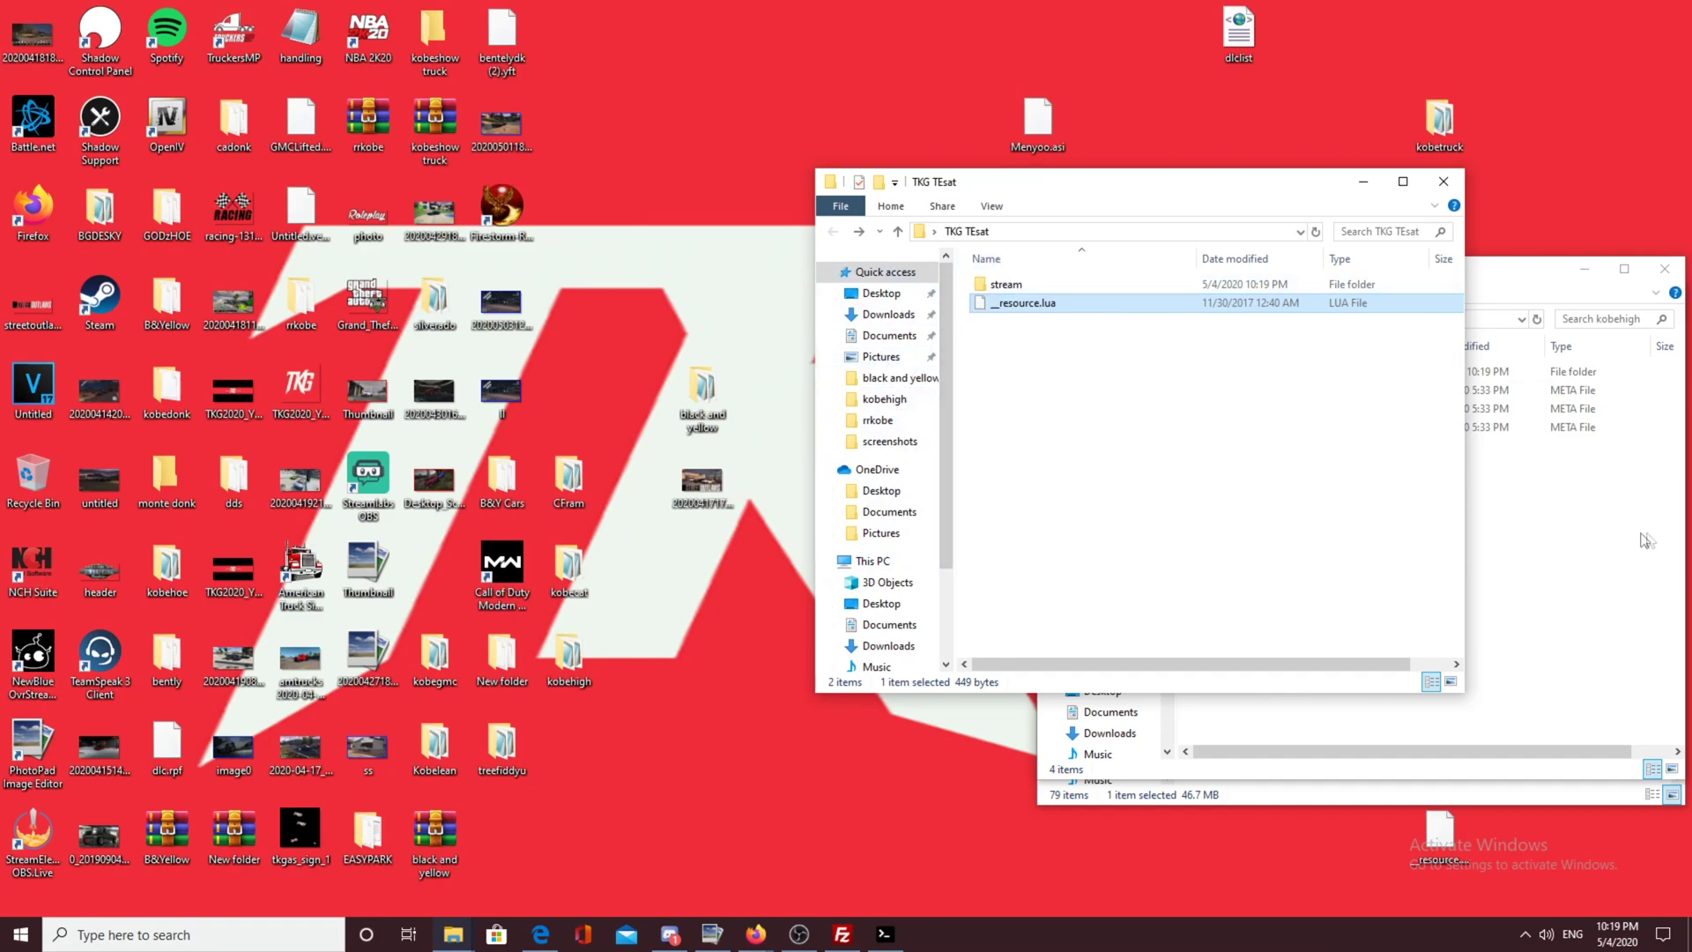
pyautogui.click(1623, 577)
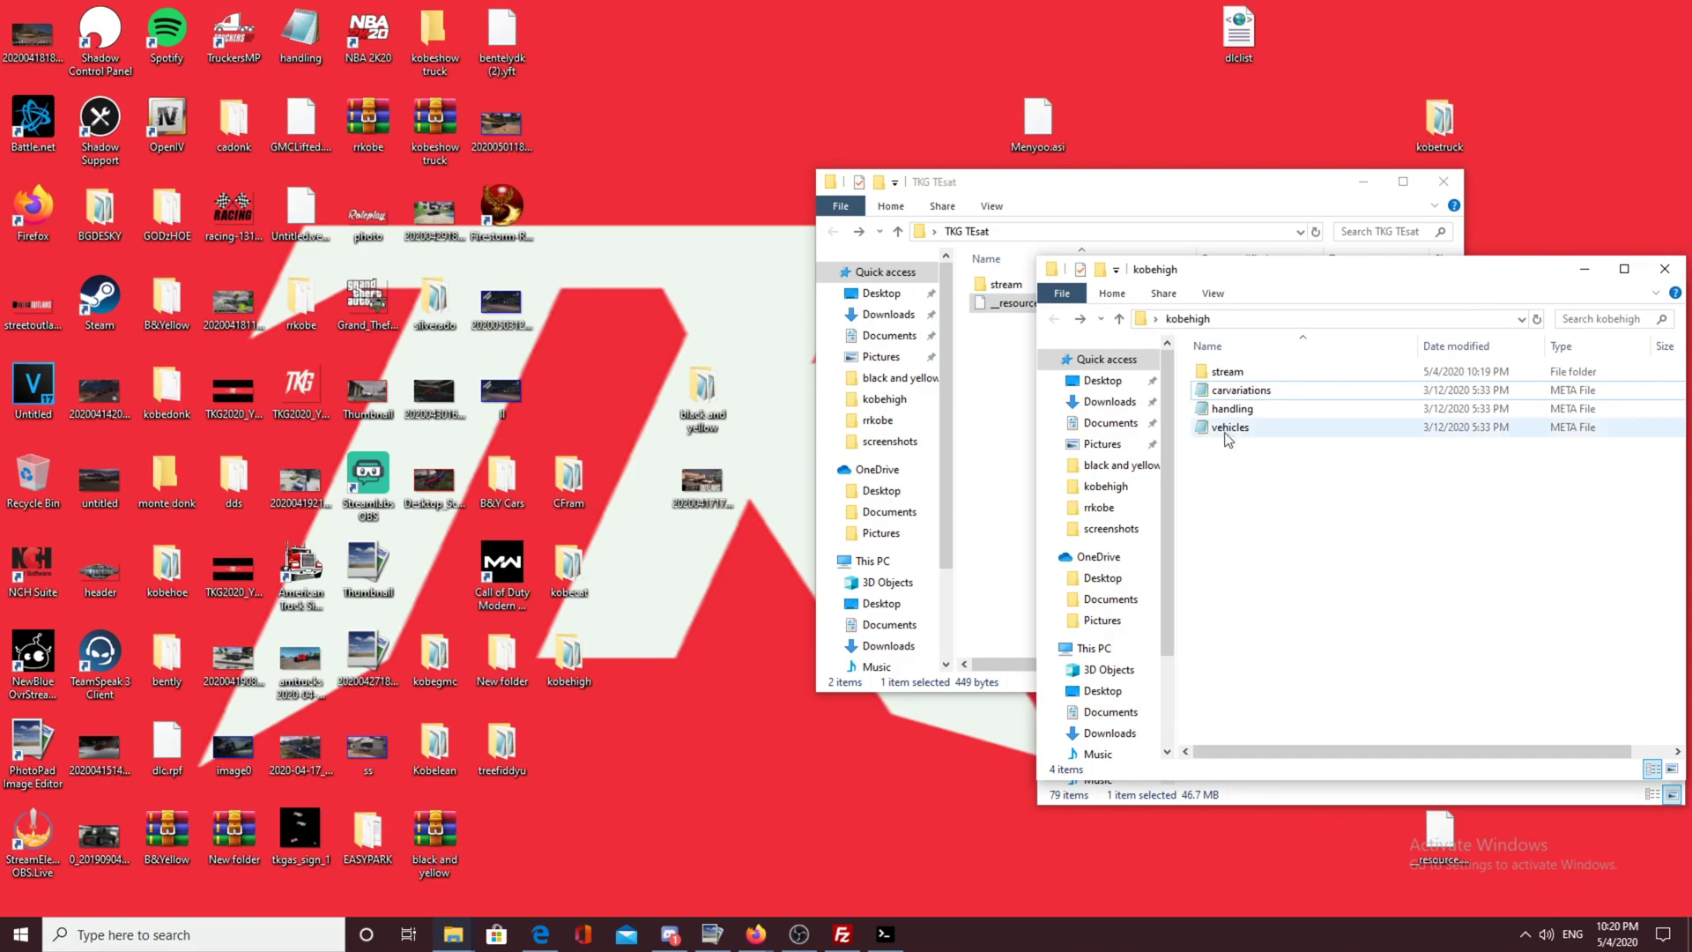
pyautogui.moveTo(1264, 484); pyautogui.dragTo(1008, 388)
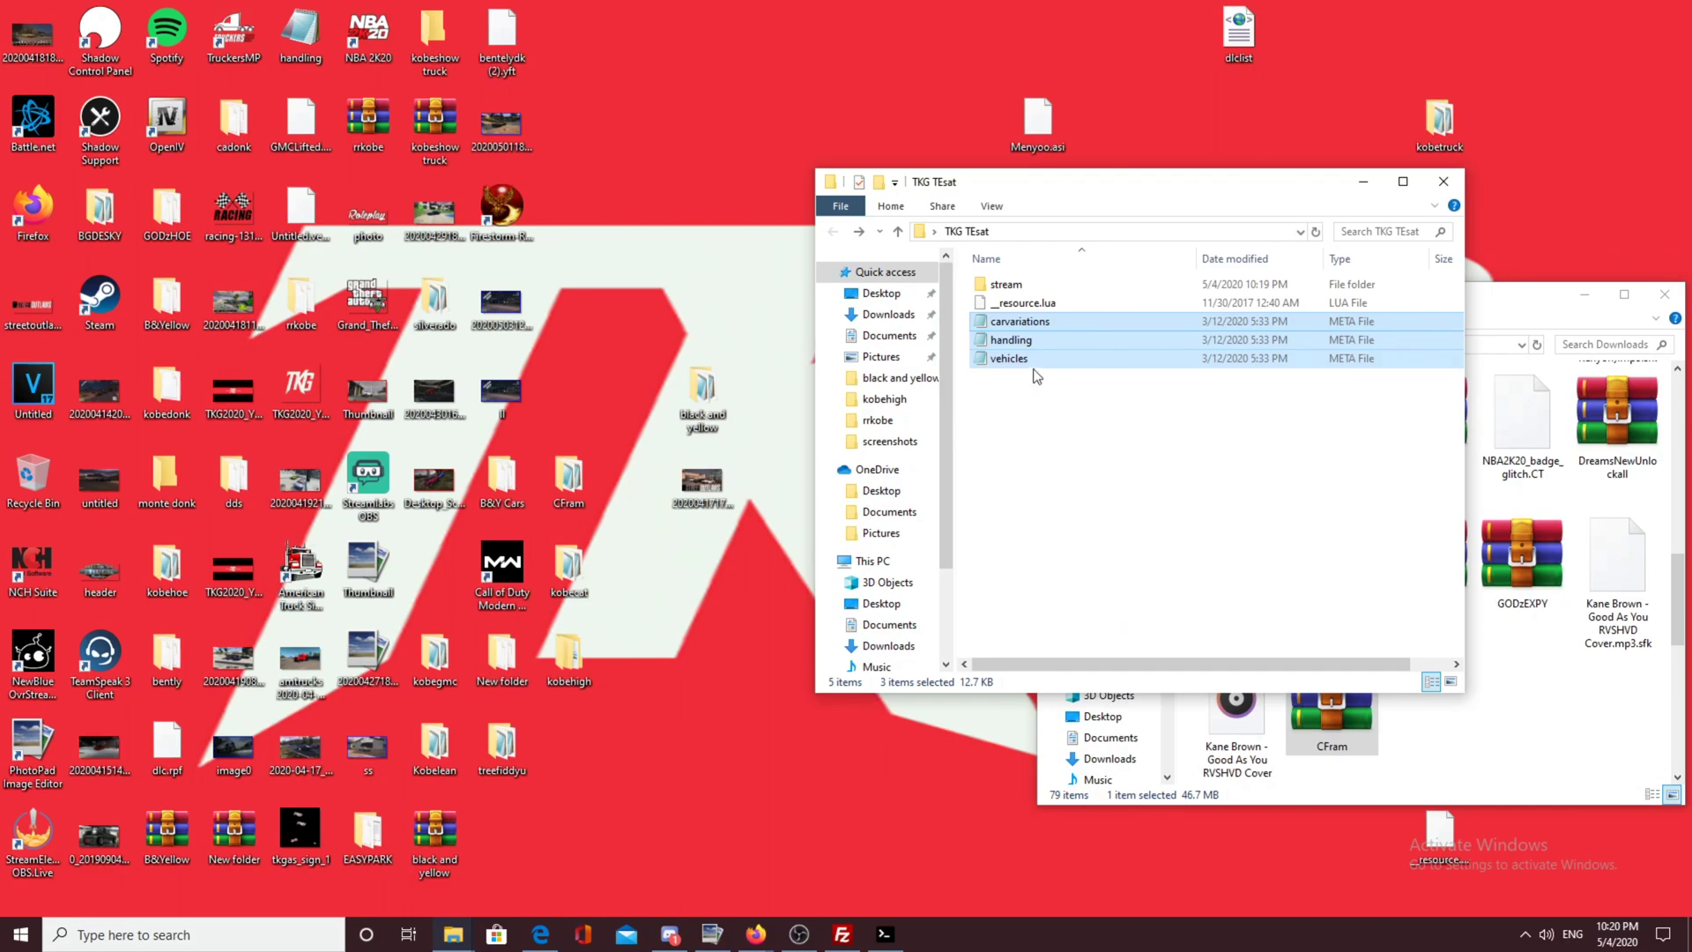
# Step: Add an empty line before </variationData> in TKG TEsat's carvariations.meta using Notepad++, and open the kobecat folder from the desktop
pyautogui.click(1001, 360)
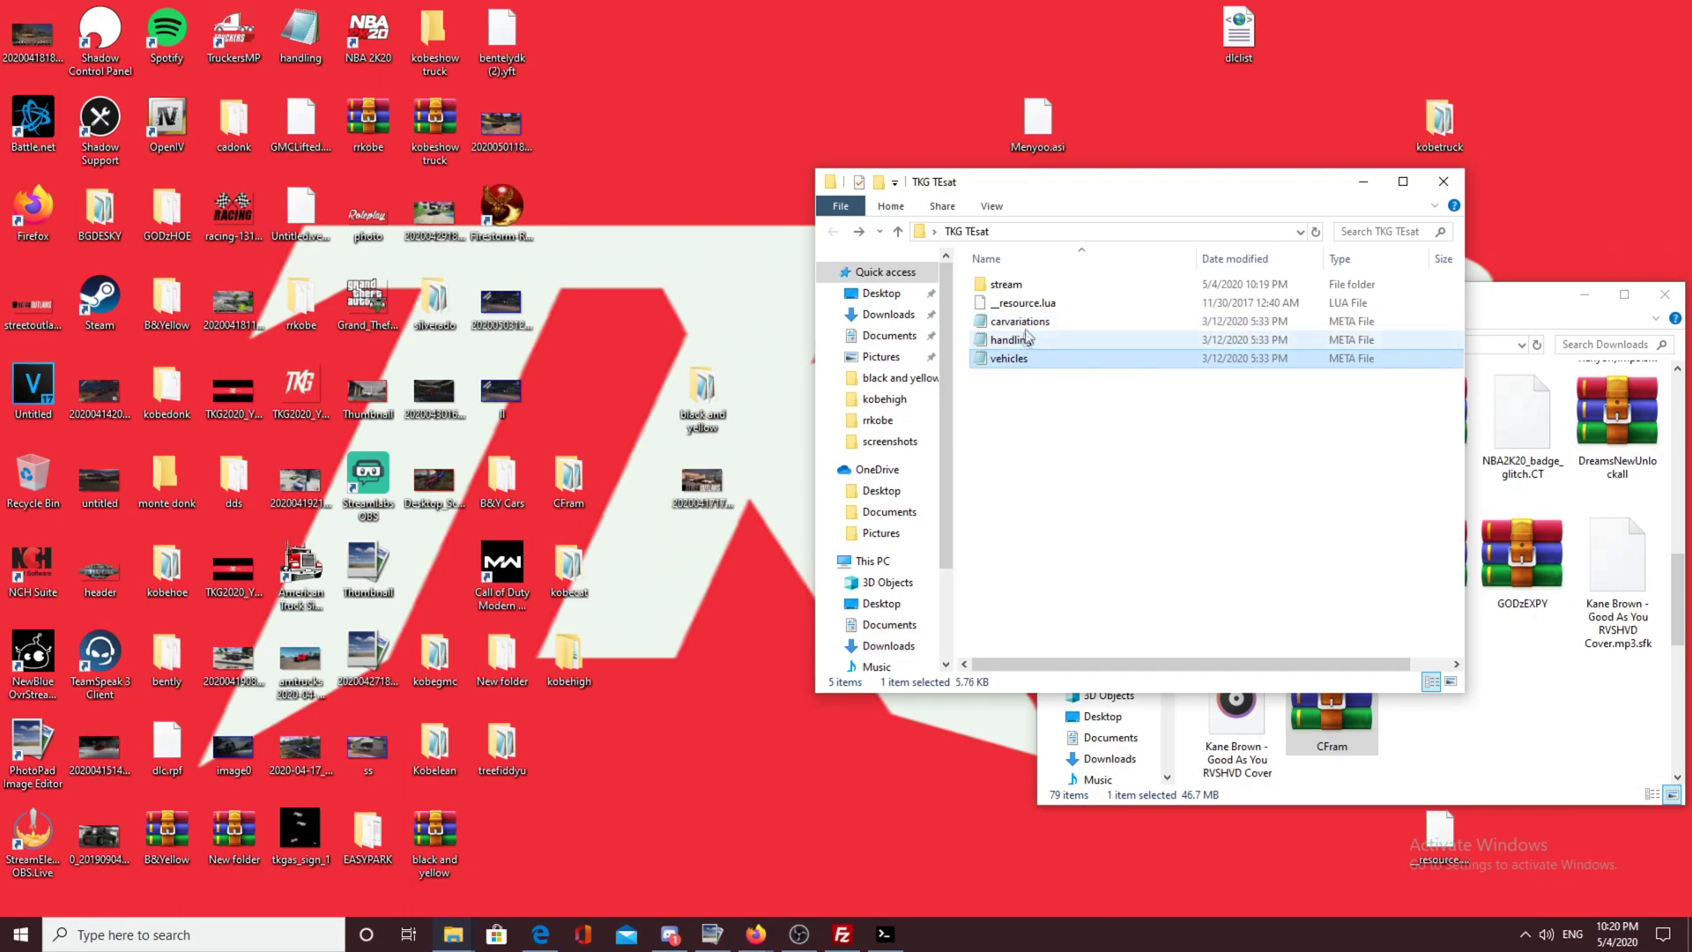
pyautogui.click(1031, 322)
pyautogui.rightClick(1040, 324)
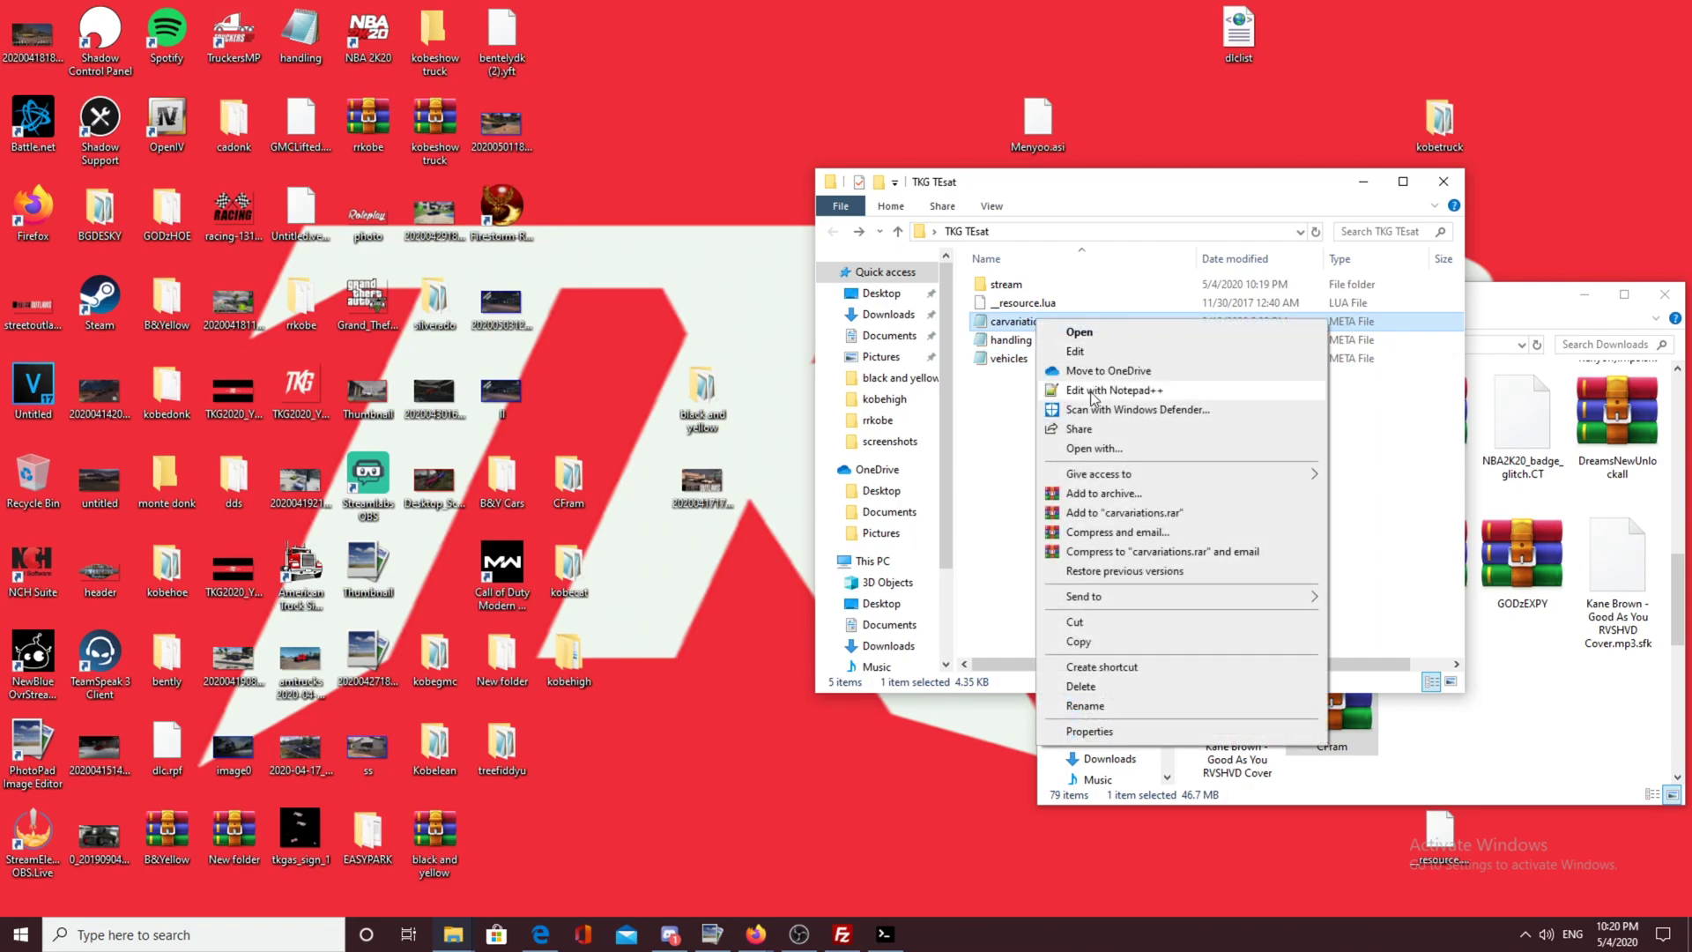
pyautogui.click(1093, 399)
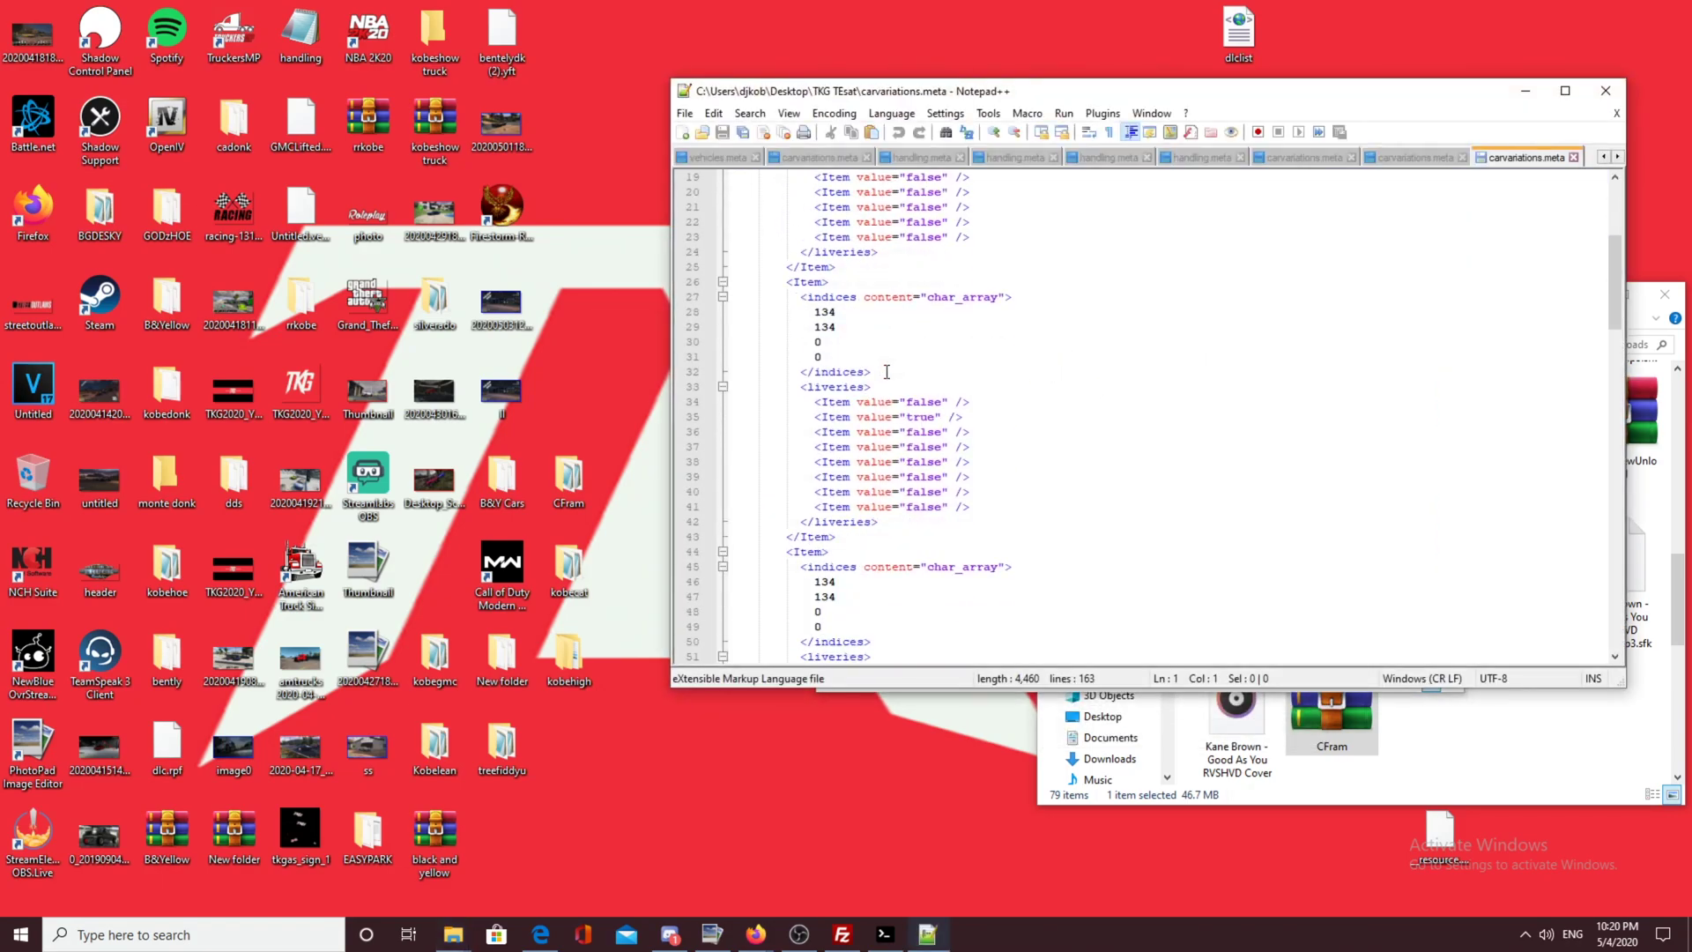
pyautogui.scroll(-20, 887, 371)
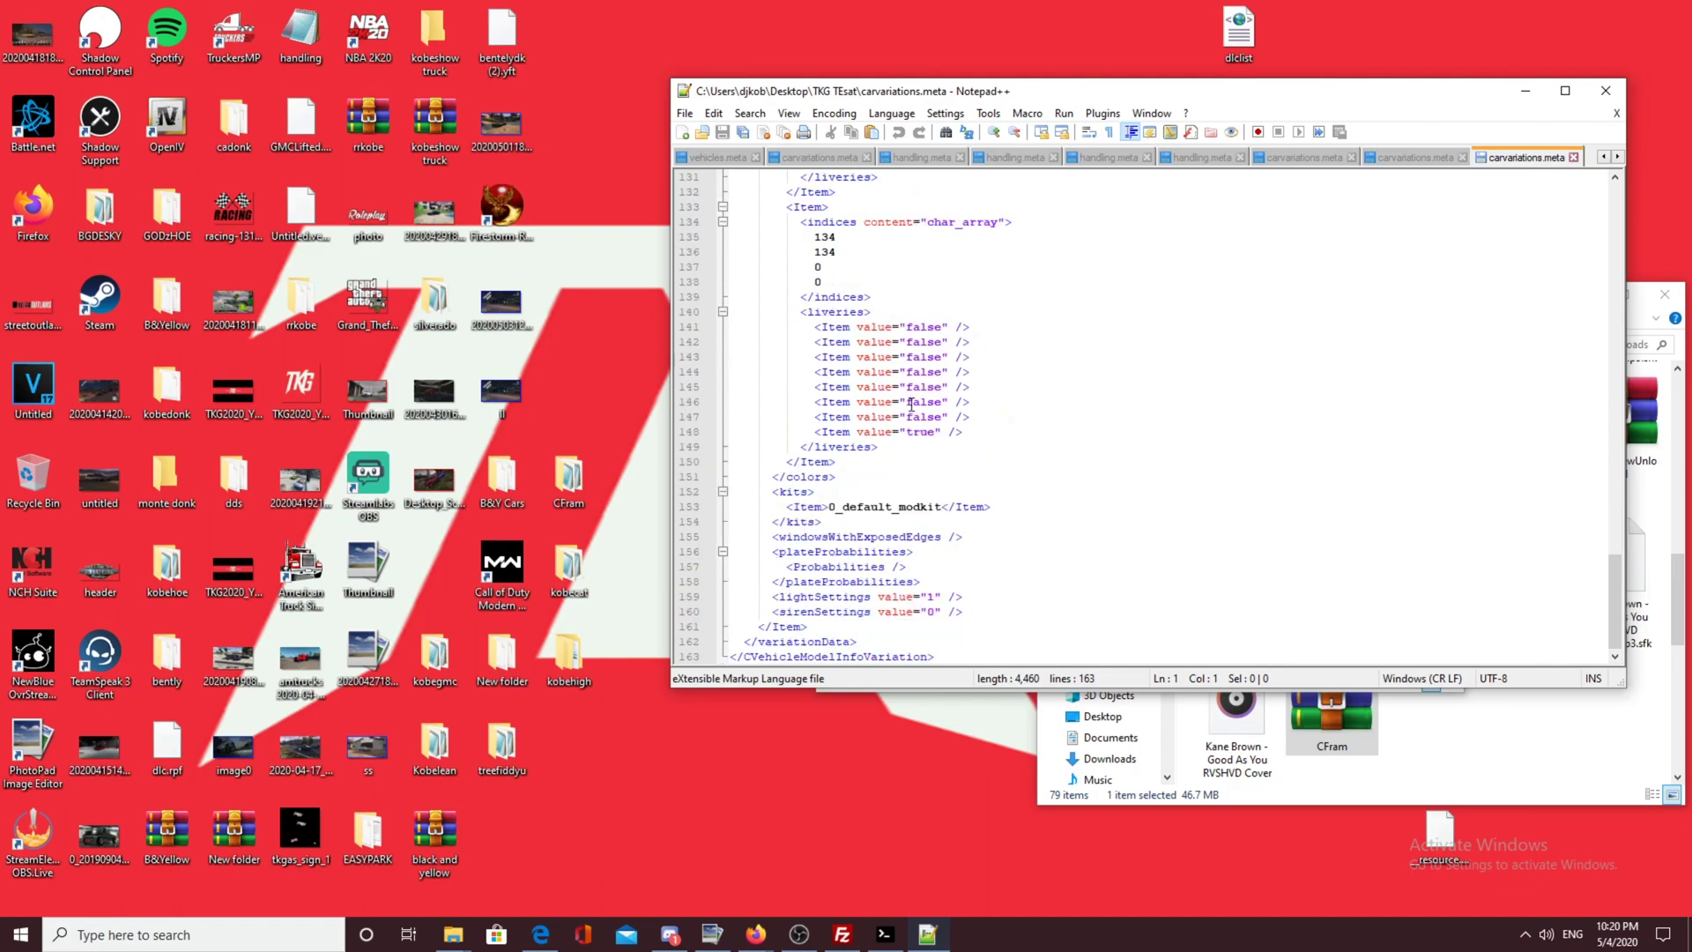
pyautogui.click(828, 626)
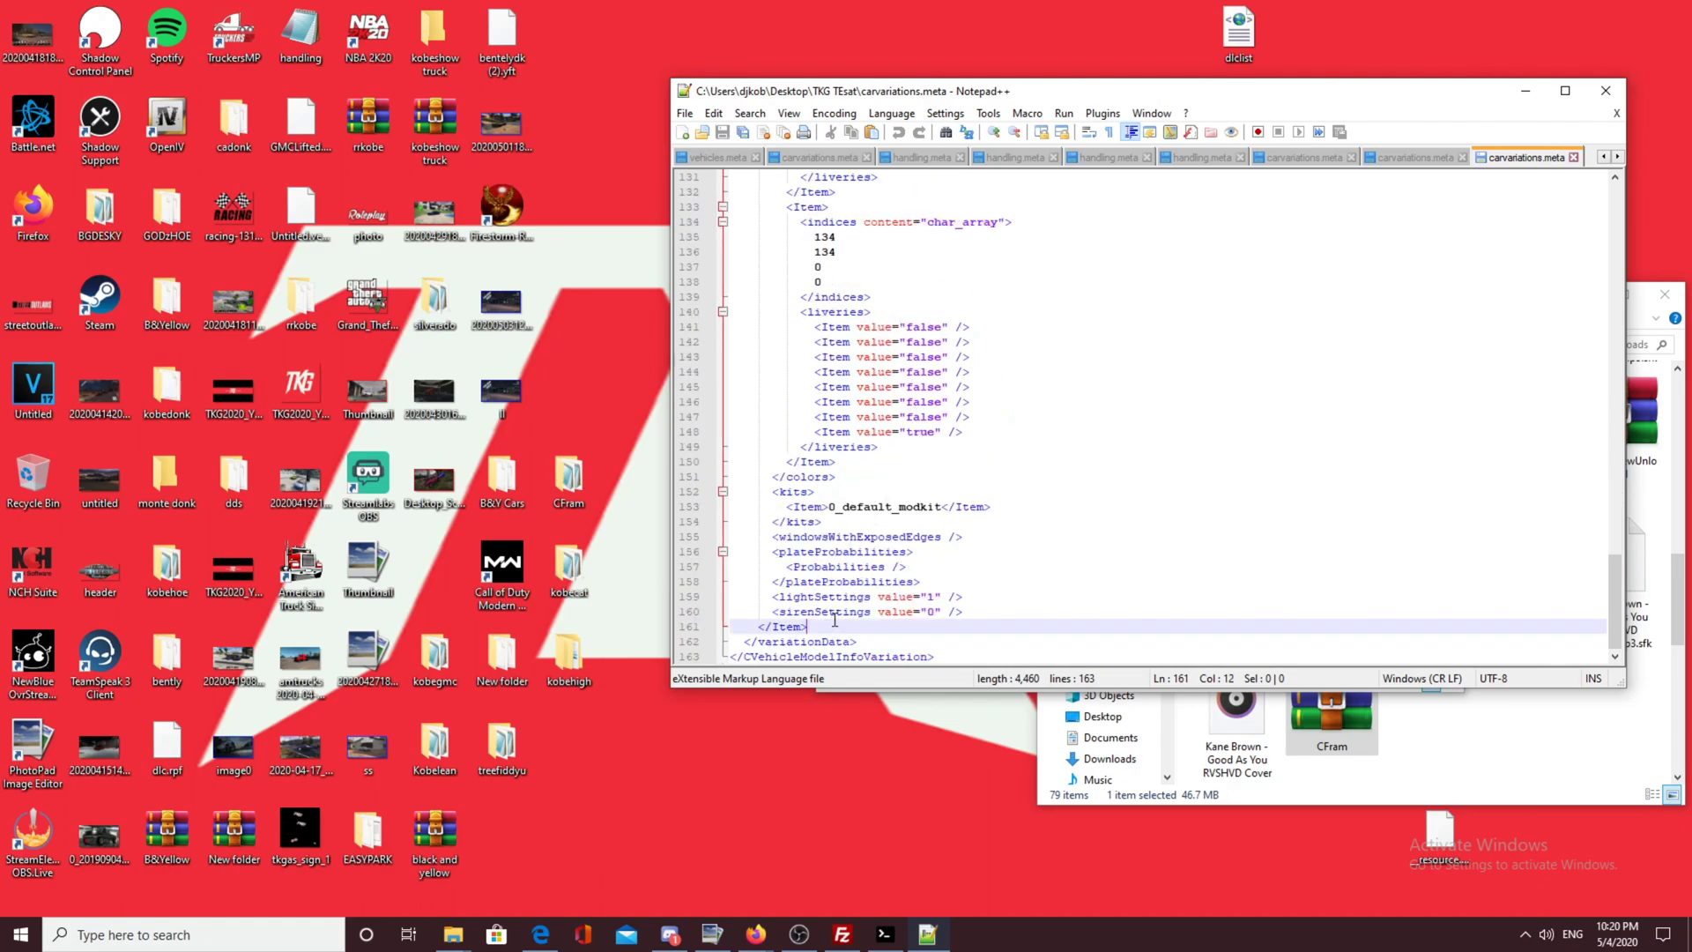
pyautogui.press('Return')
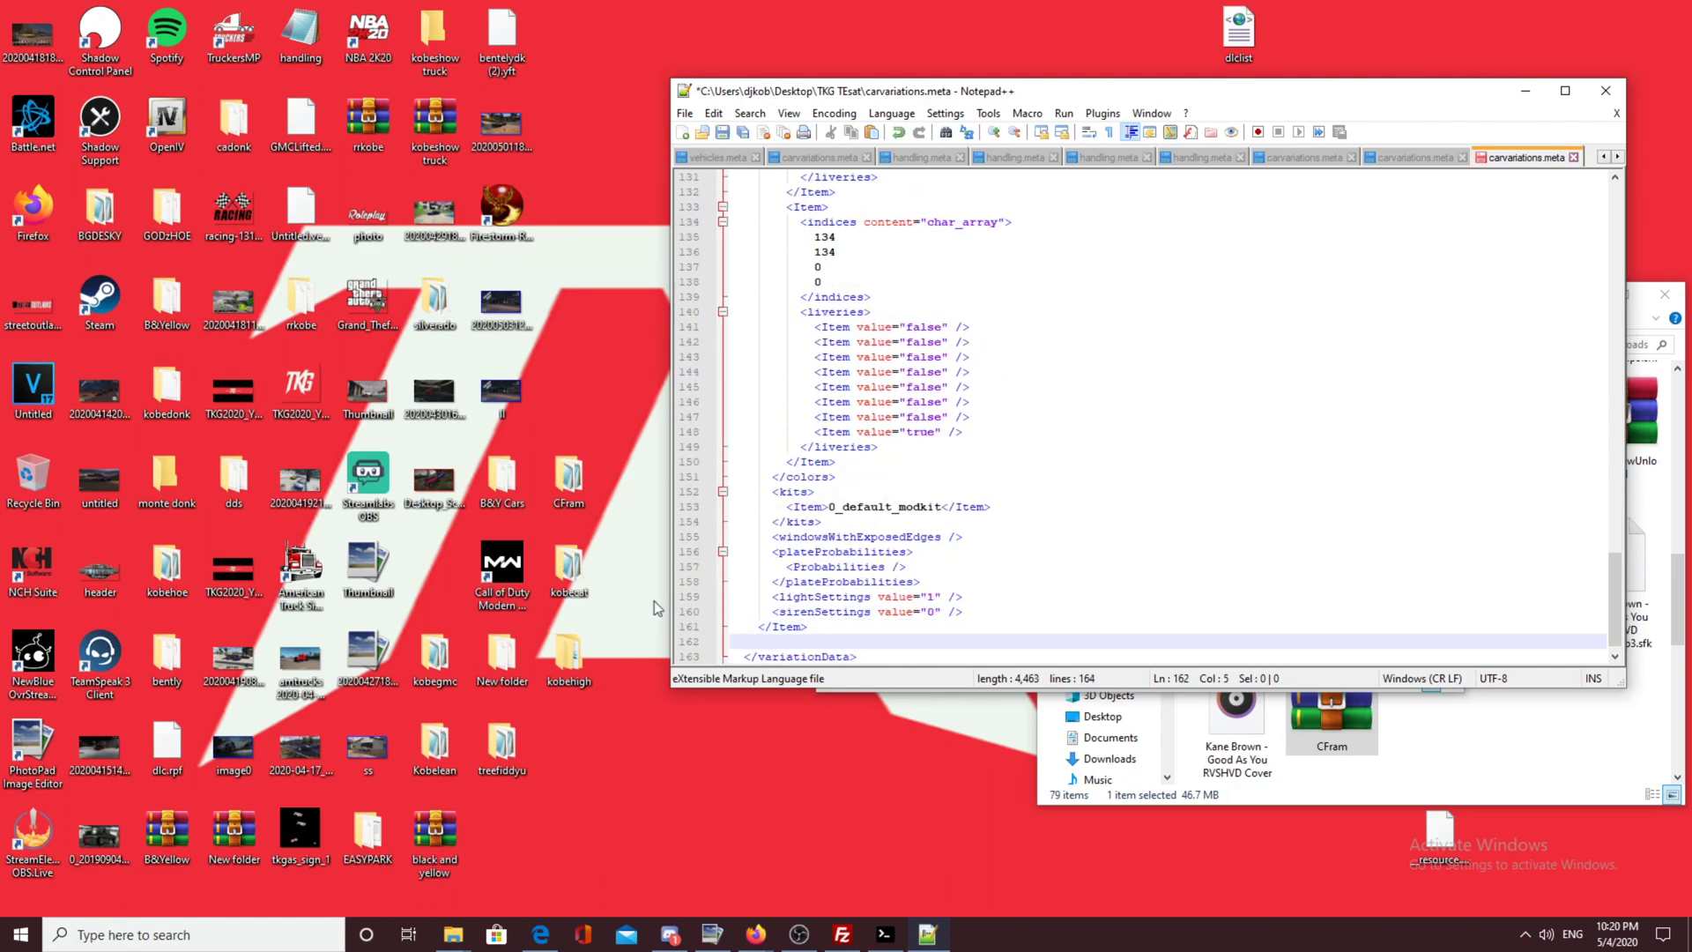
pyautogui.click(573, 600)
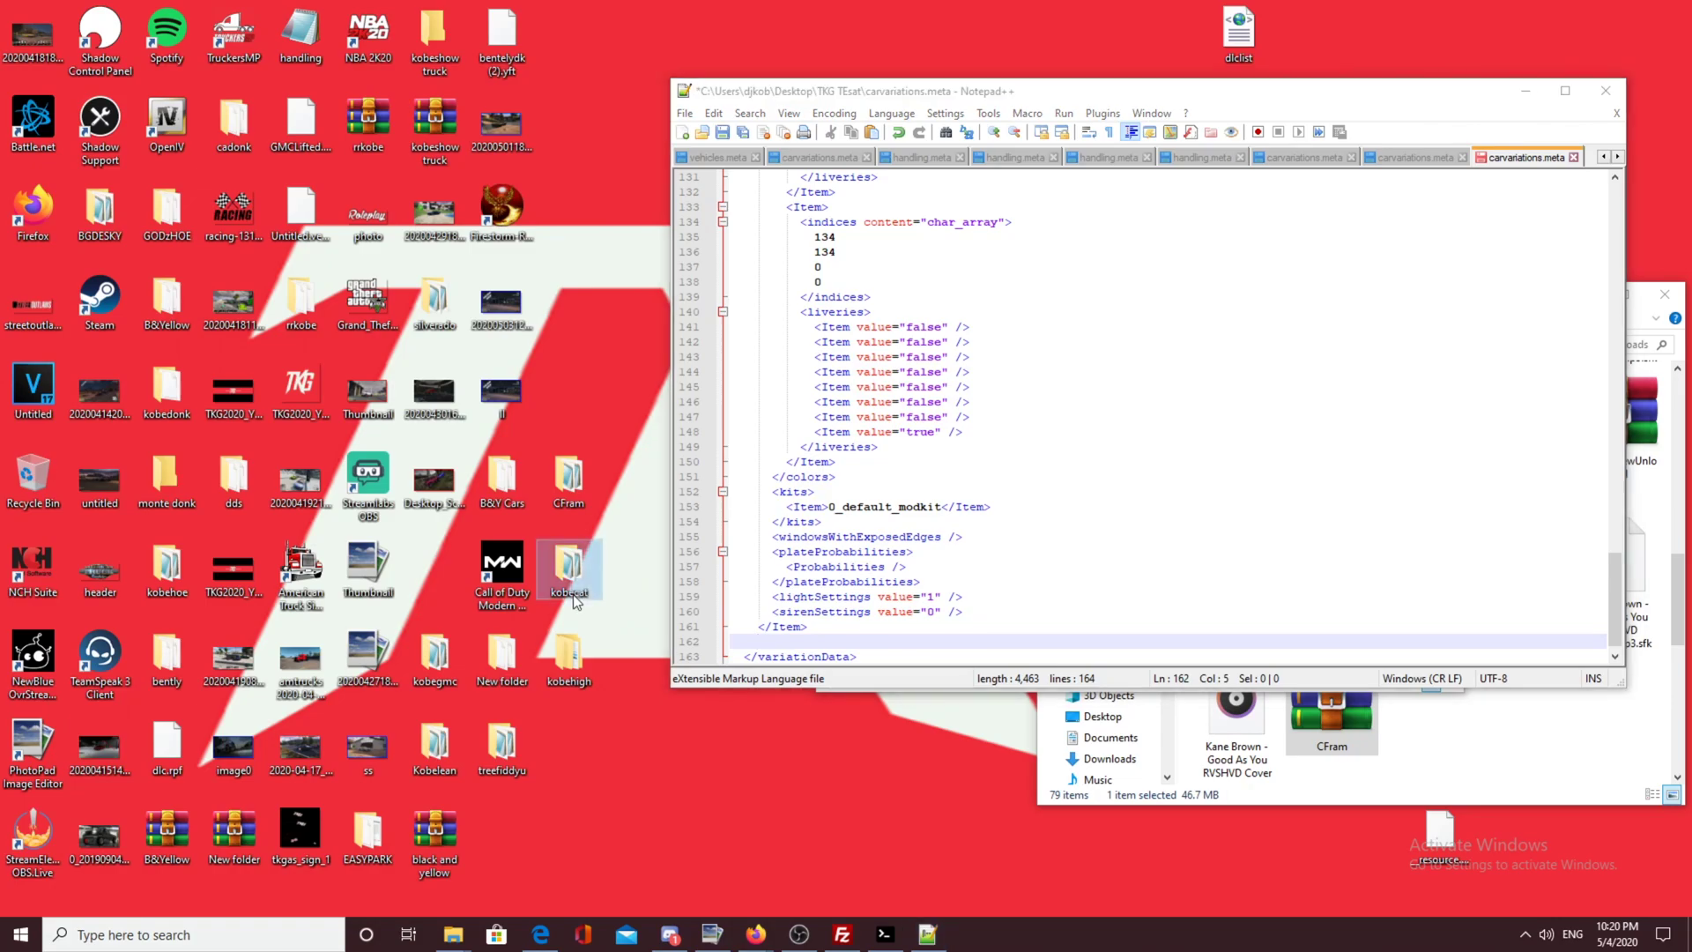
pyautogui.doubleClick(573, 599)
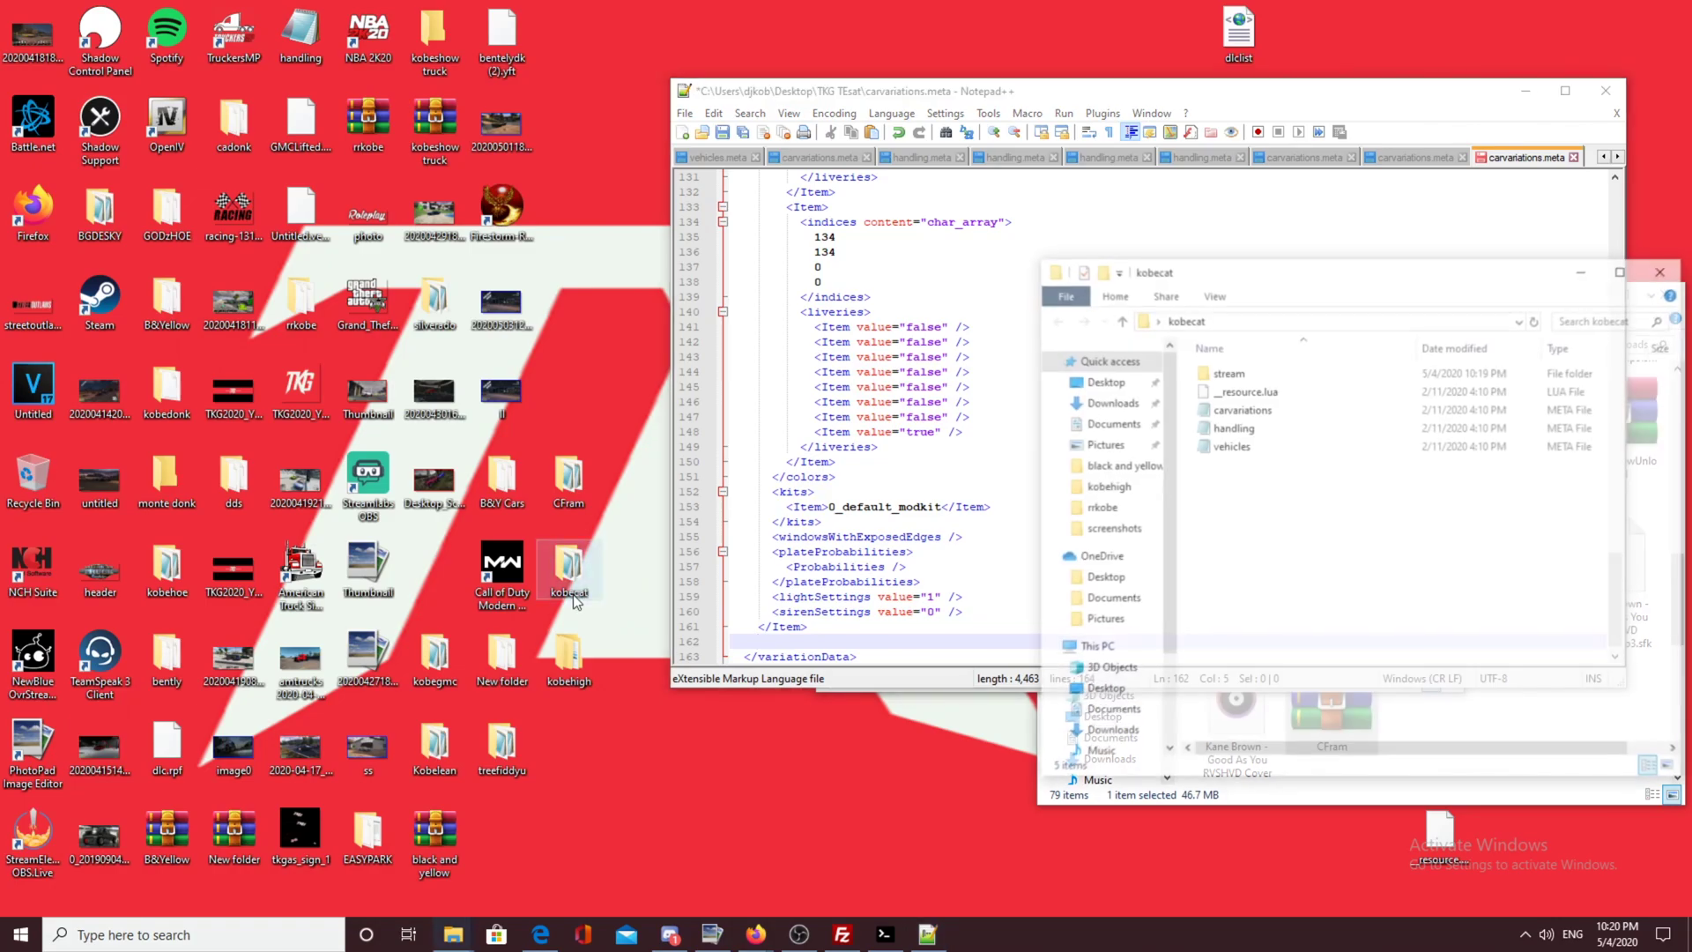
pyautogui.doubleClick(1225, 410)
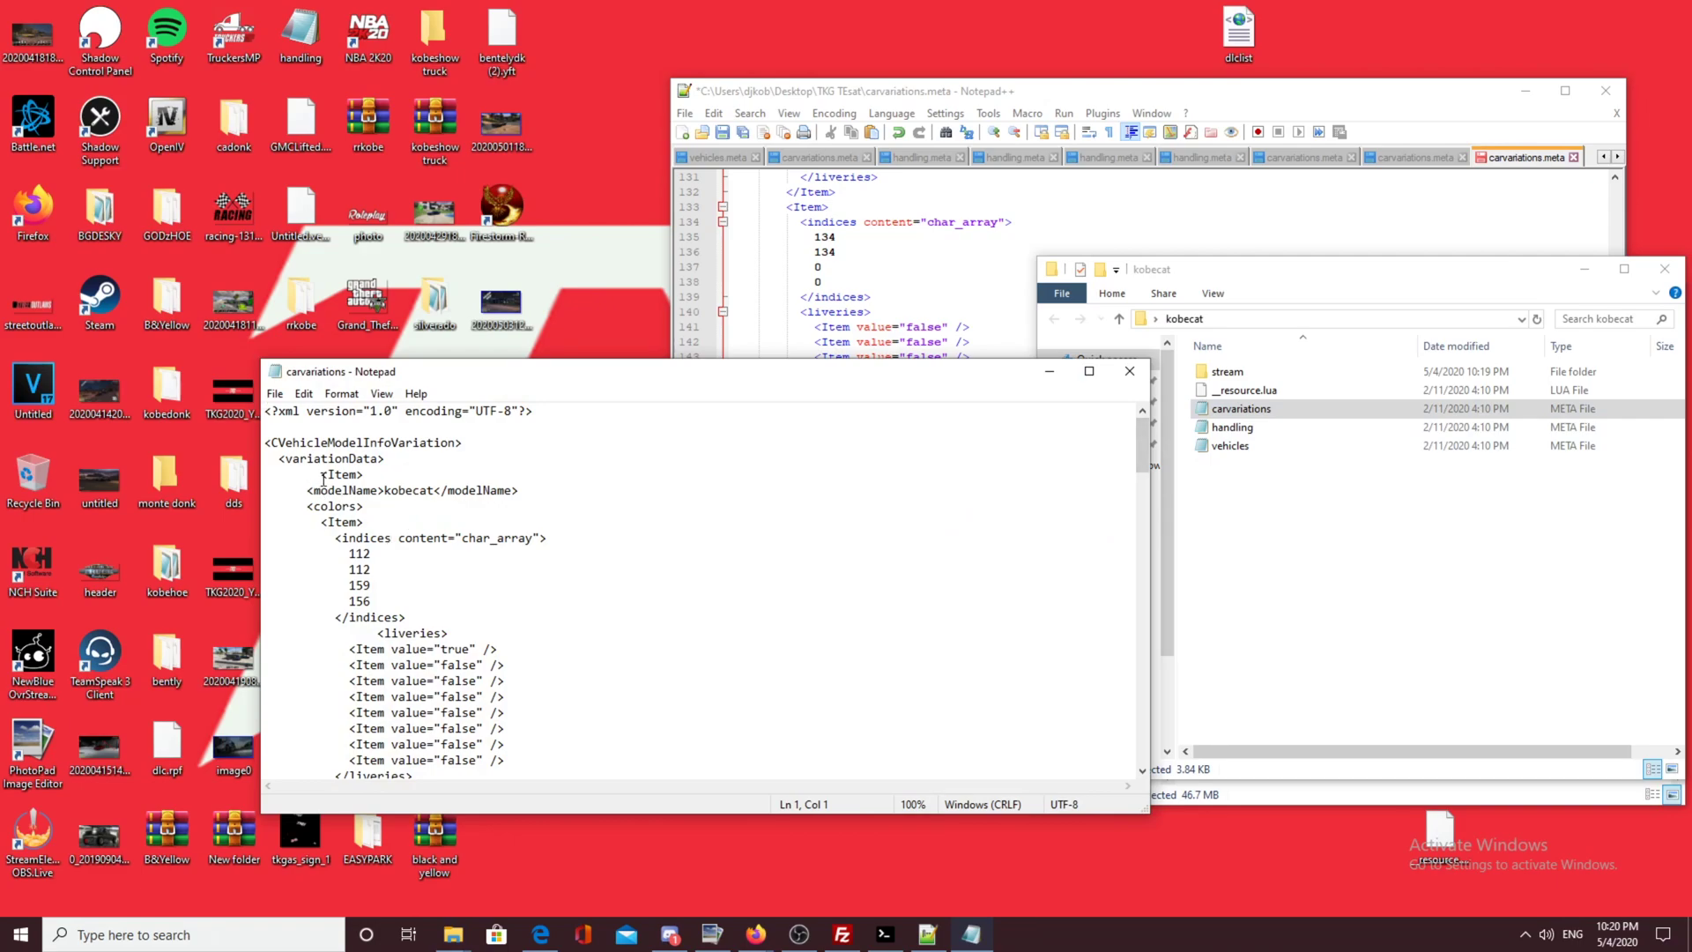
pyautogui.moveTo(313, 480); pyautogui.dragTo(462, 724)
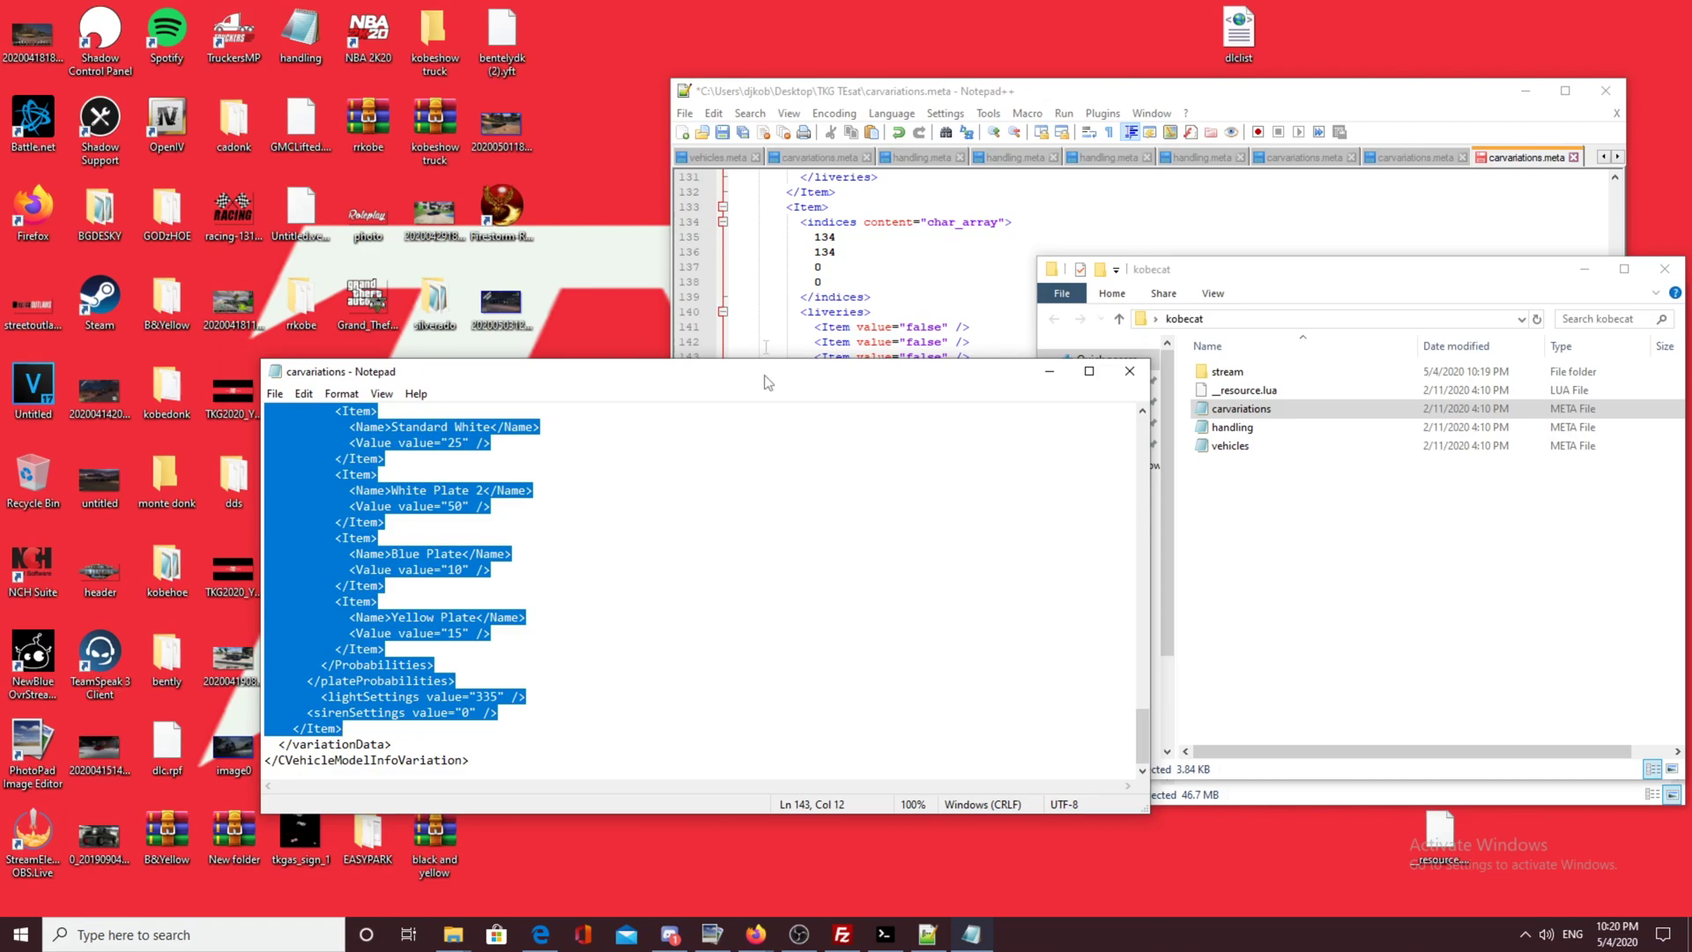
pyautogui.rightClick(416, 498)
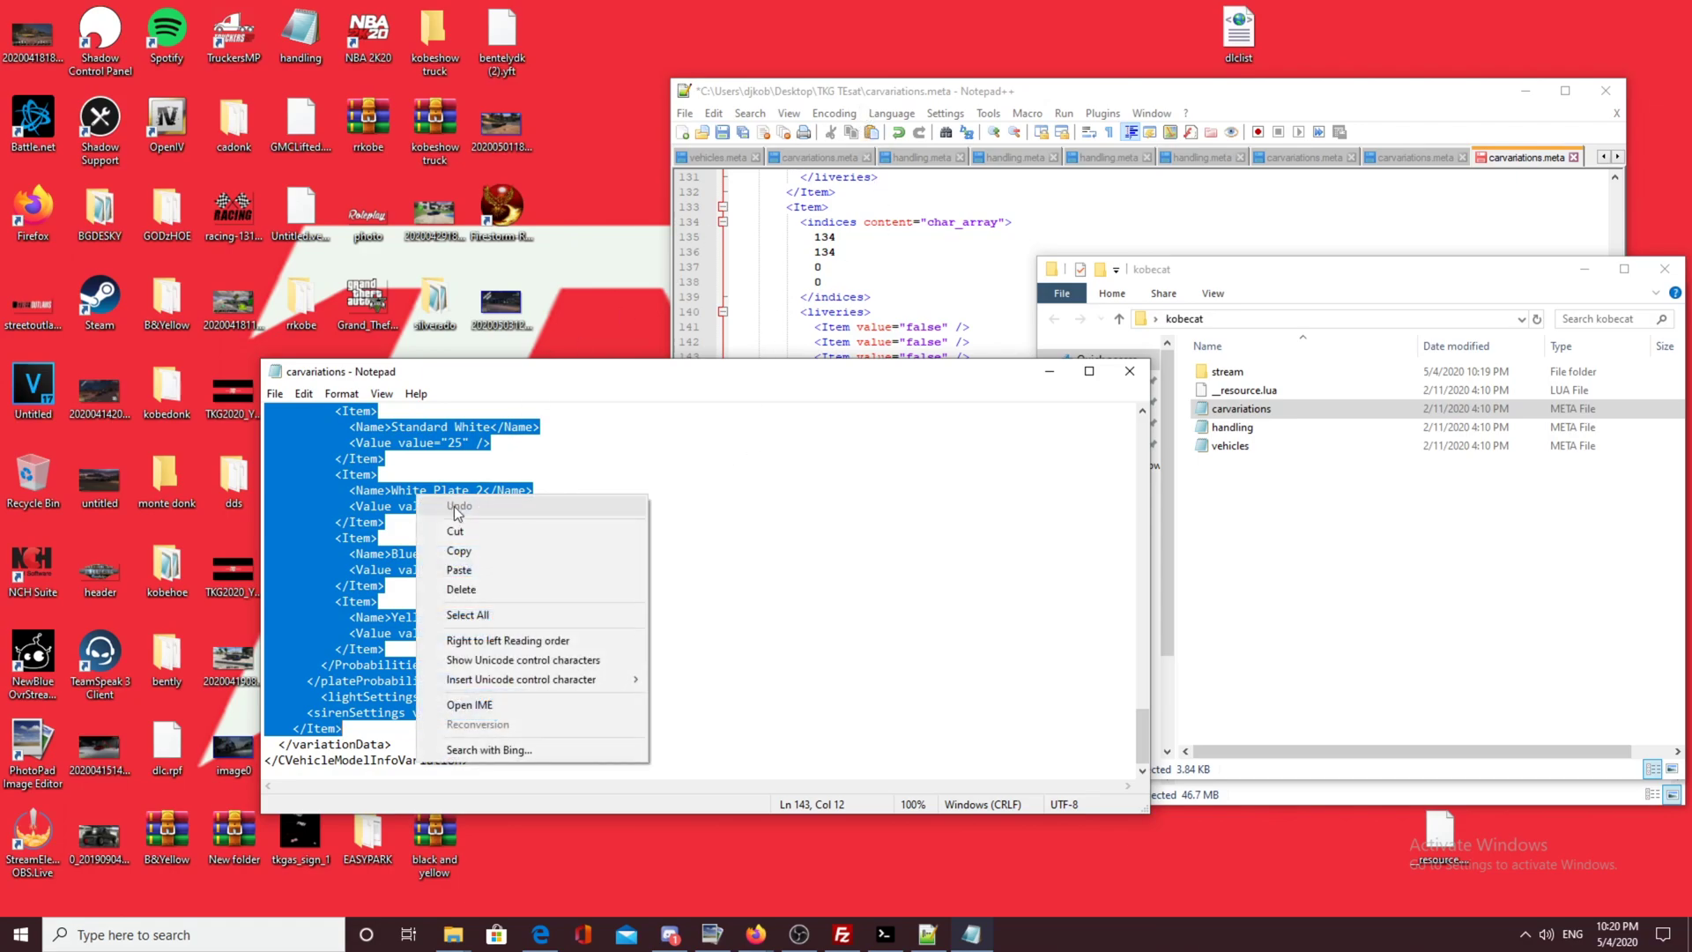
pyautogui.click(461, 529)
pyautogui.doubleClick(462, 532)
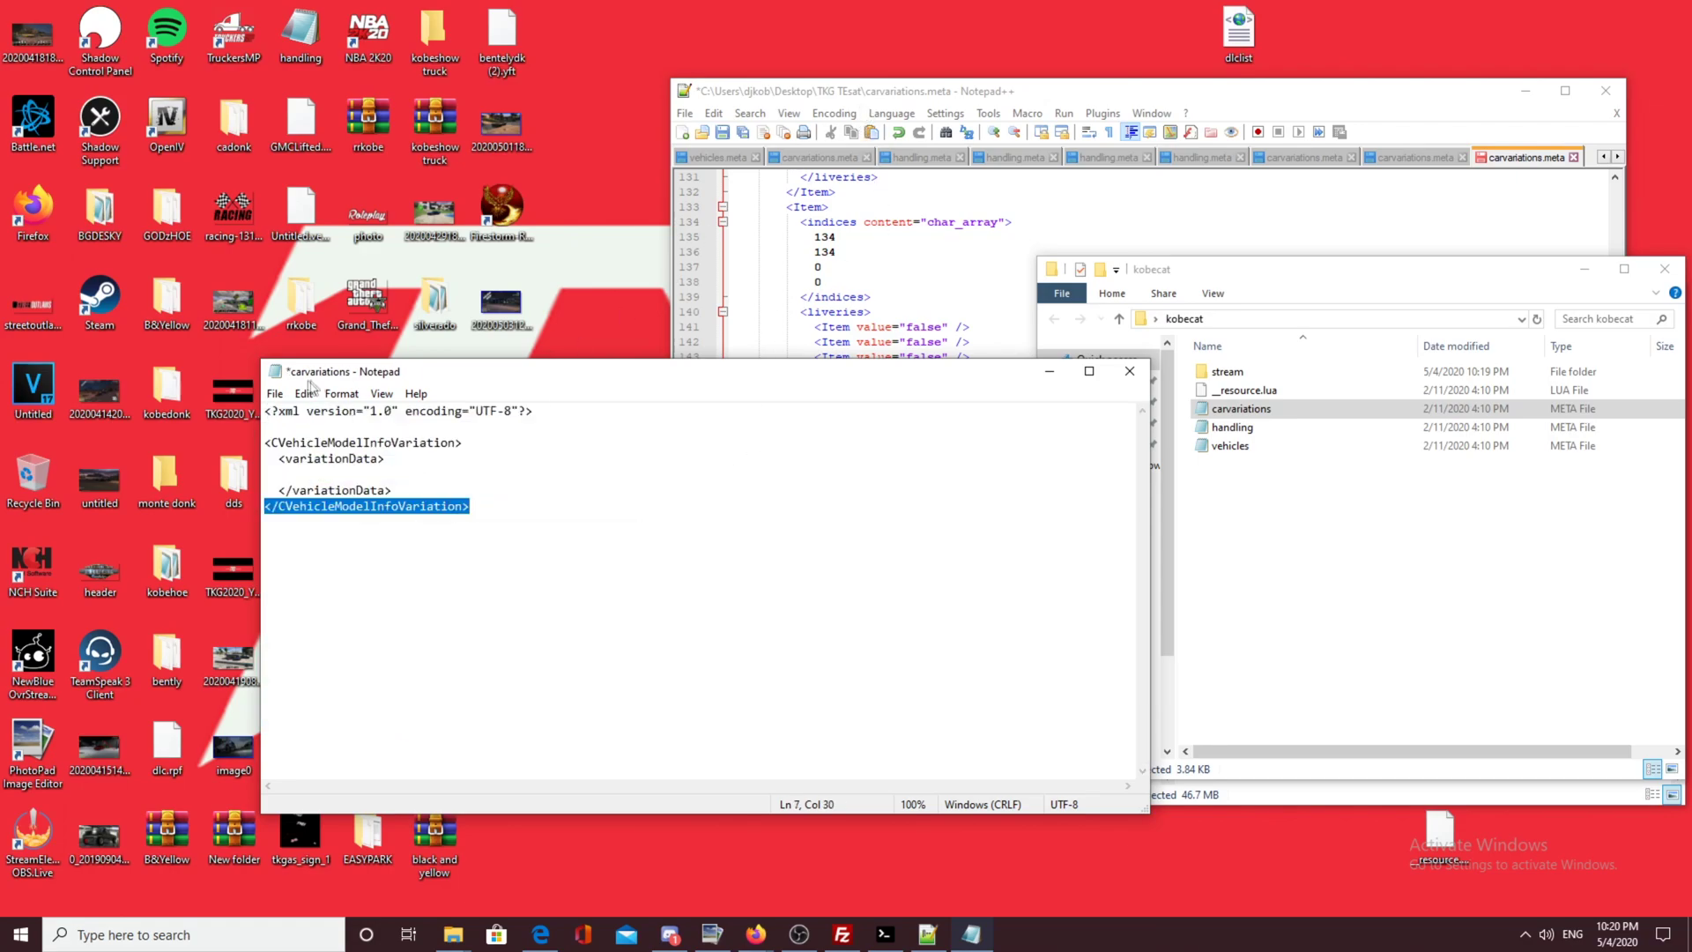
pyautogui.click(275, 393)
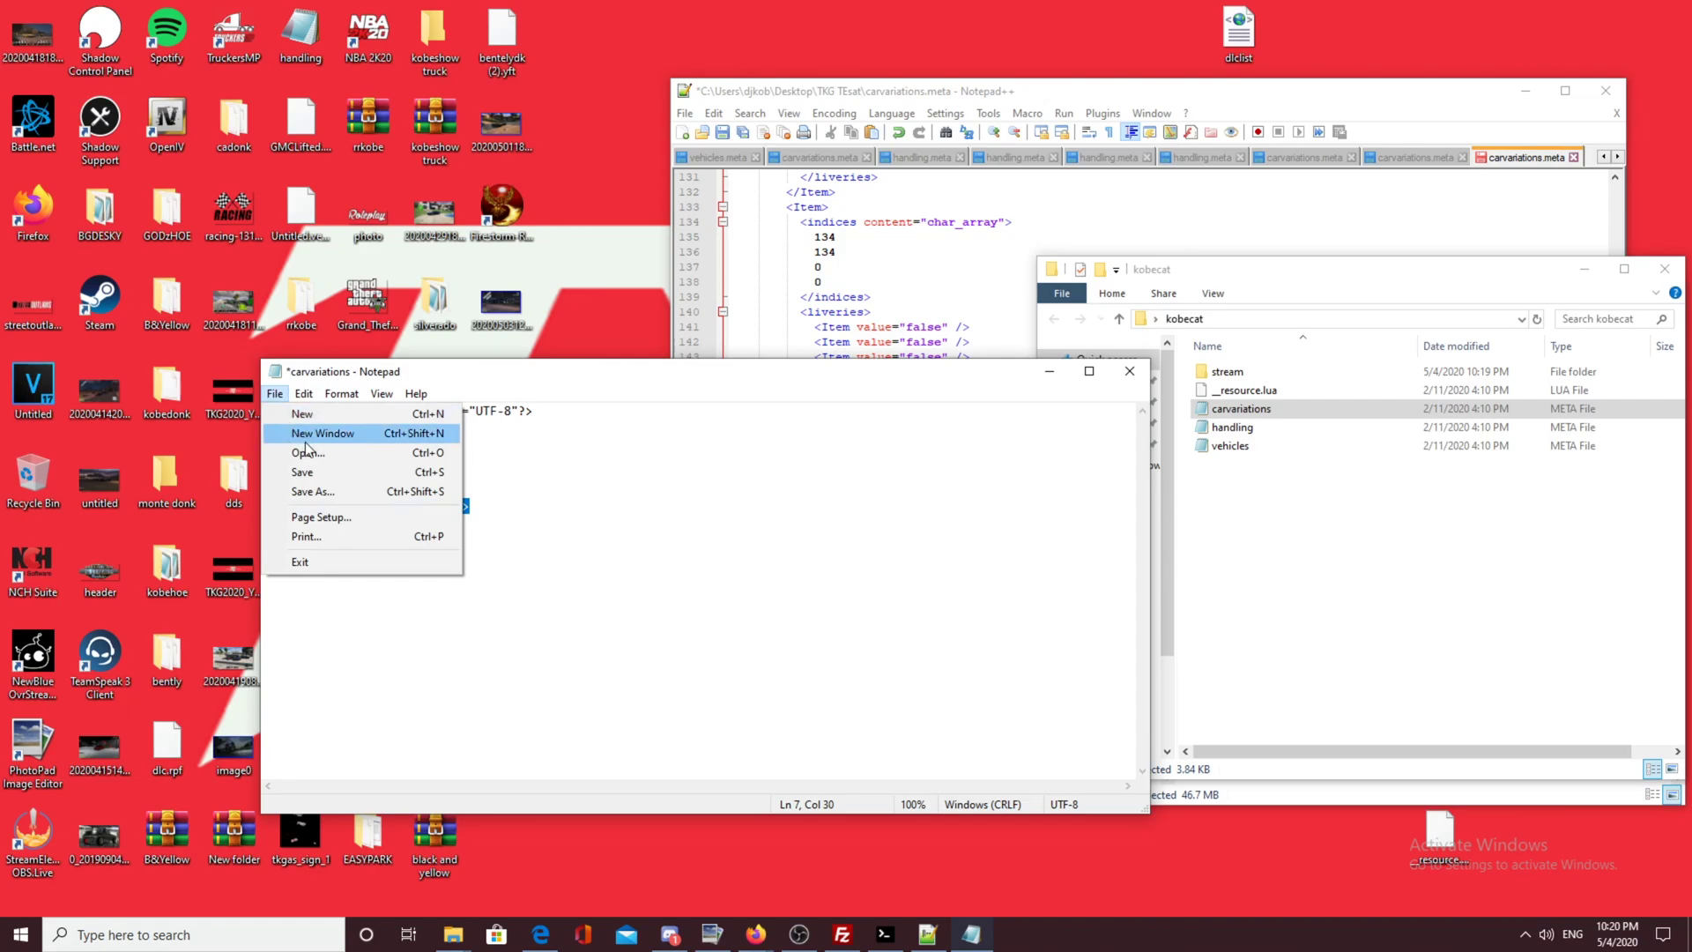
pyautogui.click(1129, 371)
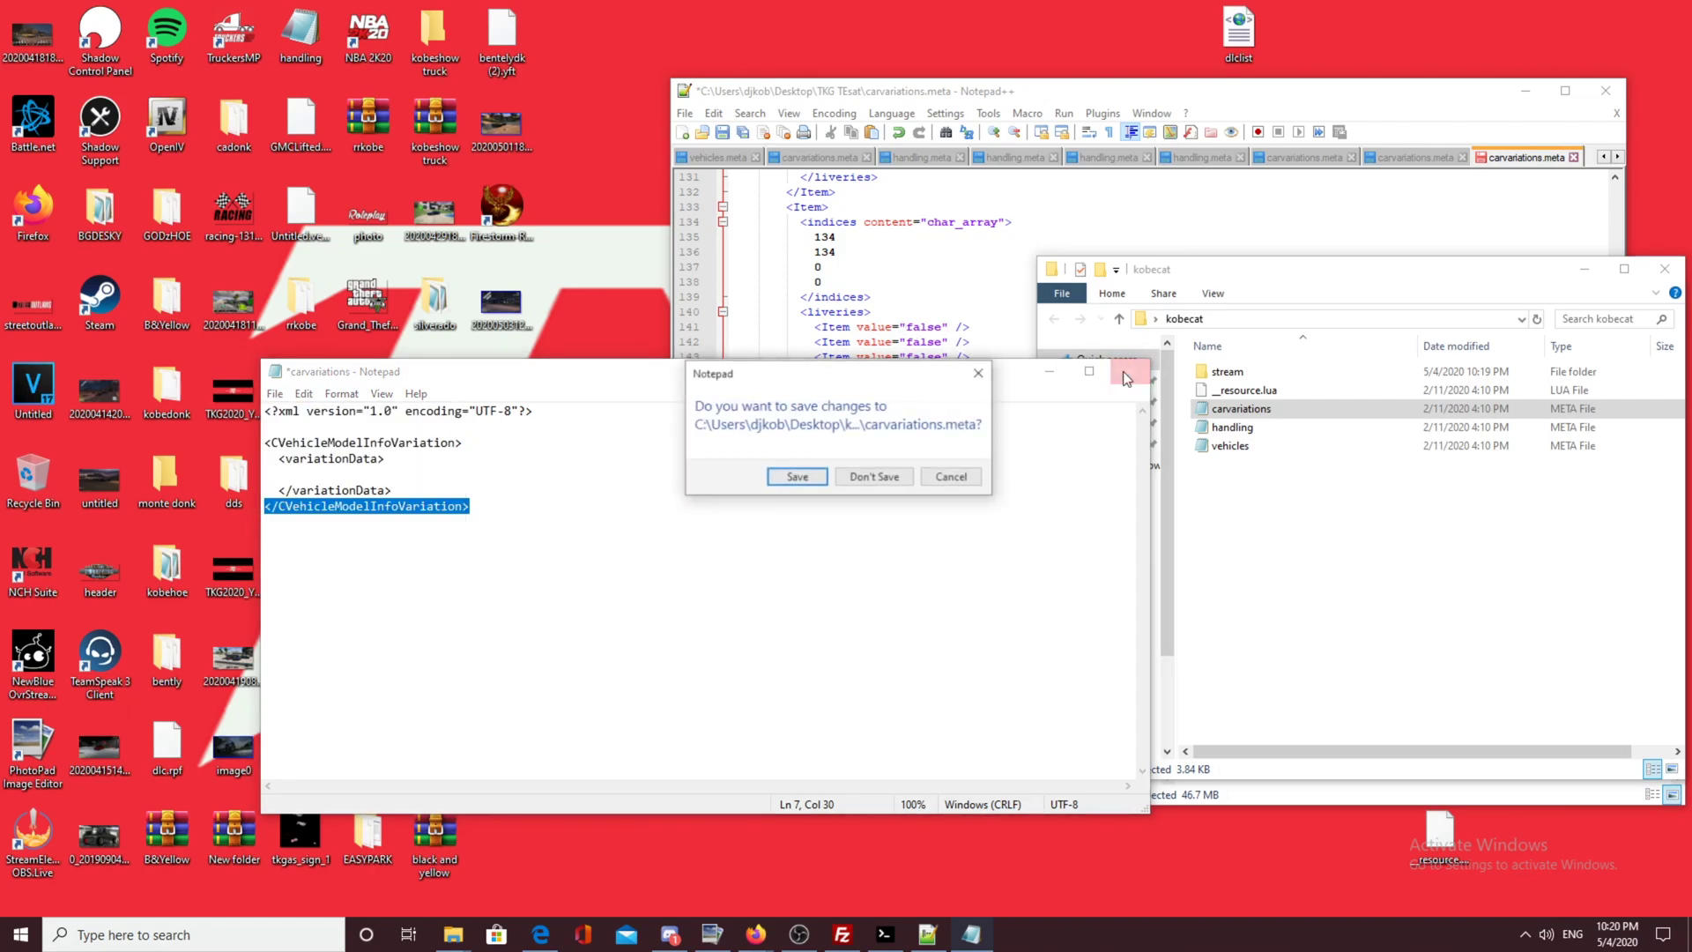
pyautogui.click(851, 480)
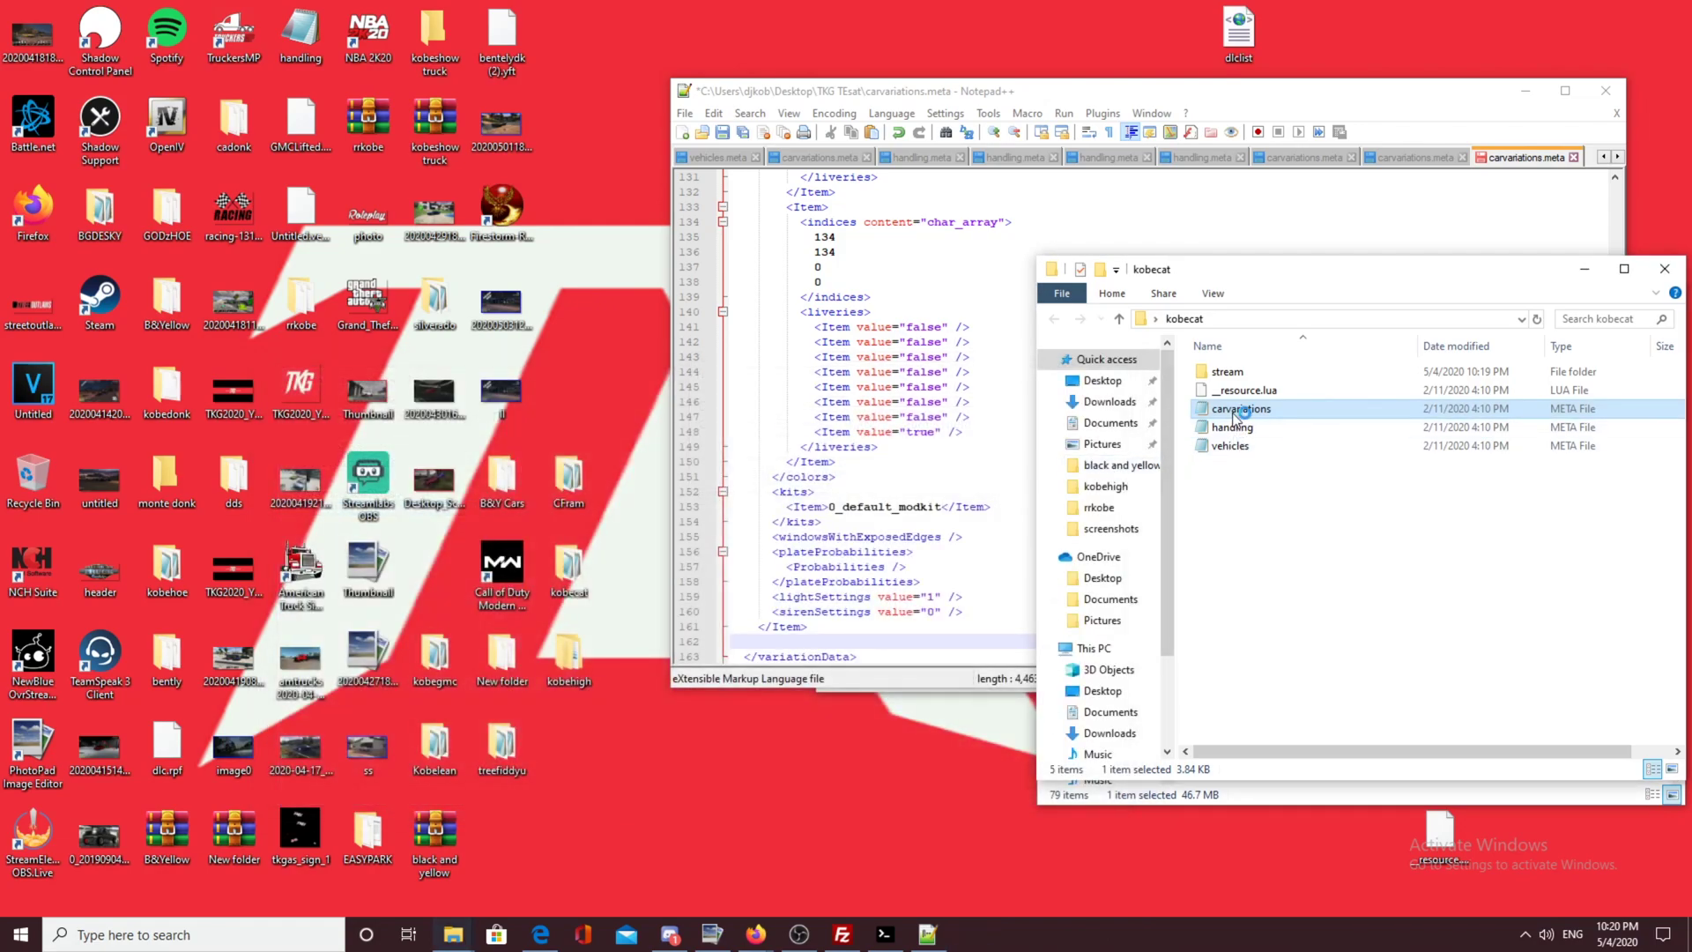
# Step: Copy the complete kobecat <Item> block from kobecat's carvariations.meta into the empty line of TKG TEsat's carvariations.meta, save it, and close both files
pyautogui.doubleClick(1237, 410)
pyautogui.moveTo(310, 473); pyautogui.dragTo(539, 727)
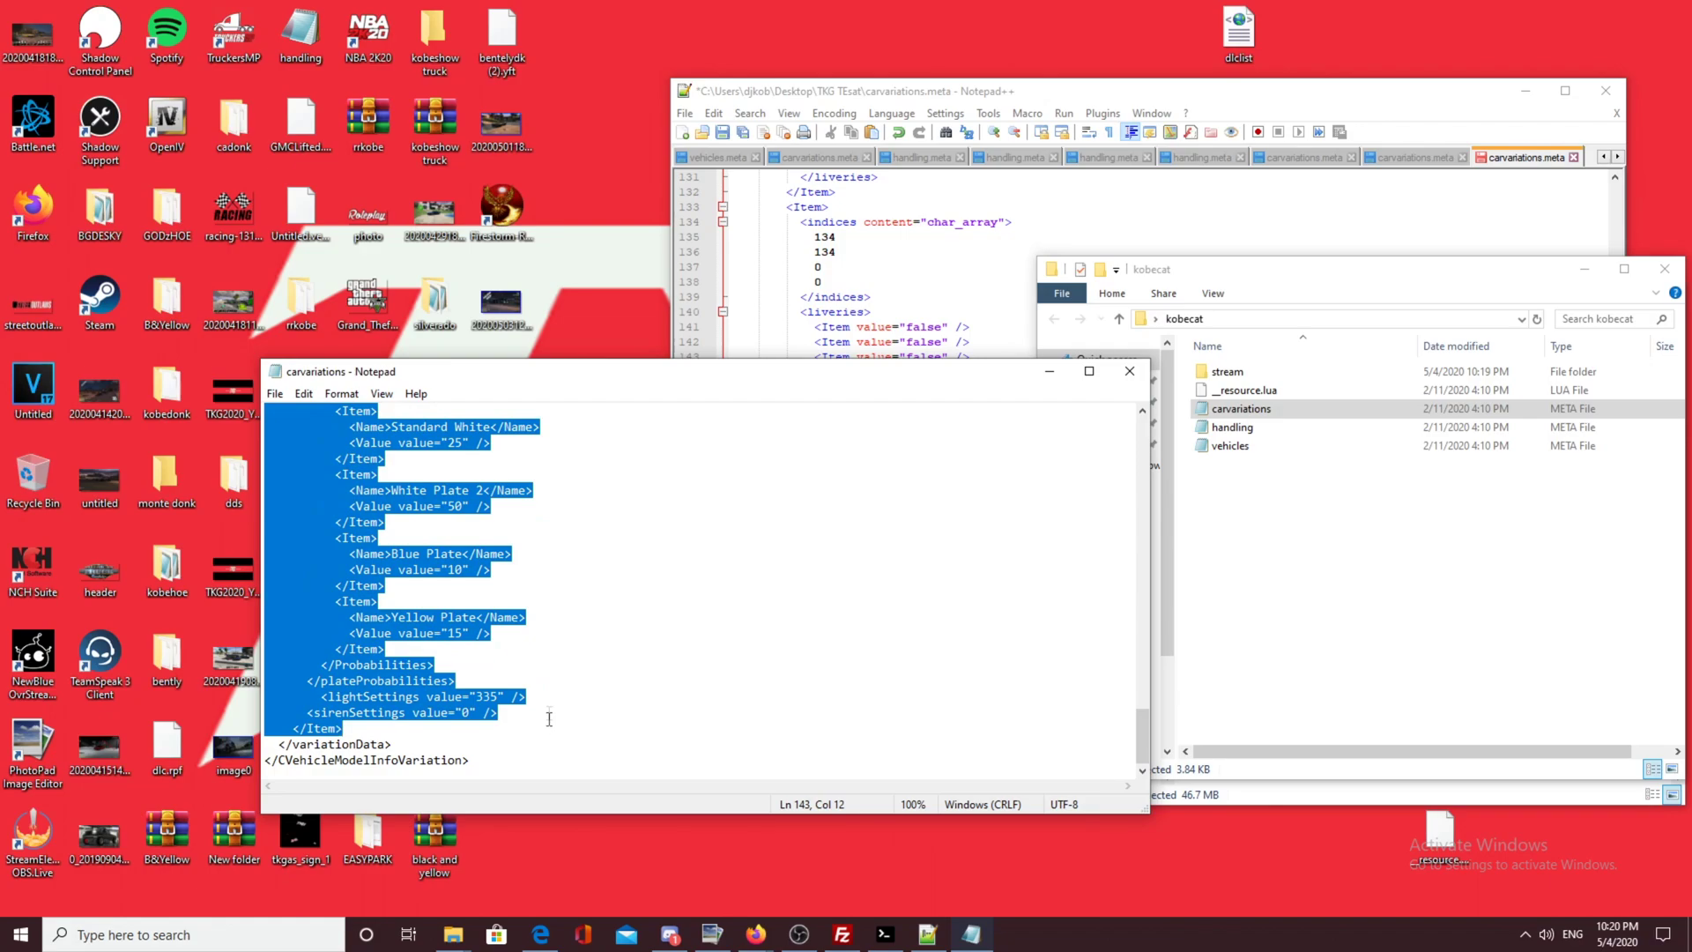
pyautogui.click(836, 94)
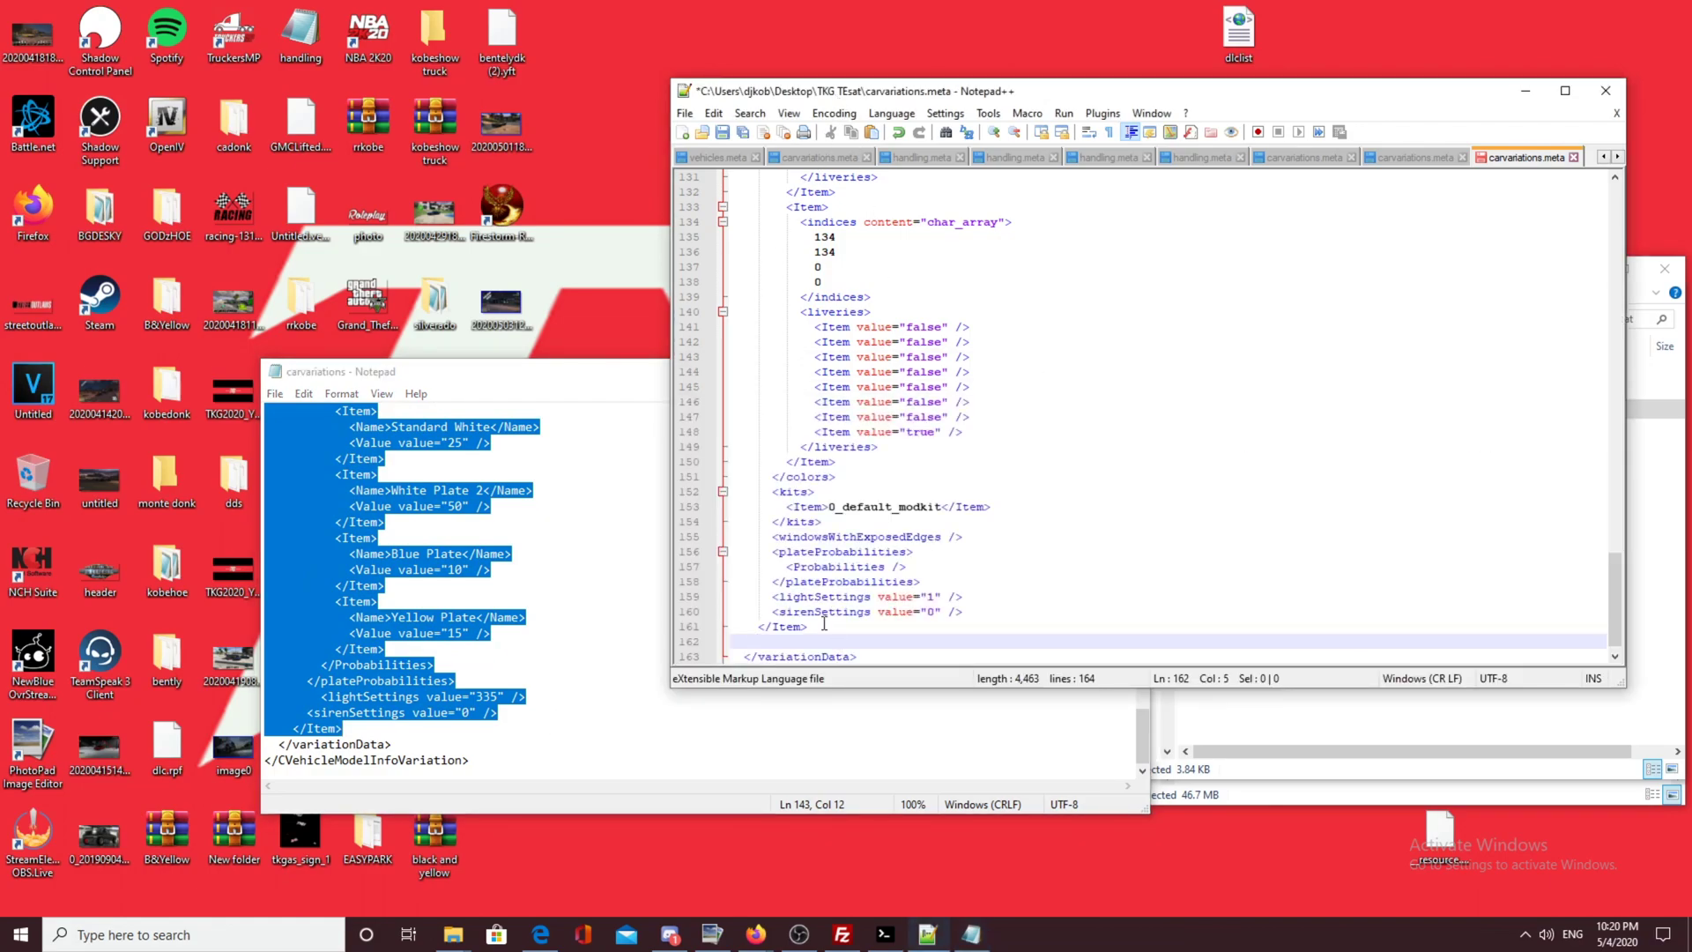
pyautogui.hotkey('ctrl', 'v')
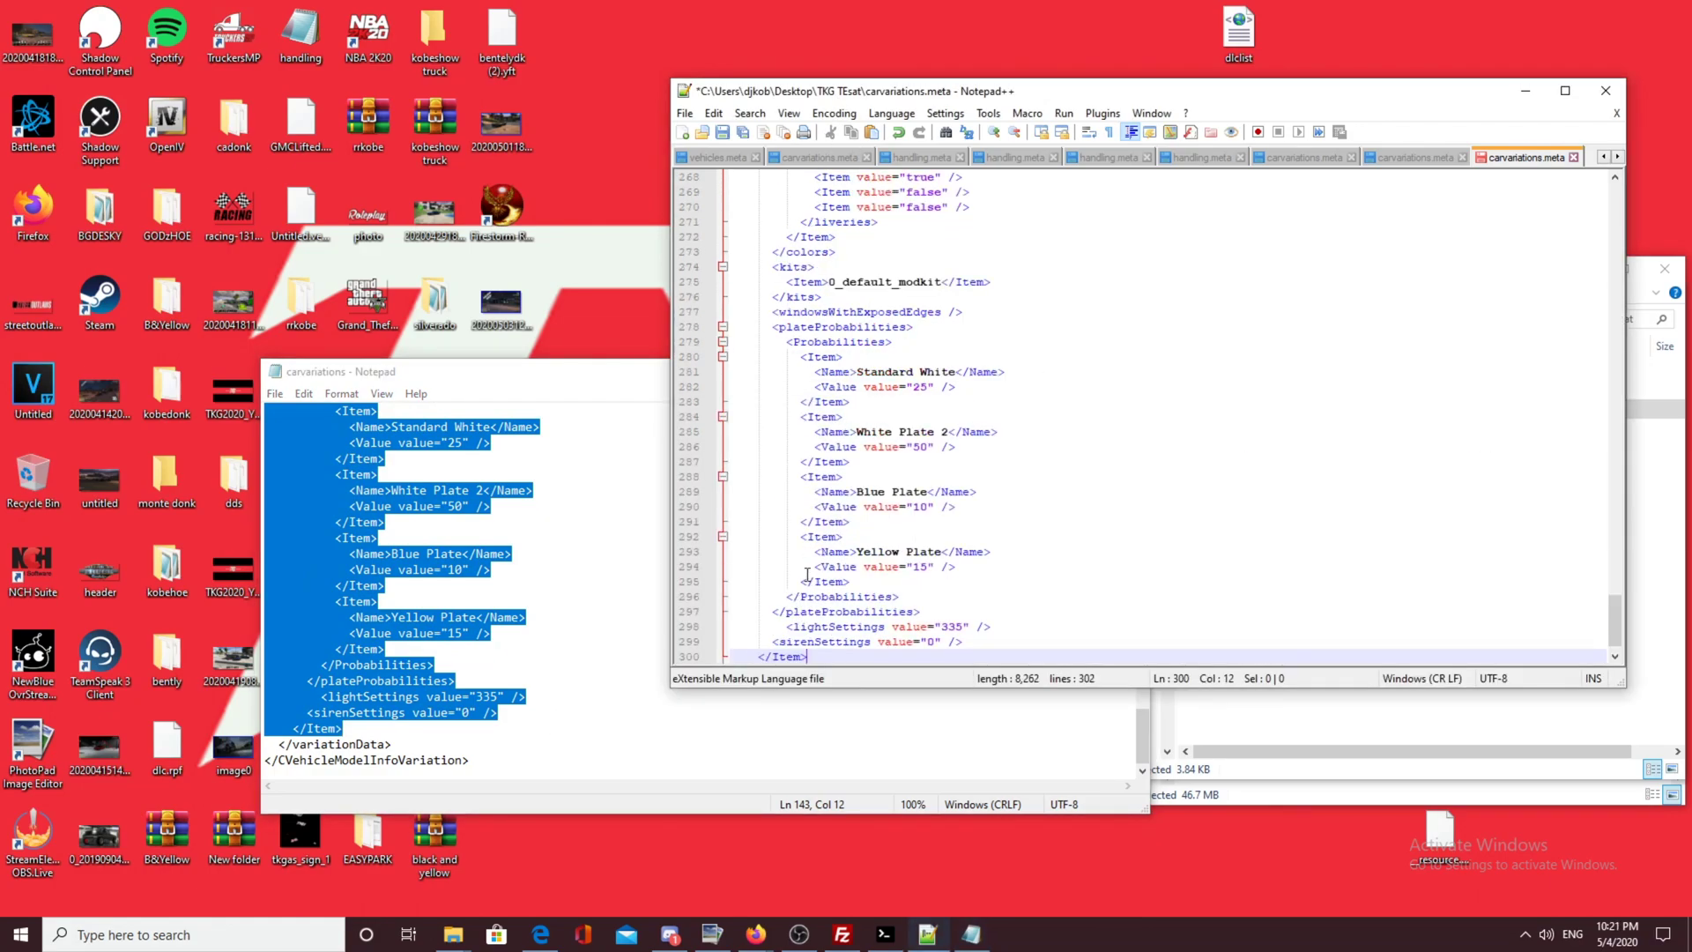
pyautogui.scroll(-1, 807, 573)
pyautogui.hotkey('ctrl', 's')
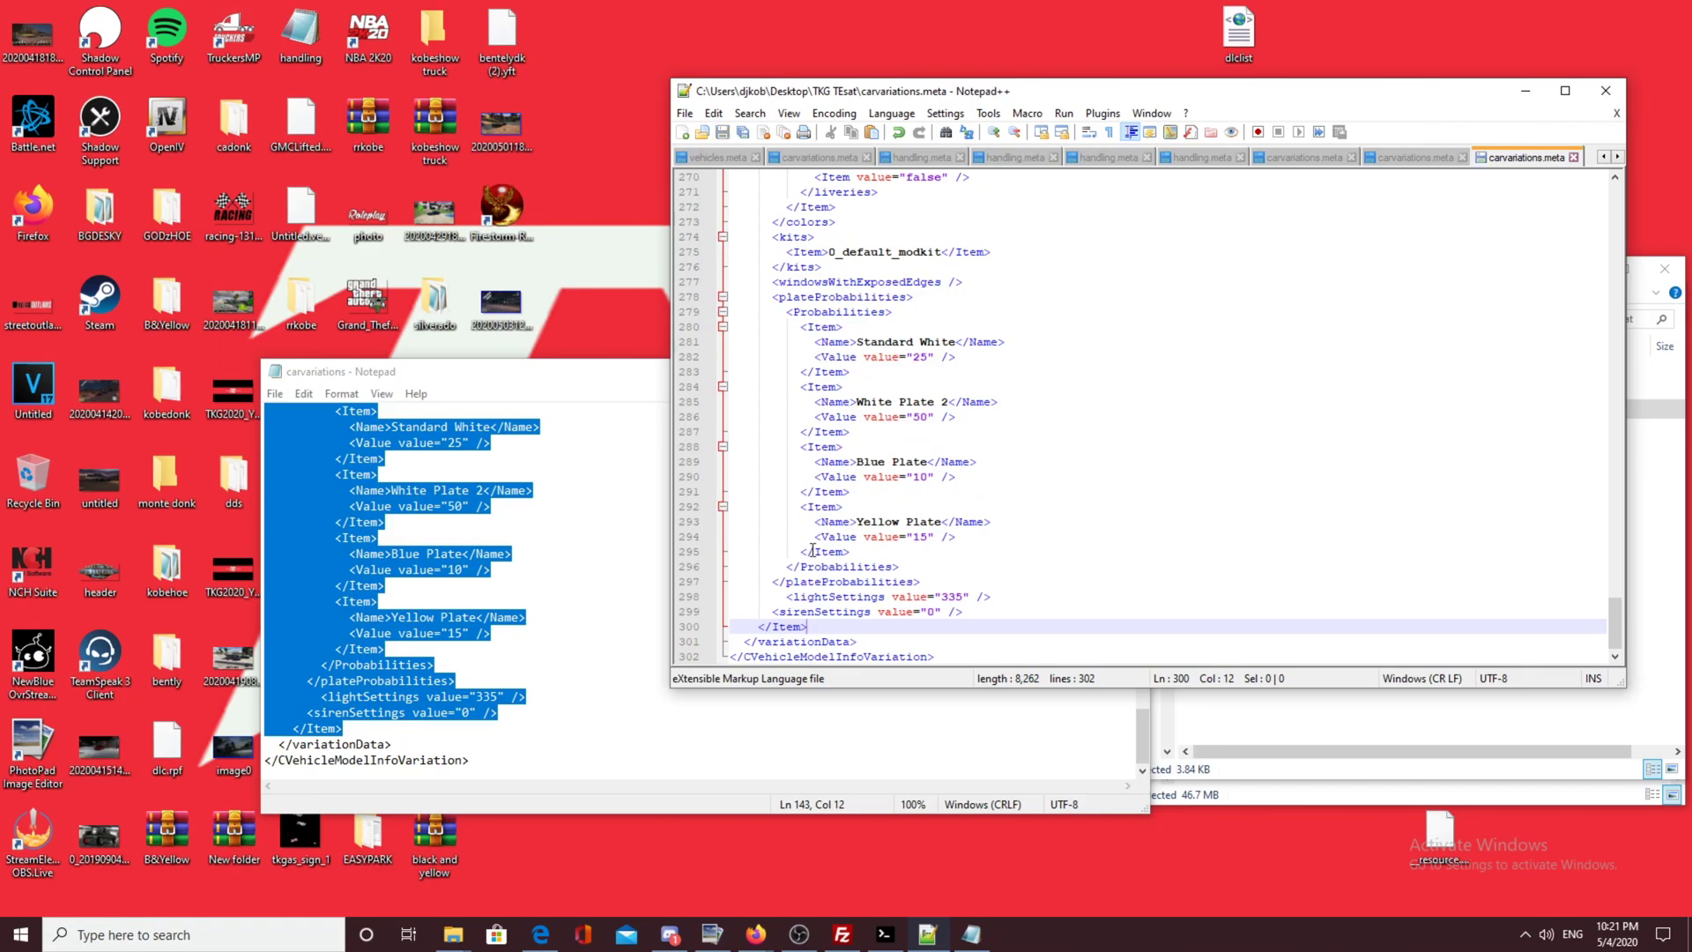
pyautogui.click(589, 373)
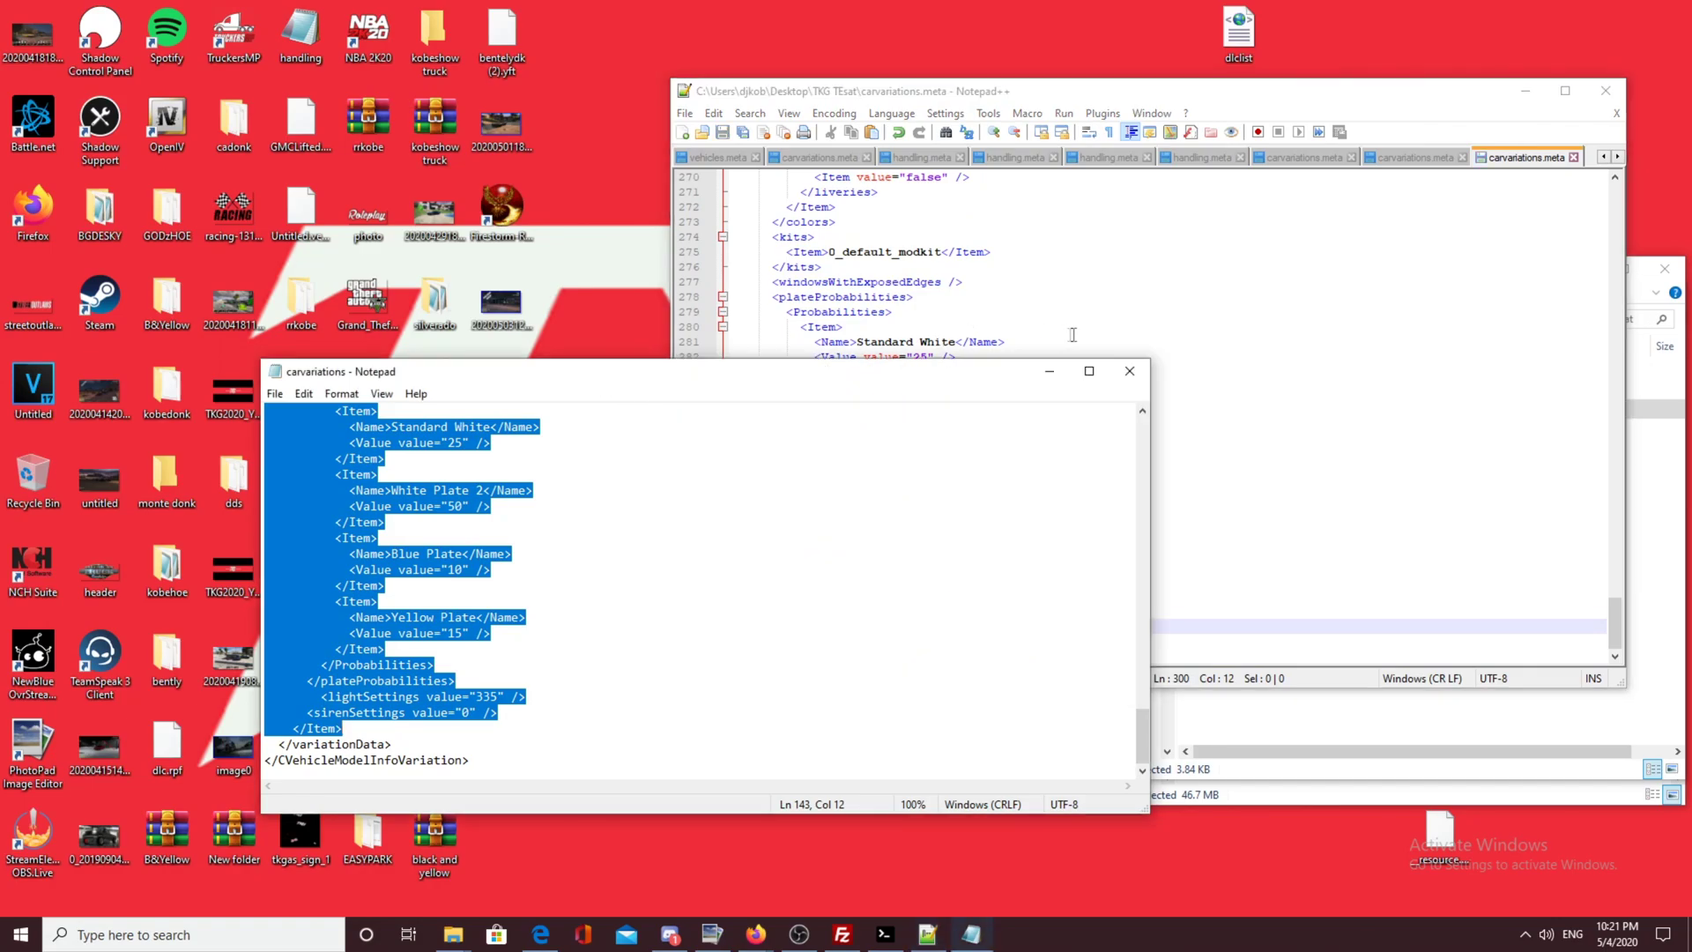
pyautogui.click(1129, 371)
pyautogui.click(1605, 90)
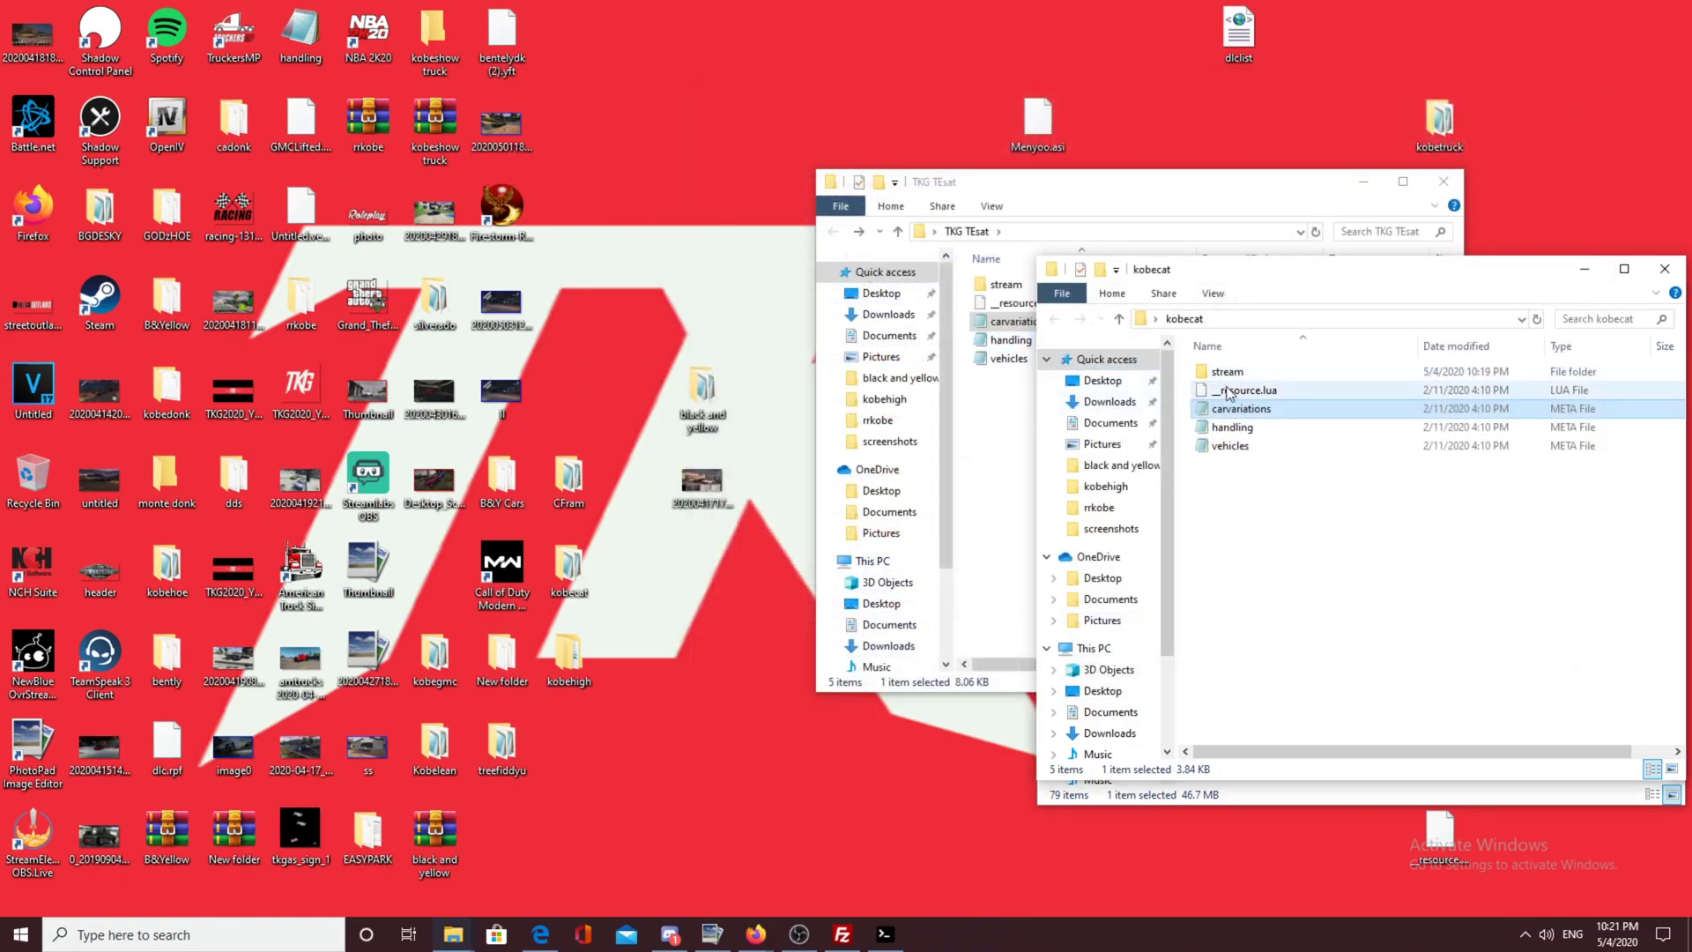
# Step: Copy the kobecat <Item> block from kobecat's handling.meta and open TKG TEsat's handling.meta in Notepad++
pyautogui.doubleClick(1233, 426)
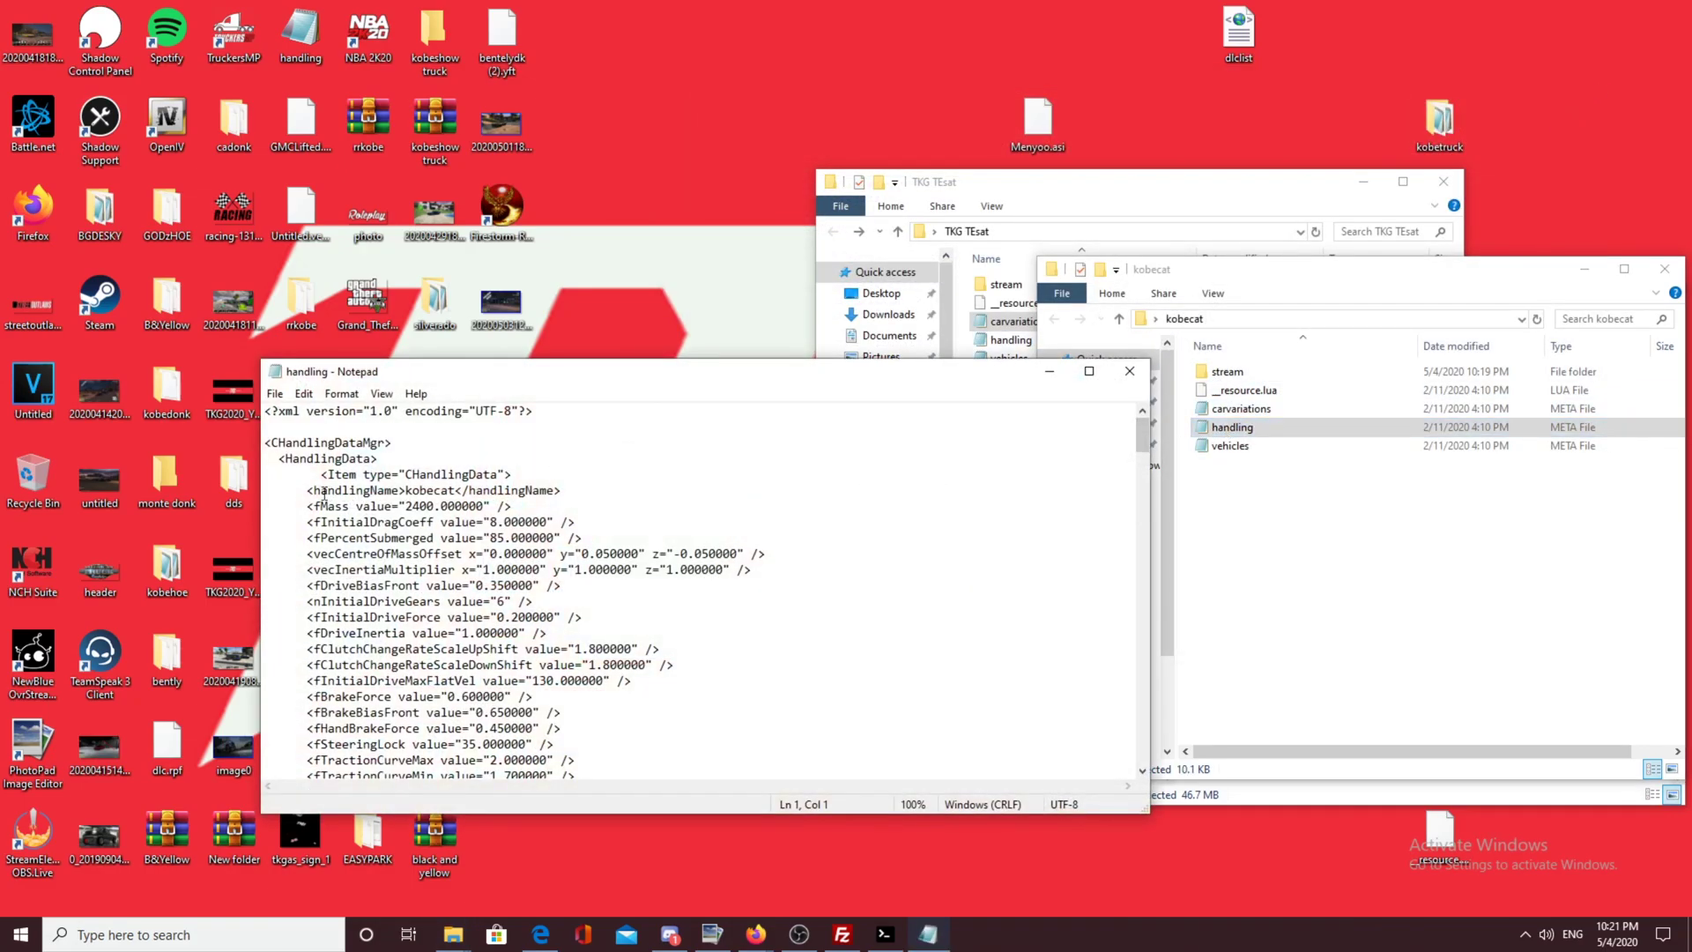
pyautogui.moveTo(294, 475); pyautogui.dragTo(650, 538)
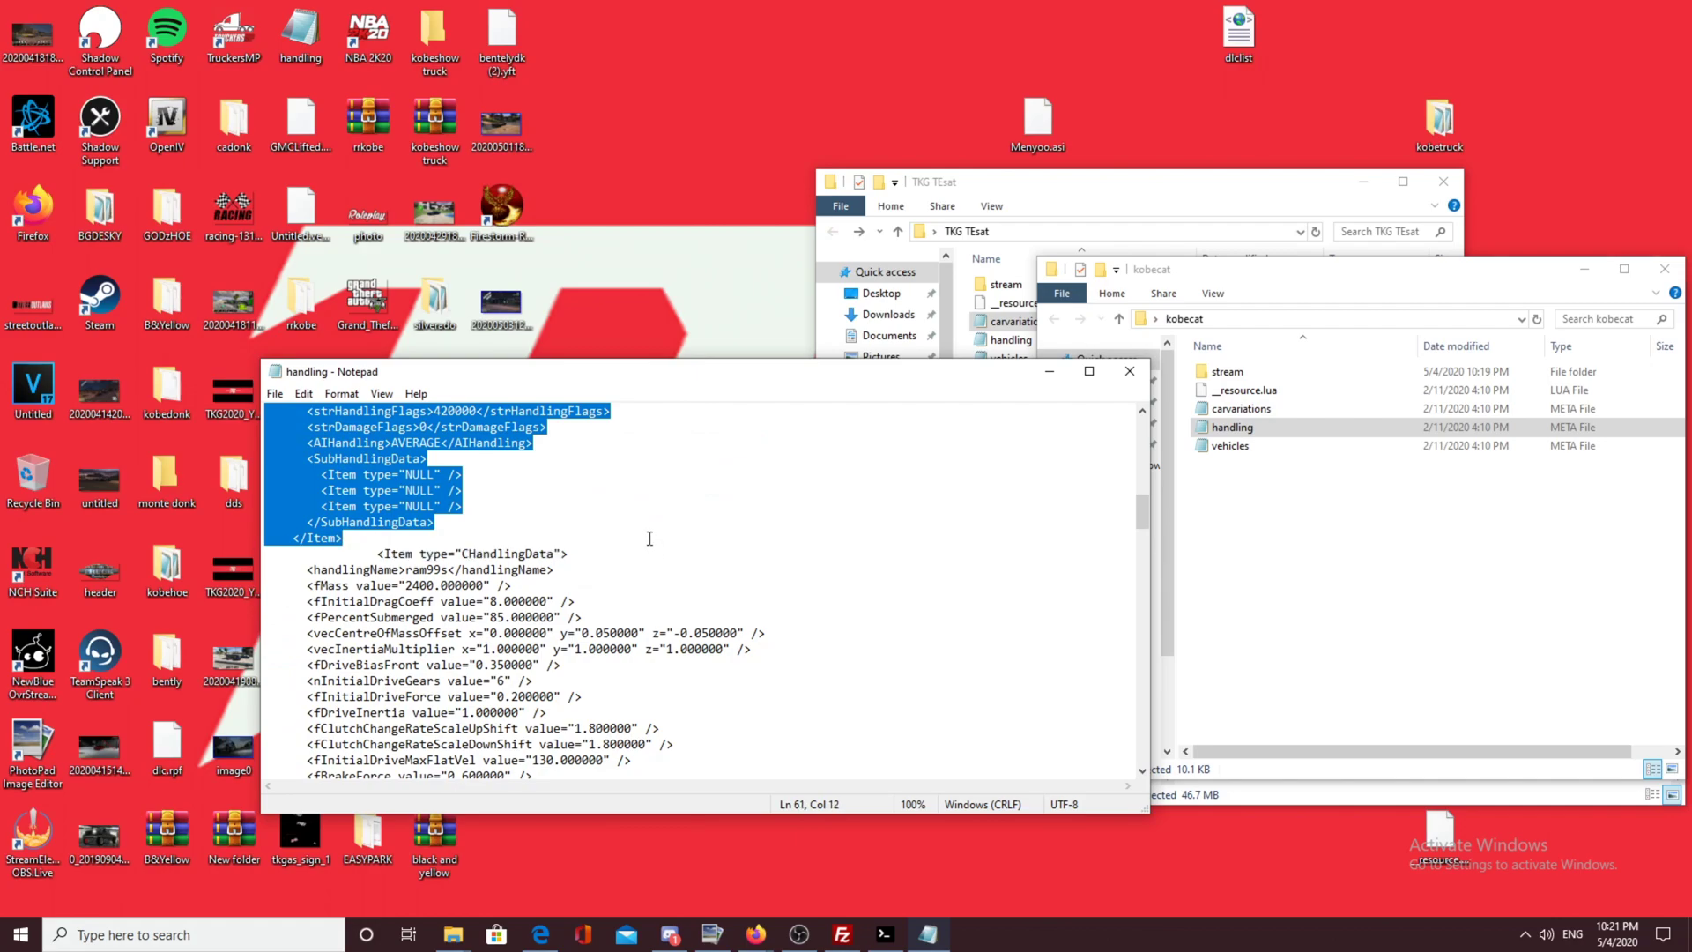
pyautogui.moveTo(649, 539)
pyautogui.mouseDown()
pyautogui.moveTo(657, 523)
pyautogui.moveTo(651, 538)
pyautogui.mouseUp()
pyautogui.click(1019, 206)
pyautogui.rightClick(1012, 342)
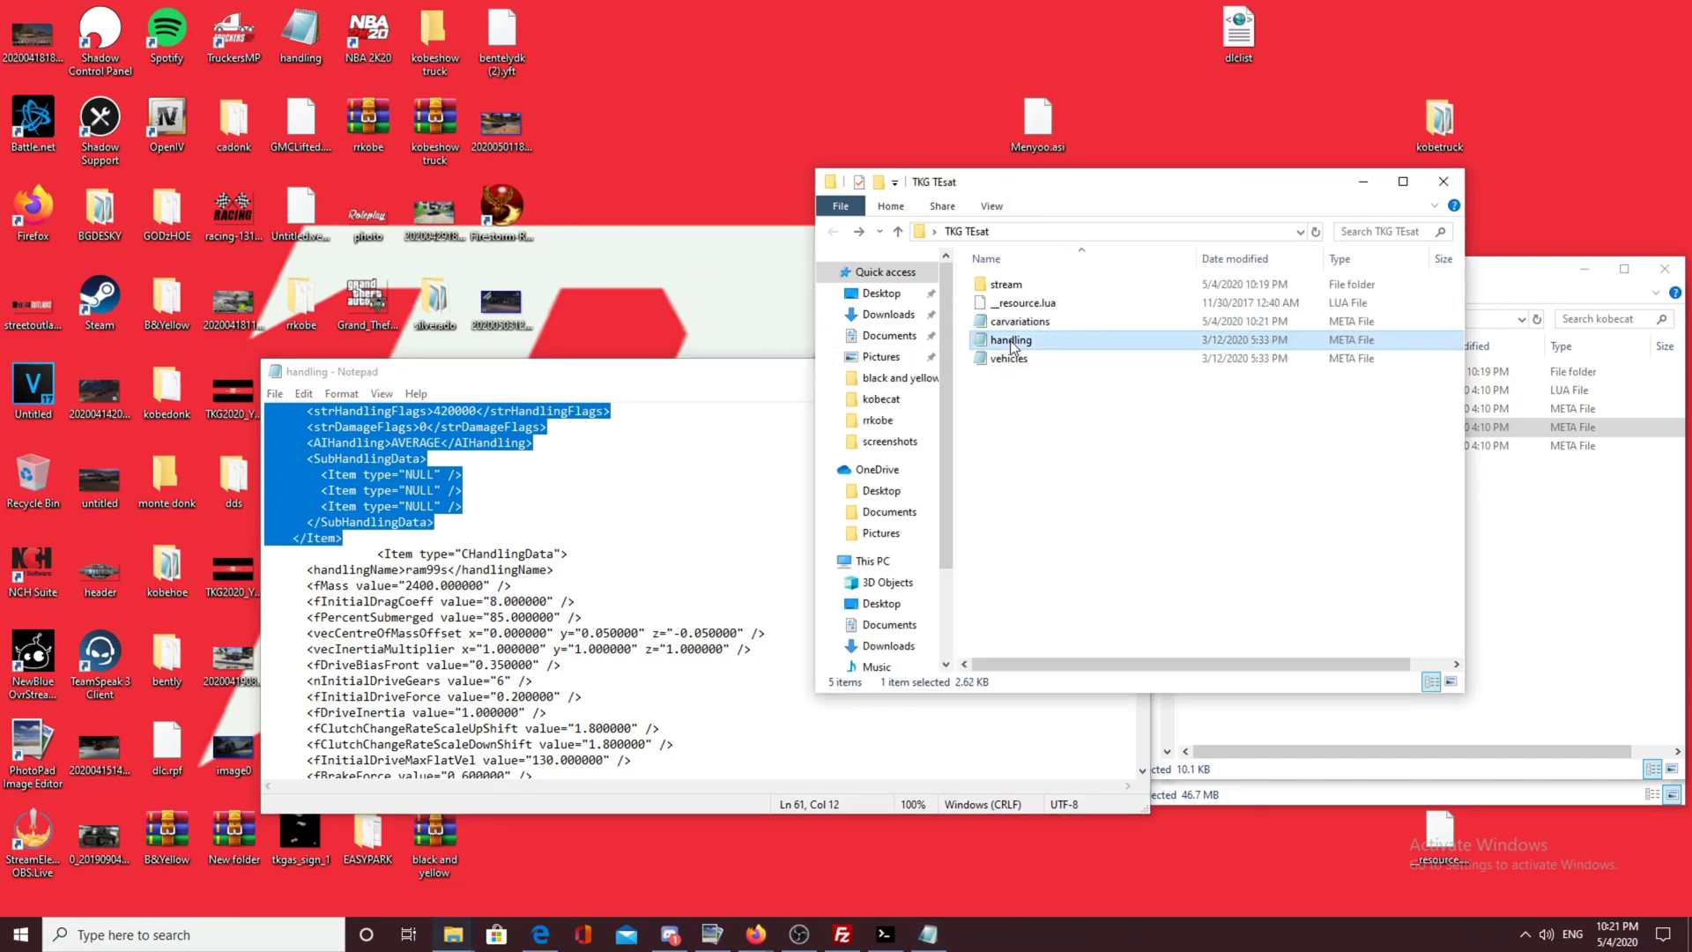
pyautogui.click(1058, 411)
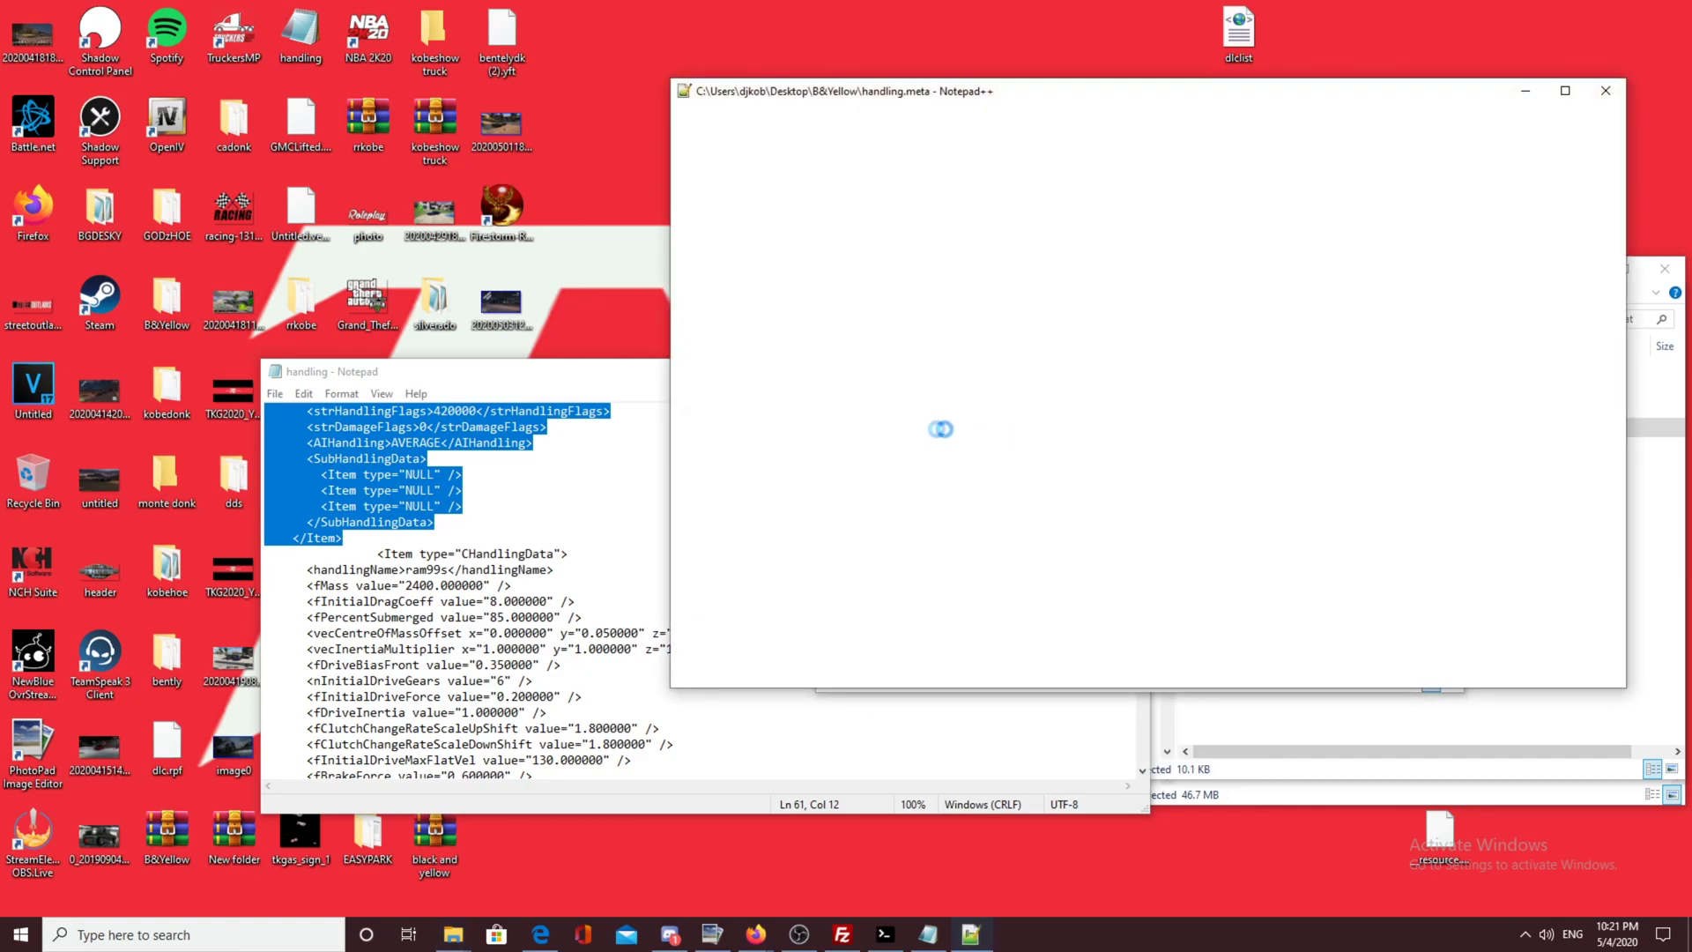
pyautogui.scroll(-10, 809, 582)
pyautogui.click(827, 637)
pyautogui.press('BackSpace')
pyautogui.press('BackSpace')
pyautogui.press('BackSpace')
pyautogui.press('BackSpace')
pyautogui.press('BackSpace')
pyautogui.press('BackSpace')
pyautogui.press('BackSpace')
pyautogui.press('BackSpace')
pyautogui.press('BackSpace')
pyautogui.press('BackSpace')
pyautogui.press('BackSpace')
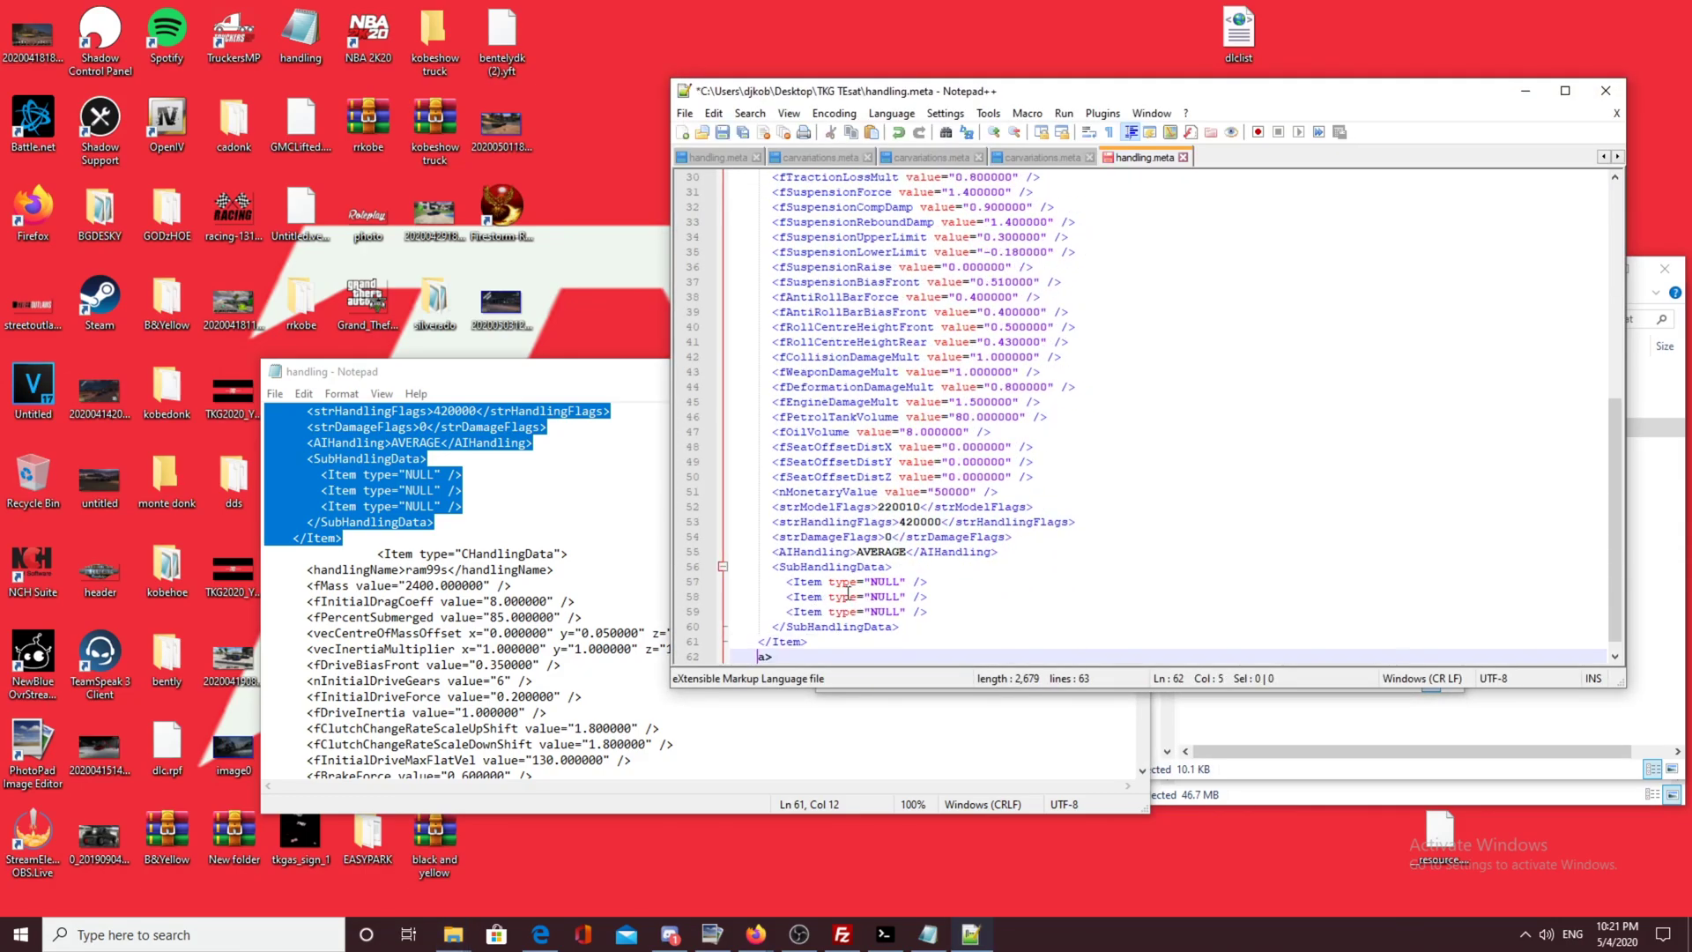
pyautogui.click(898, 133)
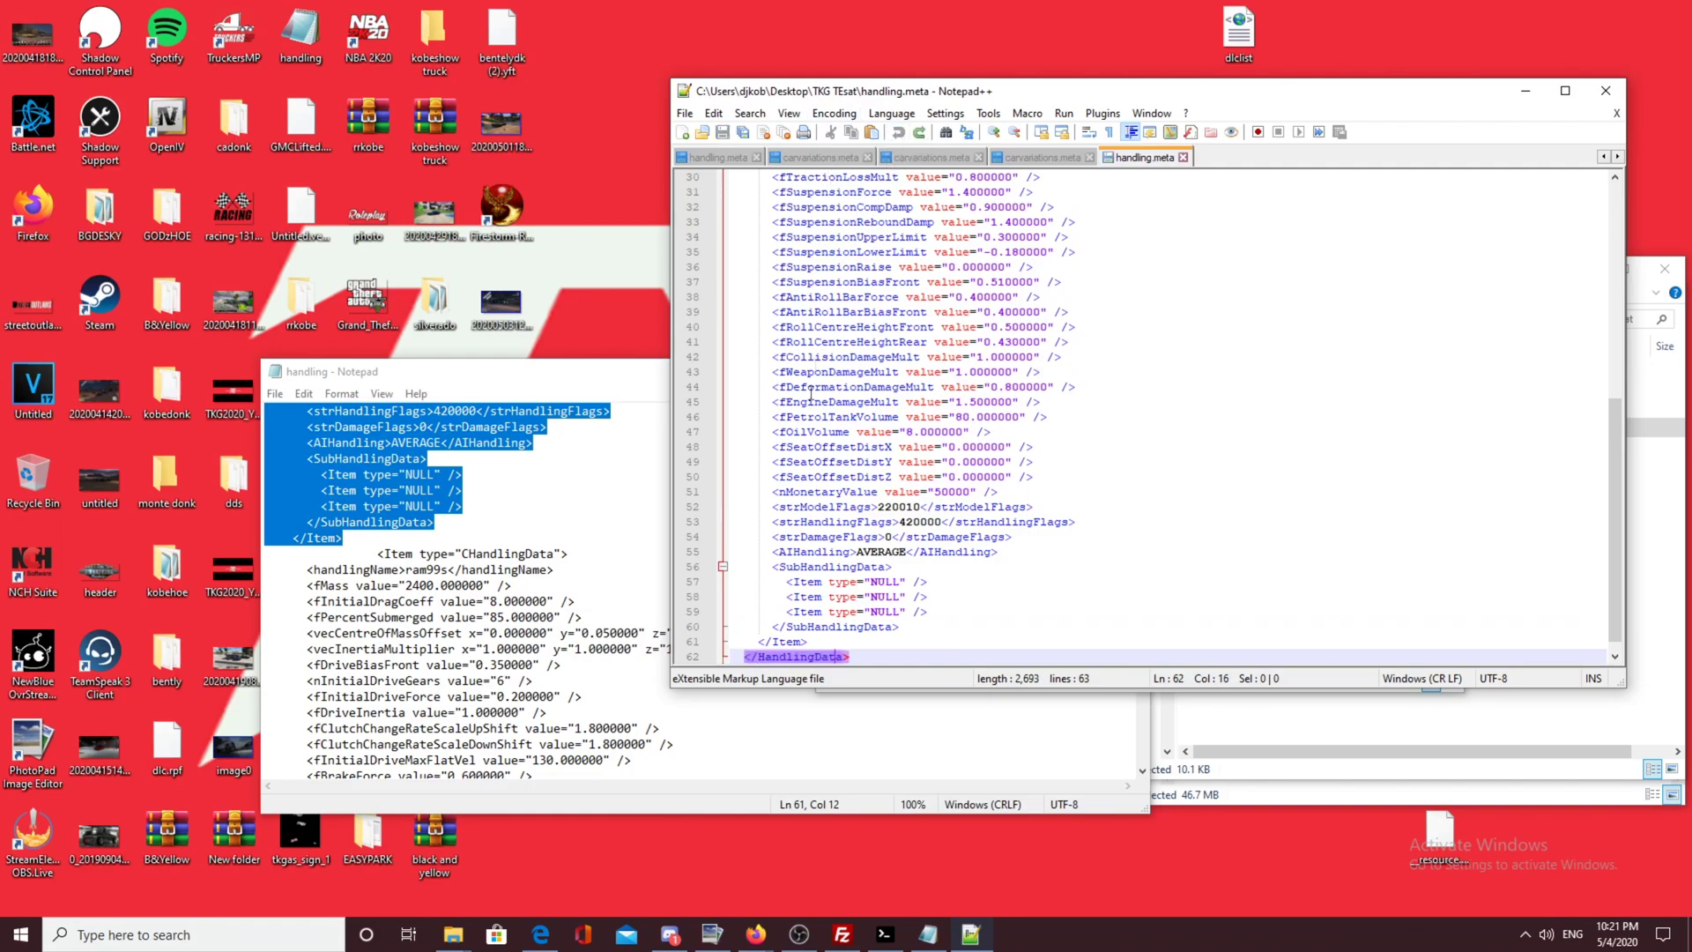
# Step: Paste the kobecat block on a new line before </HandlingData> in TKG TEsat's handling.meta, save it, and close both handling files
pyautogui.click(825, 640)
pyautogui.press('Return')
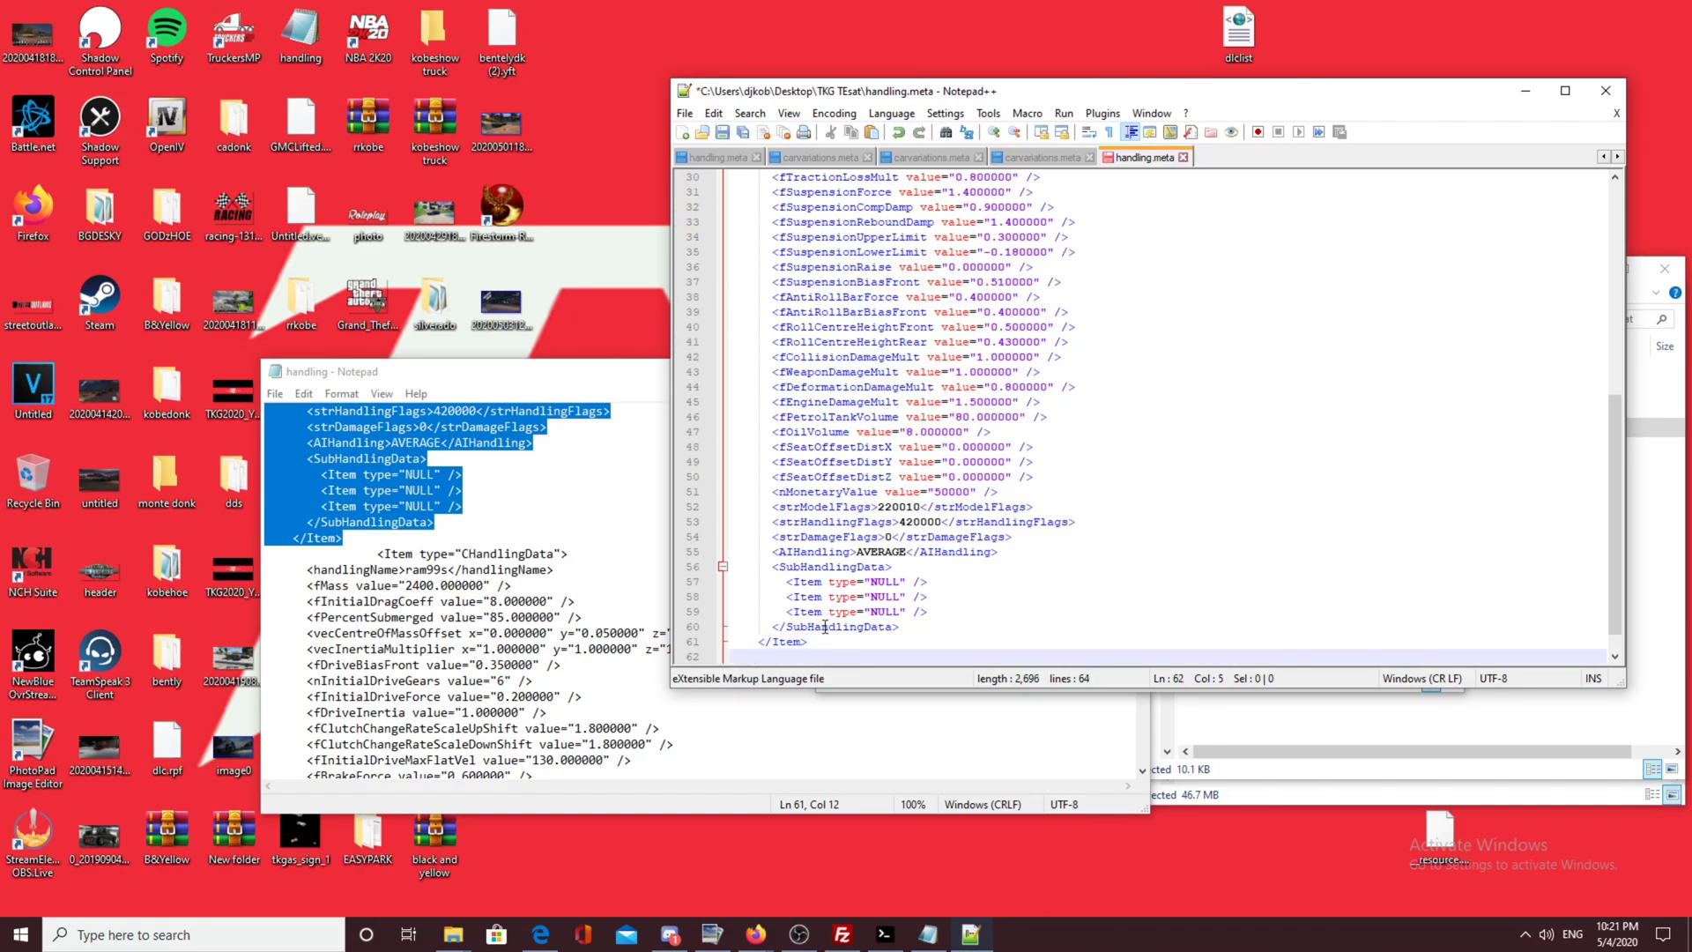
pyautogui.hotkey('ctrl', 'v')
pyautogui.hotkey('ctrl', 's')
pyautogui.click(525, 382)
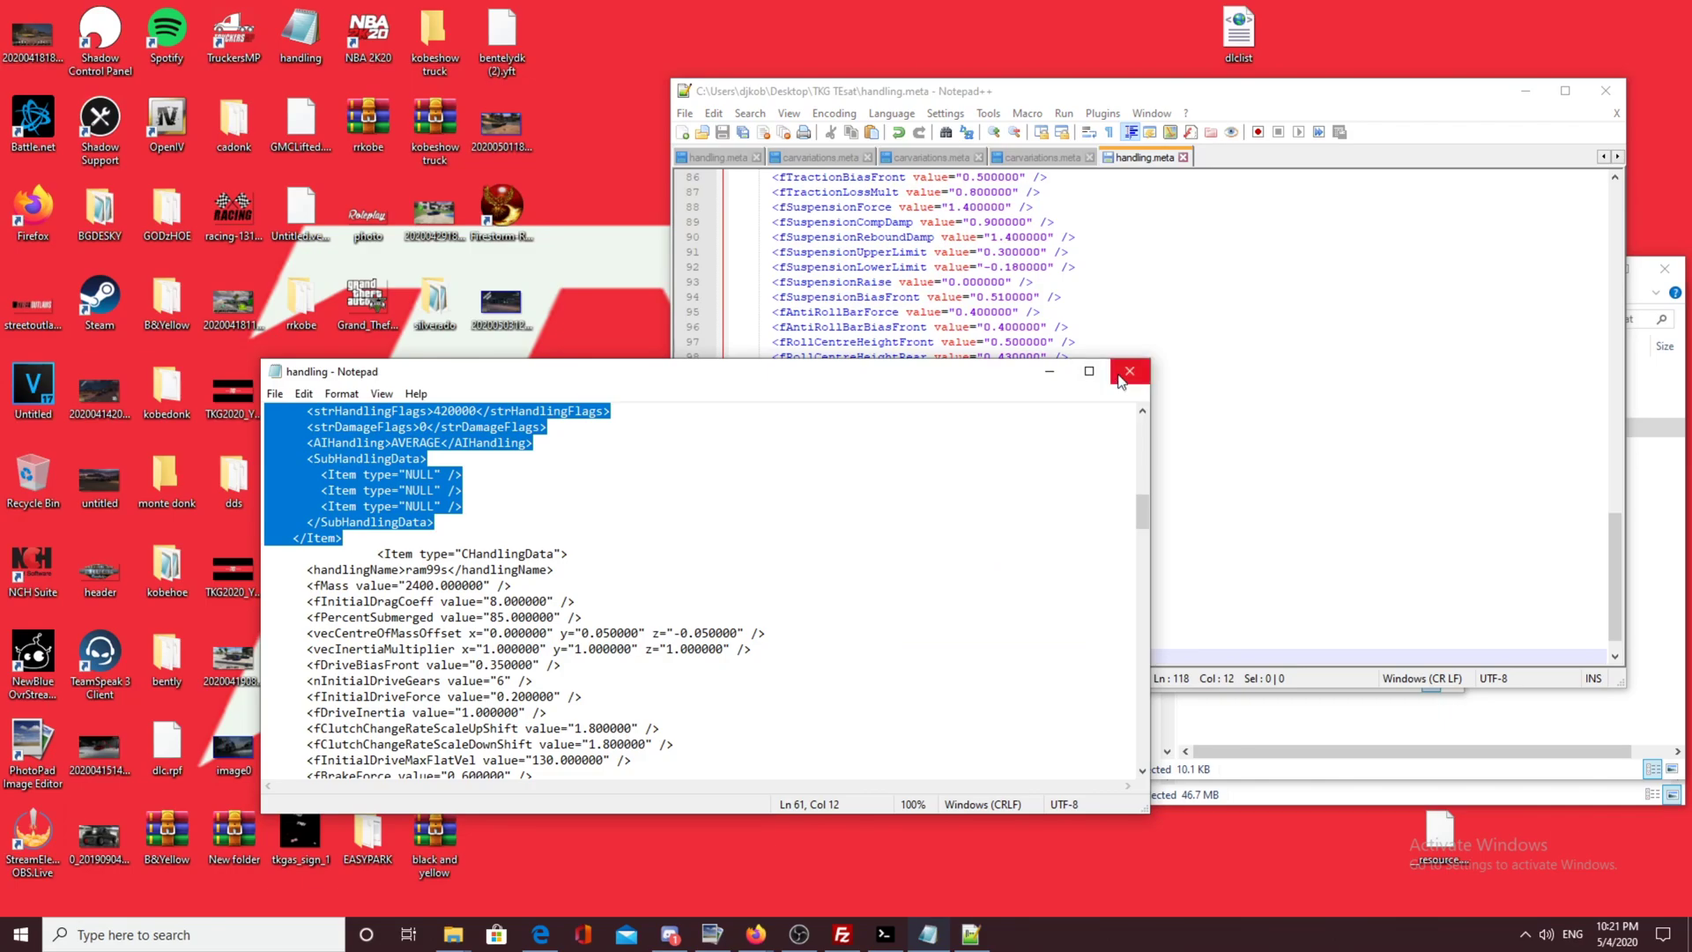
pyautogui.click(1149, 377)
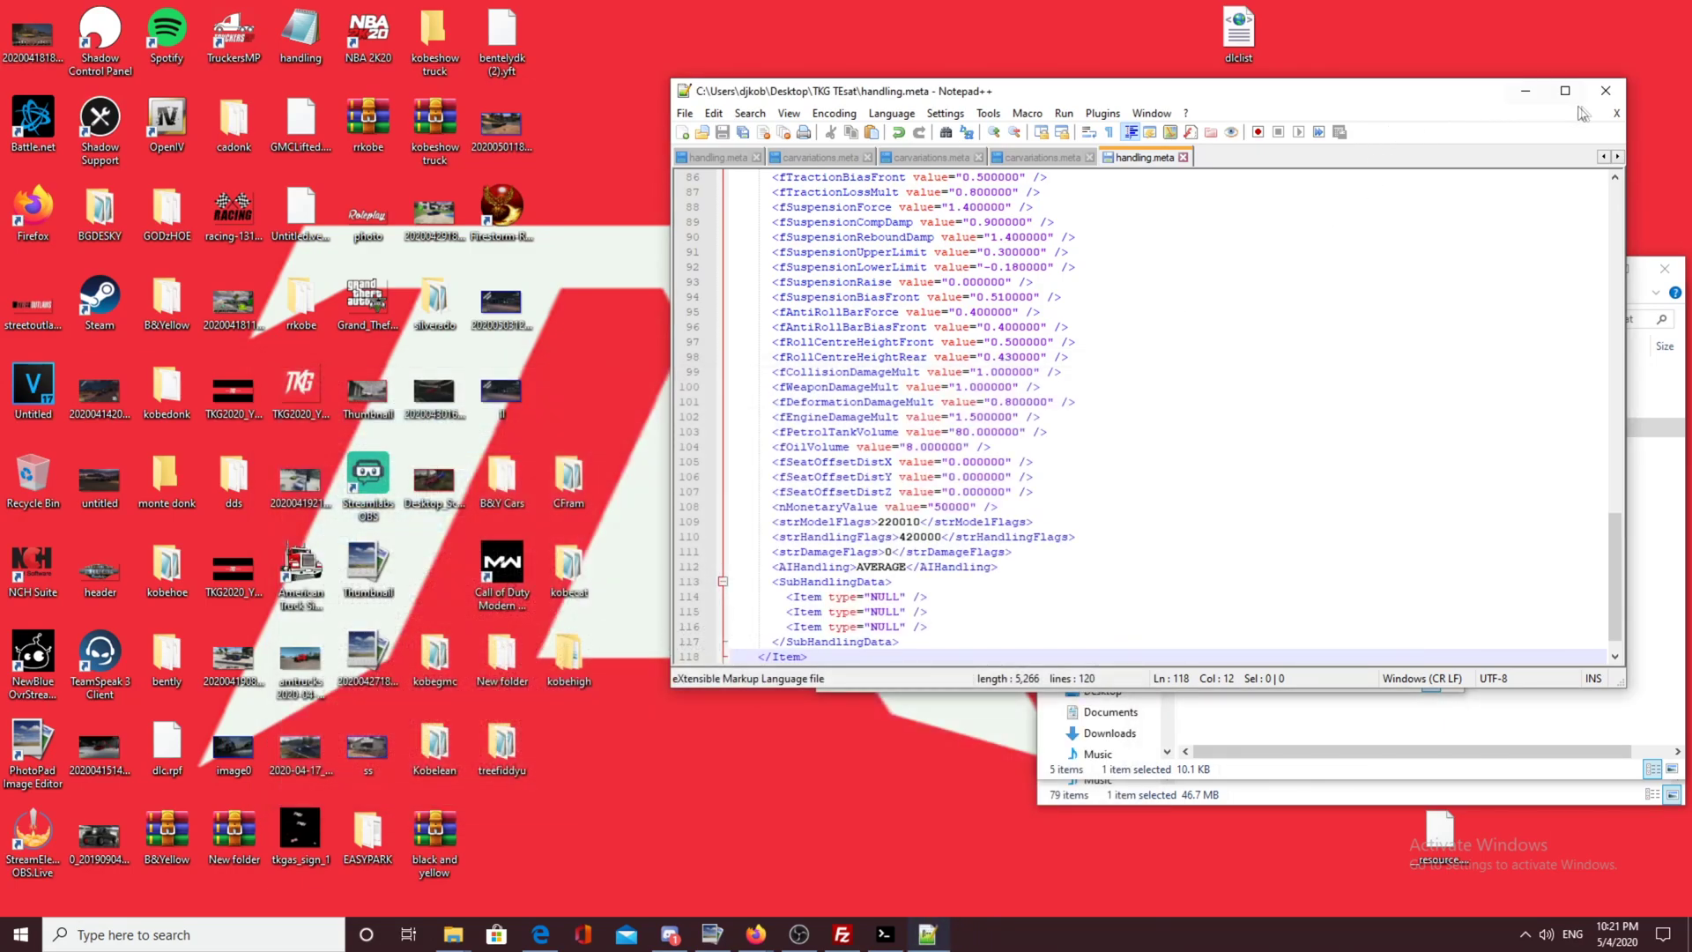
pyautogui.click(1605, 92)
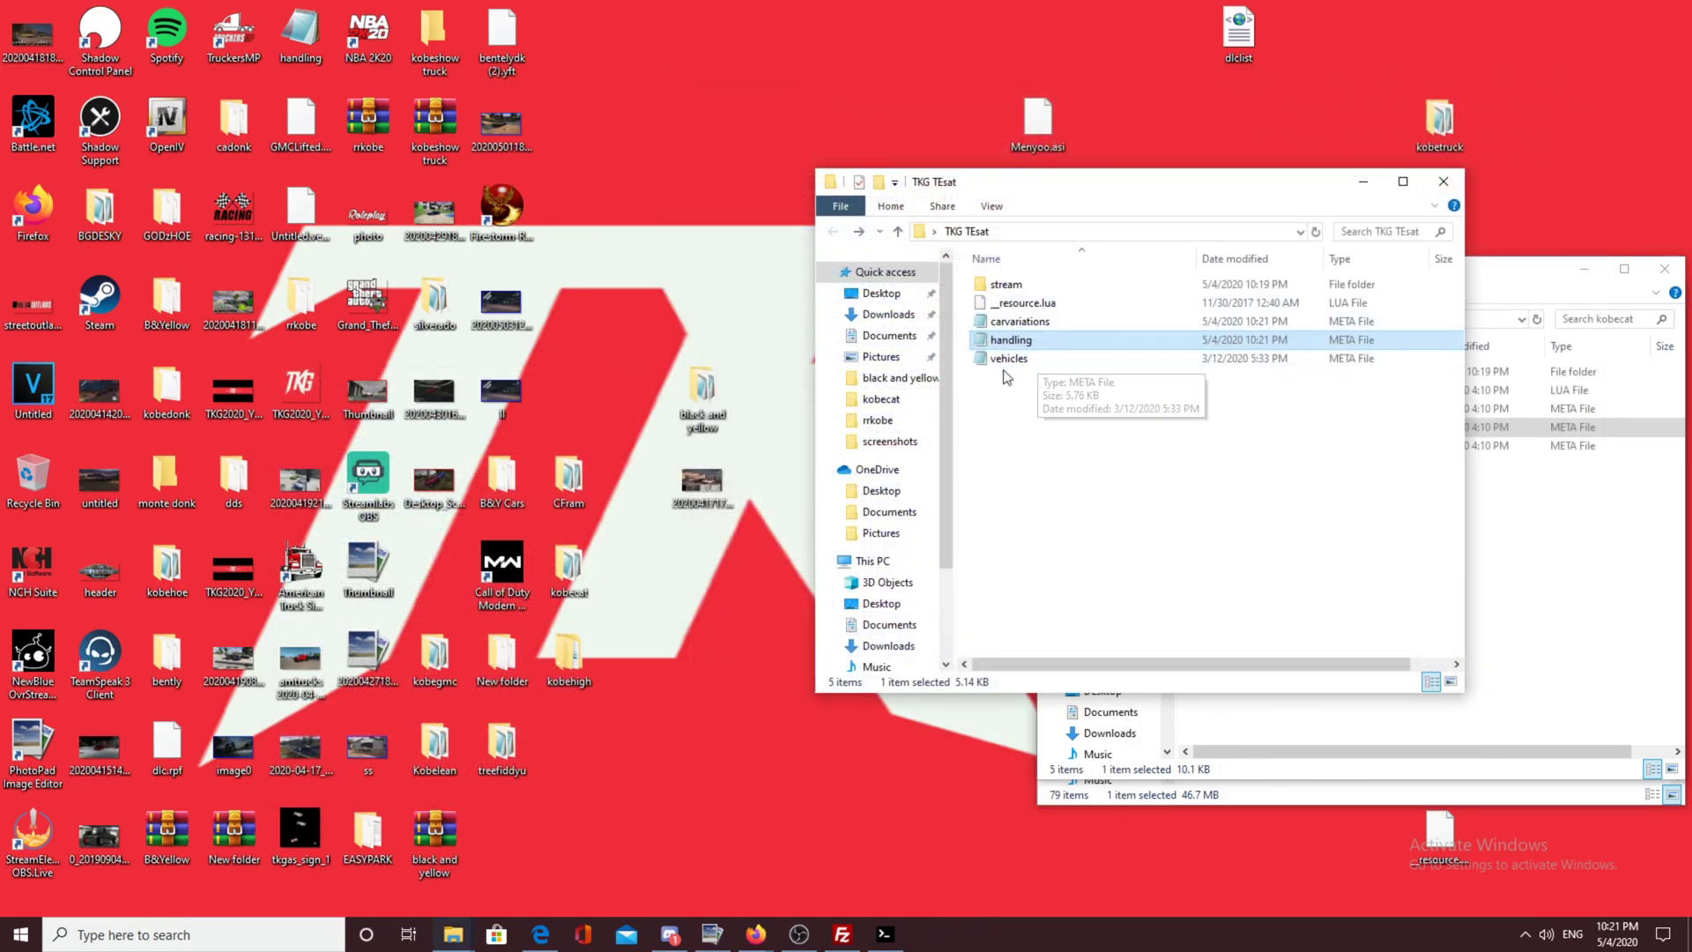
# Step: Copy the kobecat <Item> block from kobecat's vehicles.meta and open TKG TEsat's vehicles.meta in Notepad++
pyautogui.click(1495, 523)
pyautogui.doubleClick(1368, 447)
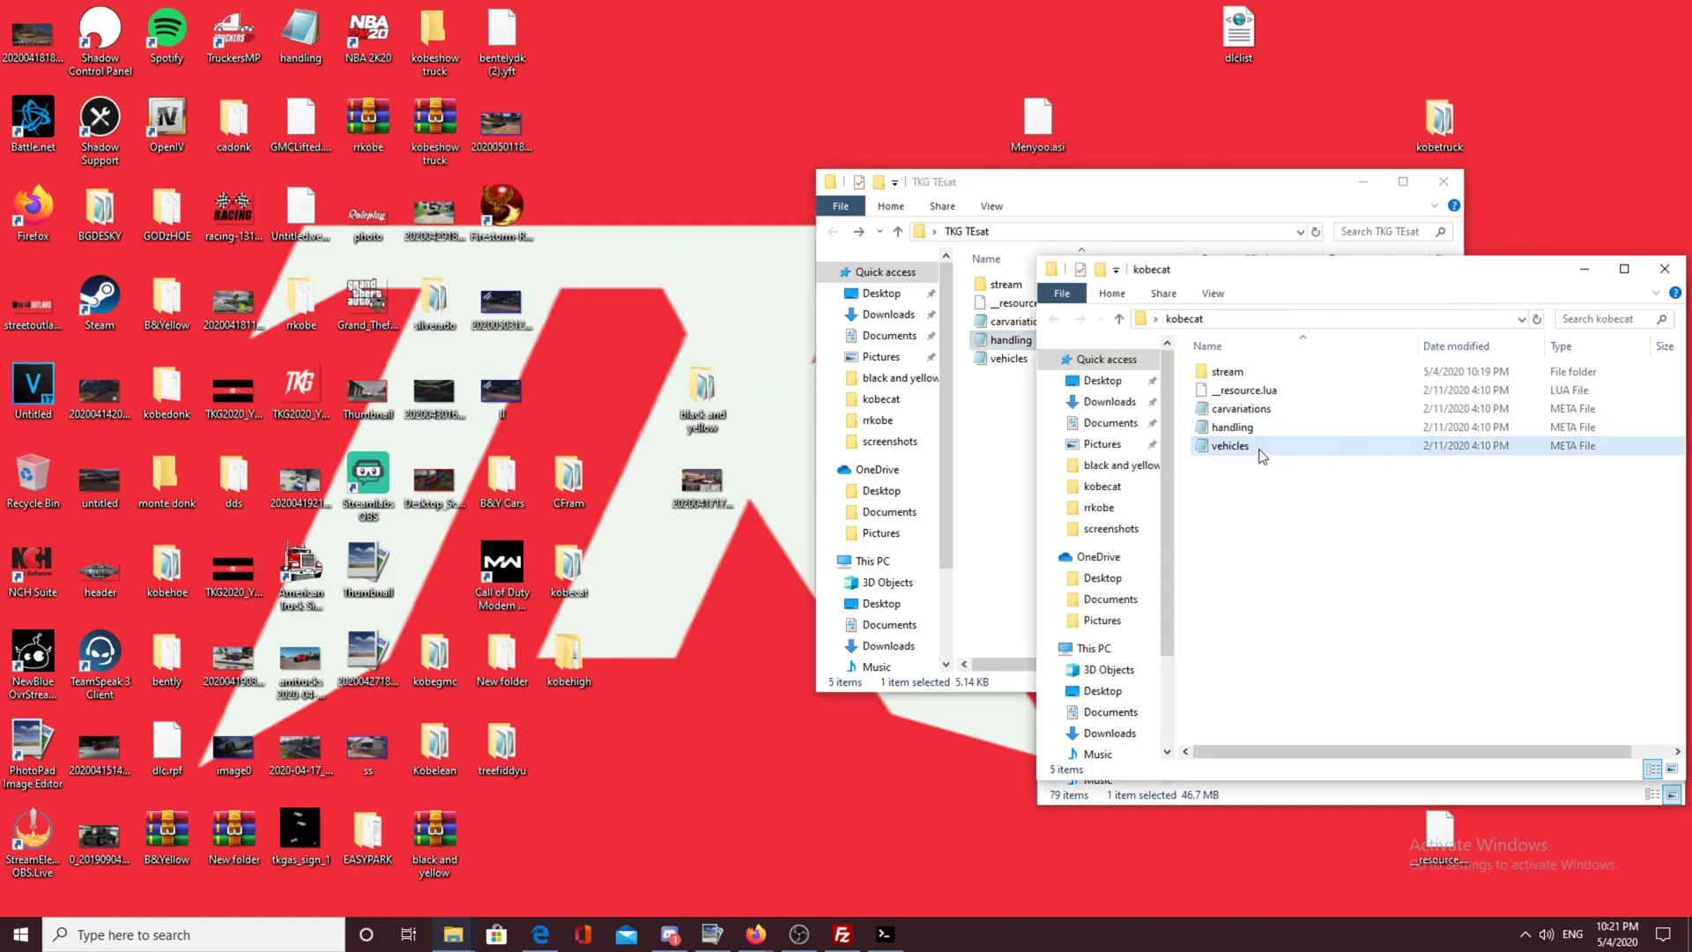
pyautogui.moveTo(298, 494); pyautogui.dragTo(200, 488)
pyautogui.click(1108, 176)
pyautogui.rightClick(1014, 361)
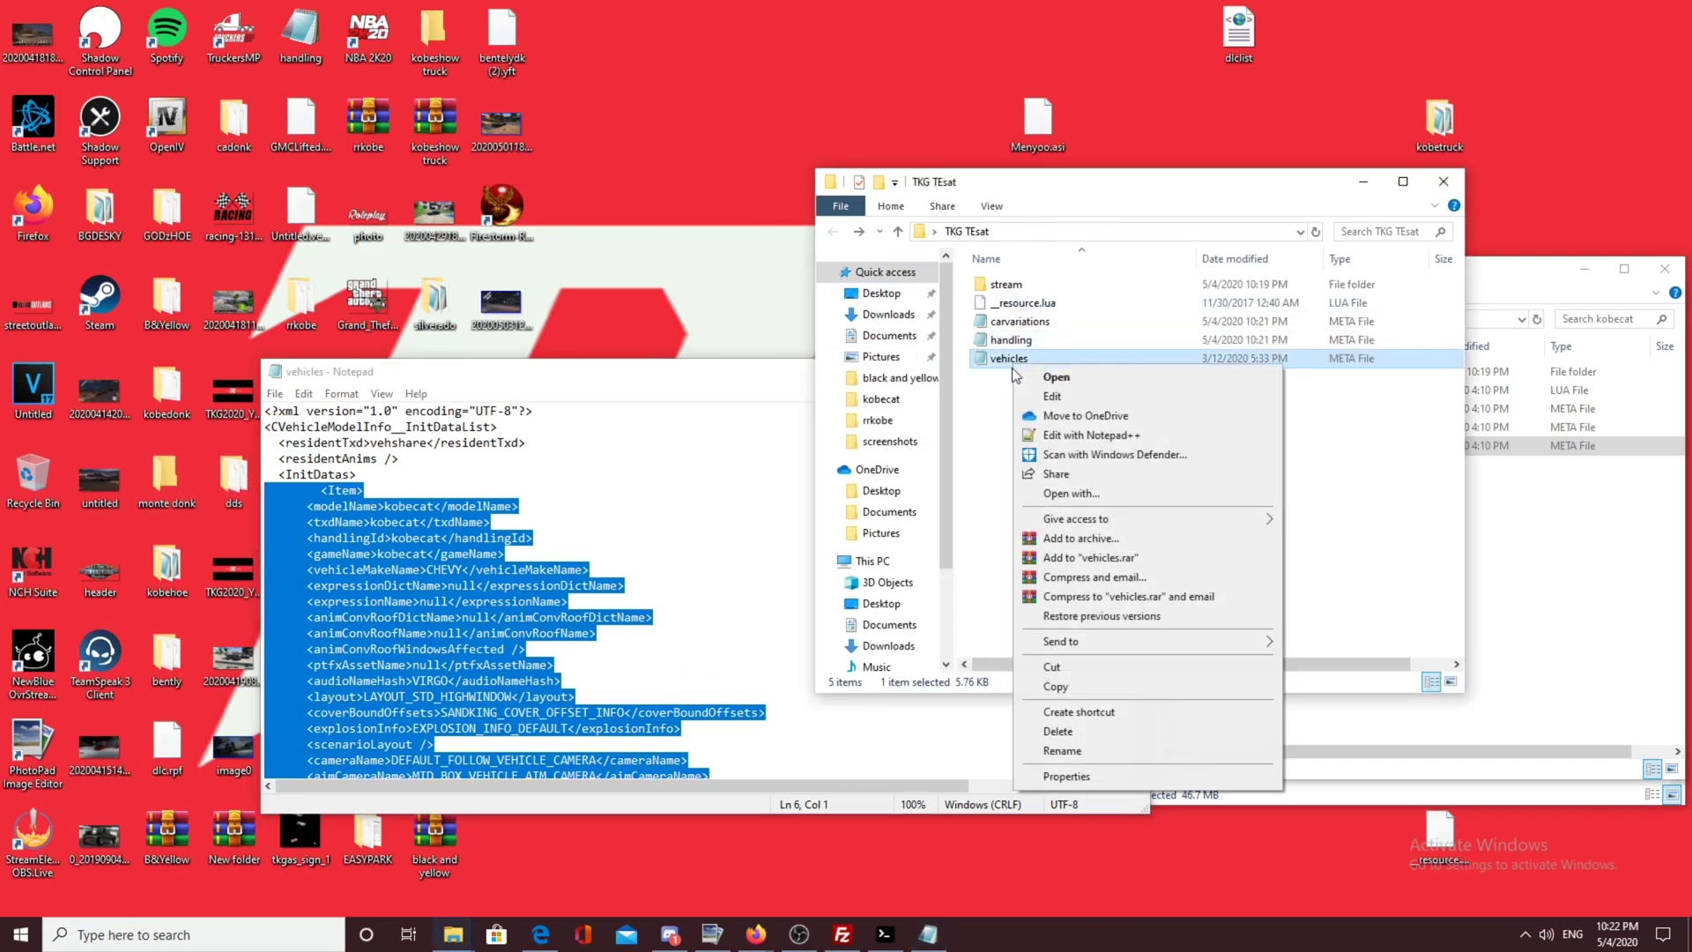
pyautogui.click(1047, 437)
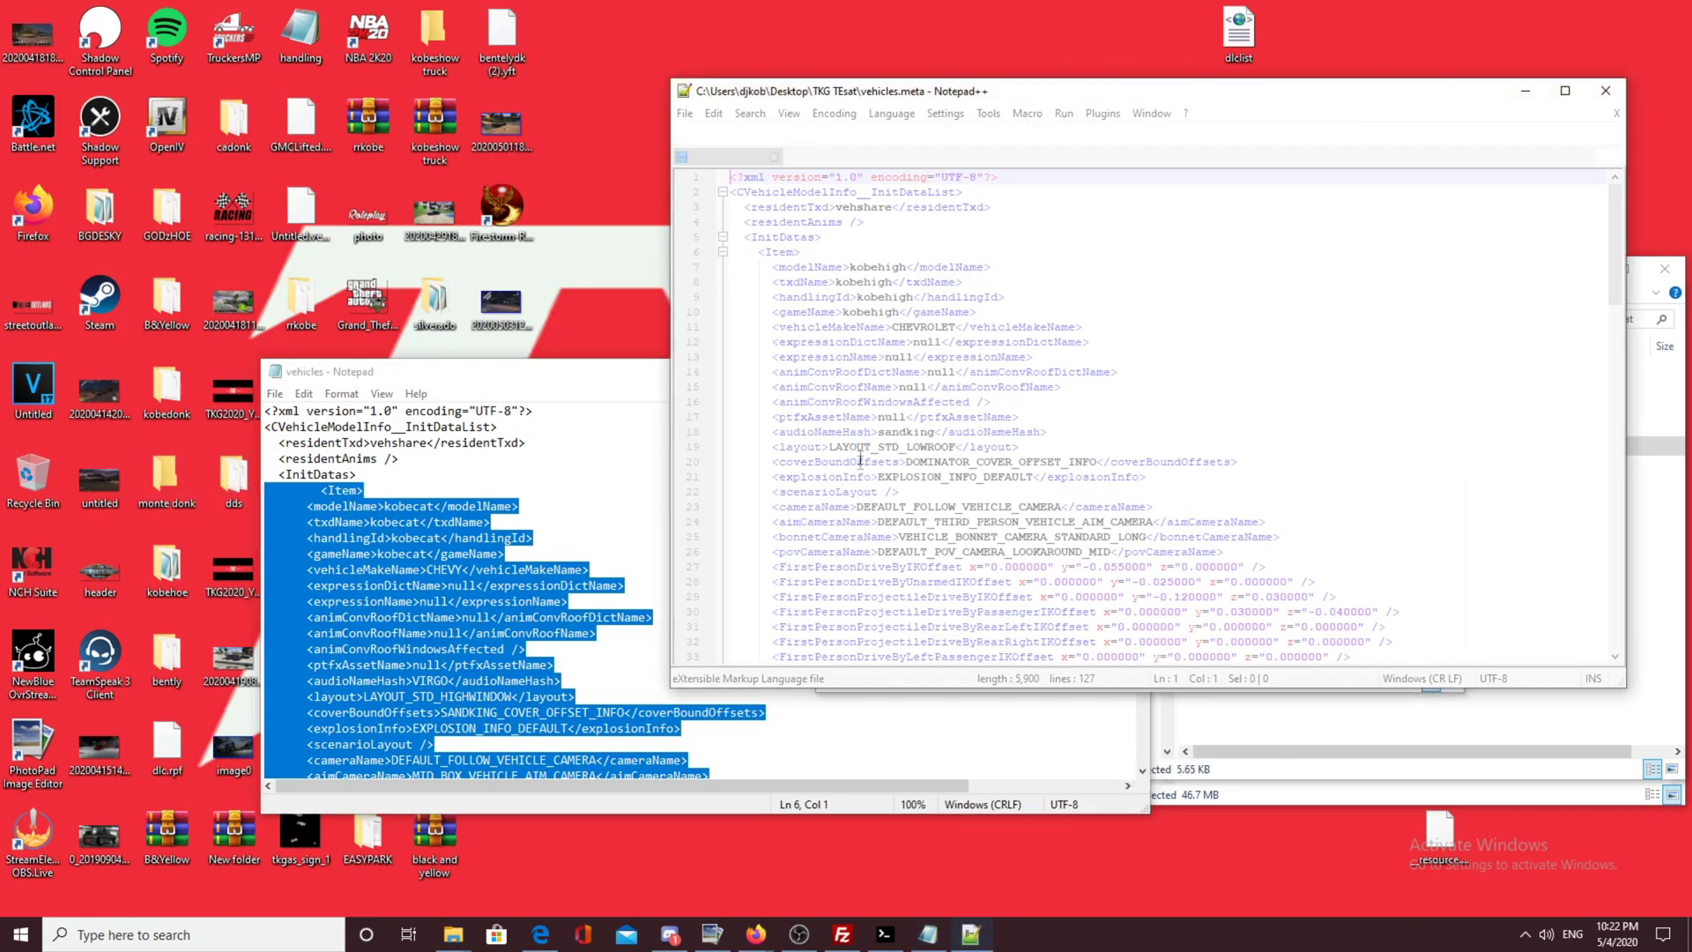
# Step: Paste the kobecat block on a new line directly before </InitDatas> in TKG TEsat's vehicles.meta
pyautogui.scroll(-6, 867, 485)
pyautogui.scroll(-20, 868, 485)
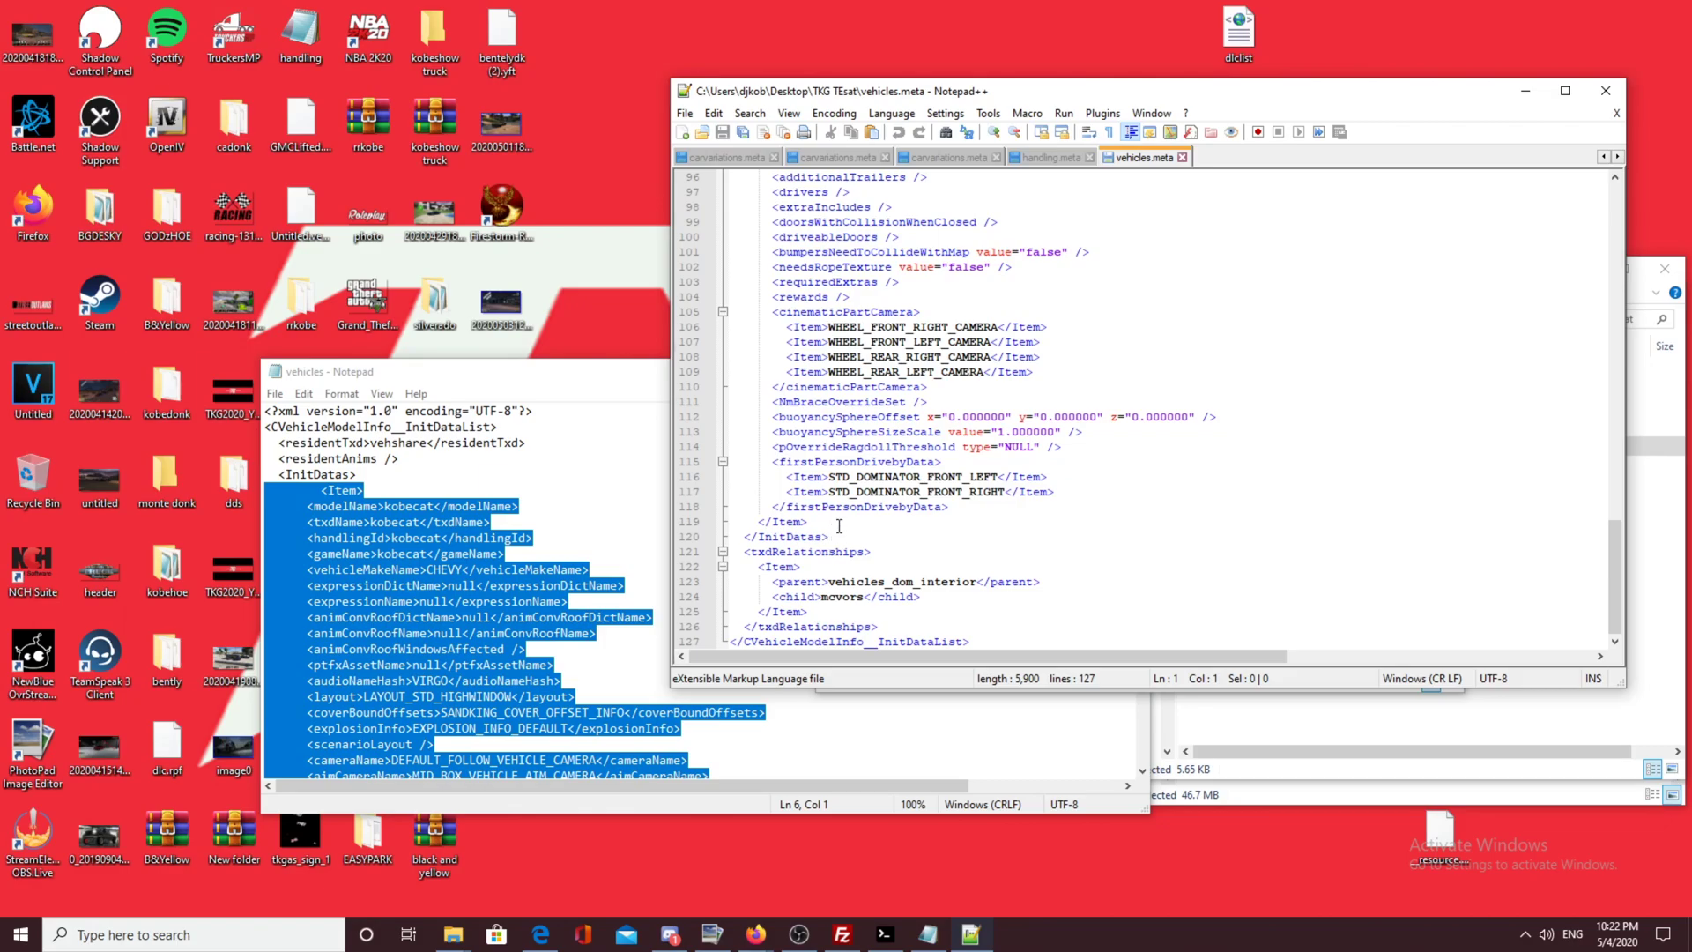
pyautogui.click(834, 520)
pyautogui.press('Return')
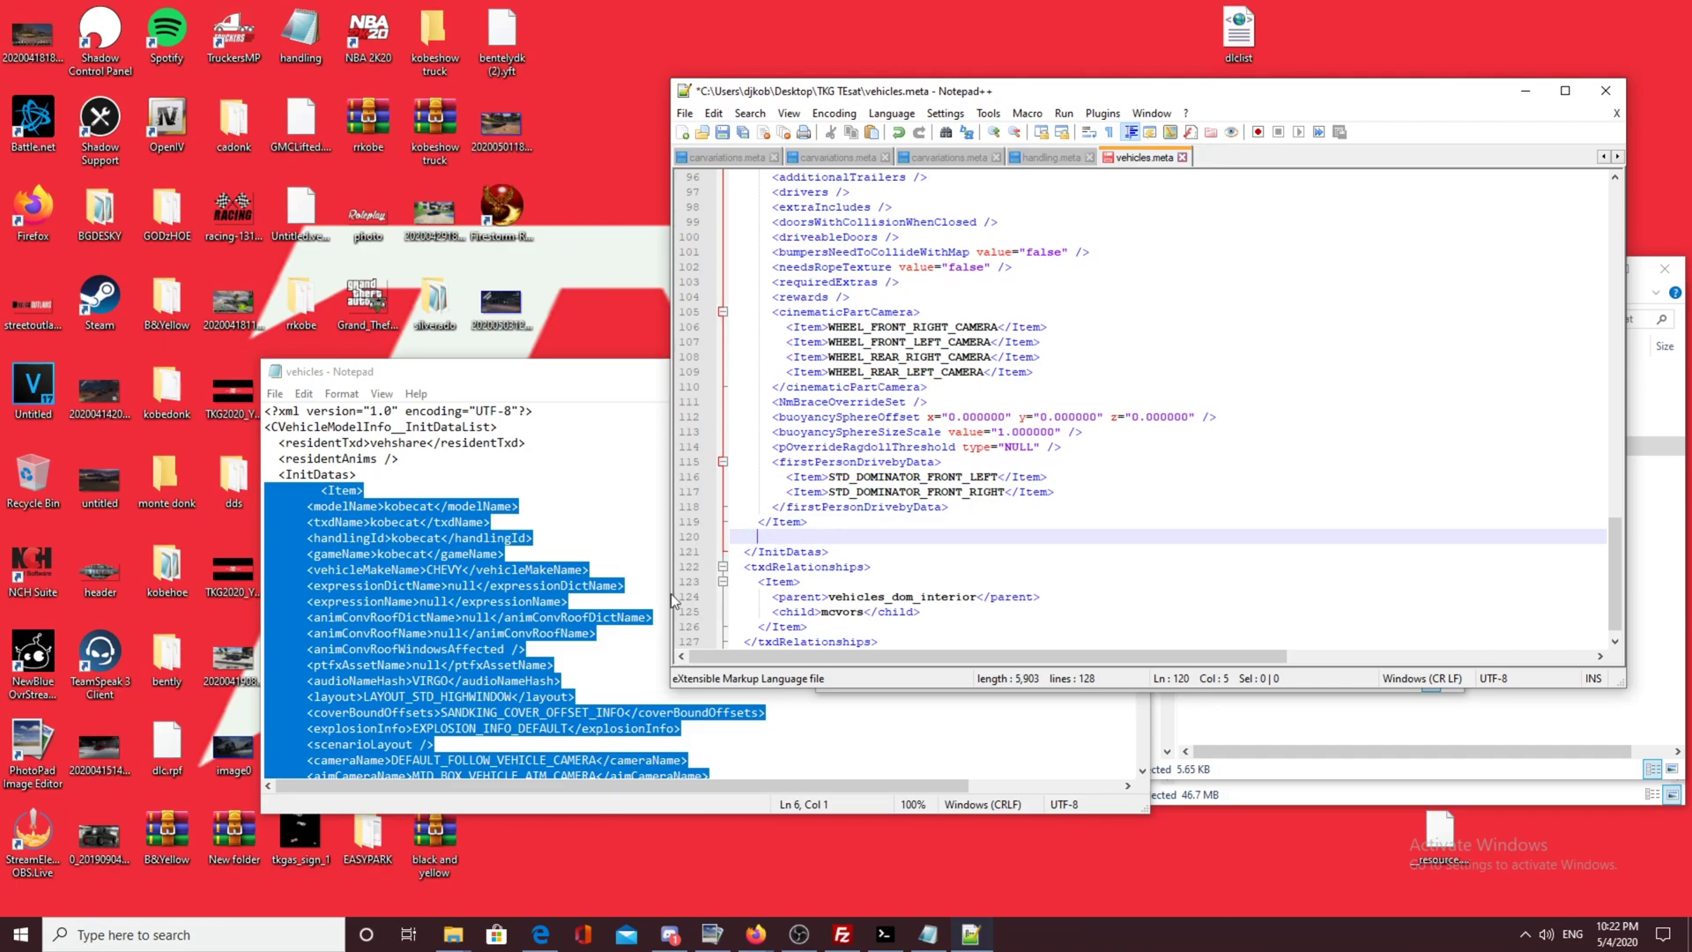
pyautogui.hotkey('ctrl', 'v')
# Step: Duplicate the shauler item in the kobecat entry's <trailers> list and rename the copy to cotrailer
pyautogui.scroll(-4, 920, 459)
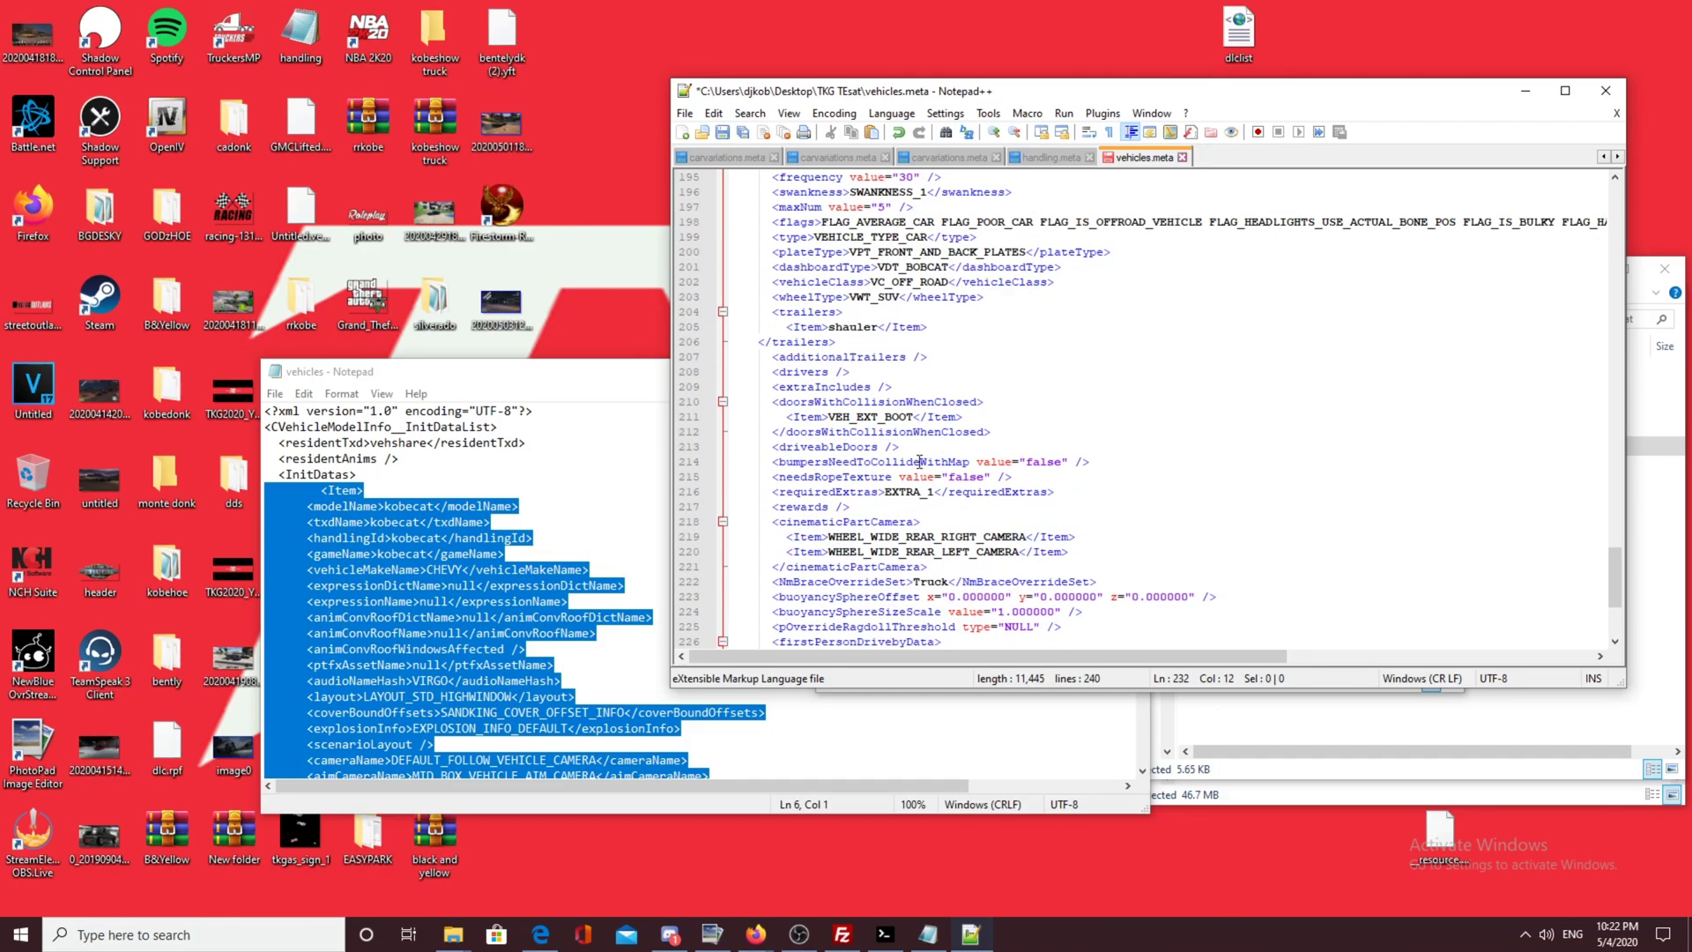
pyautogui.scroll(6, 923, 454)
pyautogui.scroll(1, 917, 441)
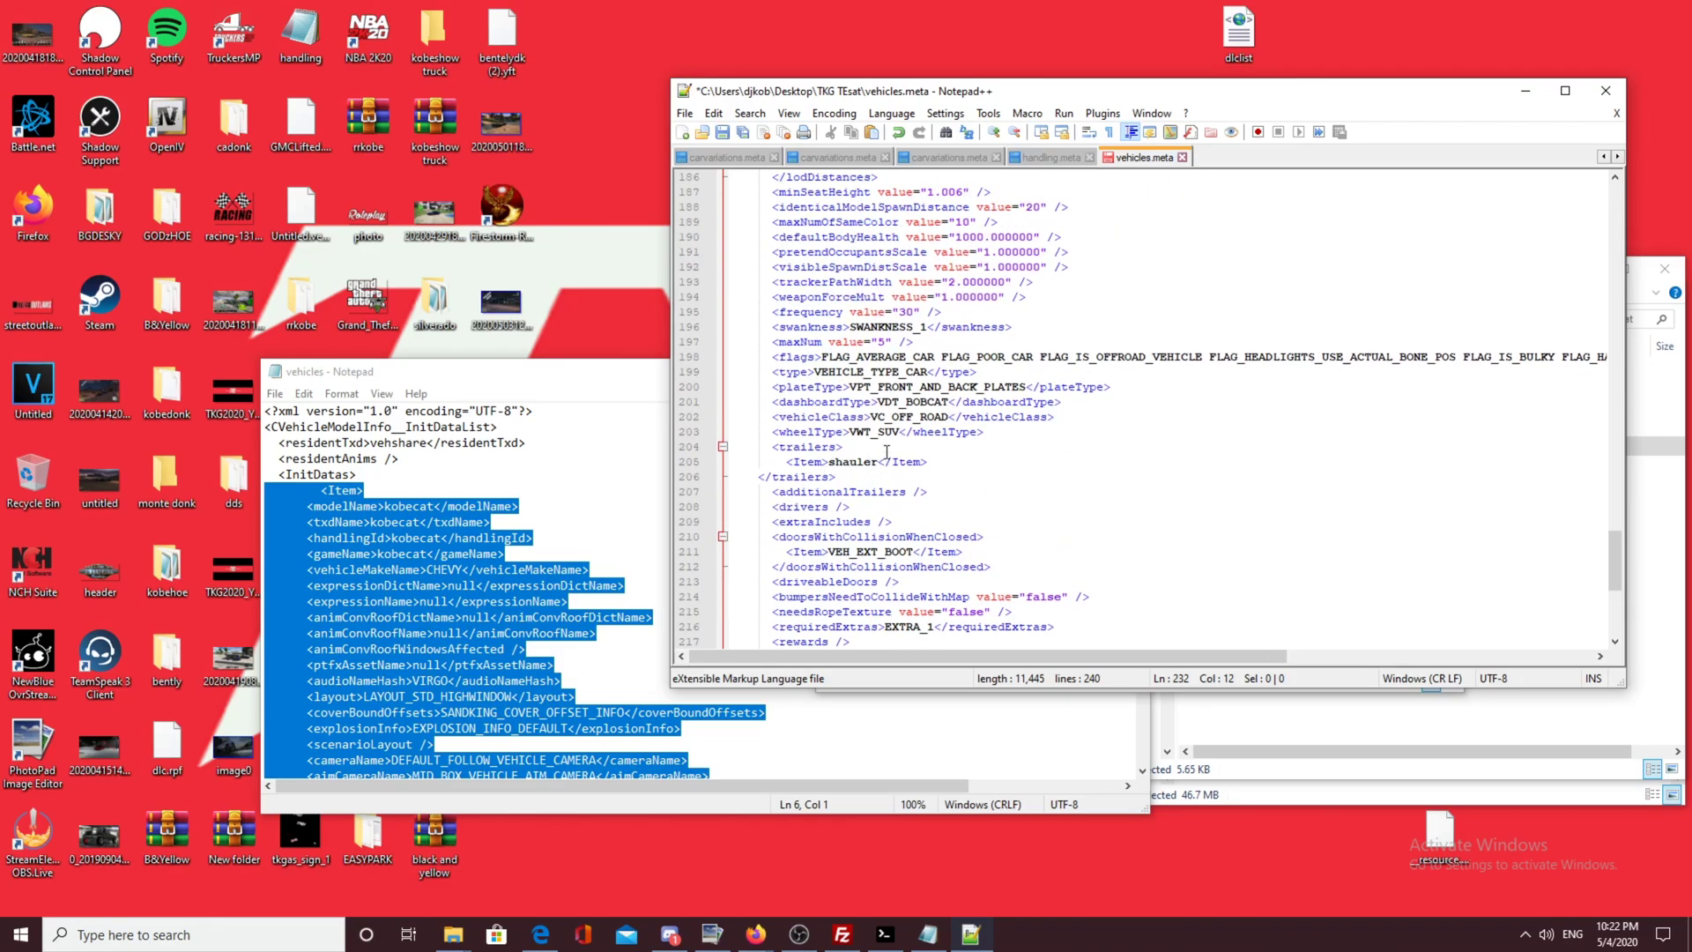
pyautogui.moveTo(937, 467); pyautogui.dragTo(787, 457)
pyautogui.hotkey('ctrl', 'c')
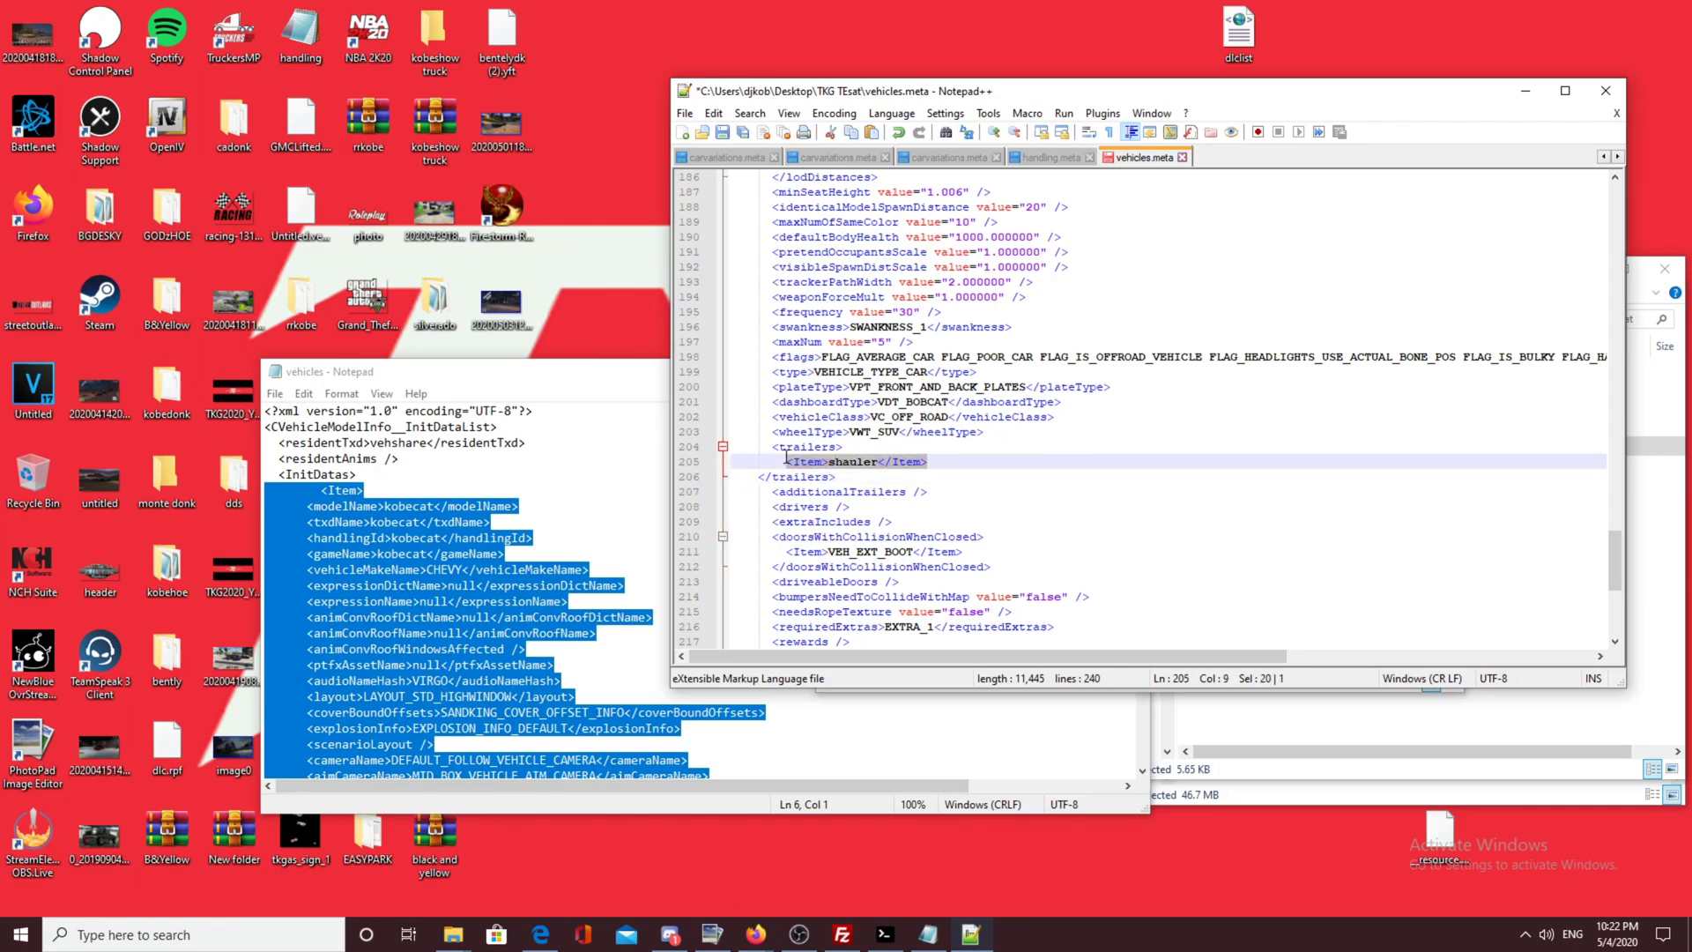
pyautogui.click(973, 464)
pyautogui.press('Return')
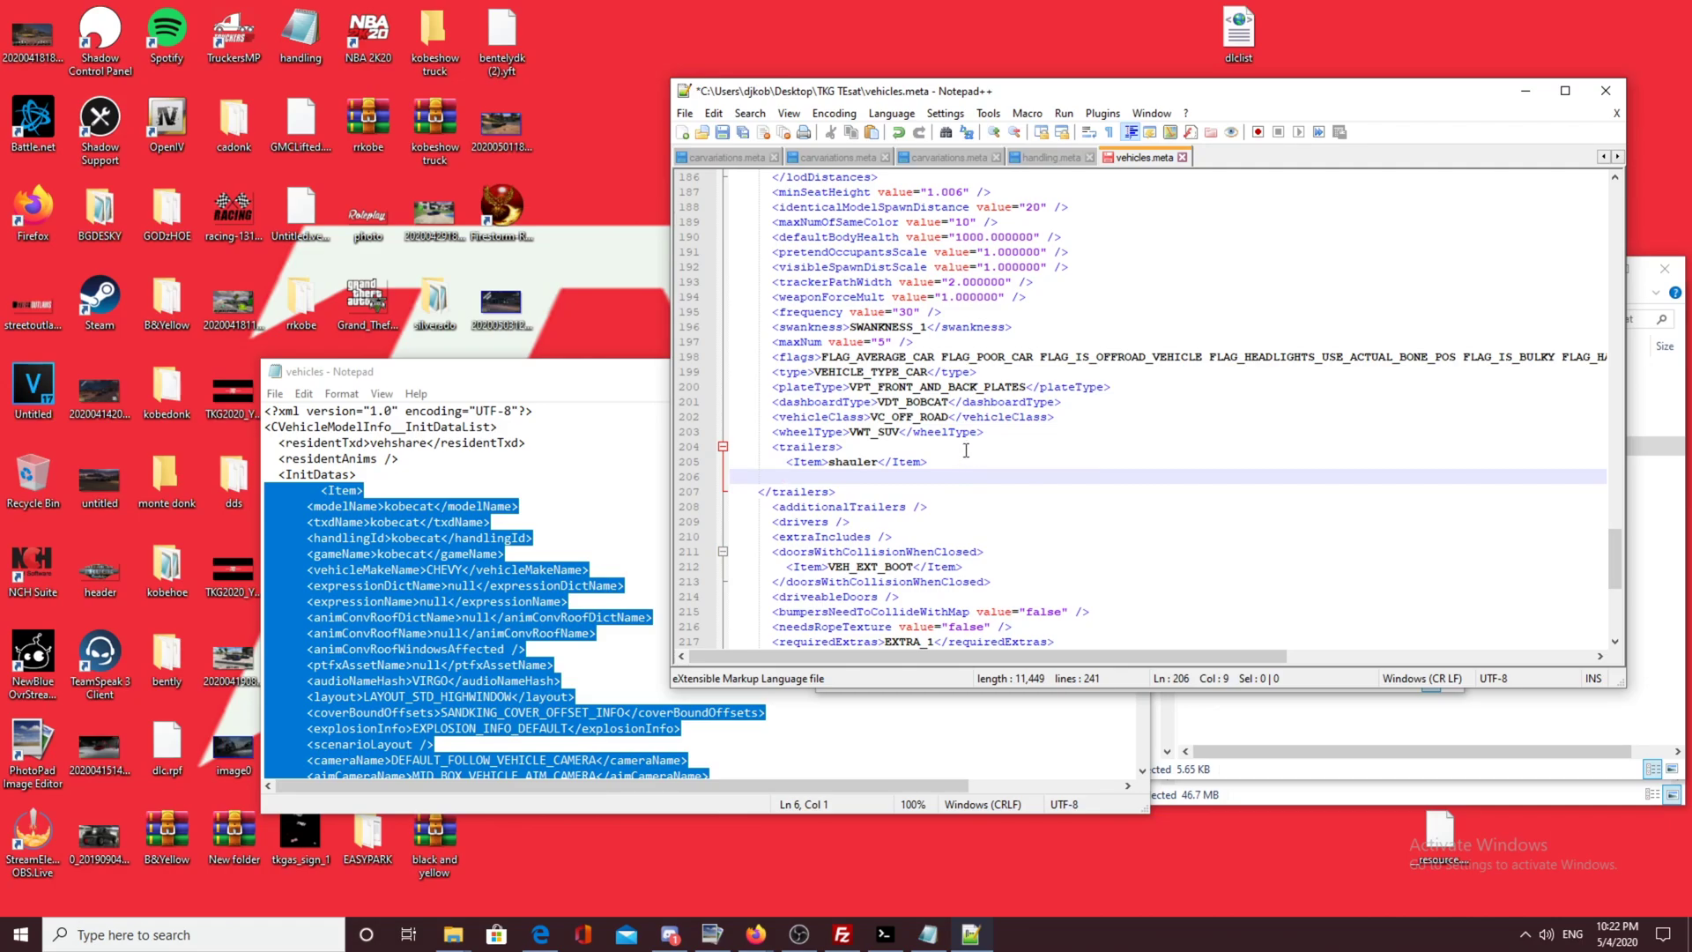
pyautogui.hotkey('ctrl', 'v')
pyautogui.moveTo(878, 480); pyautogui.dragTo(829, 481)
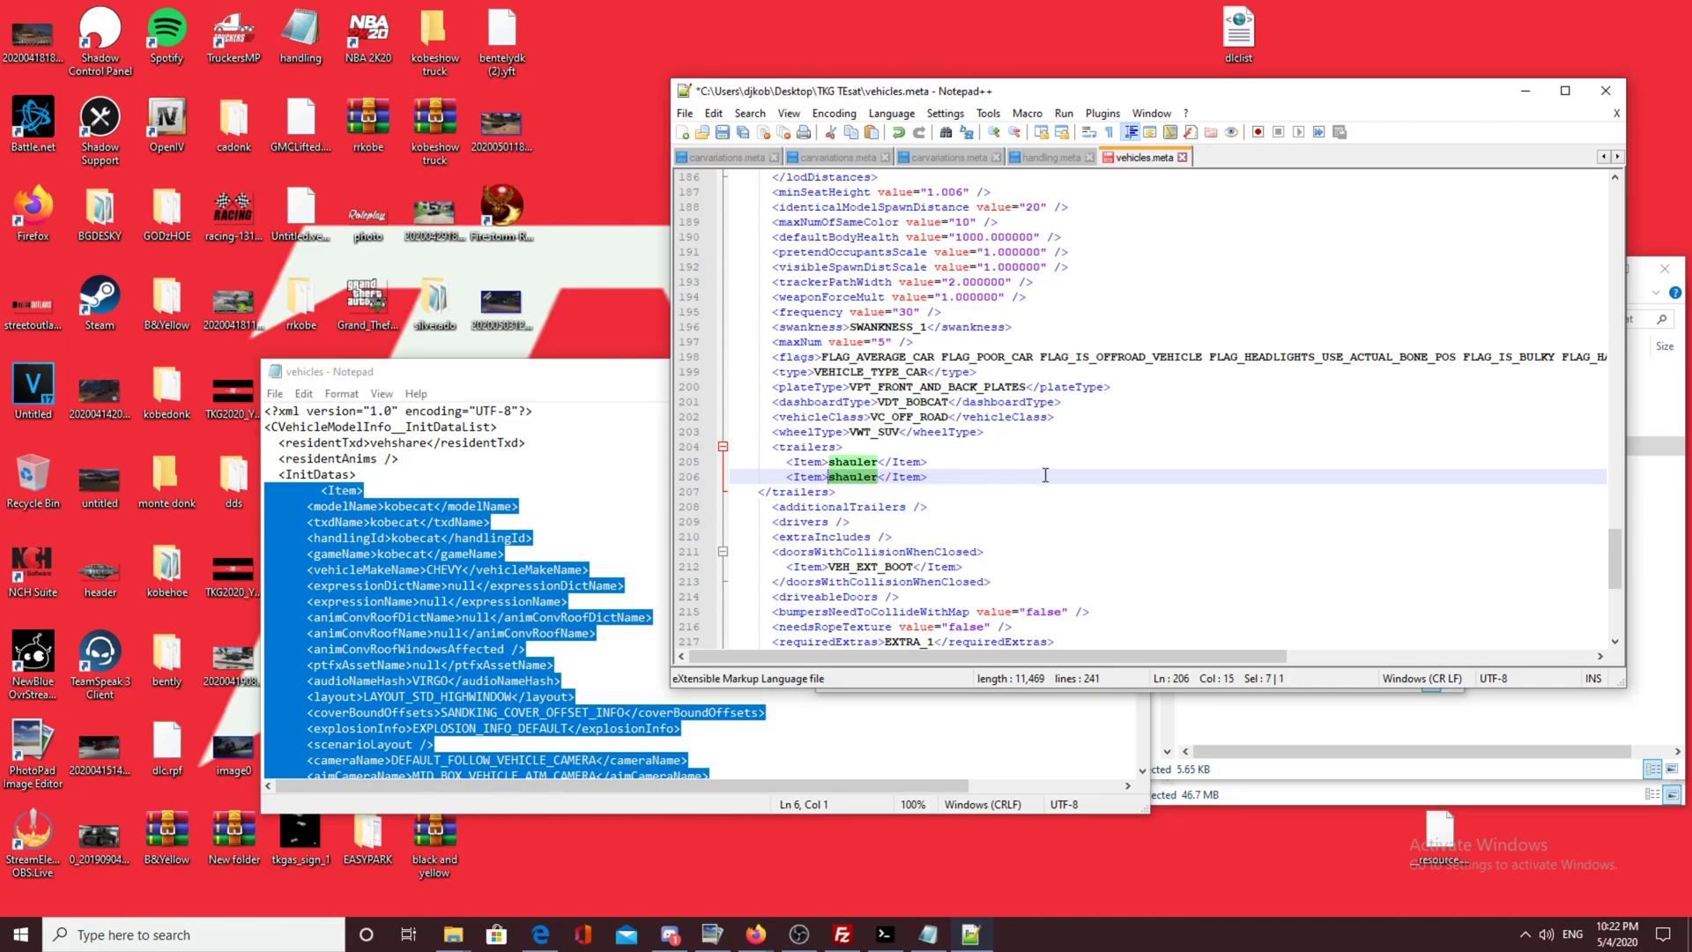
pyautogui.write('cotrai')
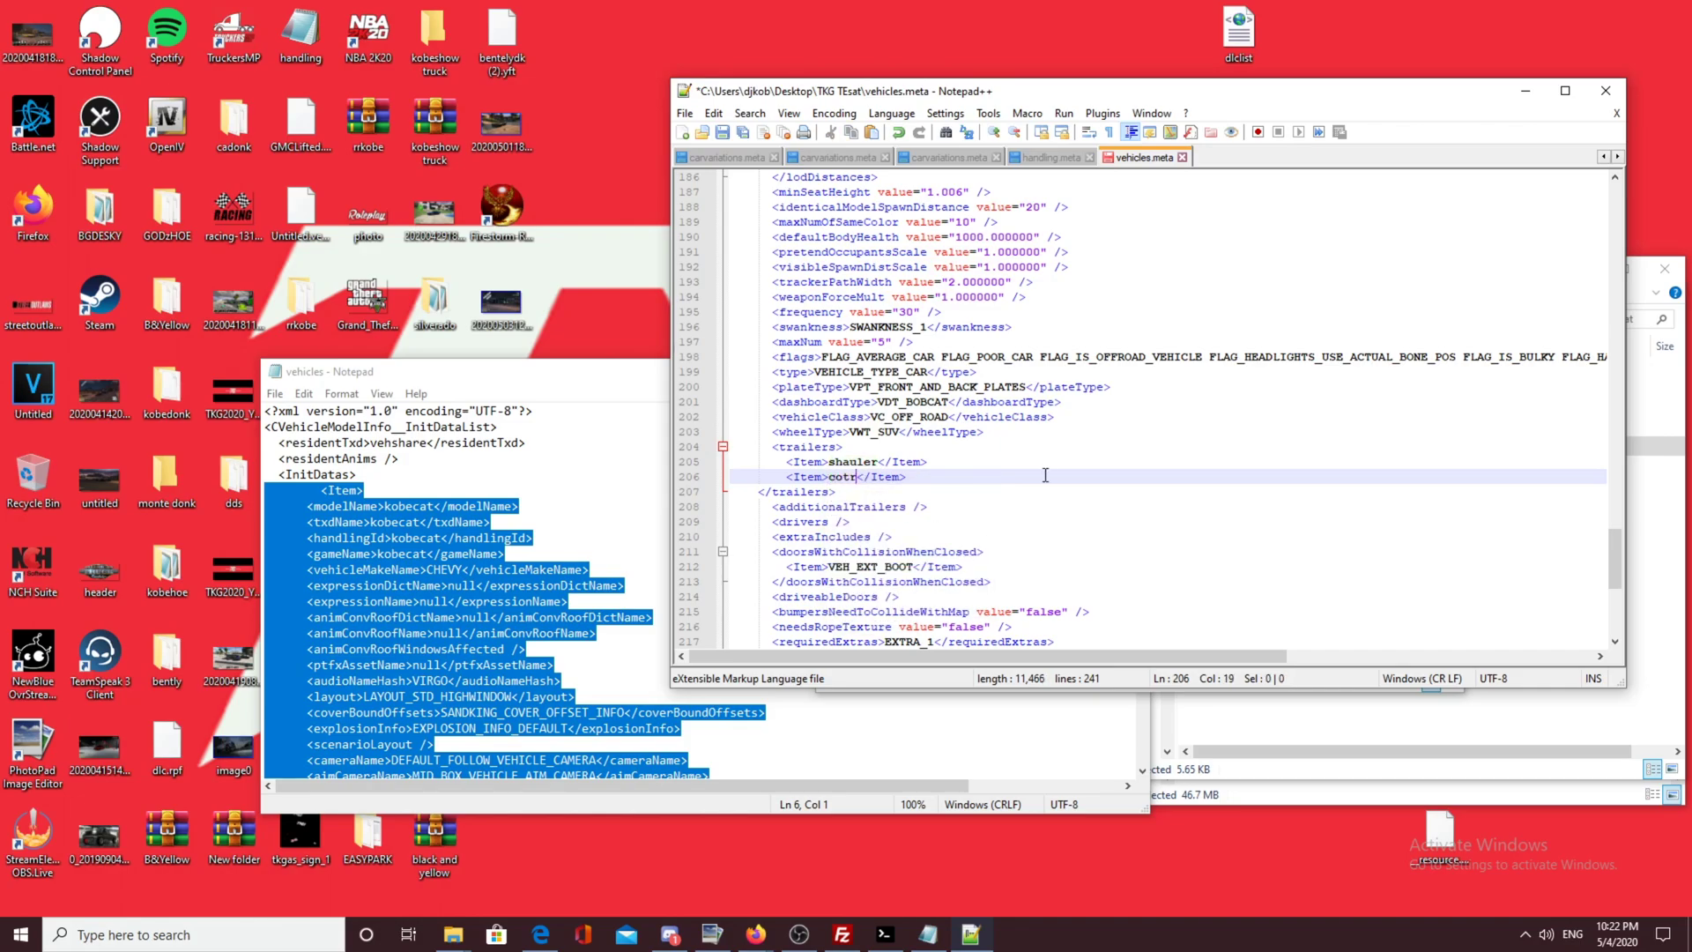
pyautogui.write('ler')
pyautogui.press('Right')
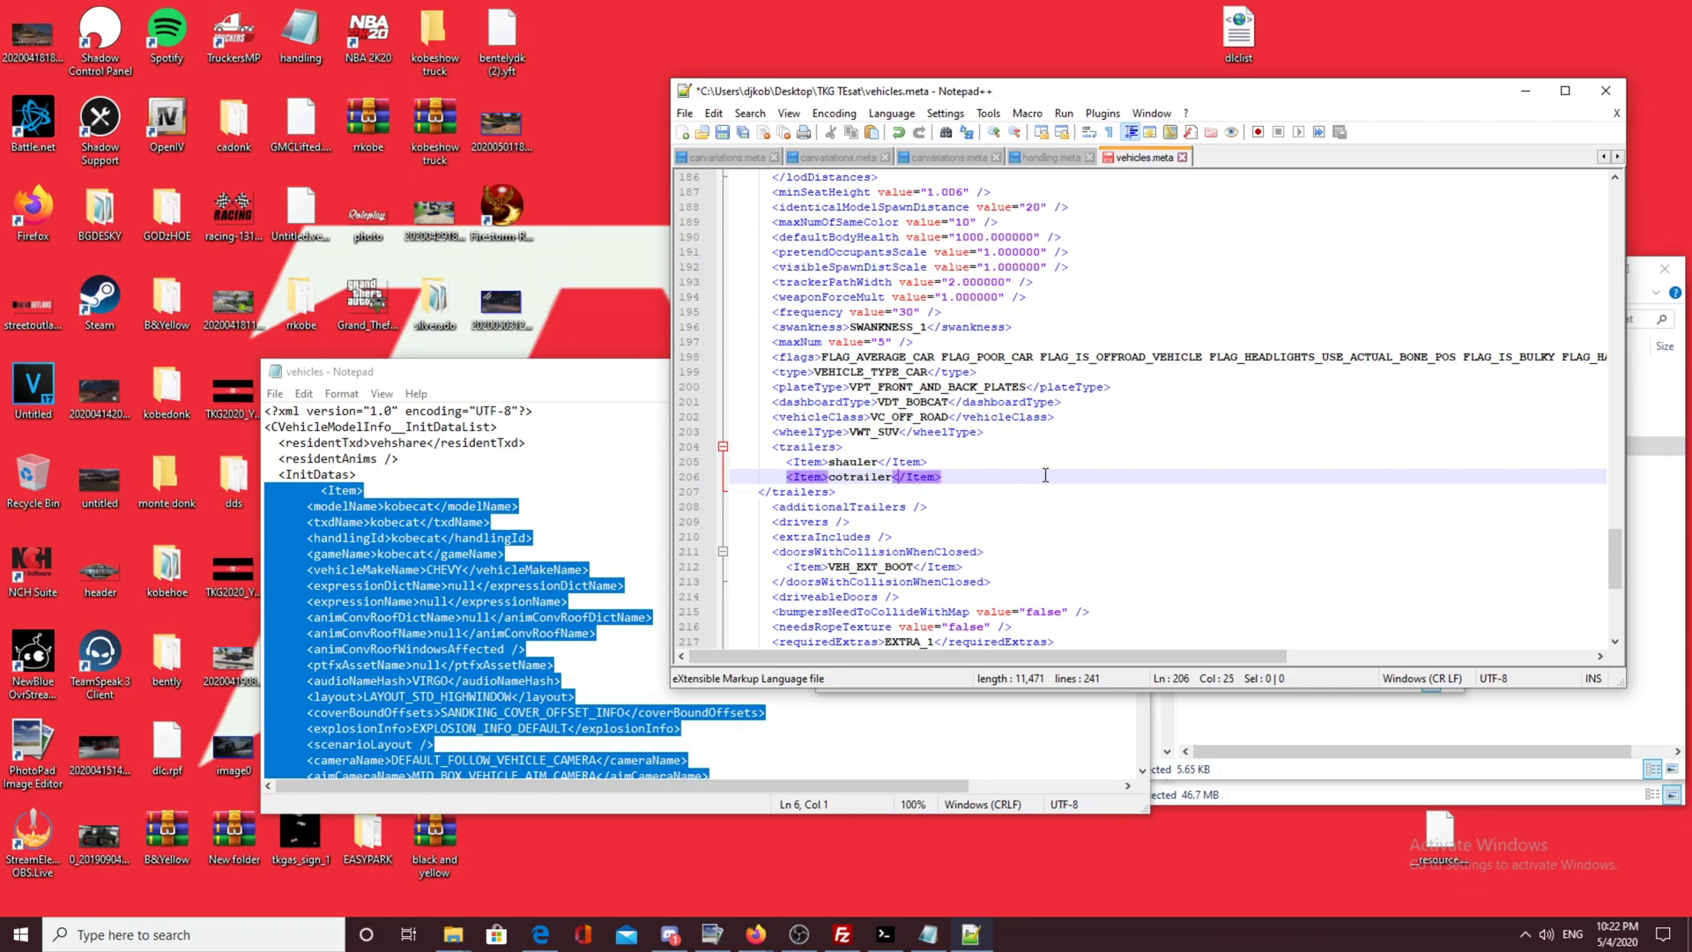
# Step: Add a third trailer item named thauler below cotrailer from another copy of the shauler item, and save vehicles.meta
pyautogui.press('Right')
pyautogui.press('Right')
pyautogui.press('Return')
pyautogui.hotkey('ctrl', 'v')
pyautogui.press('Left')
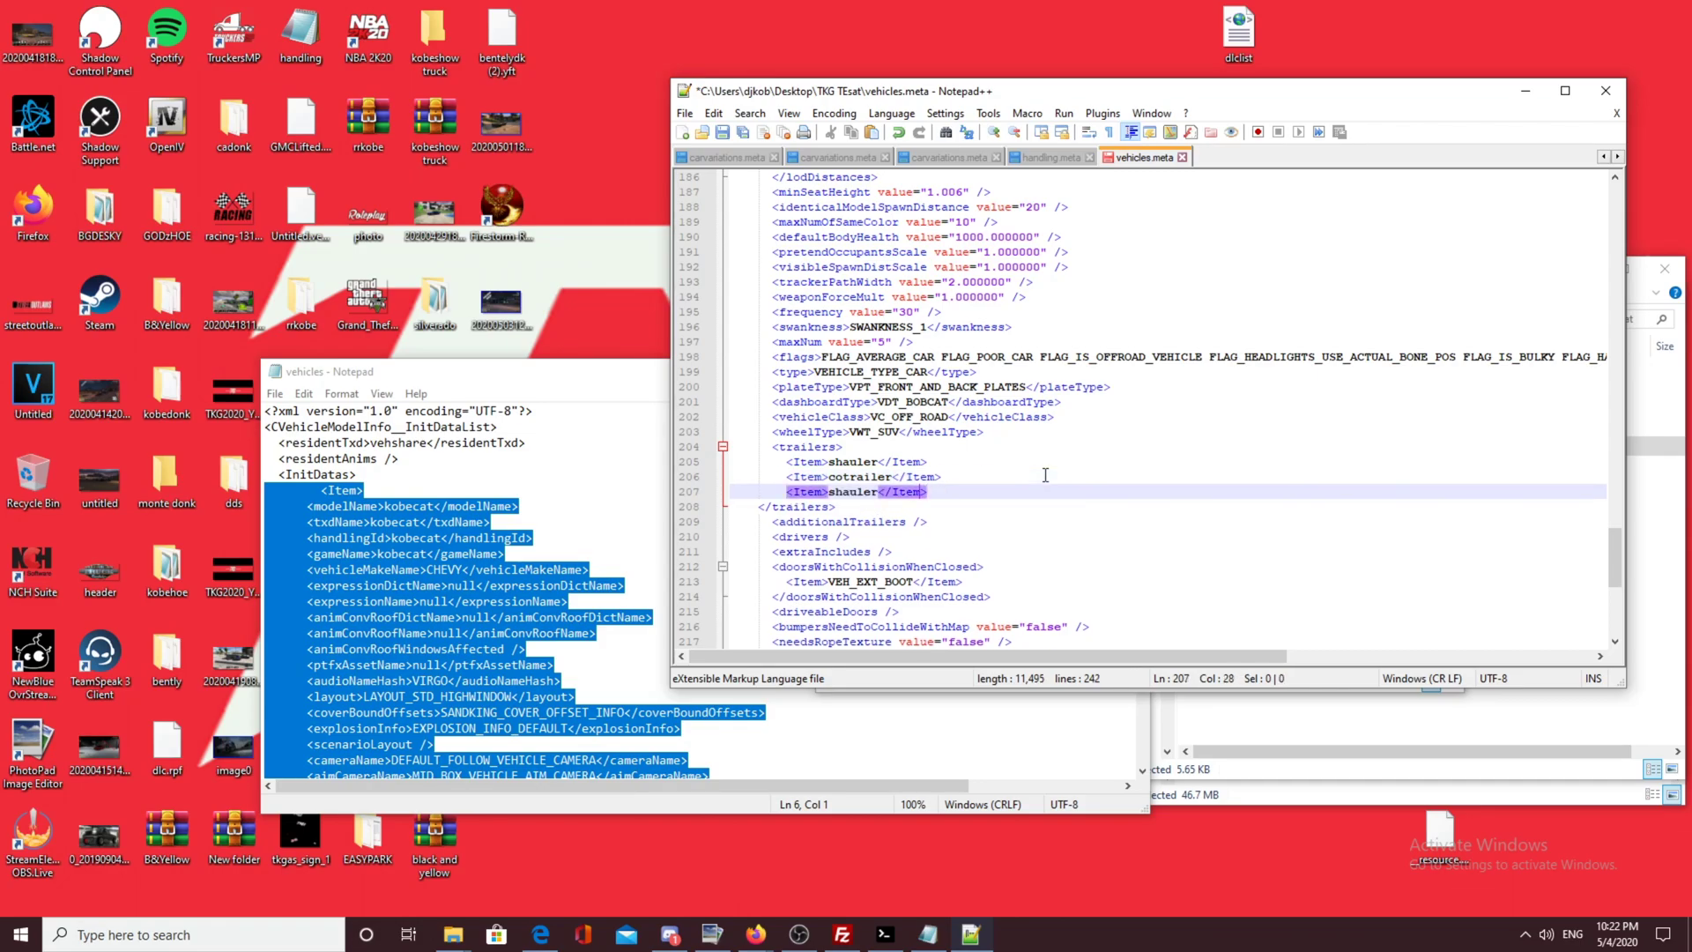
pyautogui.press('Left')
pyautogui.press('Left')
pyautogui.press('Left')
pyautogui.press('BackSpace')
pyautogui.write('t')
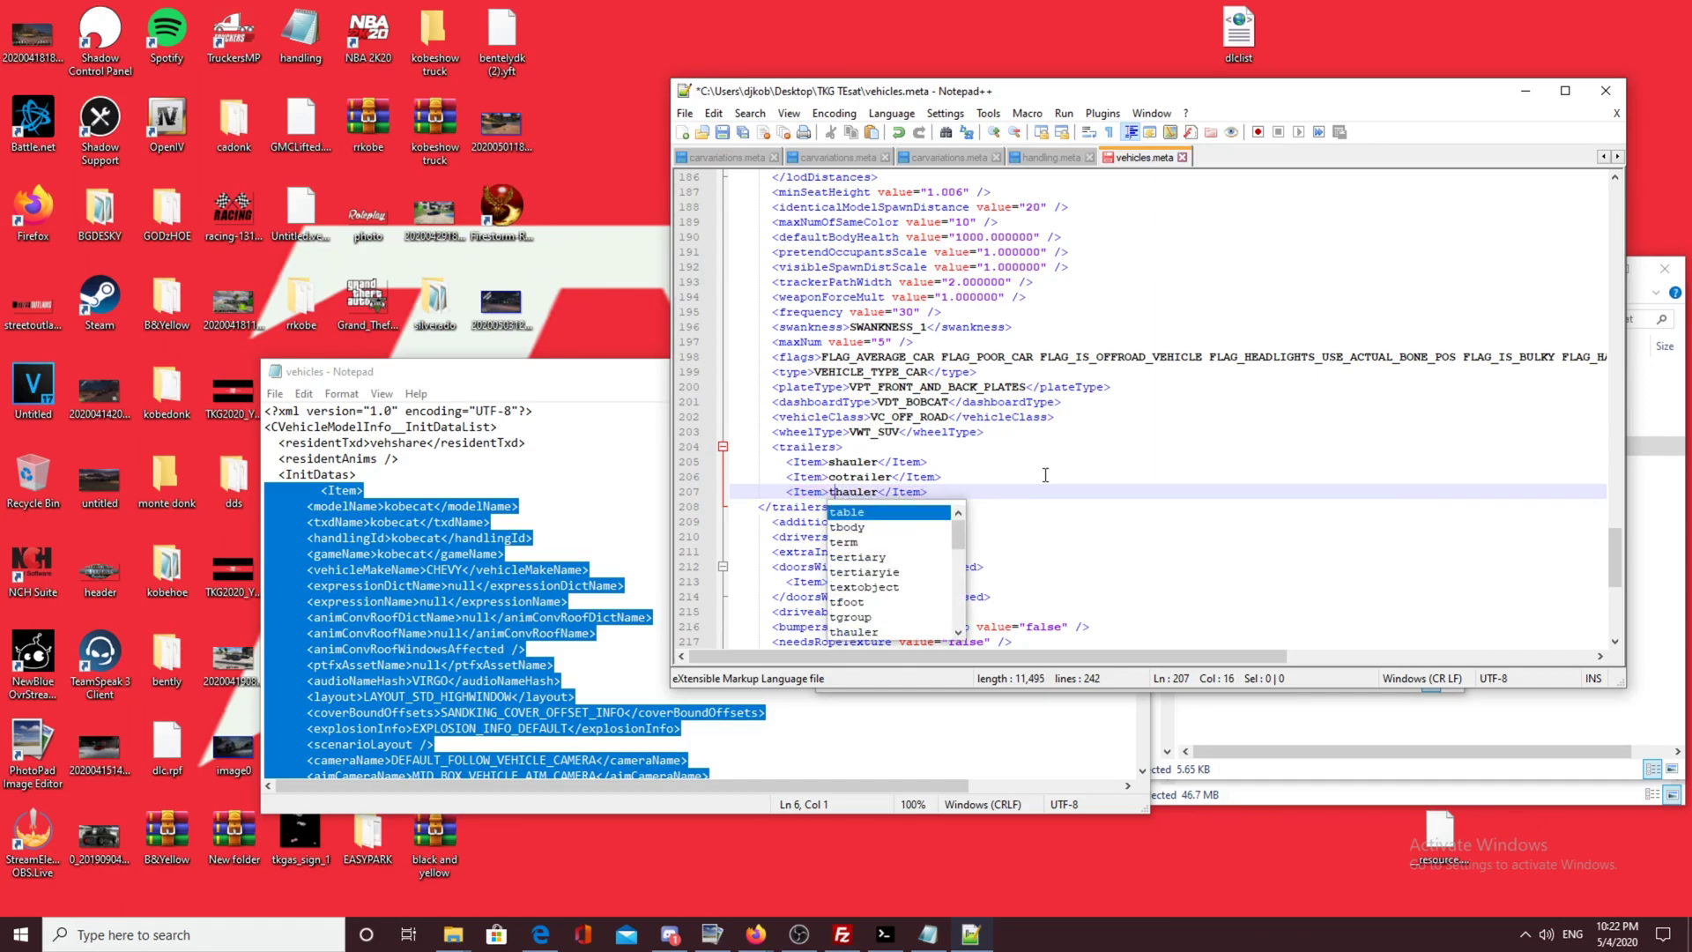
pyautogui.hotkey('ctrl', 's')
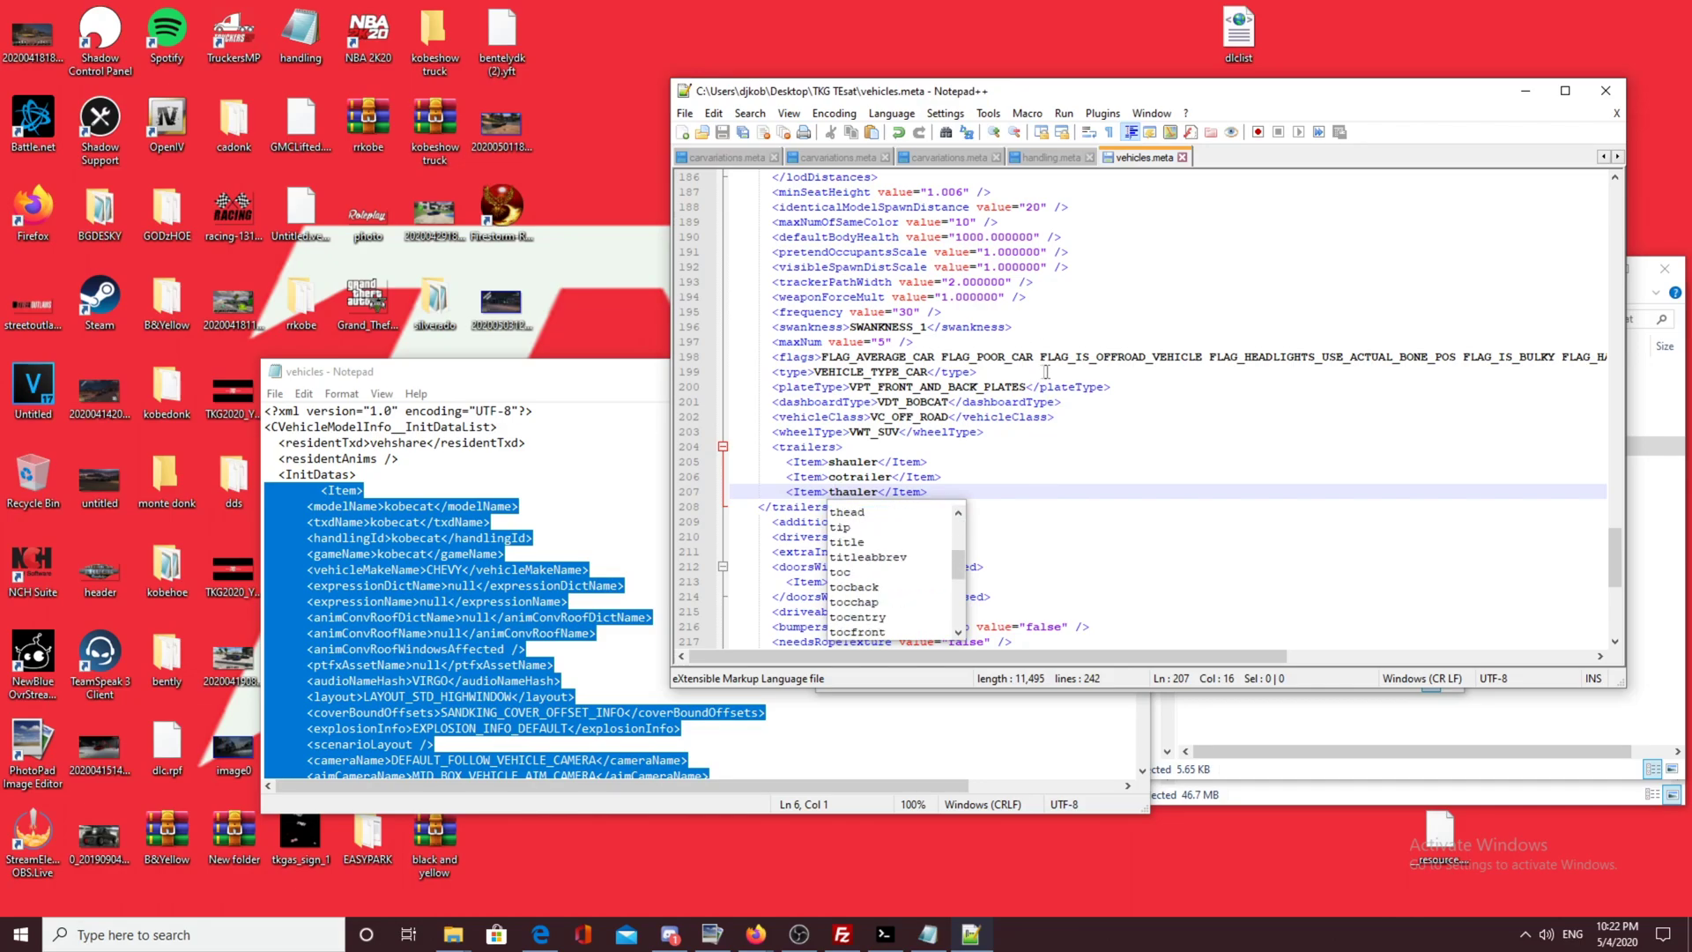
# Step: Close both vehicles.meta files and the kobecat folder
pyautogui.click(508, 372)
pyautogui.click(1131, 371)
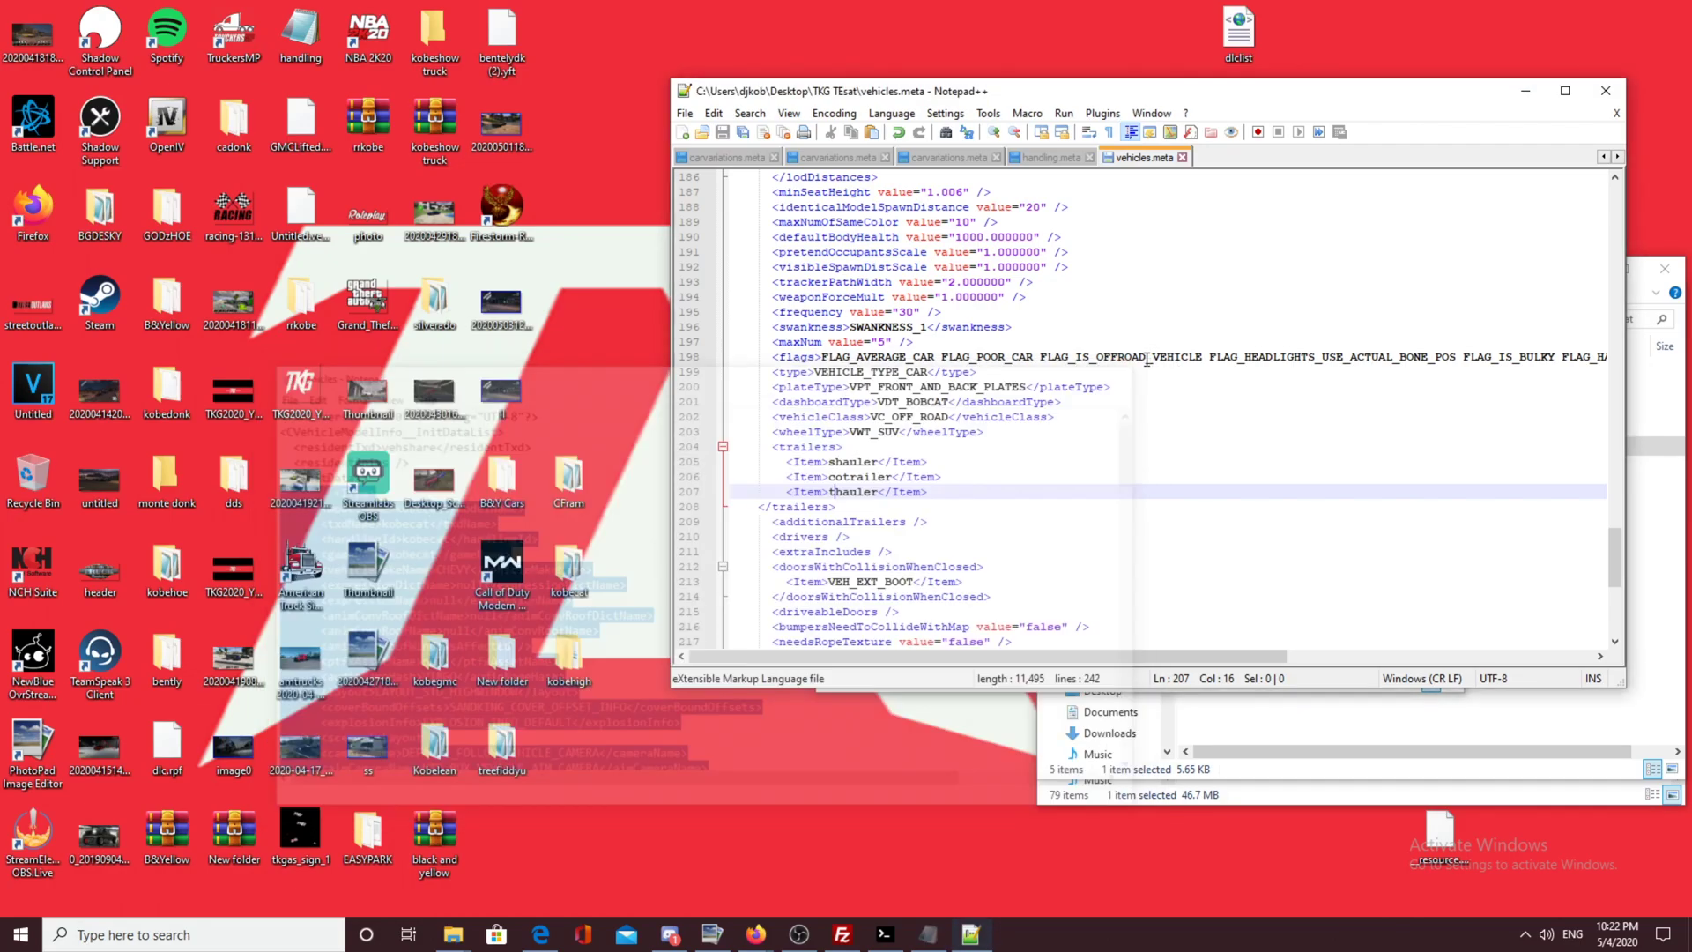
pyautogui.click(1606, 91)
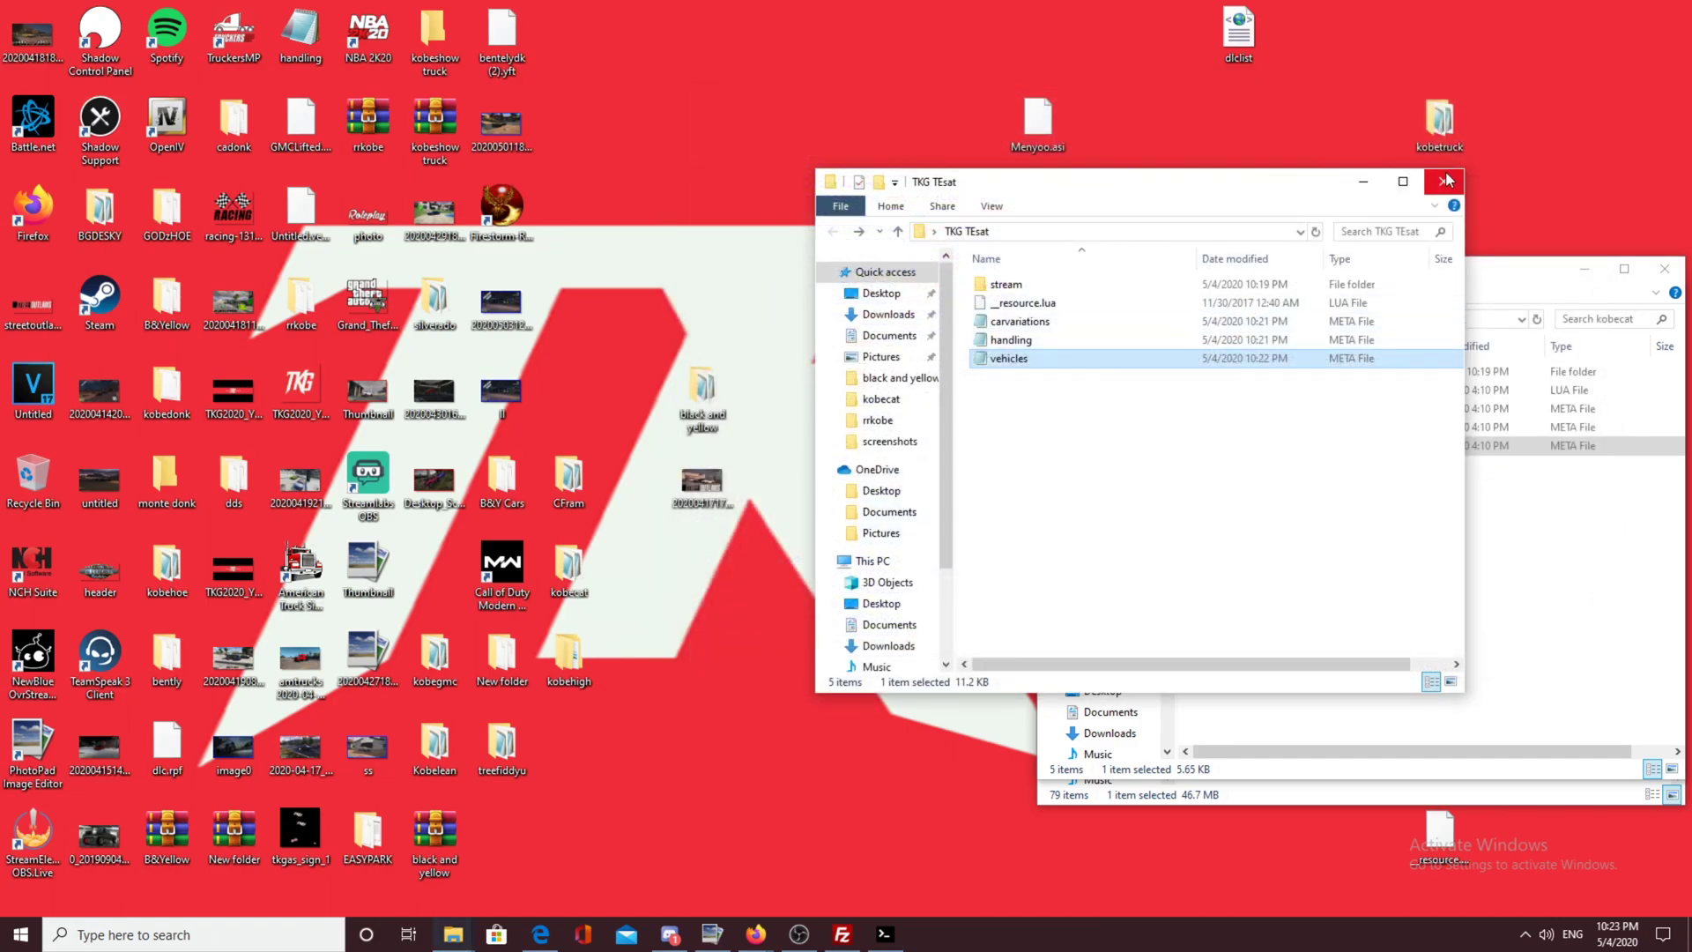
pyautogui.click(1525, 520)
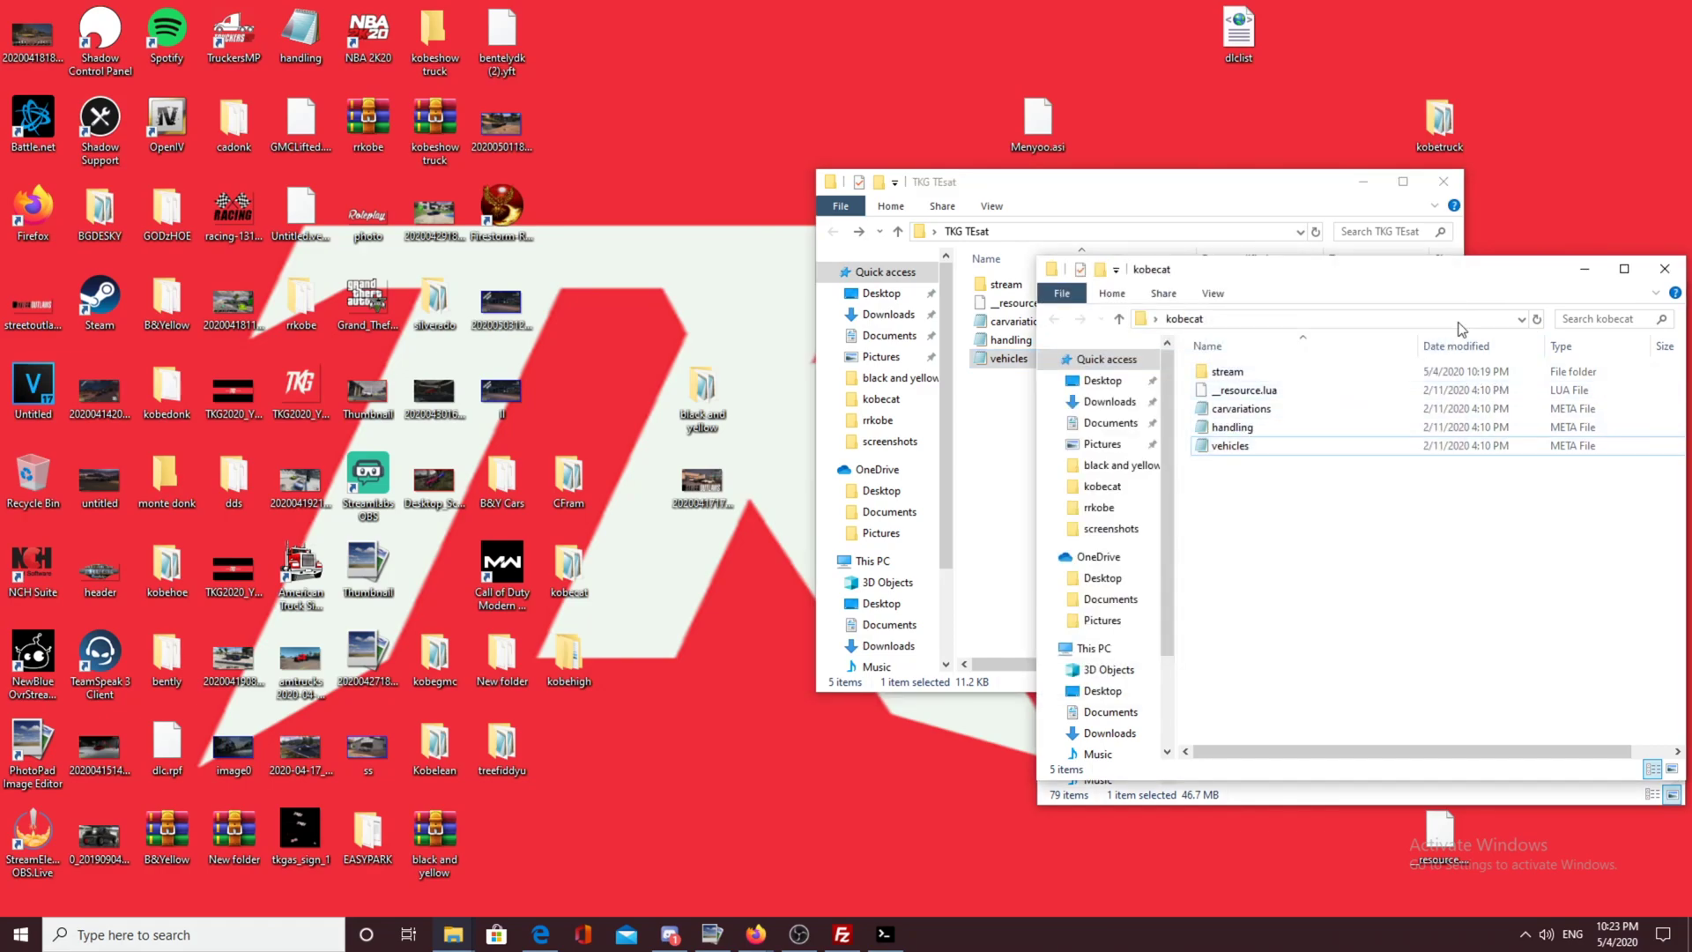
pyautogui.click(1665, 273)
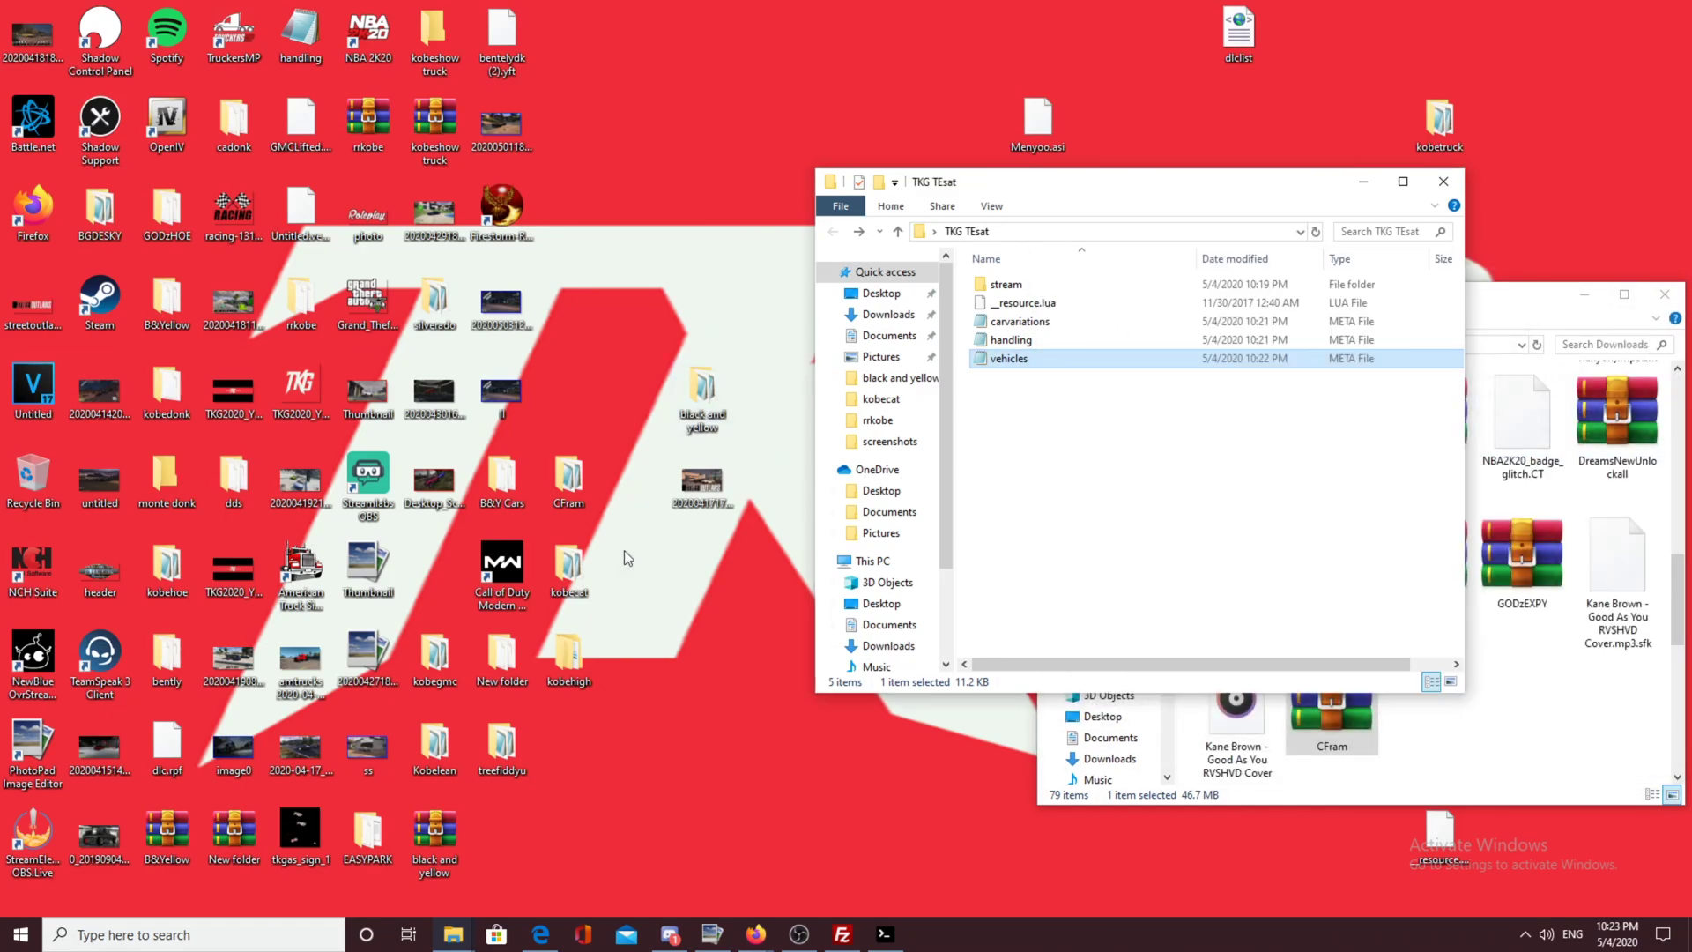
# Step: Copy the <Item> block from the desktop CFram folder's carvariations.meta to a new line before </variationData> in TKG TEsat's carvariations.meta using Notepad++
pyautogui.doubleClick(584, 497)
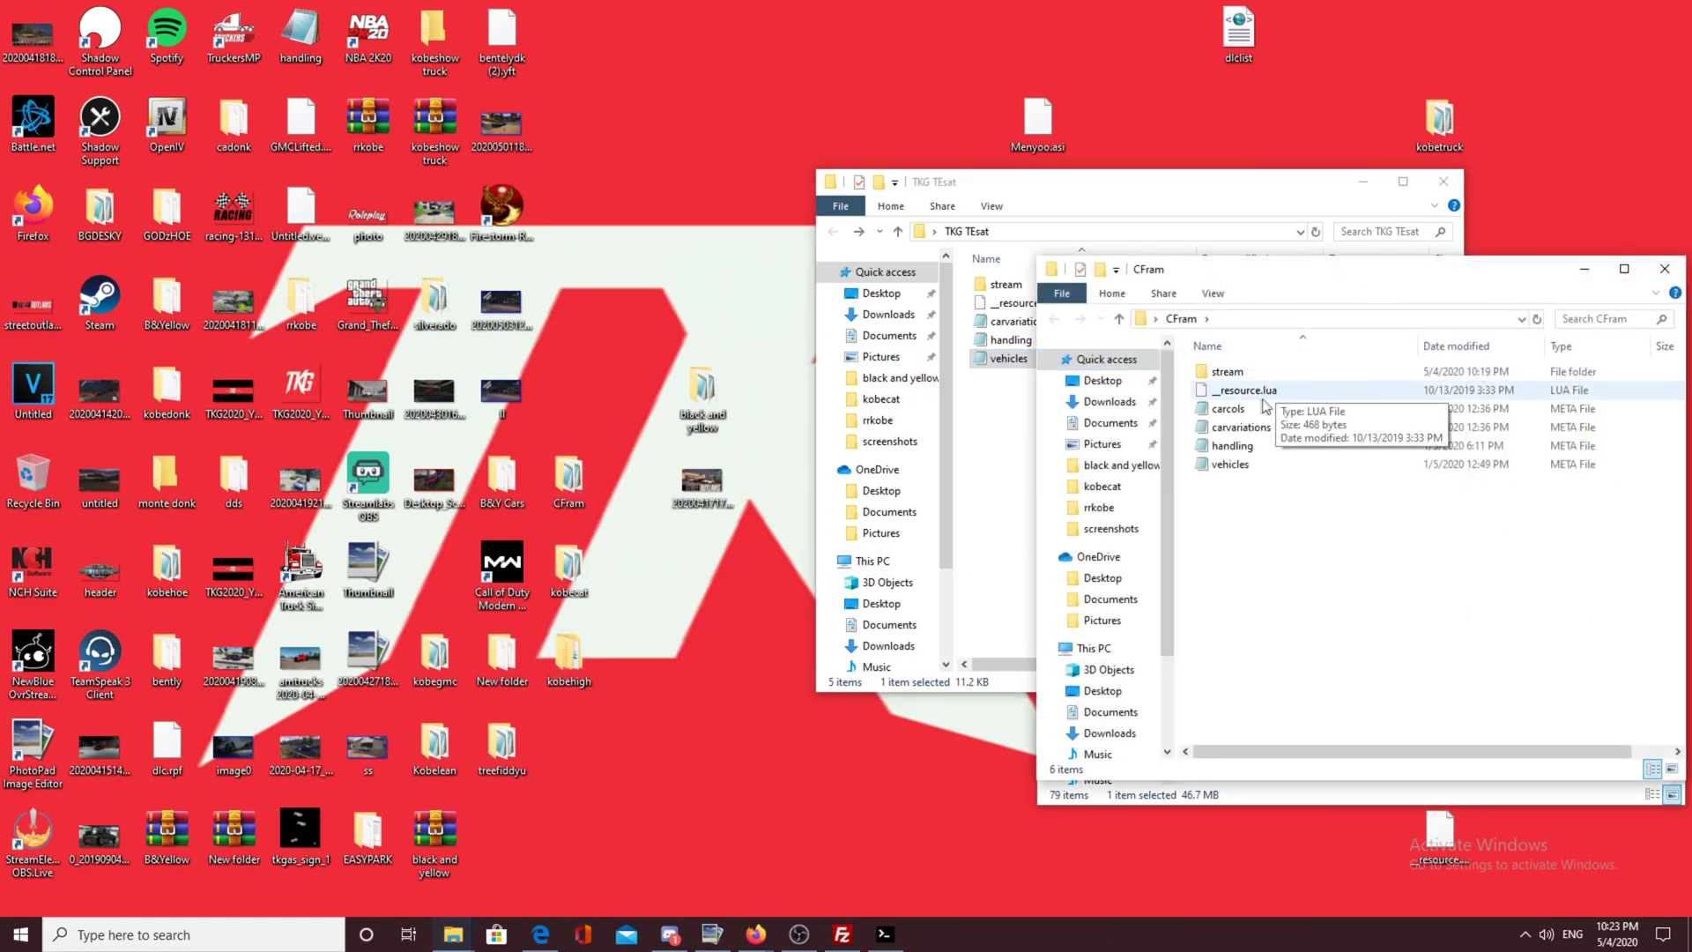
pyautogui.doubleClick(1250, 428)
pyautogui.moveTo(283, 632); pyautogui.dragTo(420, 576)
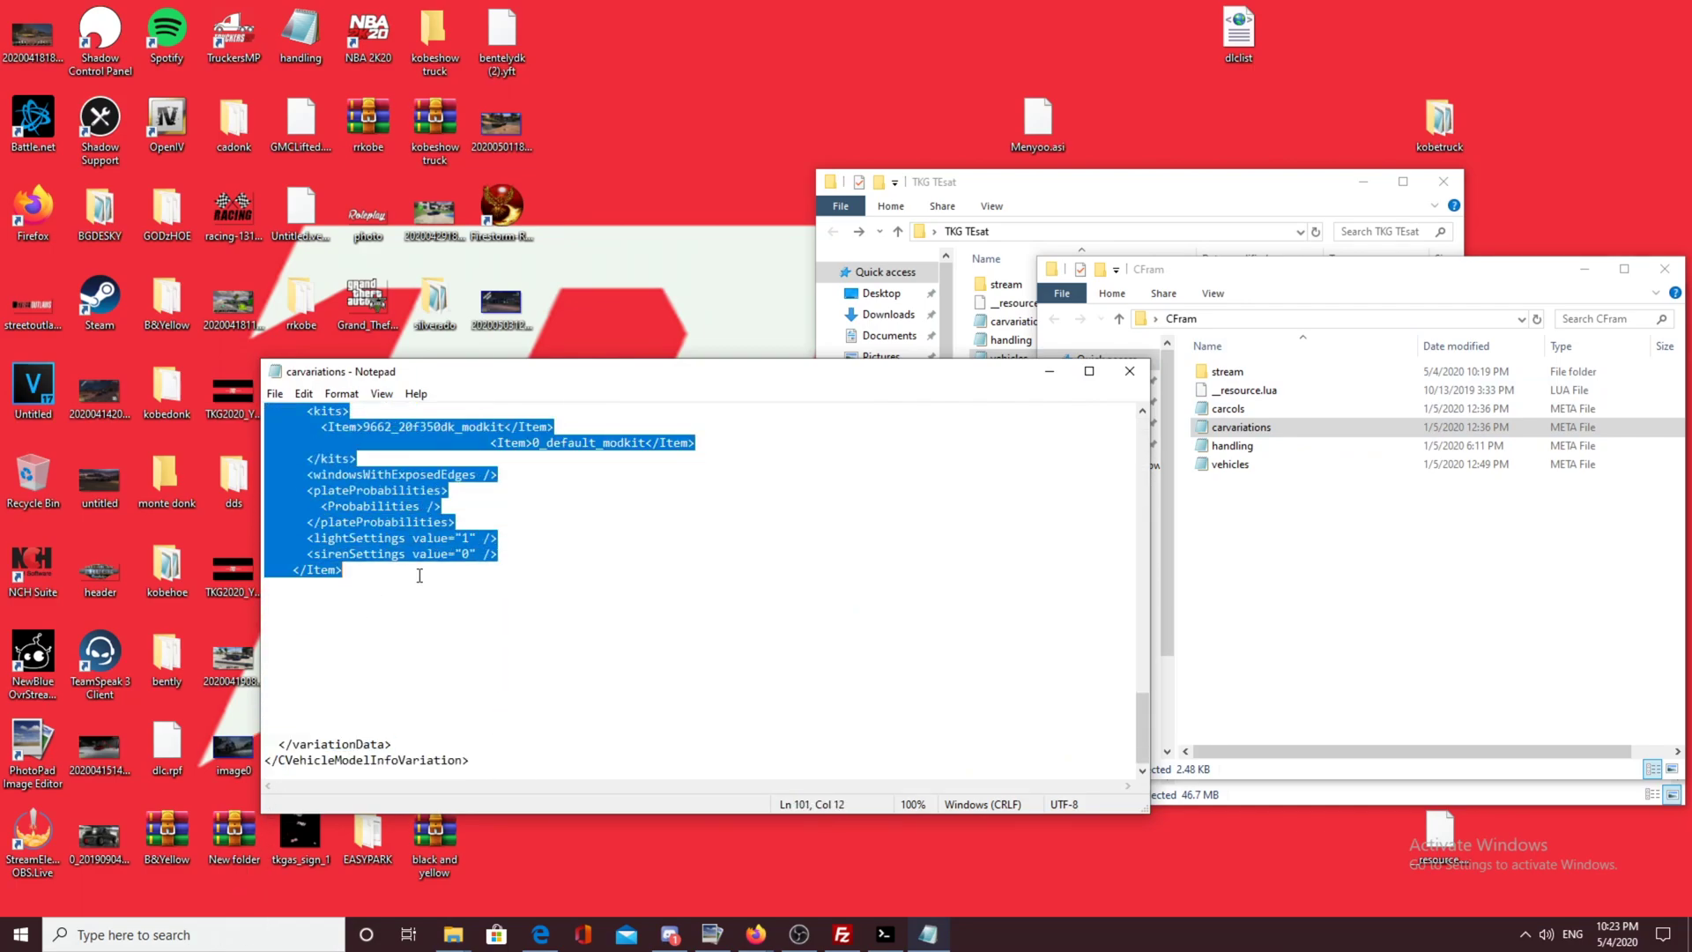
pyautogui.click(1012, 321)
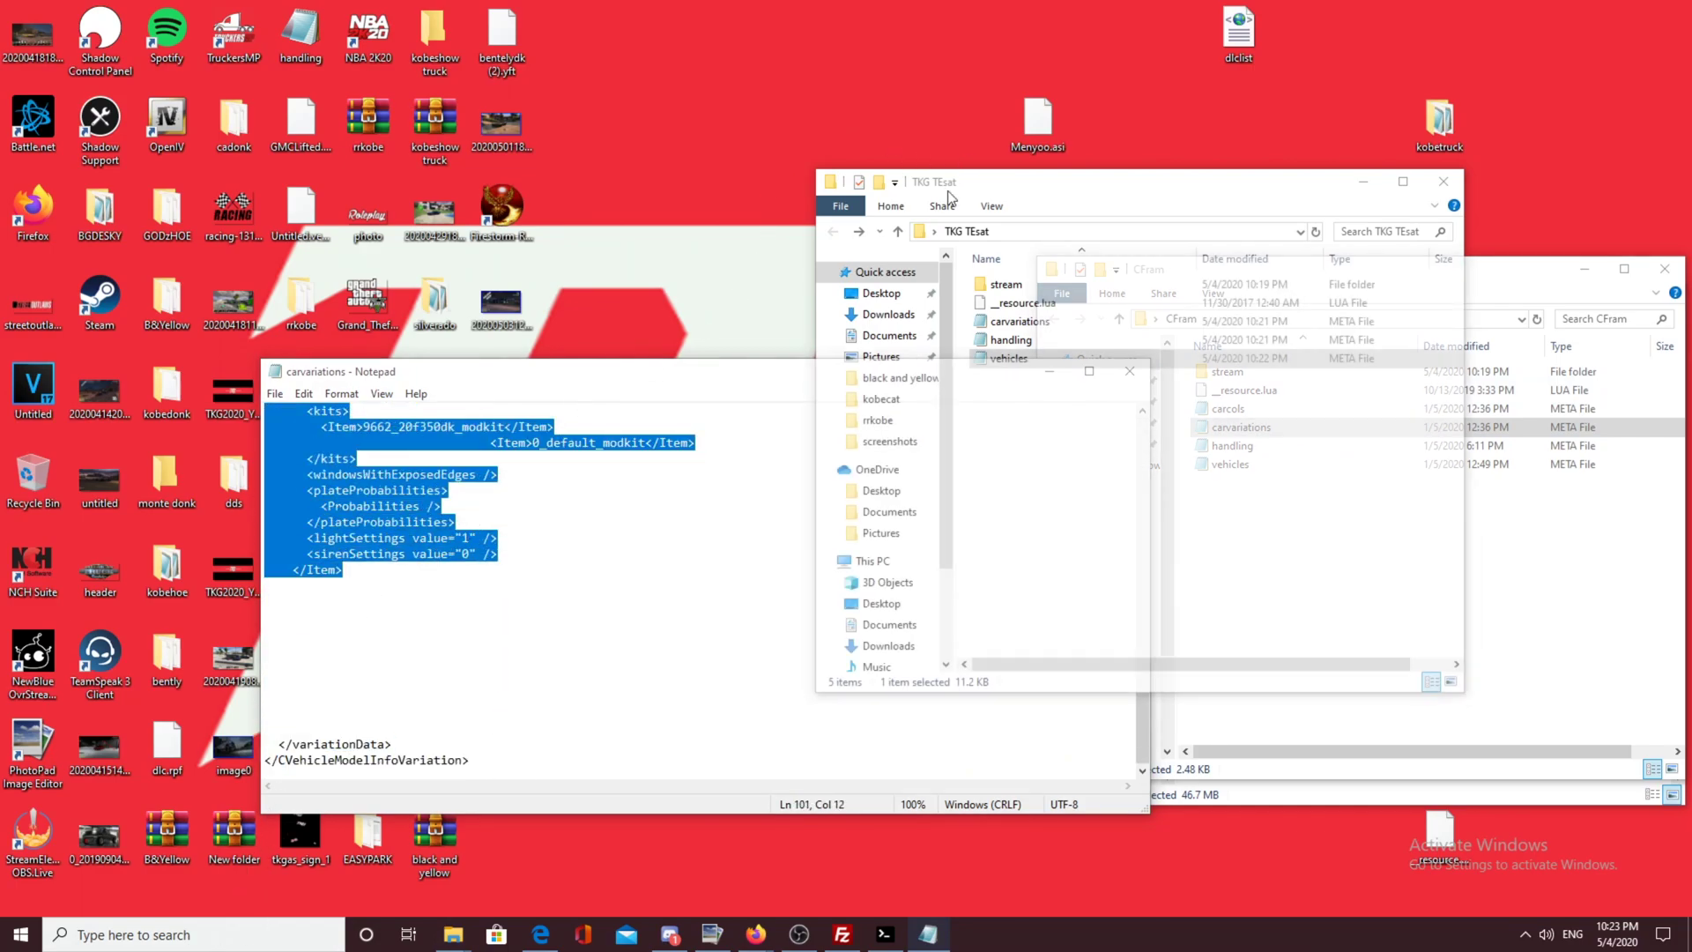
pyautogui.rightClick(1006, 336)
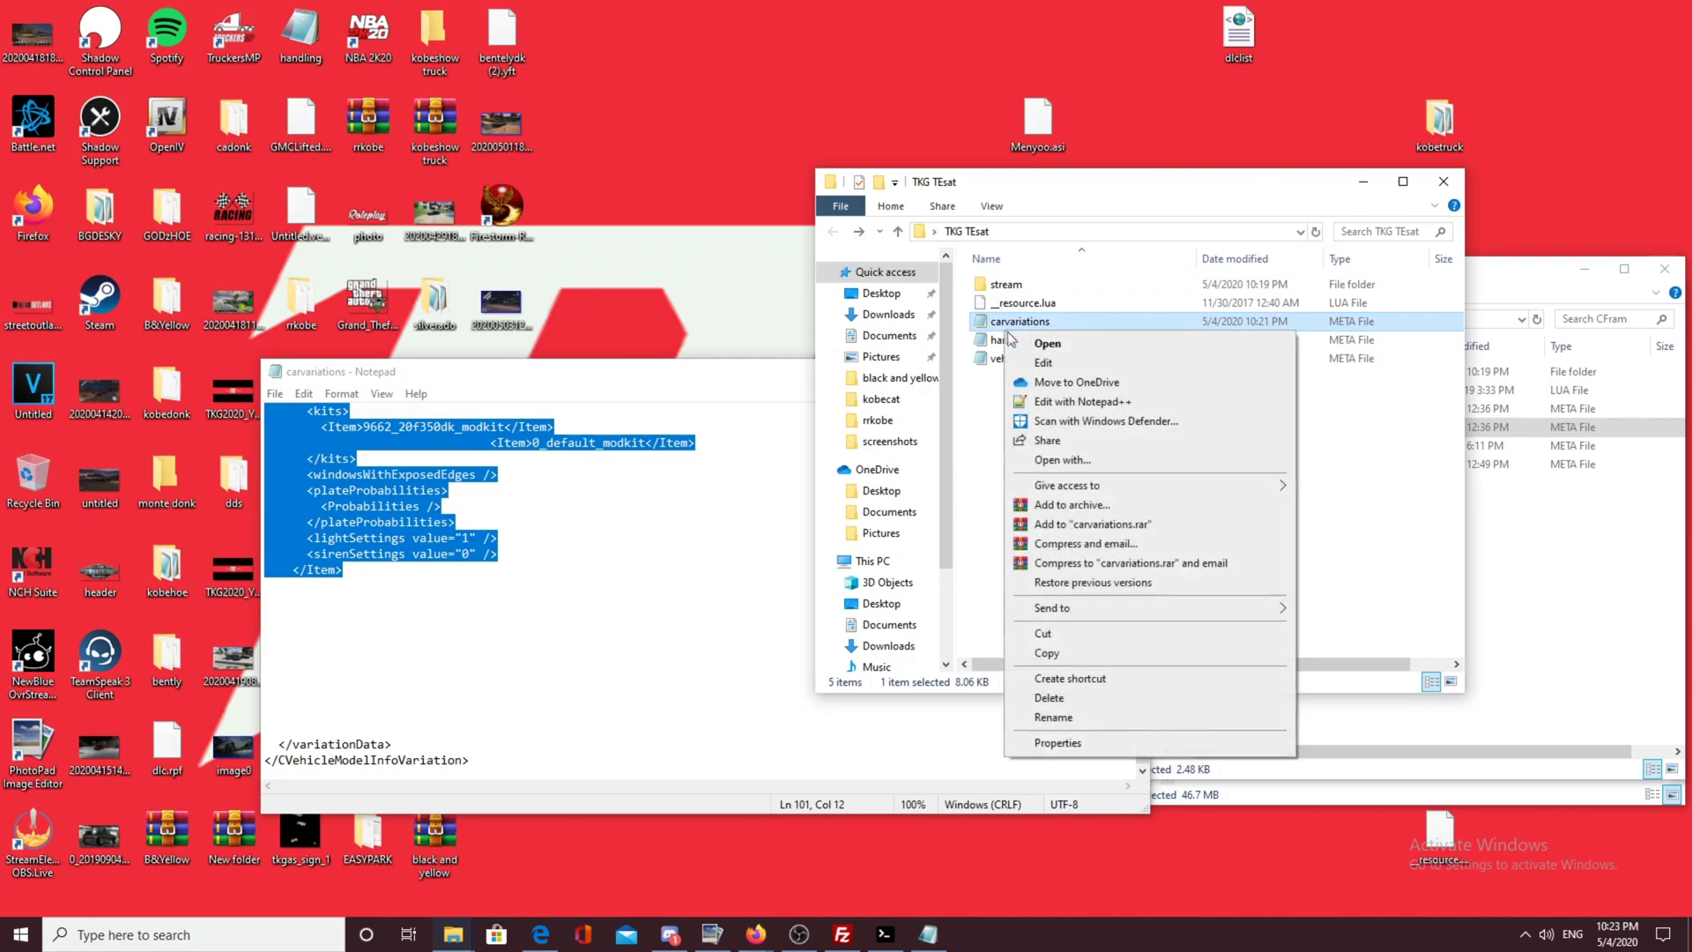
pyautogui.click(1045, 401)
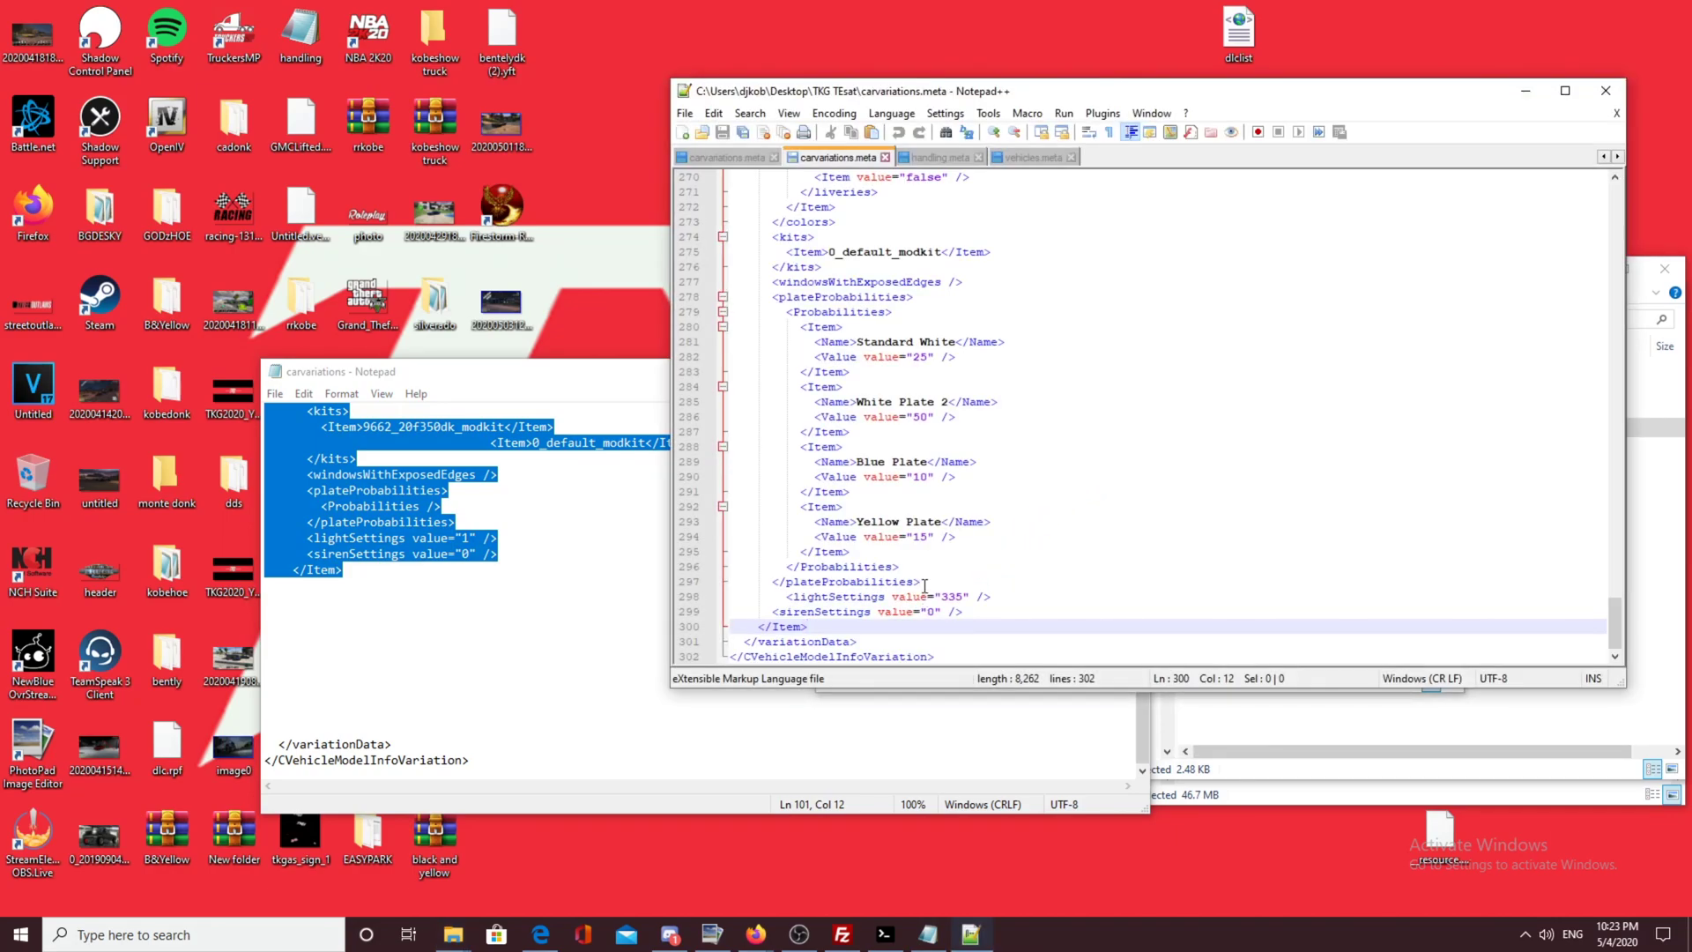
pyautogui.press('Return')
pyautogui.hotkey('ctrl', 'v')
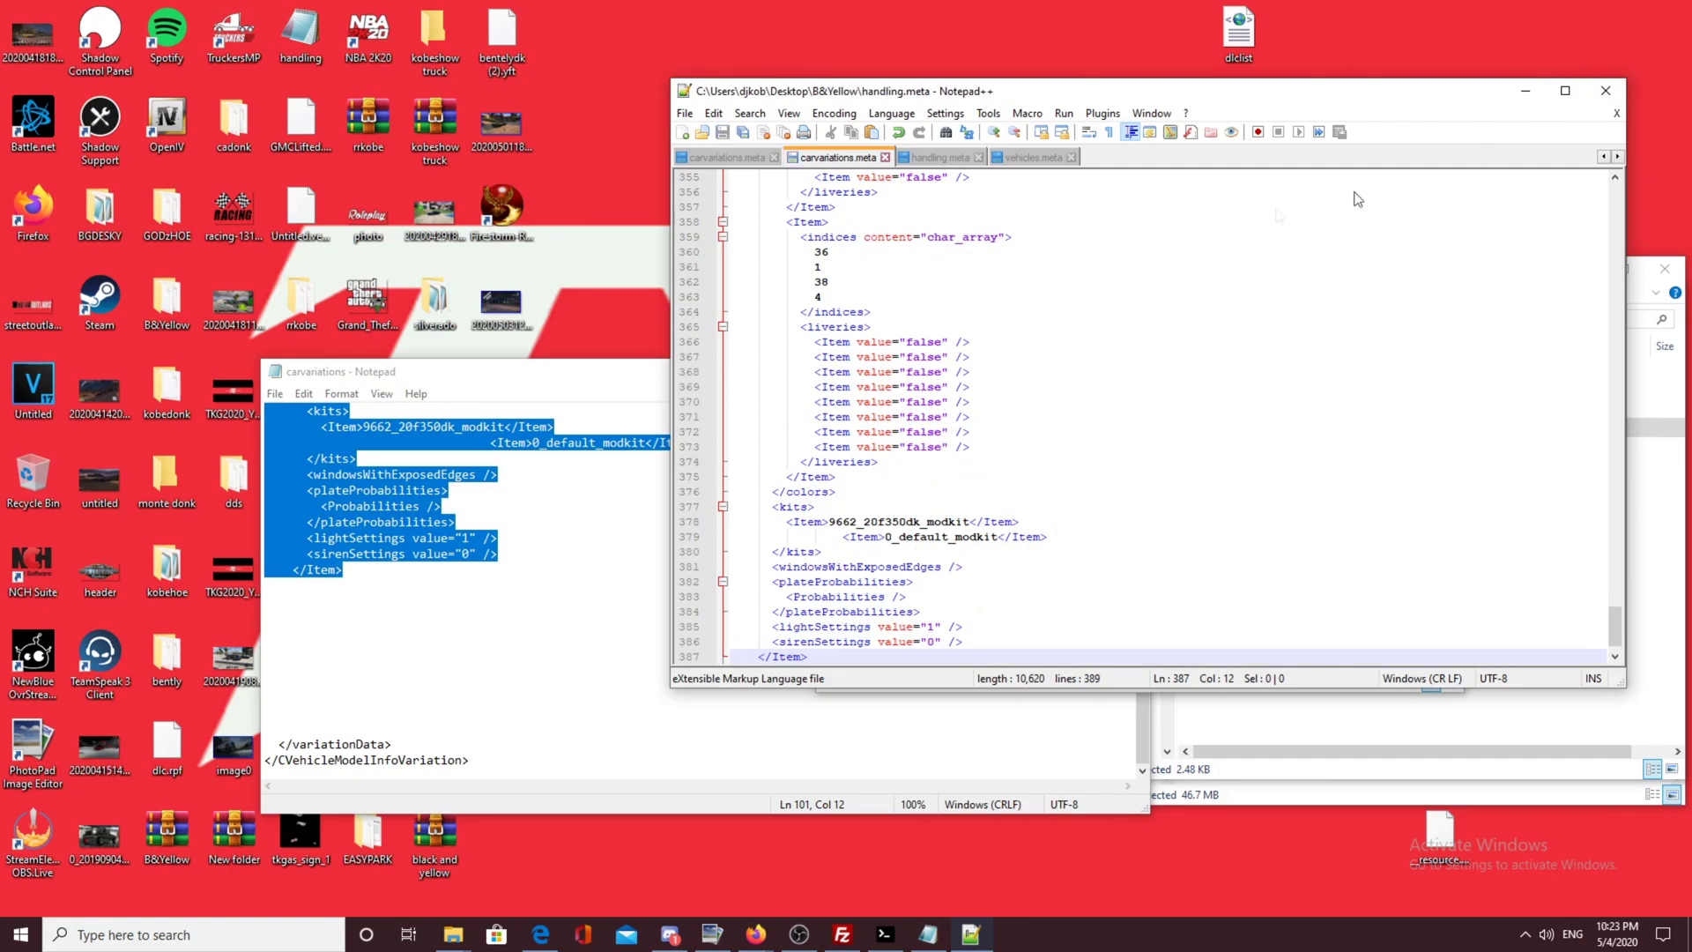
# Step: Close both open carvariations.meta files
pyautogui.click(1606, 90)
pyautogui.click(1061, 371)
pyautogui.click(1144, 371)
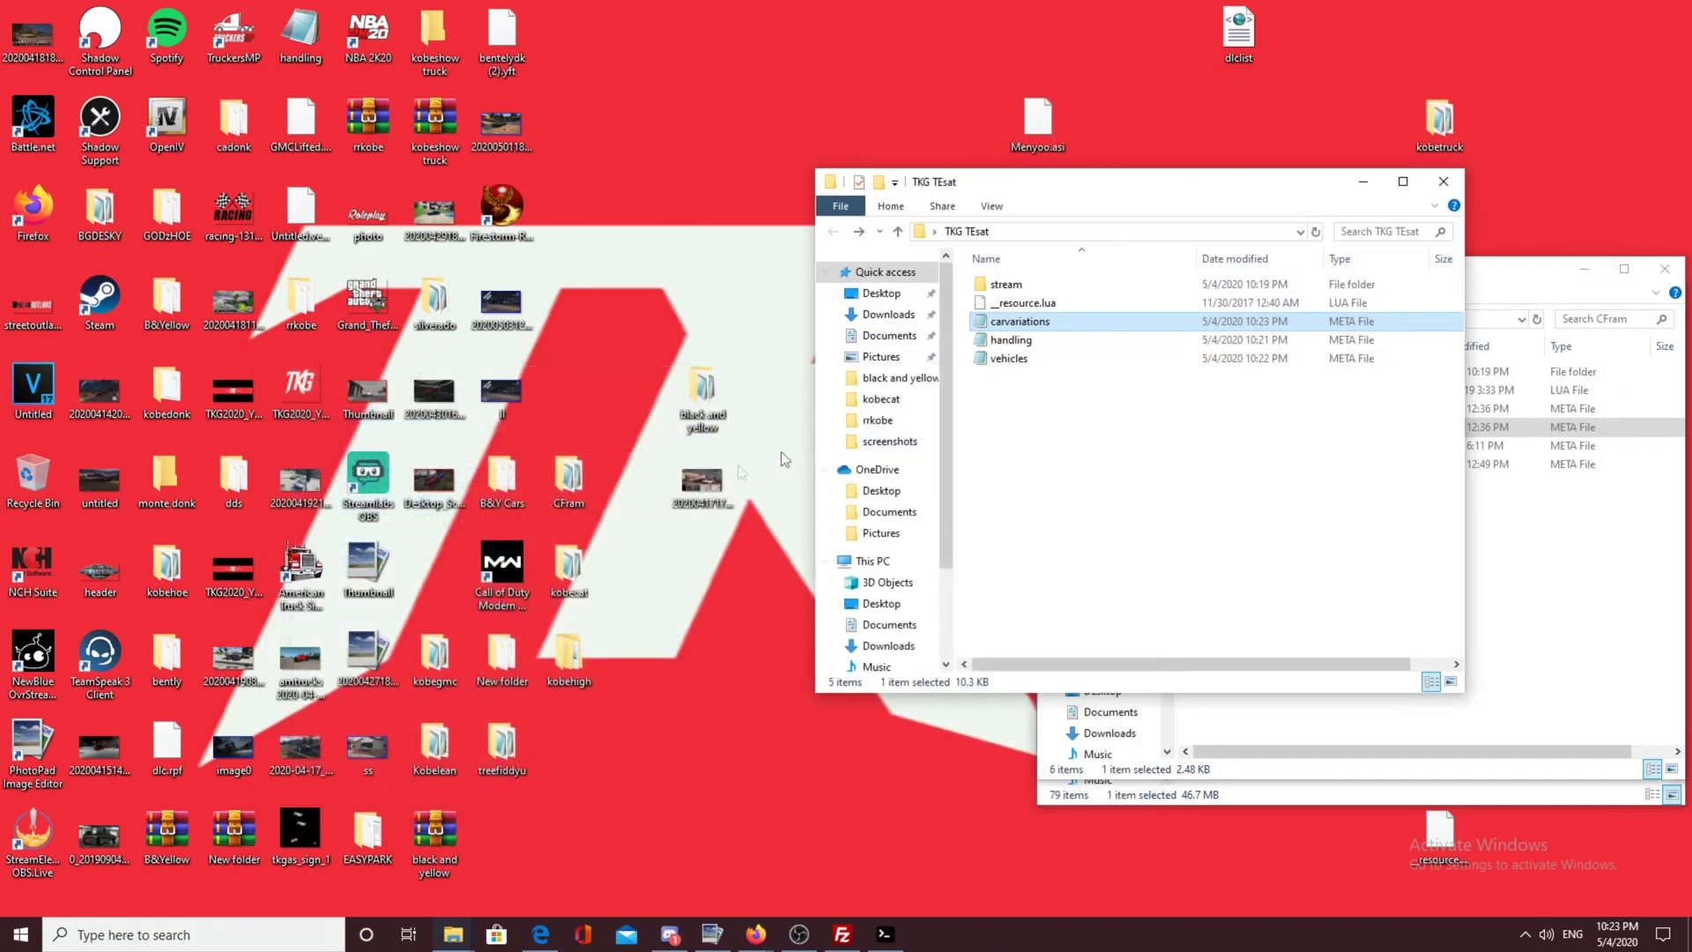
# Step: Copy the CHandlingData <Item> block from CFram's handling.meta to a new line after the last item in TKG TEsat's handling.meta, save, and close the source file
pyautogui.doubleClick(569, 481)
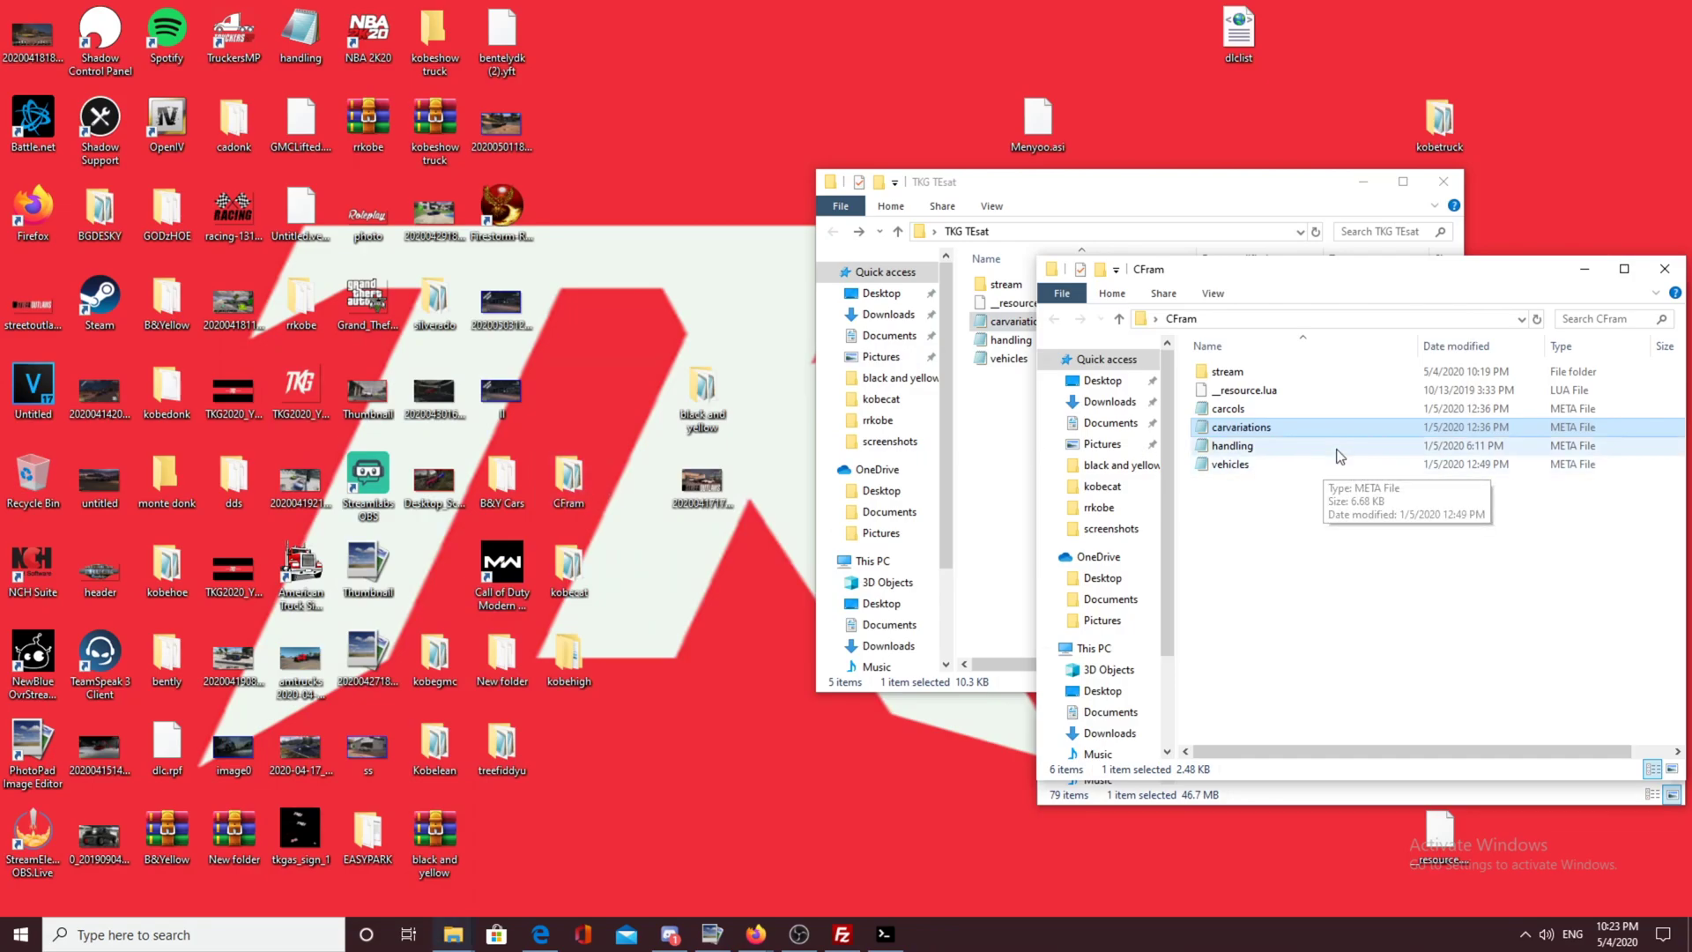
pyautogui.doubleClick(1234, 447)
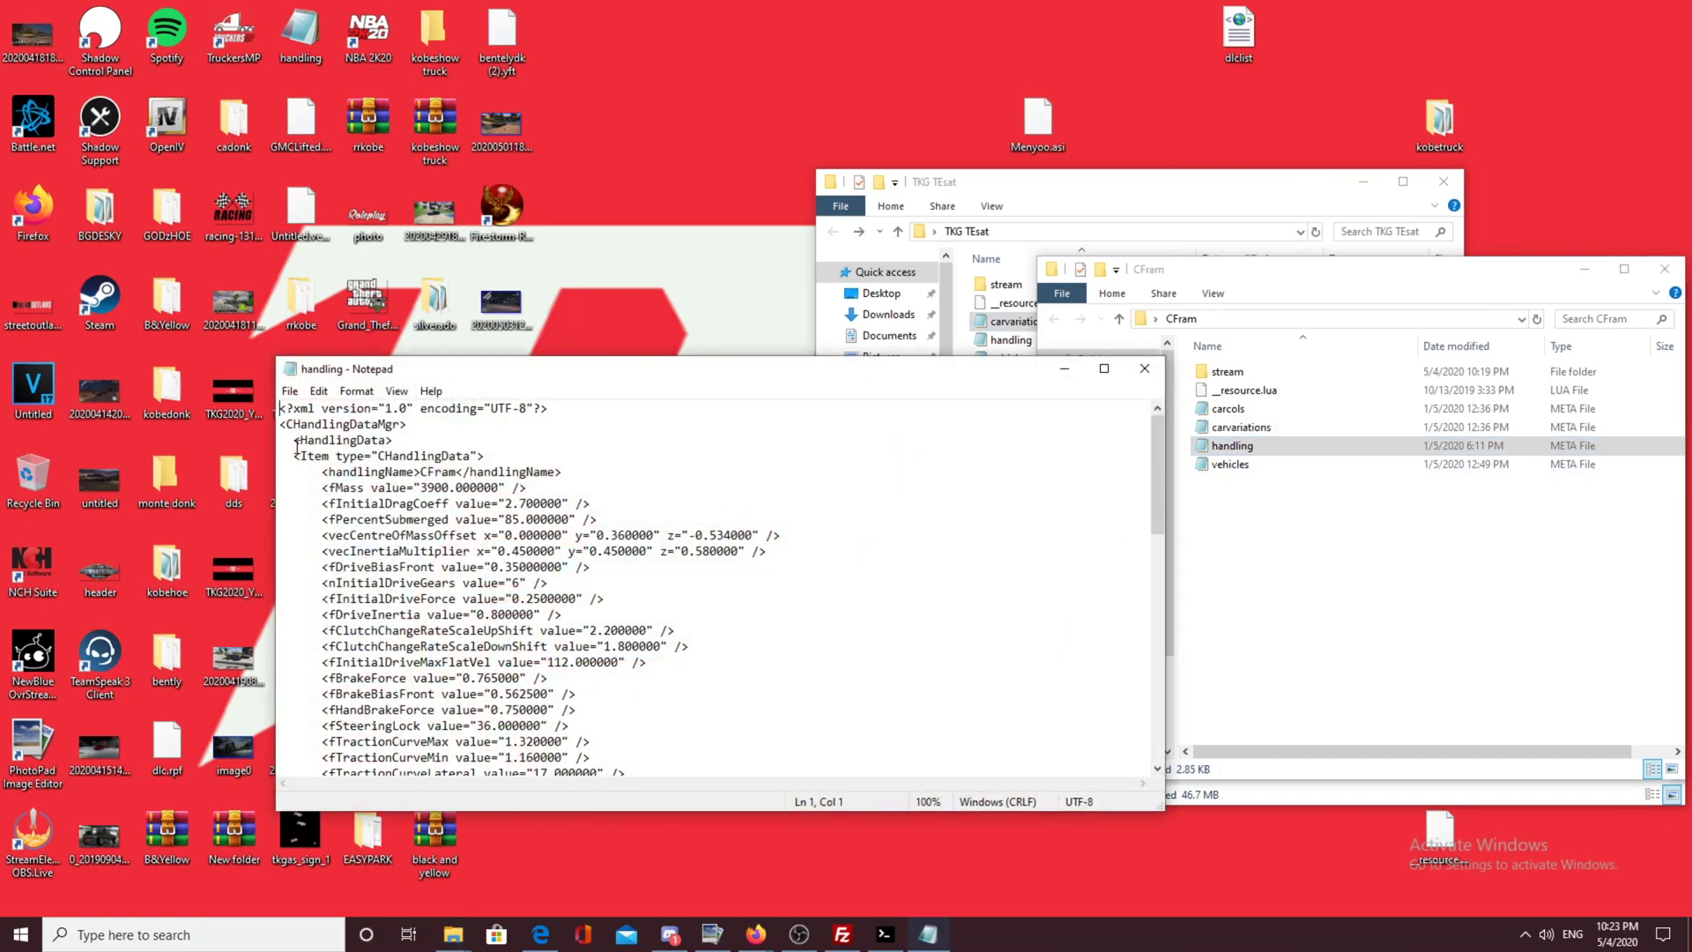
pyautogui.moveTo(292, 453); pyautogui.dragTo(302, 946)
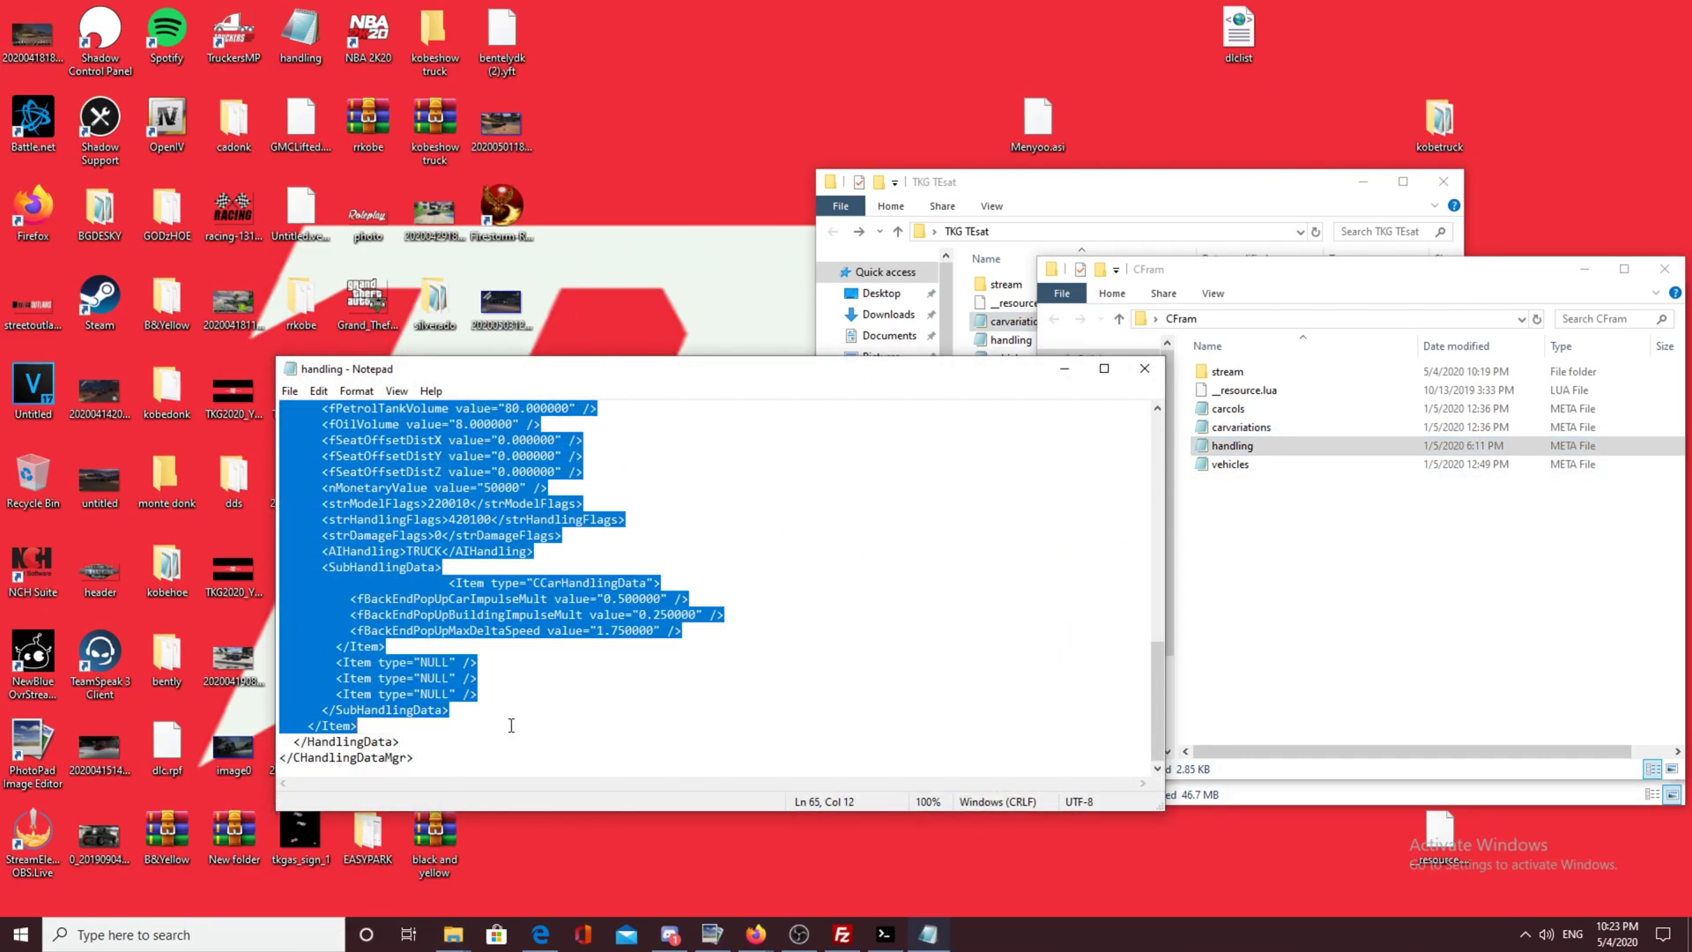
pyautogui.moveTo(988, 170); pyautogui.dragTo(998, 172)
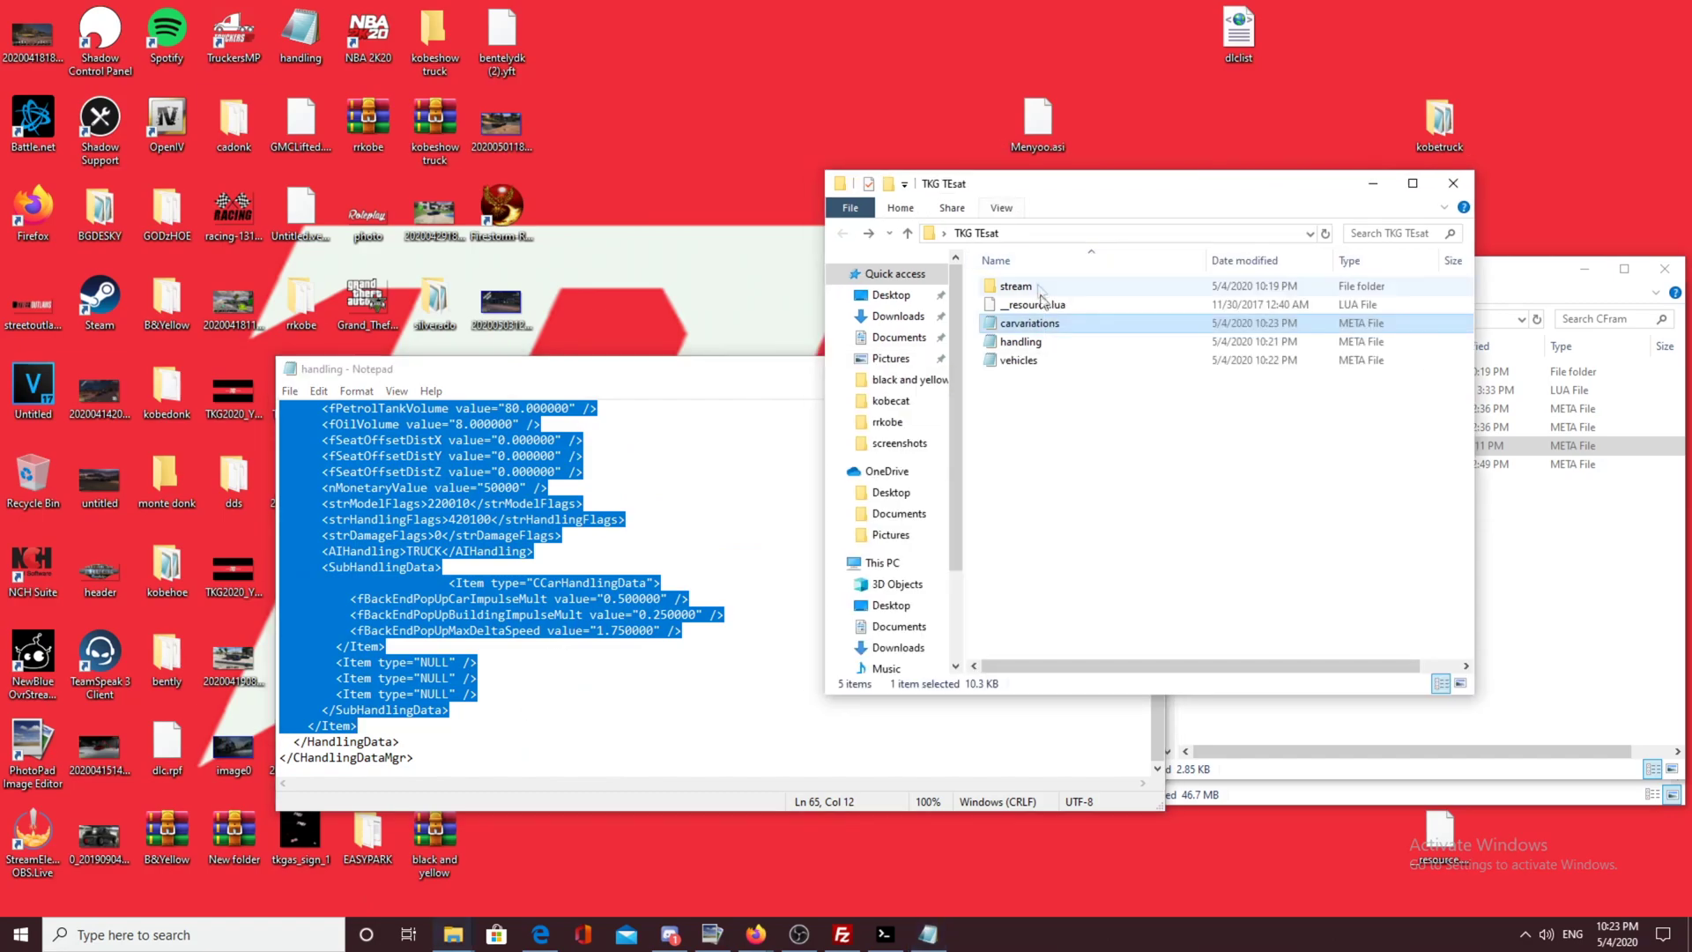
pyautogui.rightClick(1023, 342)
pyautogui.click(1112, 413)
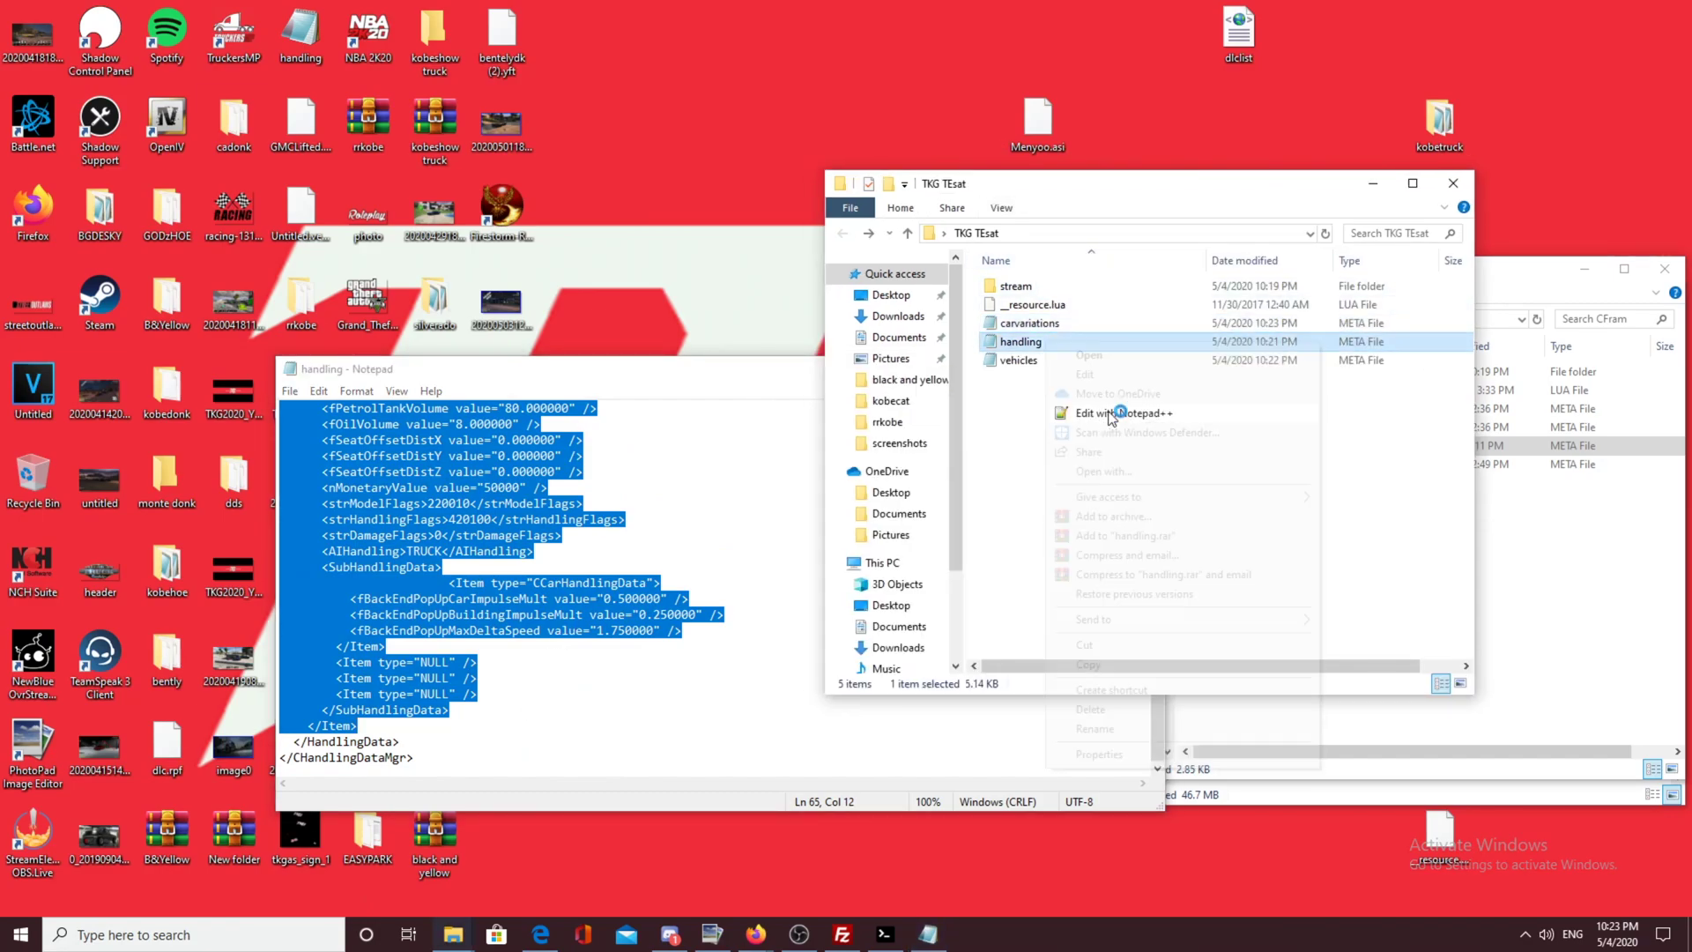
pyautogui.press('Return')
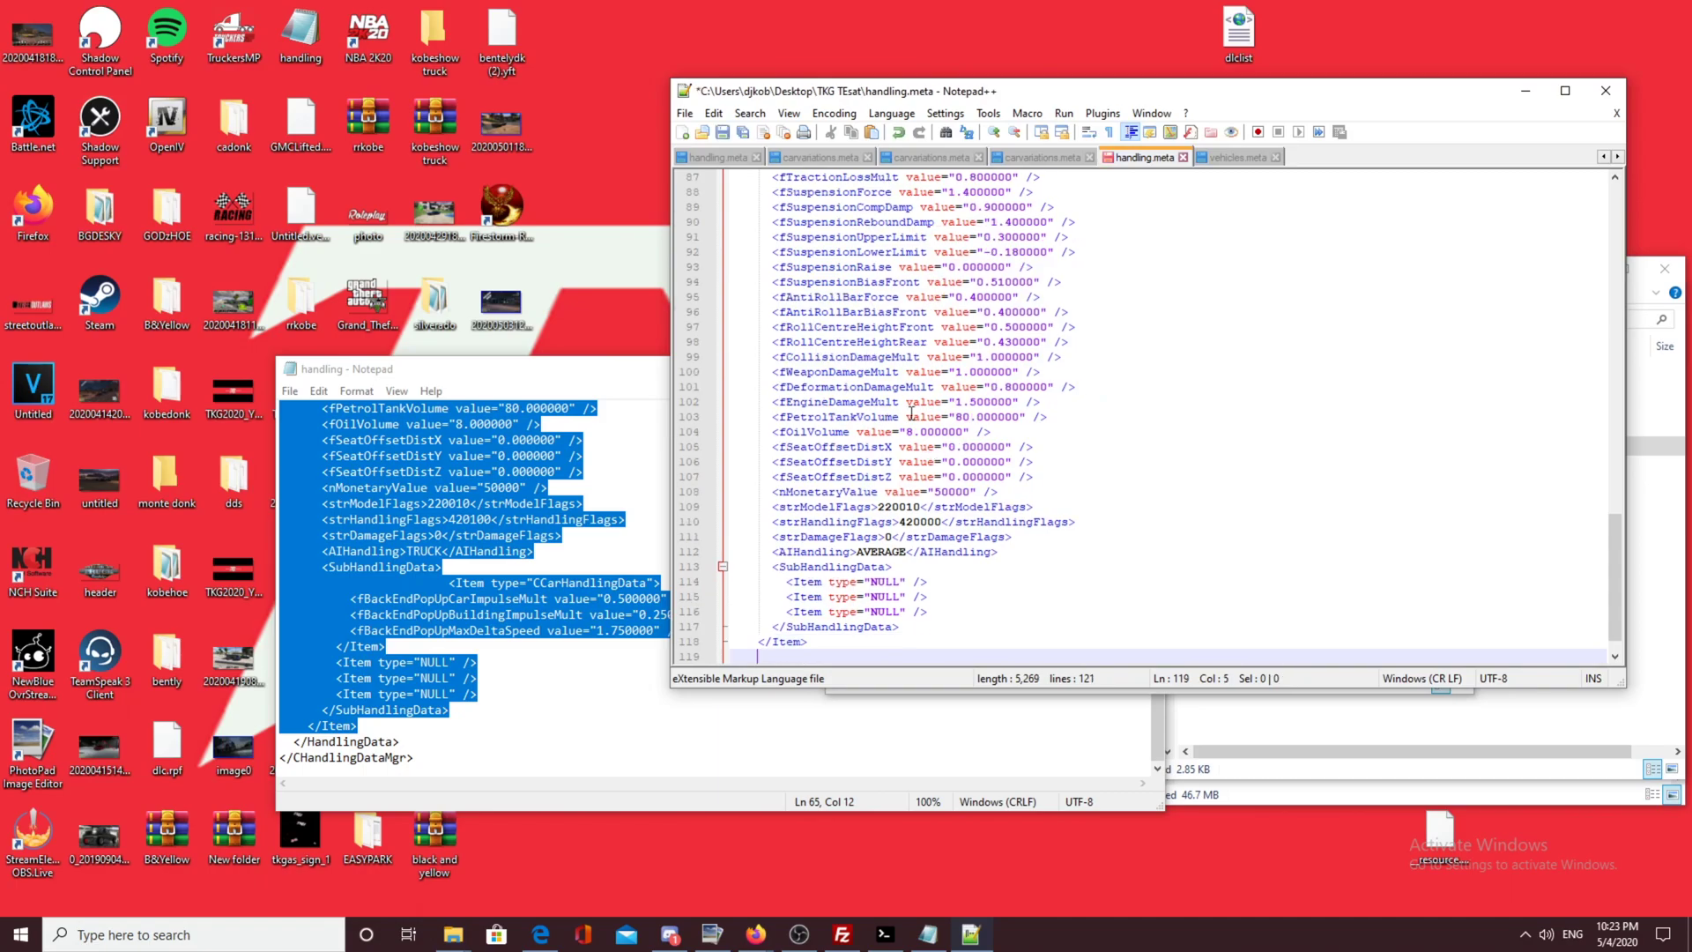
pyautogui.hotkey('ctrl', 'v')
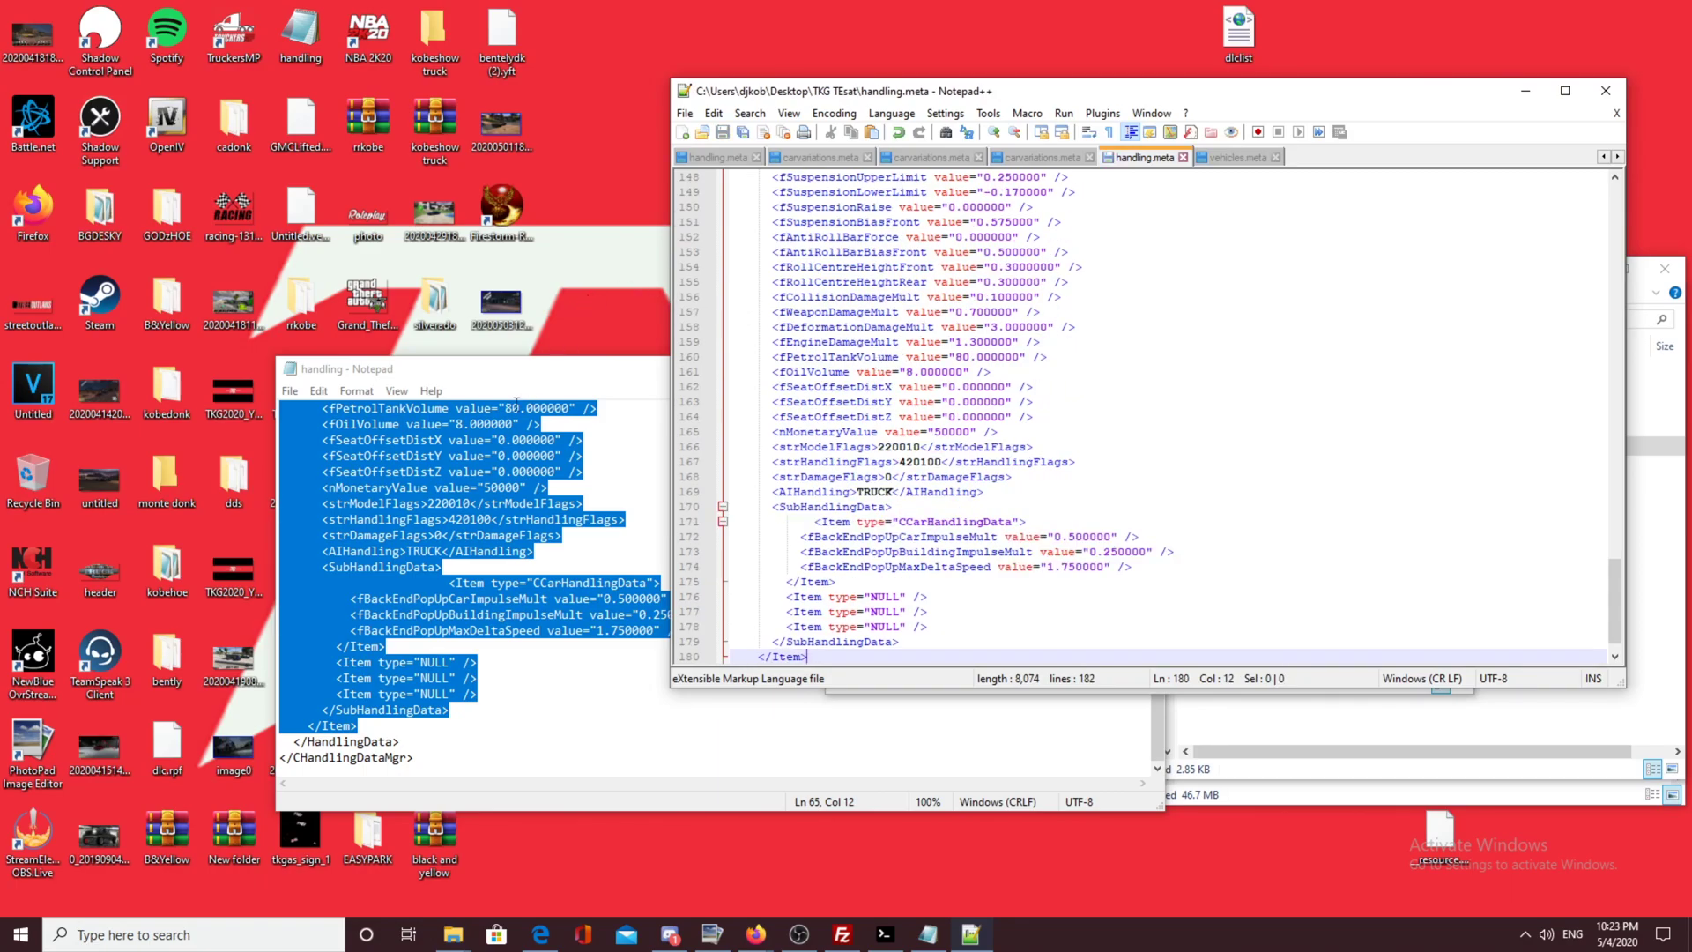
pyautogui.click(569, 398)
pyautogui.click(1138, 374)
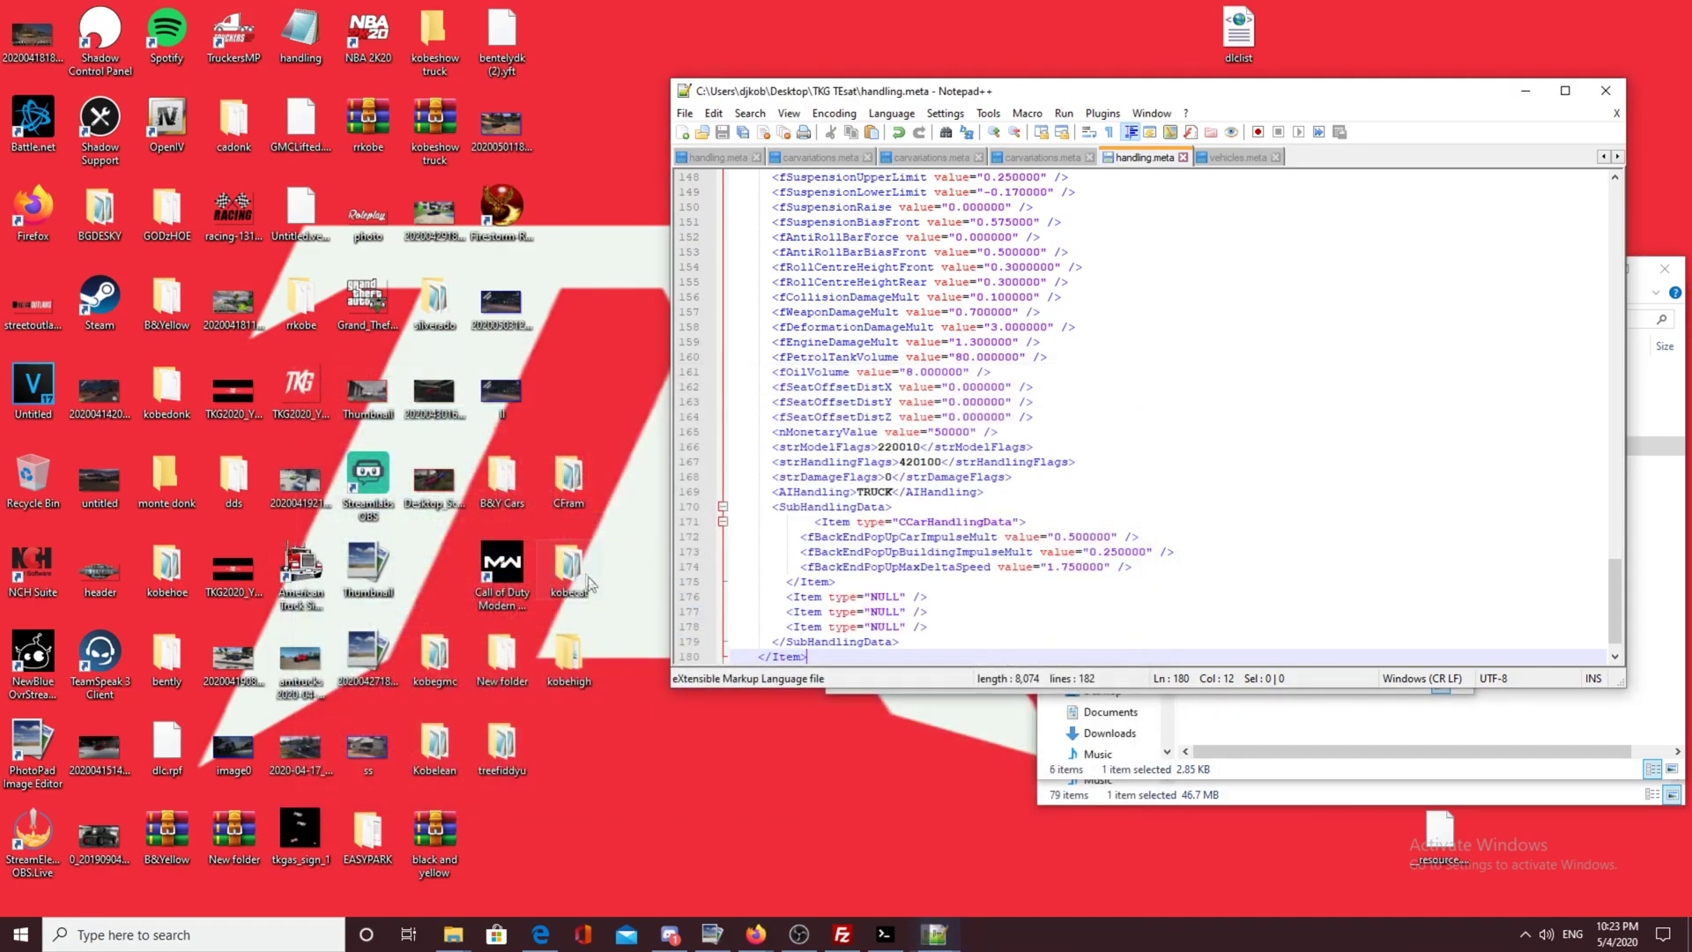
# Step: Copy the CFram <Item> block from CFram's vehicles.meta to a new line before </InitDatas> in TKG TEsat's vehicles.meta
pyautogui.doubleClick(569, 480)
pyautogui.press('Down')
pyautogui.press('Return')
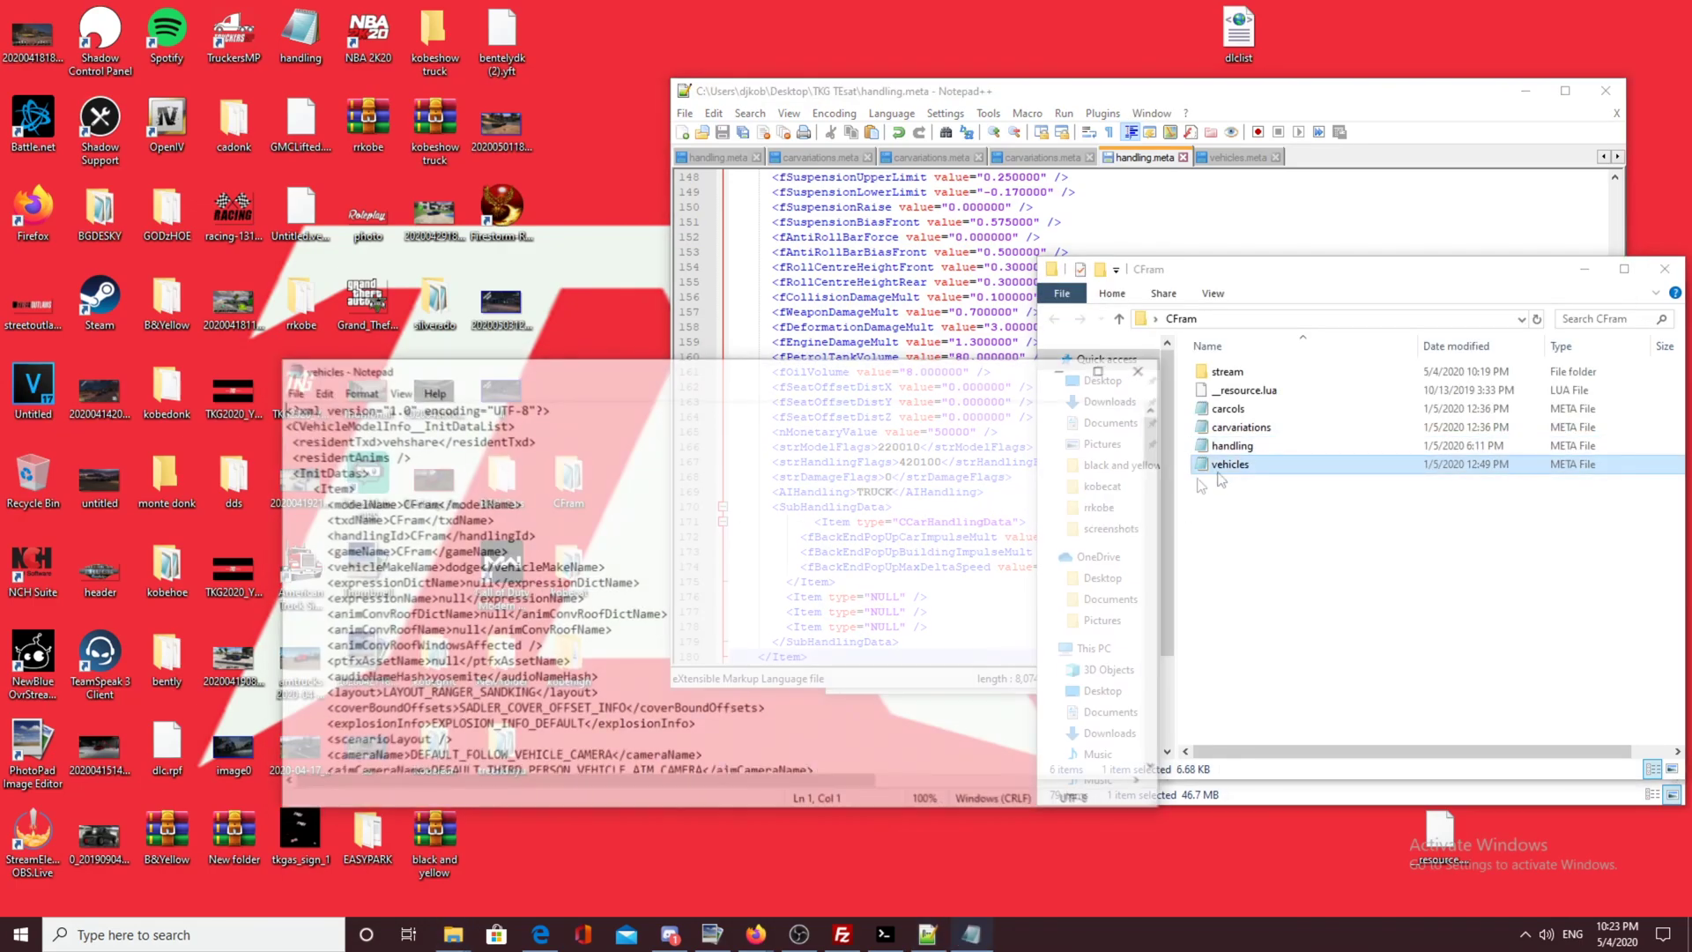
pyautogui.moveTo(300, 486); pyautogui.dragTo(517, 517)
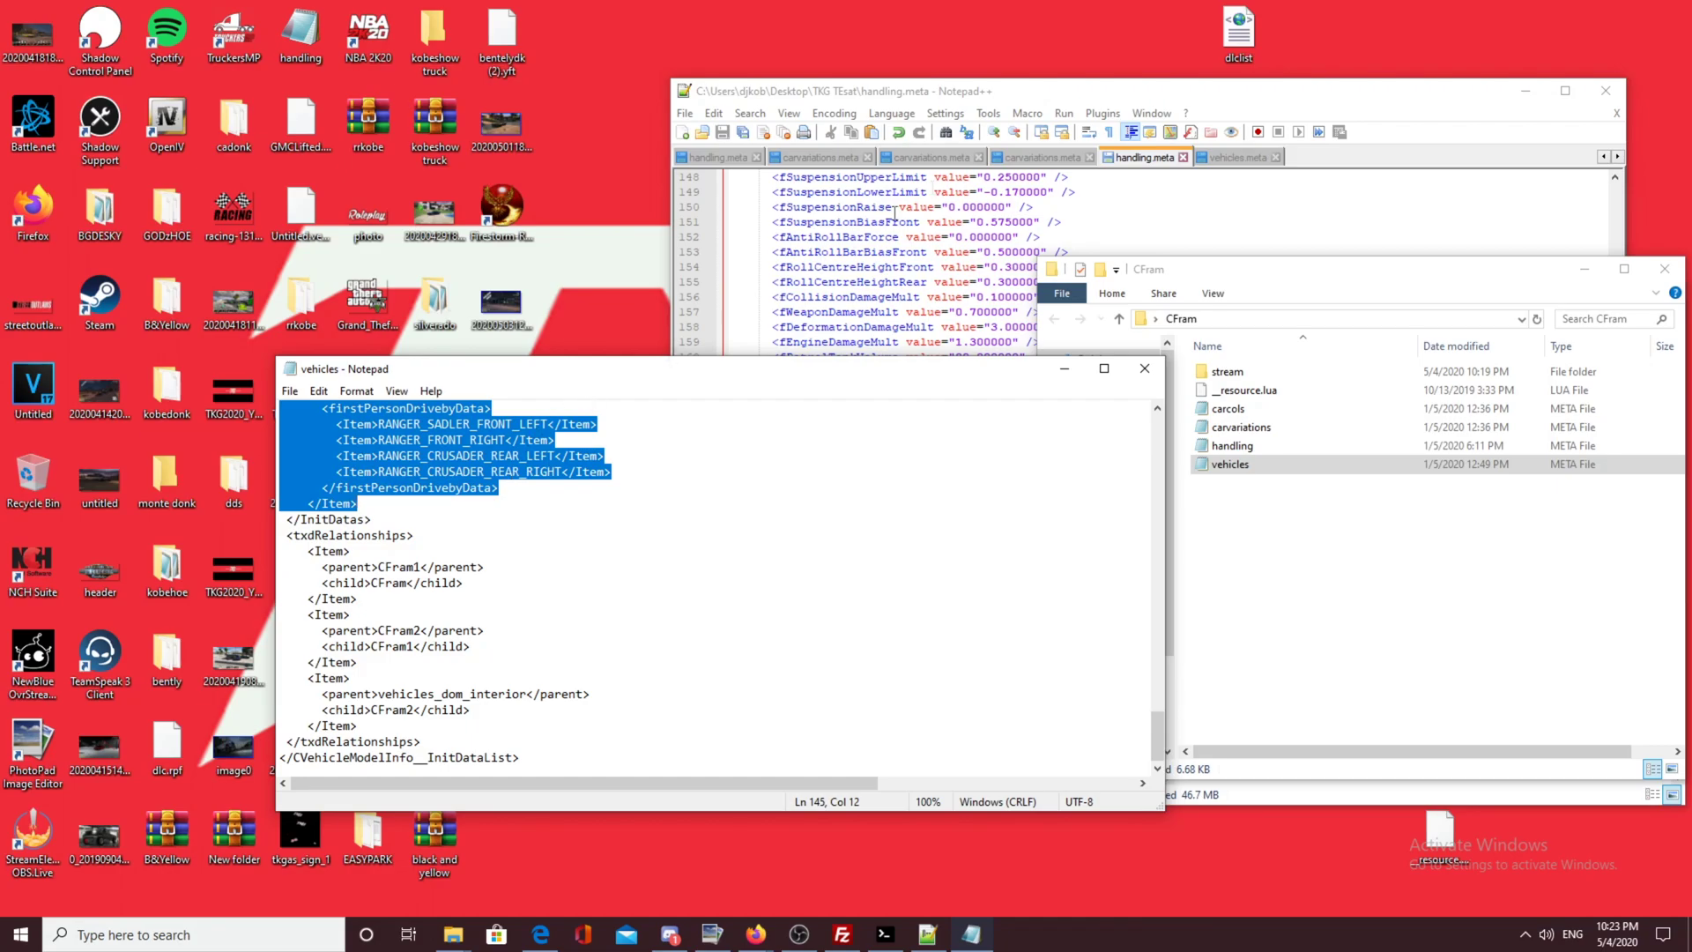
pyautogui.click(1235, 161)
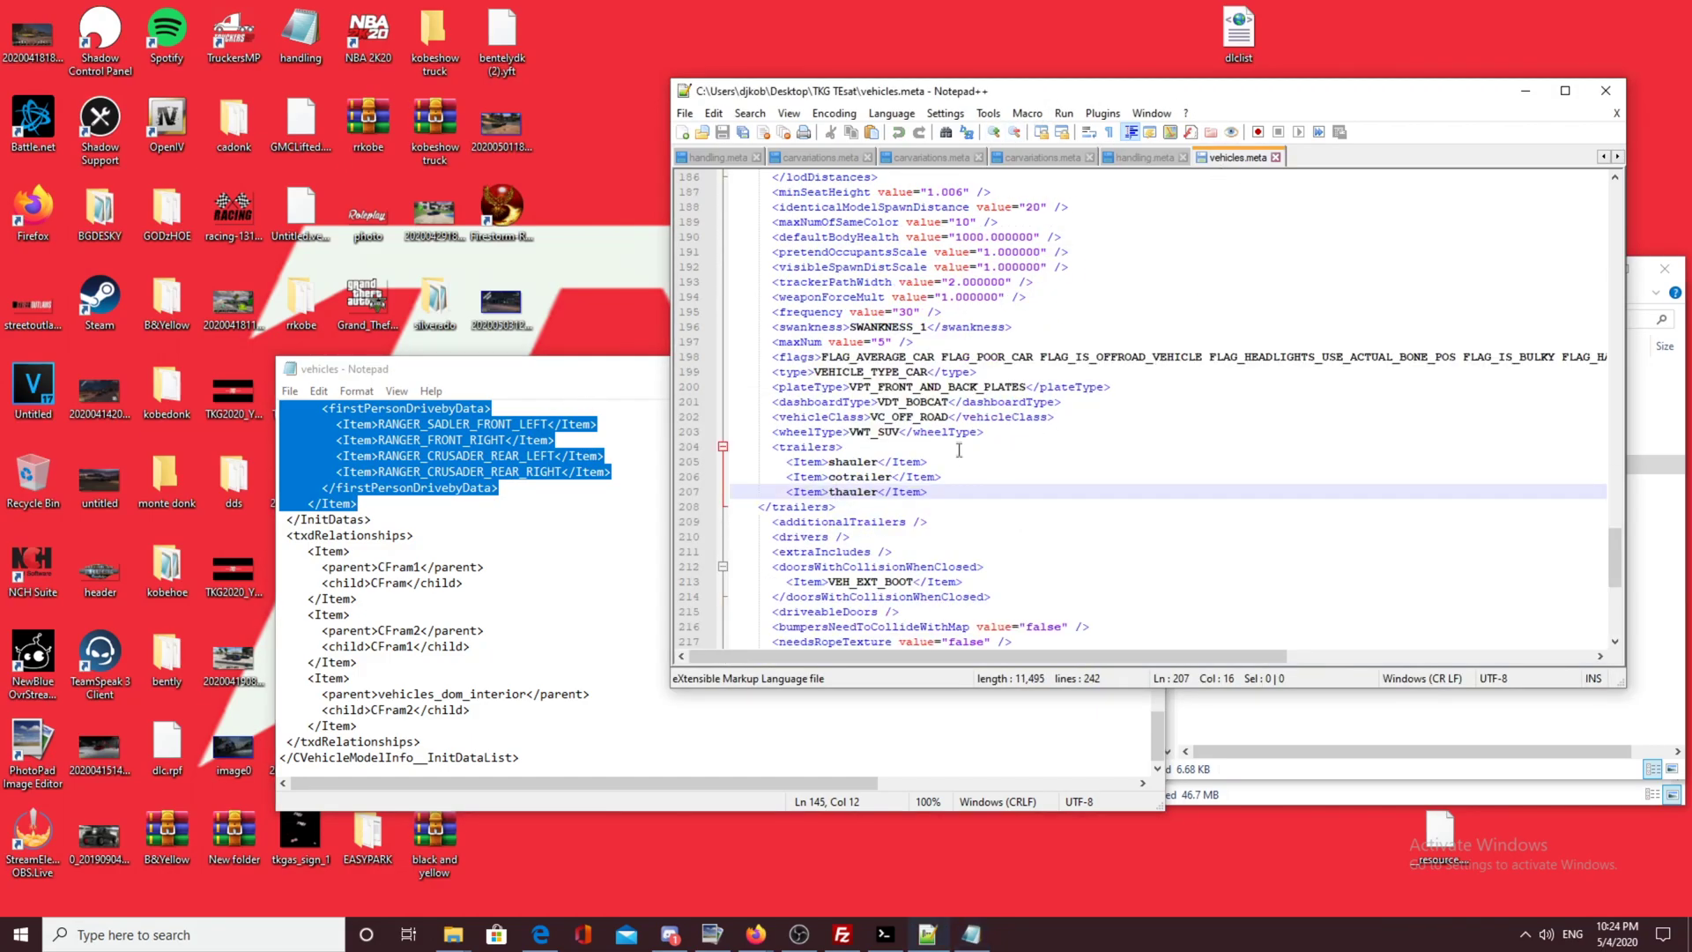
pyautogui.scroll(-9, 960, 454)
pyautogui.click(852, 518)
pyautogui.write('\\')
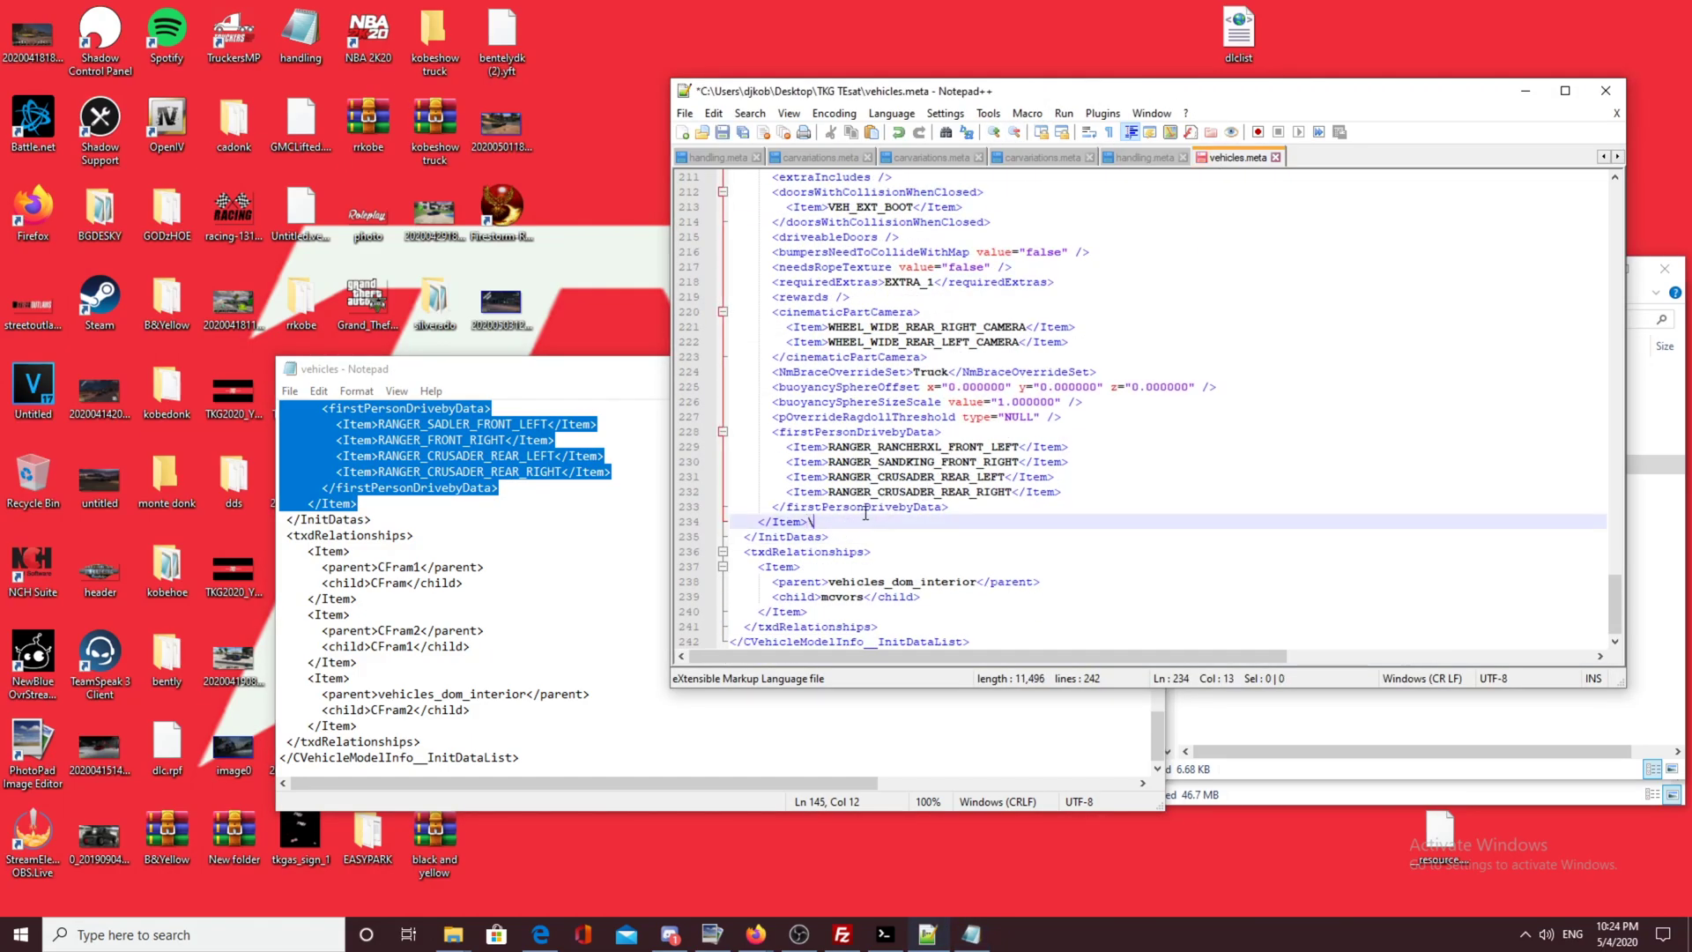
pyautogui.press('BackSpace')
pyautogui.press('Return')
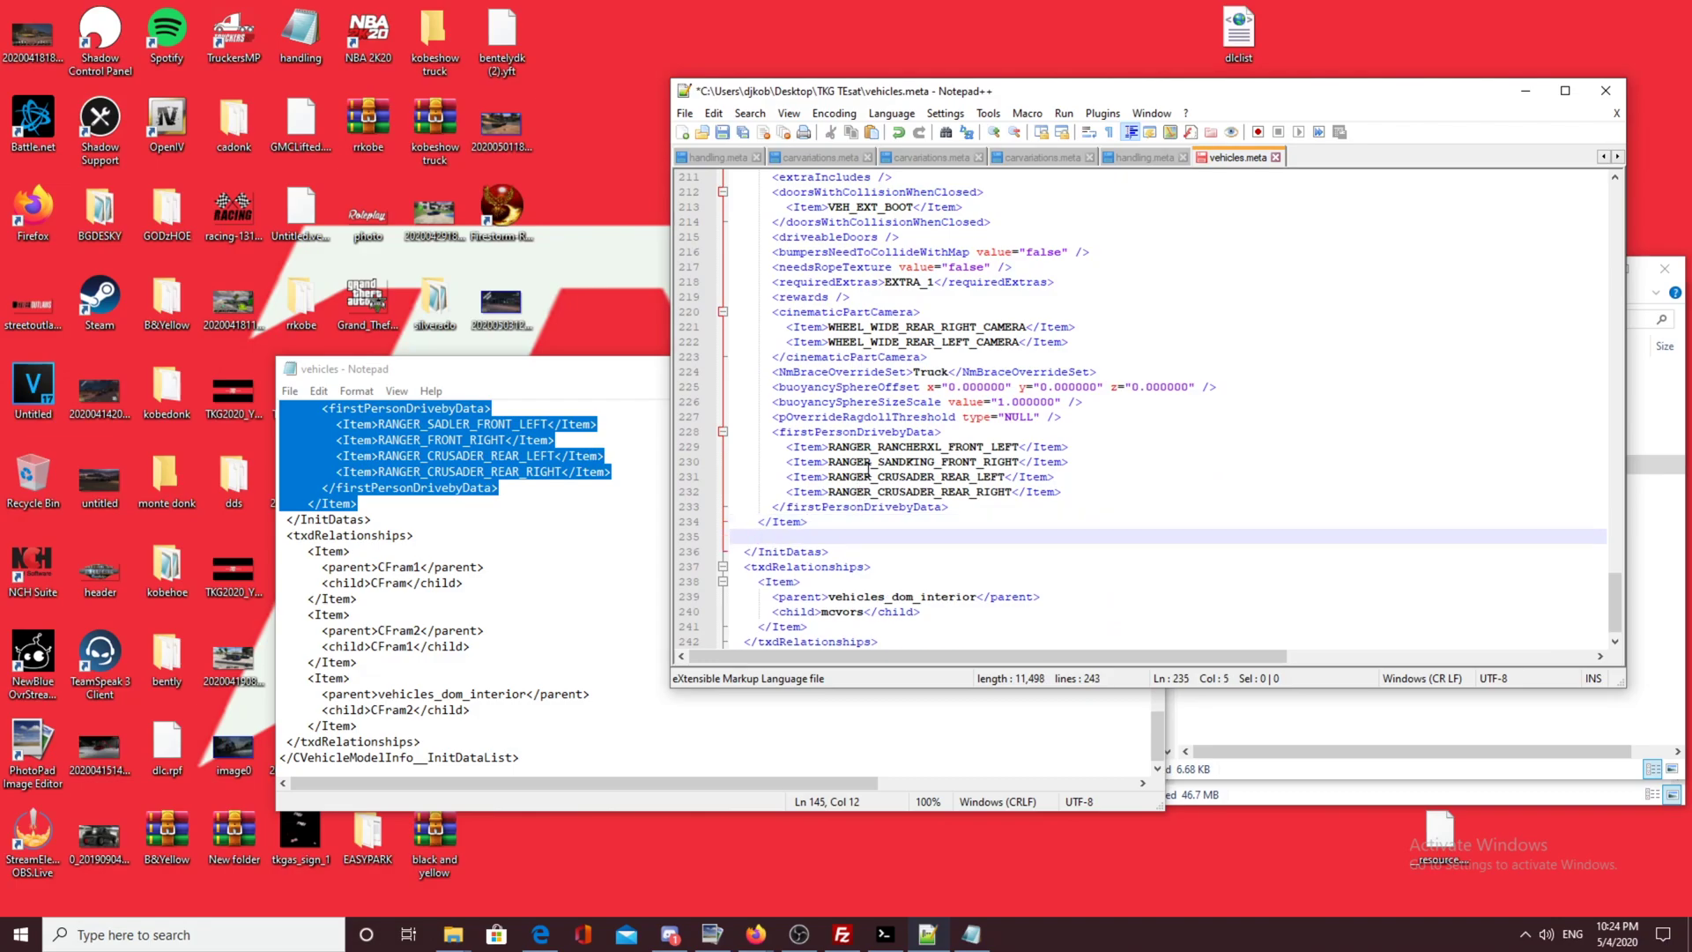
pyautogui.hotkey('ctrl', 'v')
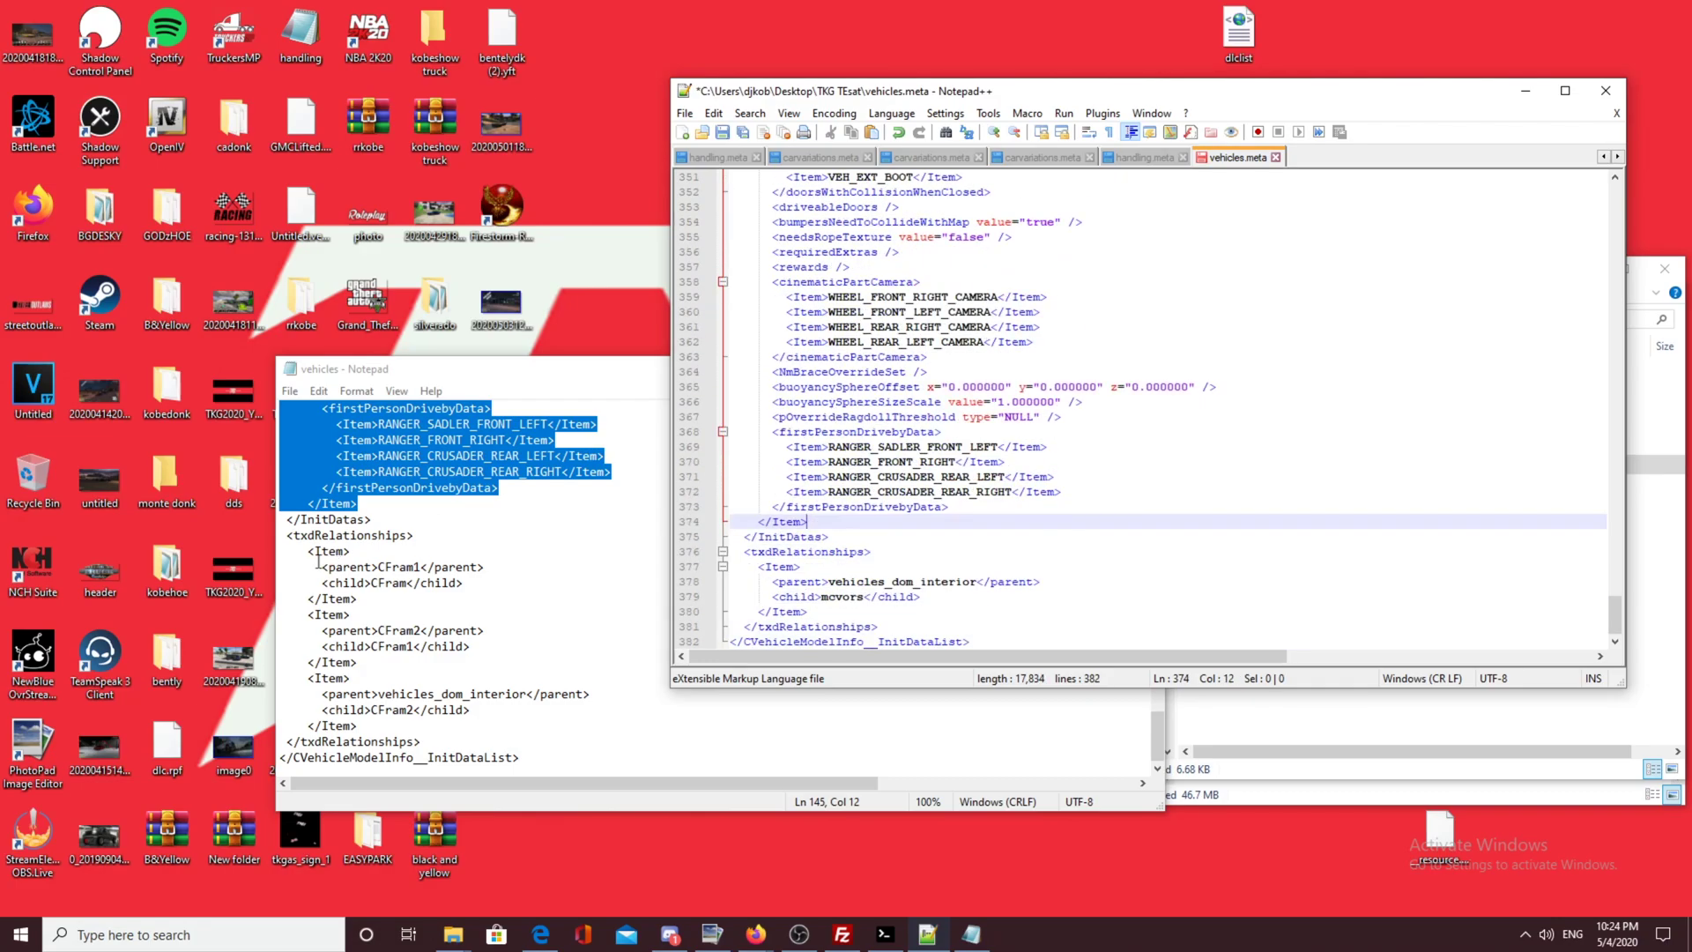
# Step: Copy the three CFram <txdRelationships> items to a new line below the mcvors item in TKG TEsat's vehicles.meta
pyautogui.moveTo(307, 551); pyautogui.dragTo(419, 721)
pyautogui.hotkey('ctrl', 'c')
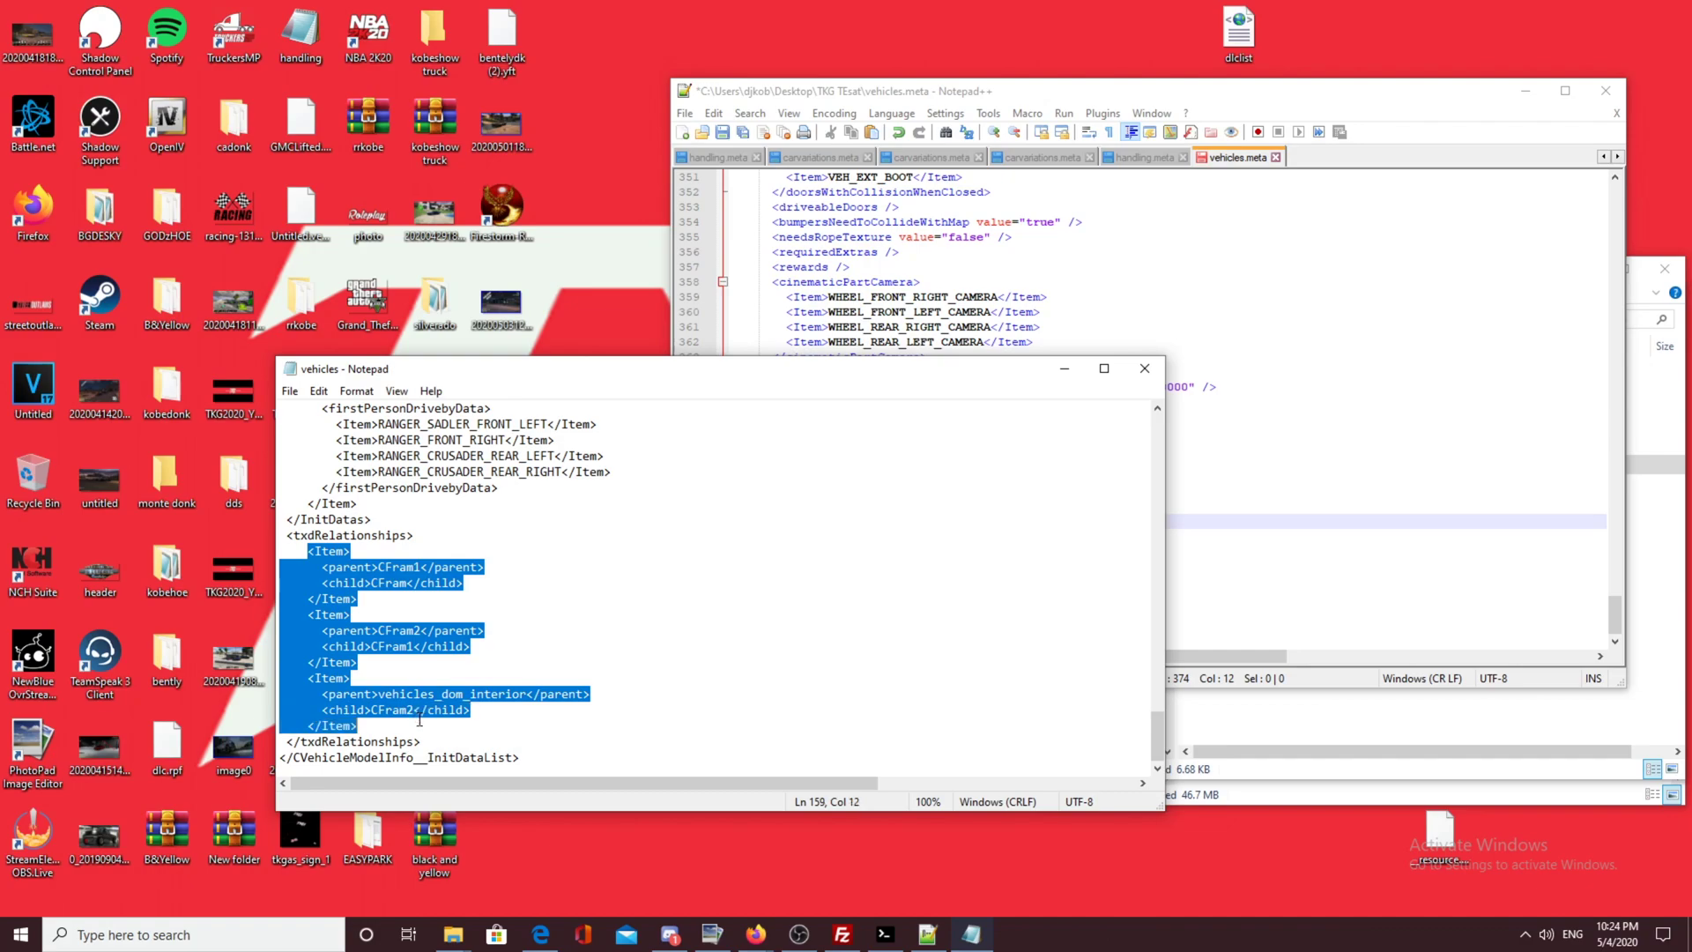
pyautogui.click(833, 102)
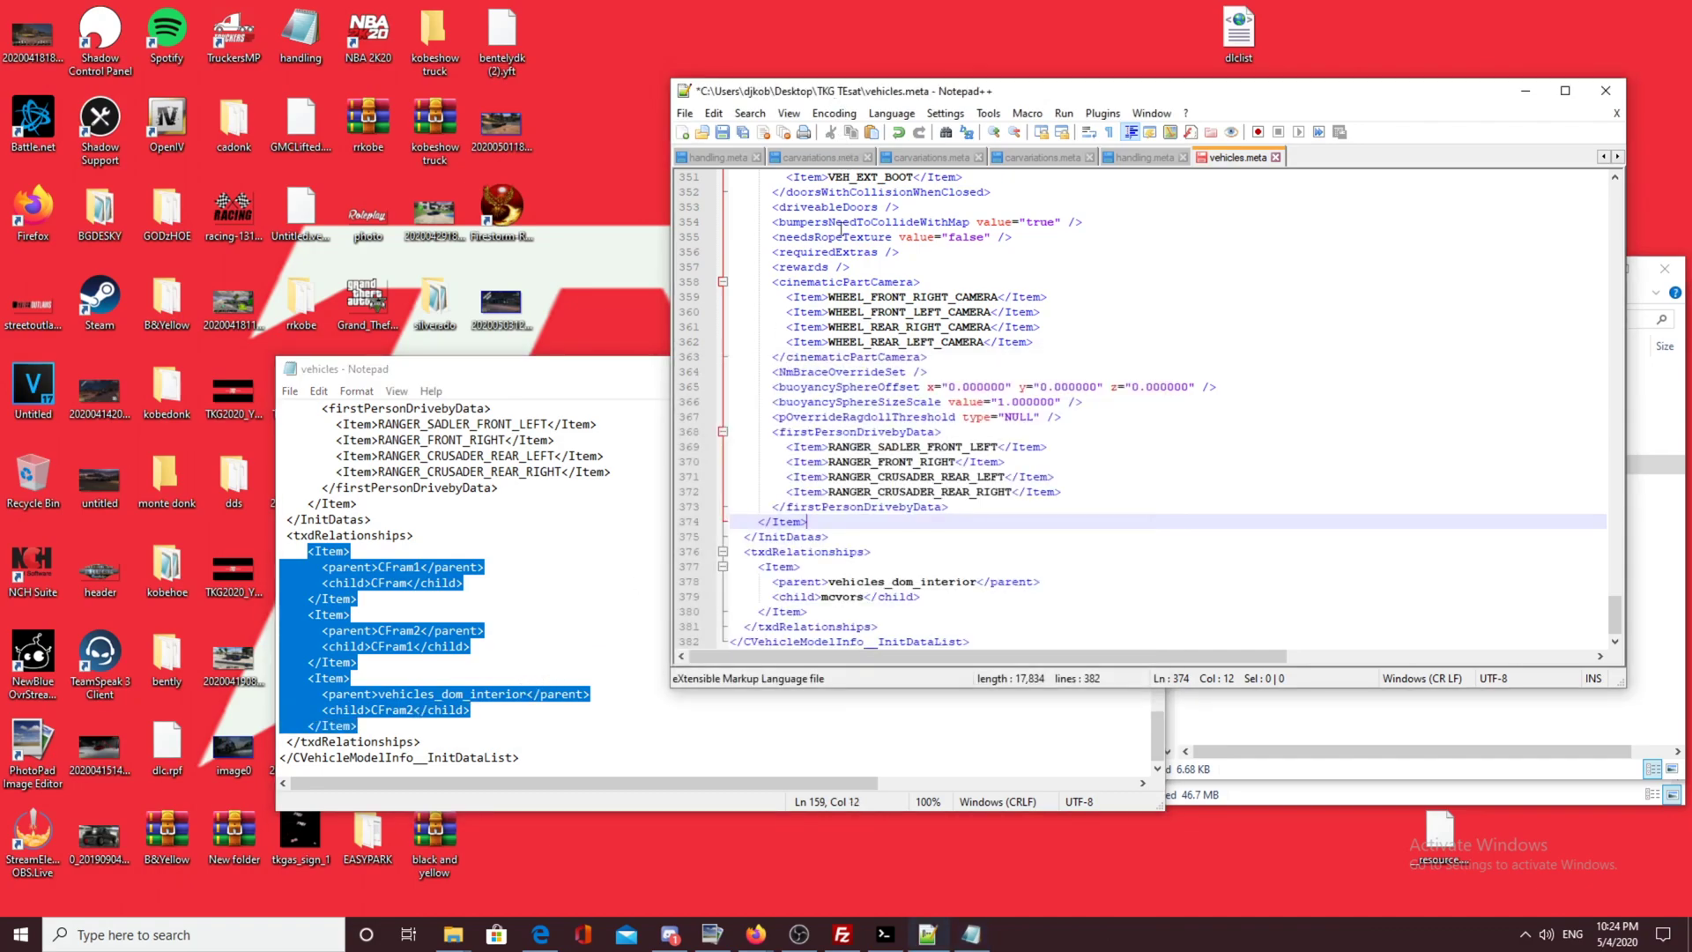
pyautogui.click(850, 608)
pyautogui.press('Return')
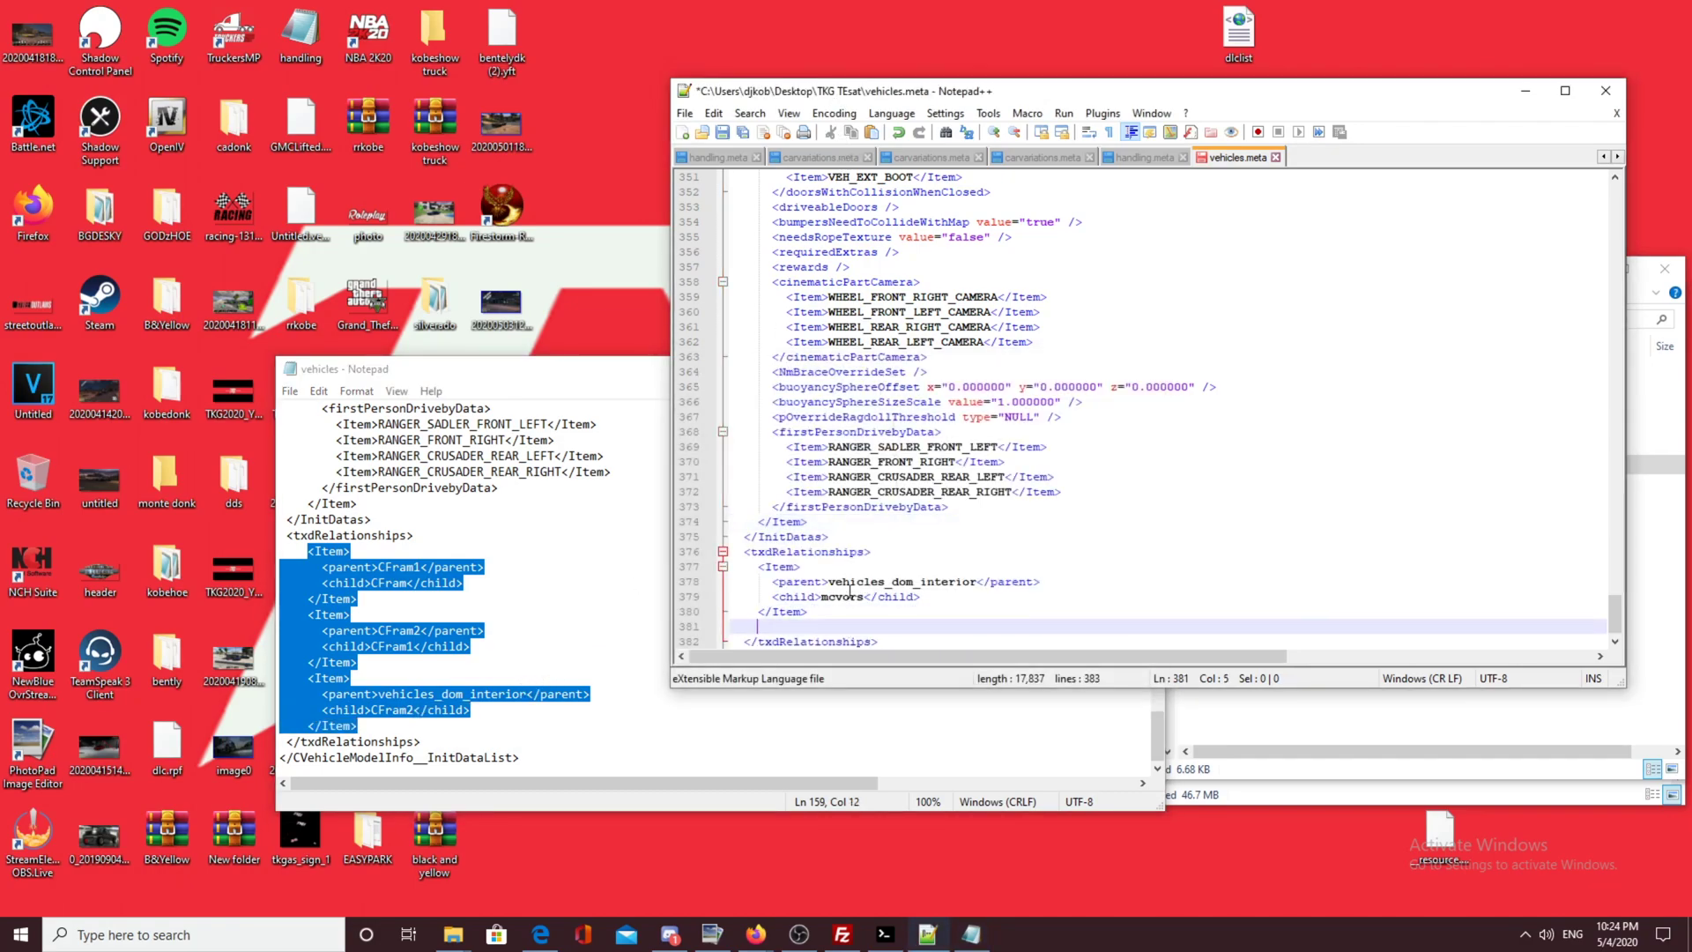
pyautogui.hotkey('ctrl', 'v')
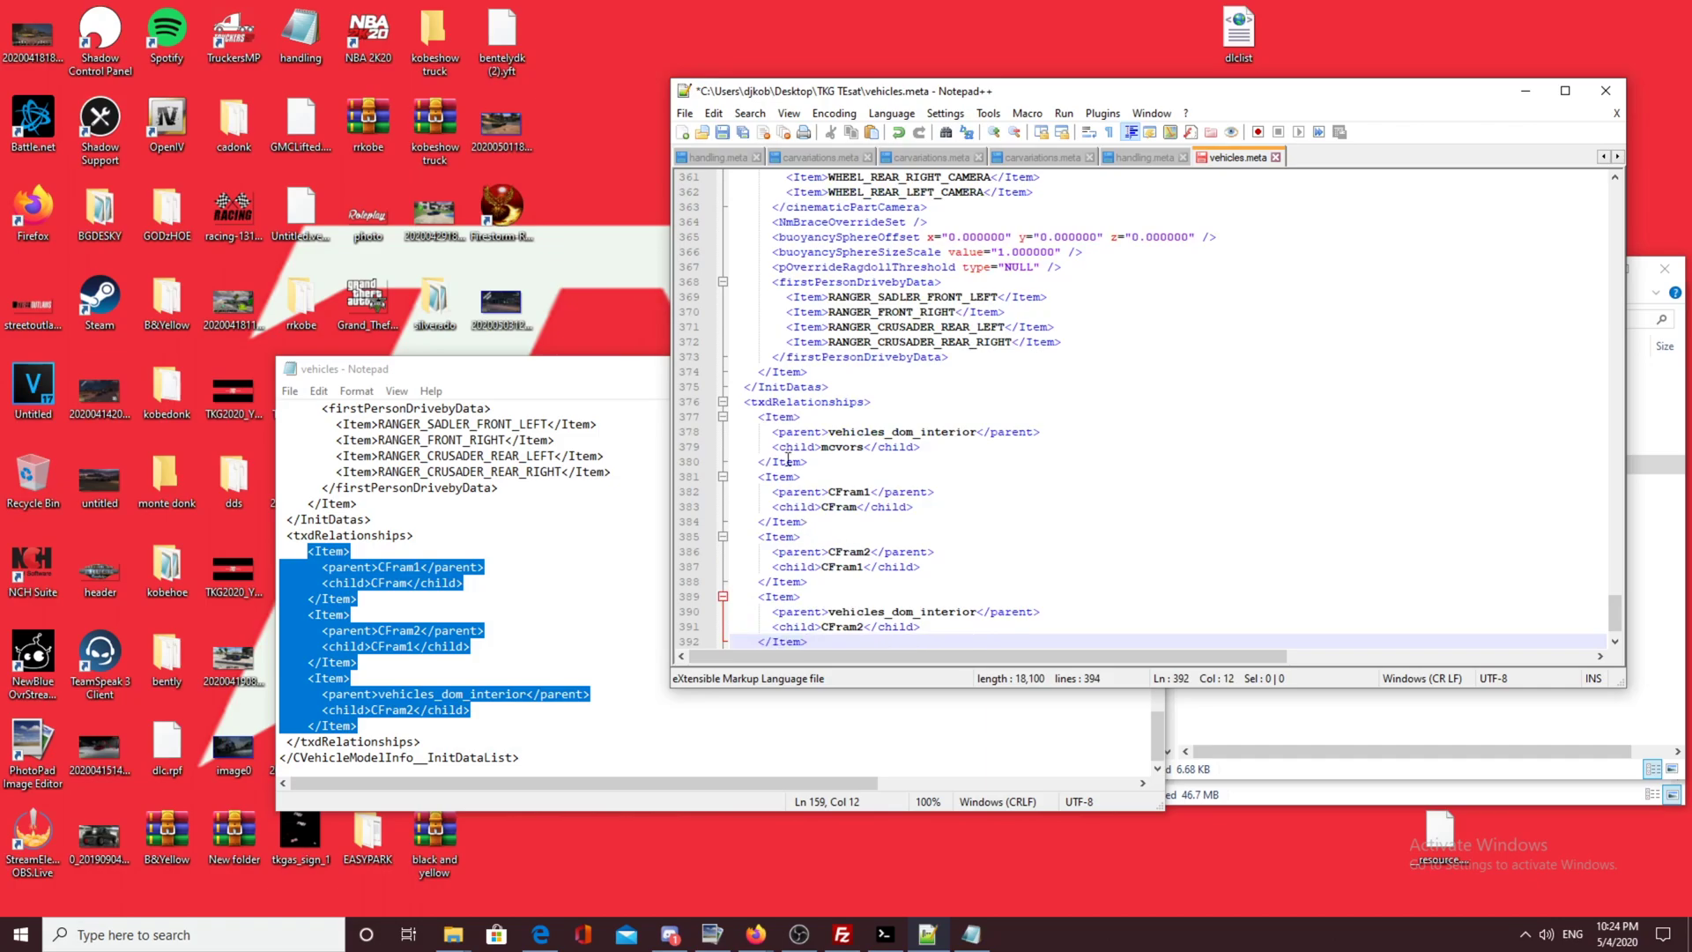
pyautogui.scroll(-1, 781, 499)
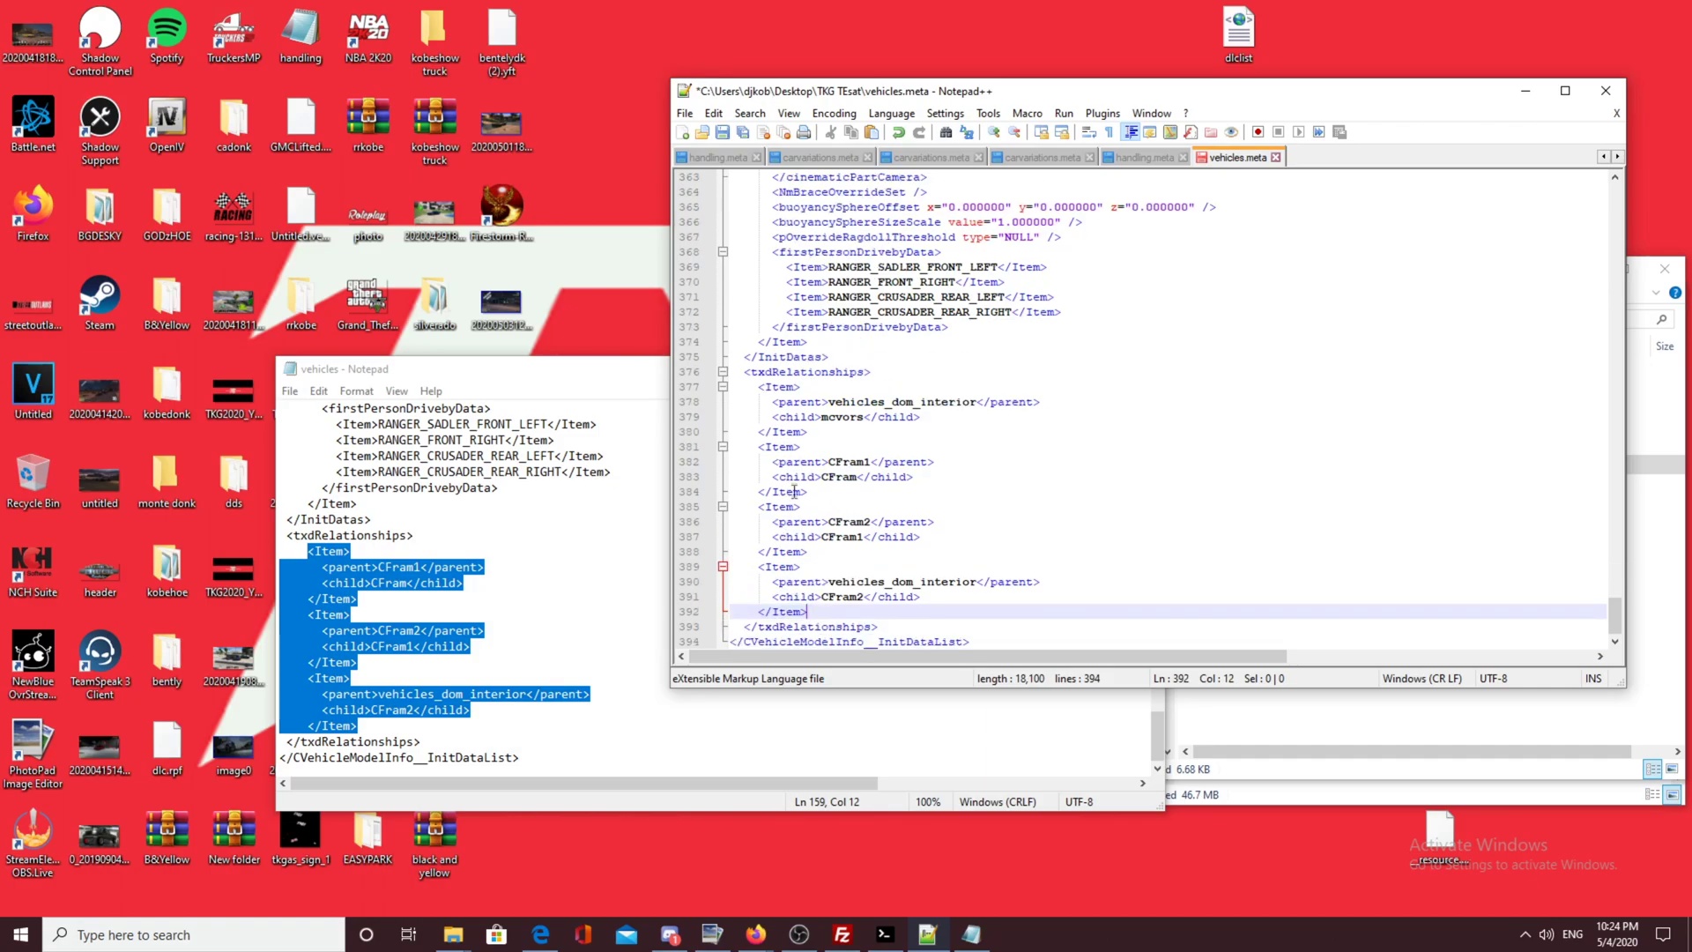
# Step: Save and close TKG TEsat's vehicles.meta, and close the source vehicles.meta and the CFram folder
pyautogui.click(1603, 89)
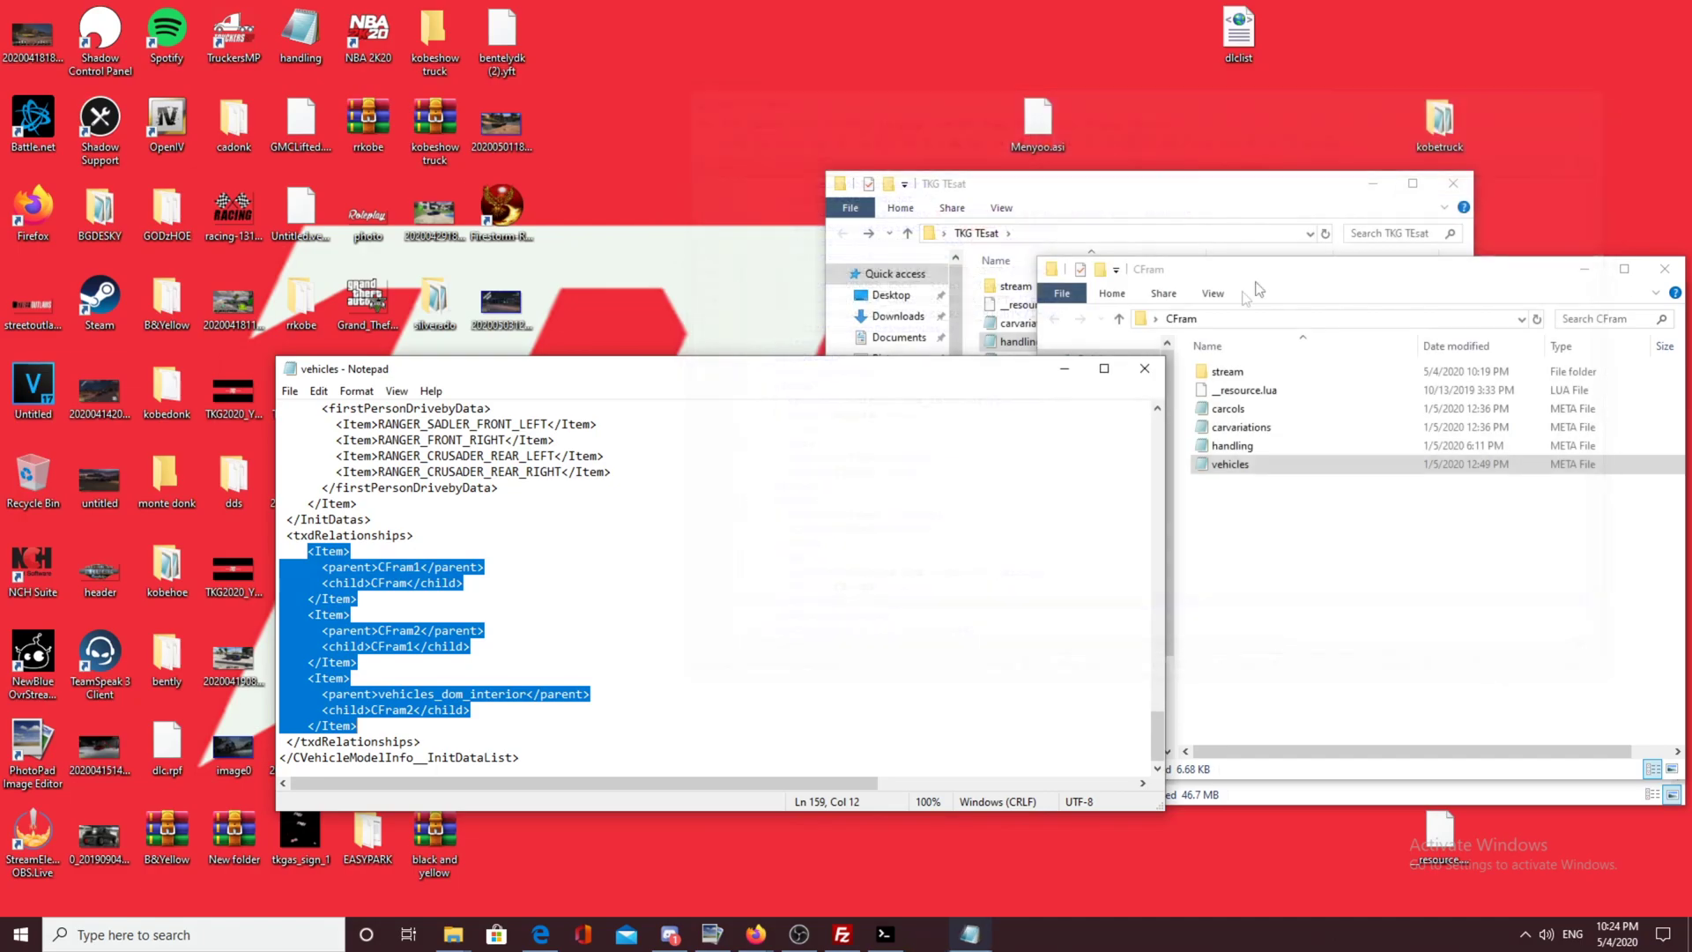
pyautogui.click(1145, 367)
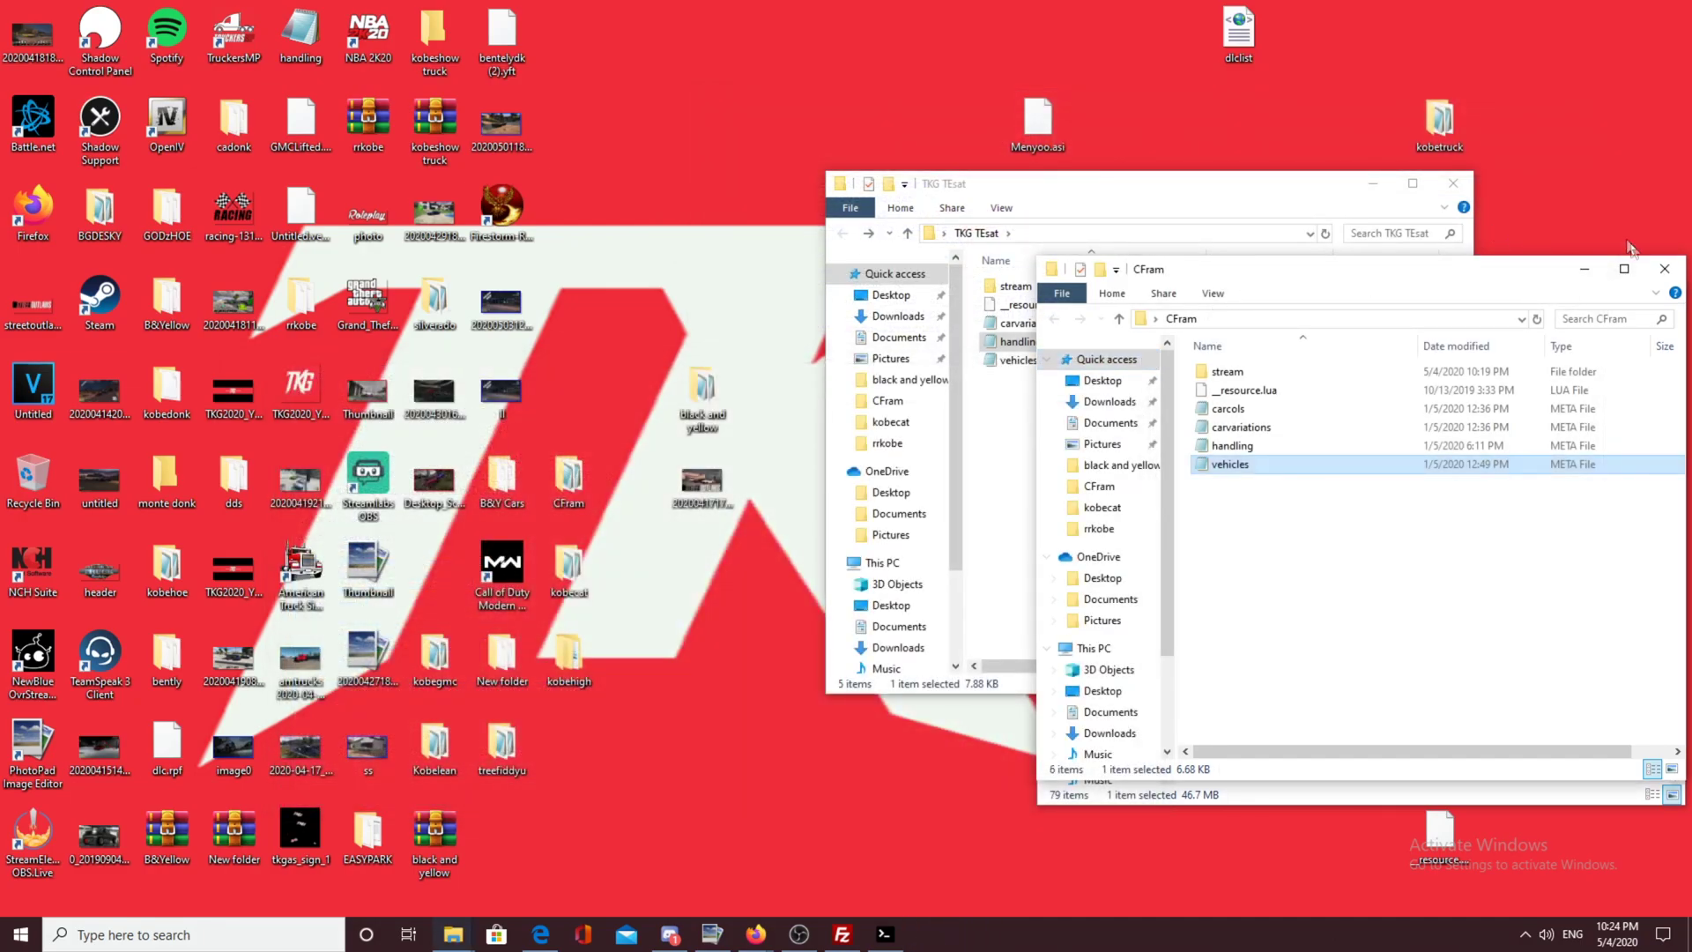
pyautogui.click(1674, 278)
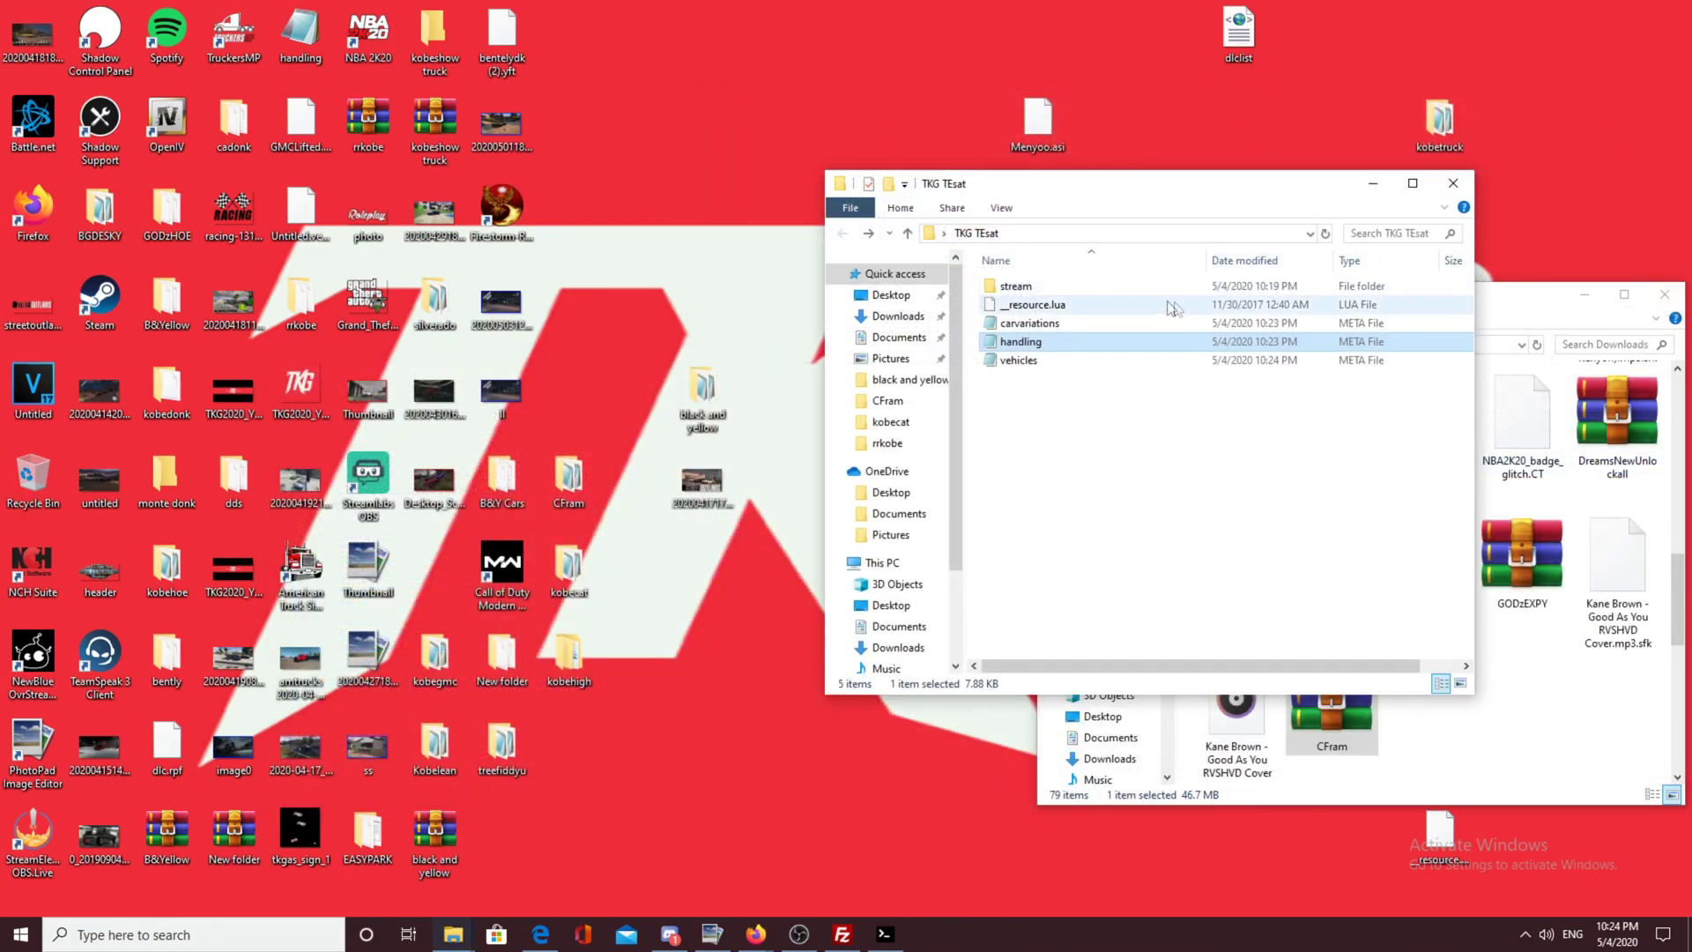
# Step: Switch to Microsoft Edge and open xmlvalidation.com in a new tab
pyautogui.click(541, 933)
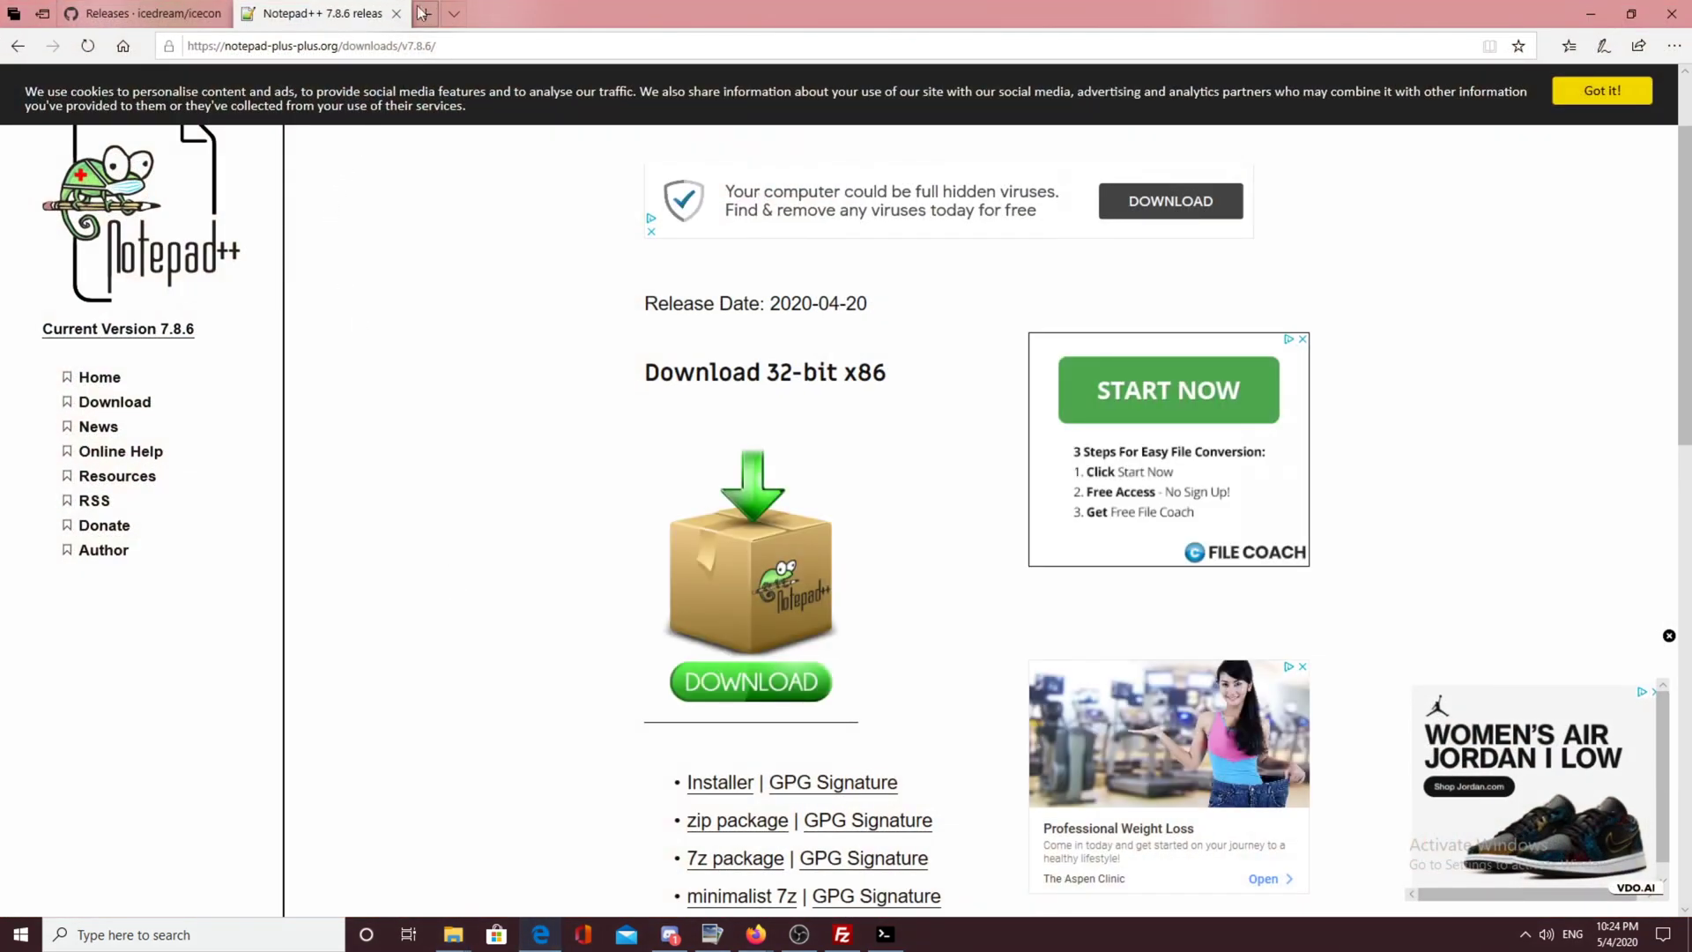
pyautogui.click(418, 15)
pyautogui.write('xmlvalidation.com/')
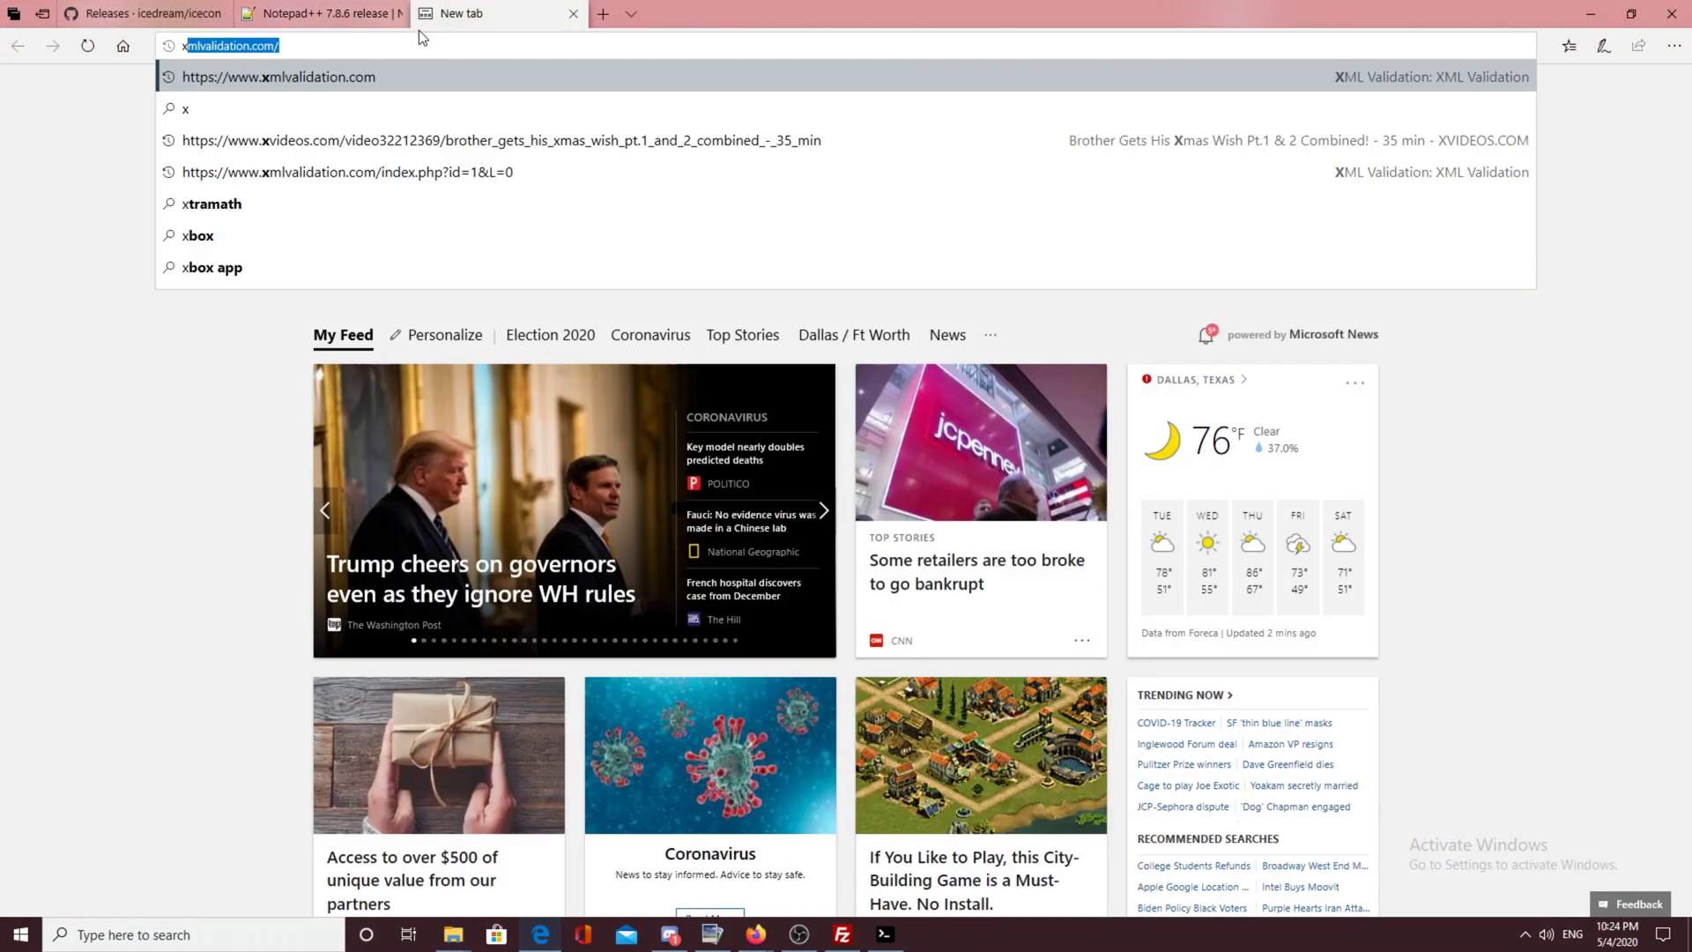
pyautogui.press('Return')
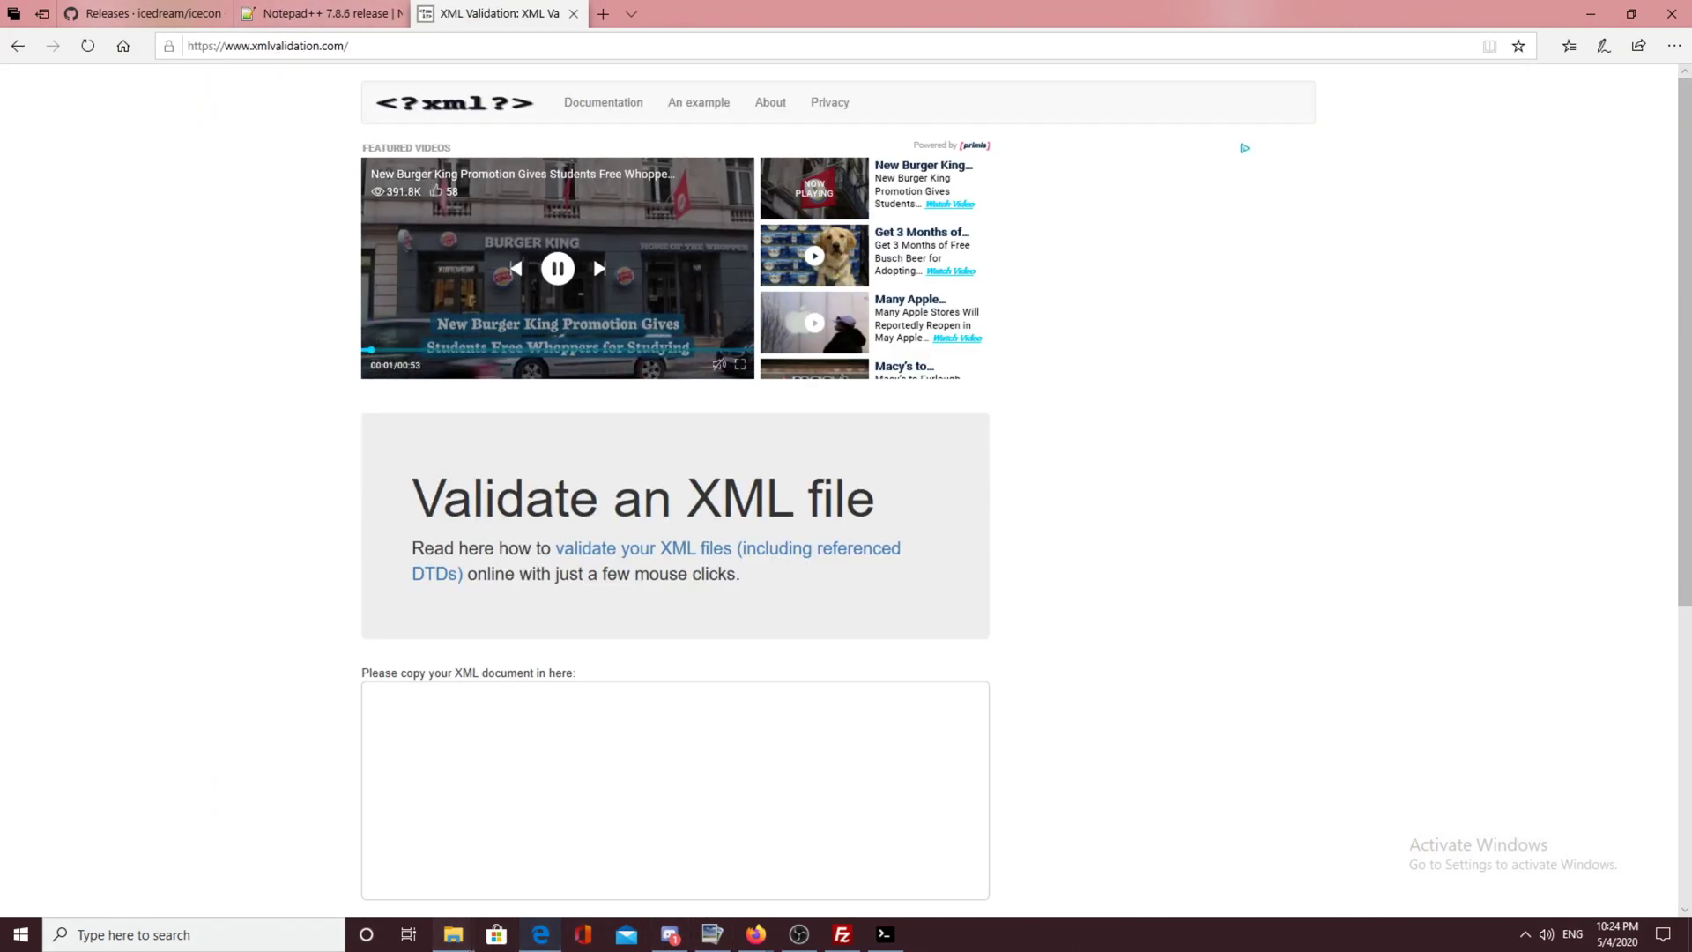
# Step: Paste the full contents of TKG TEsat's handling.meta into the XML validator and validate them
pyautogui.moveTo(453, 933)
pyautogui.click(517, 899)
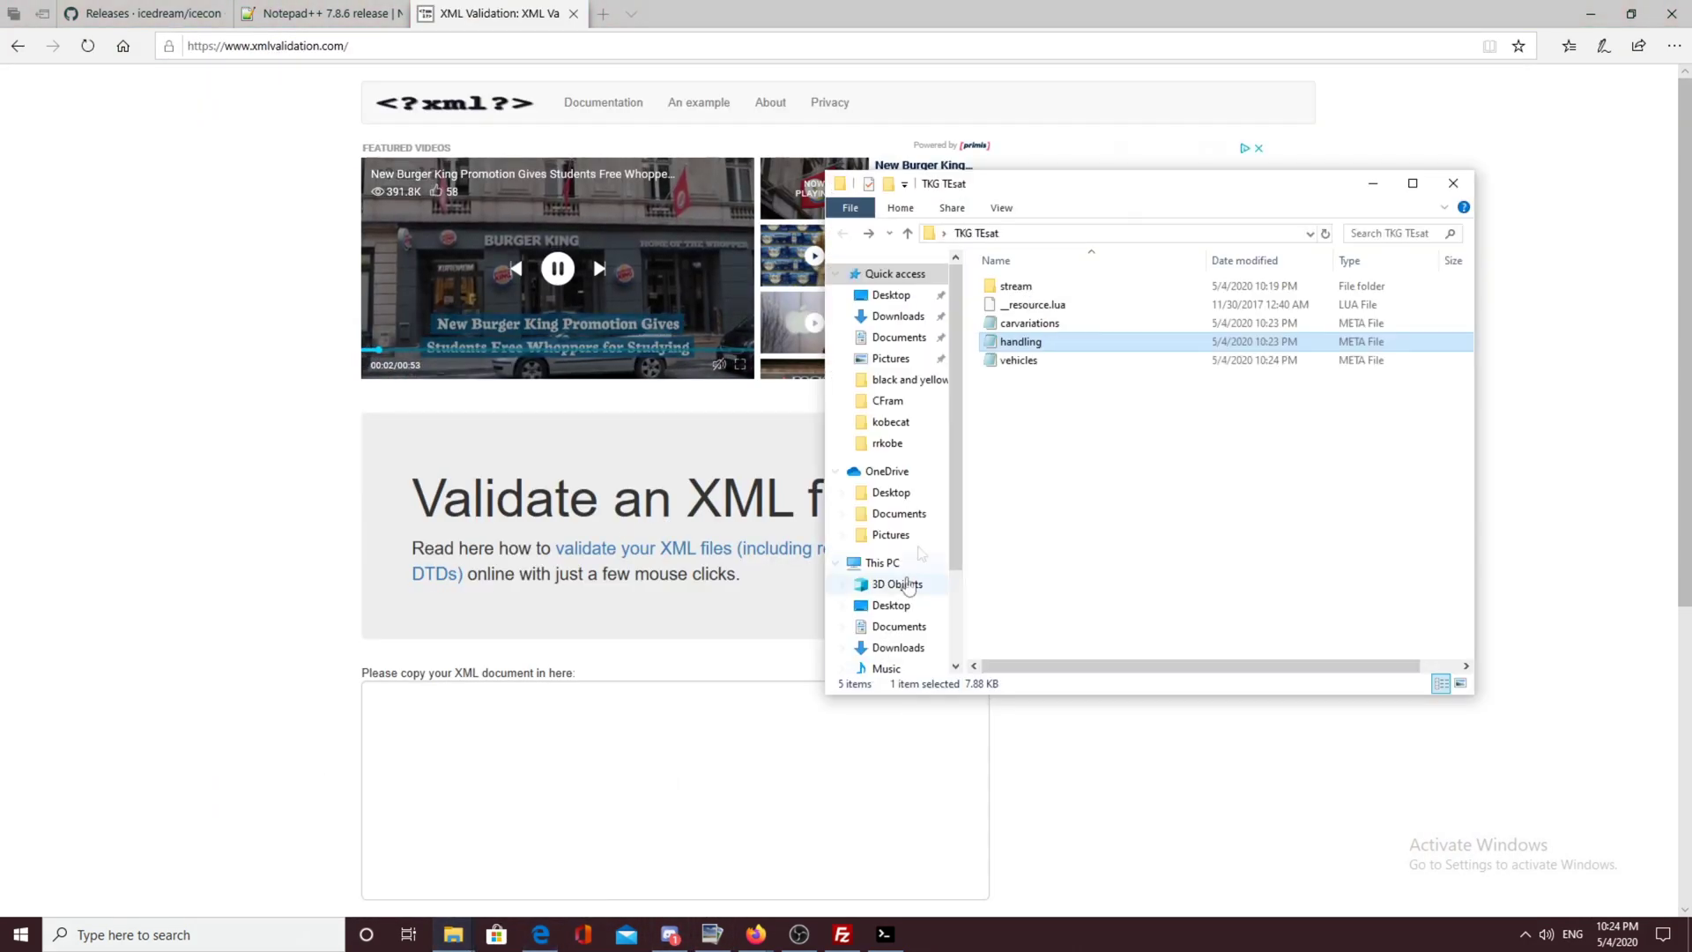
pyautogui.doubleClick(1021, 341)
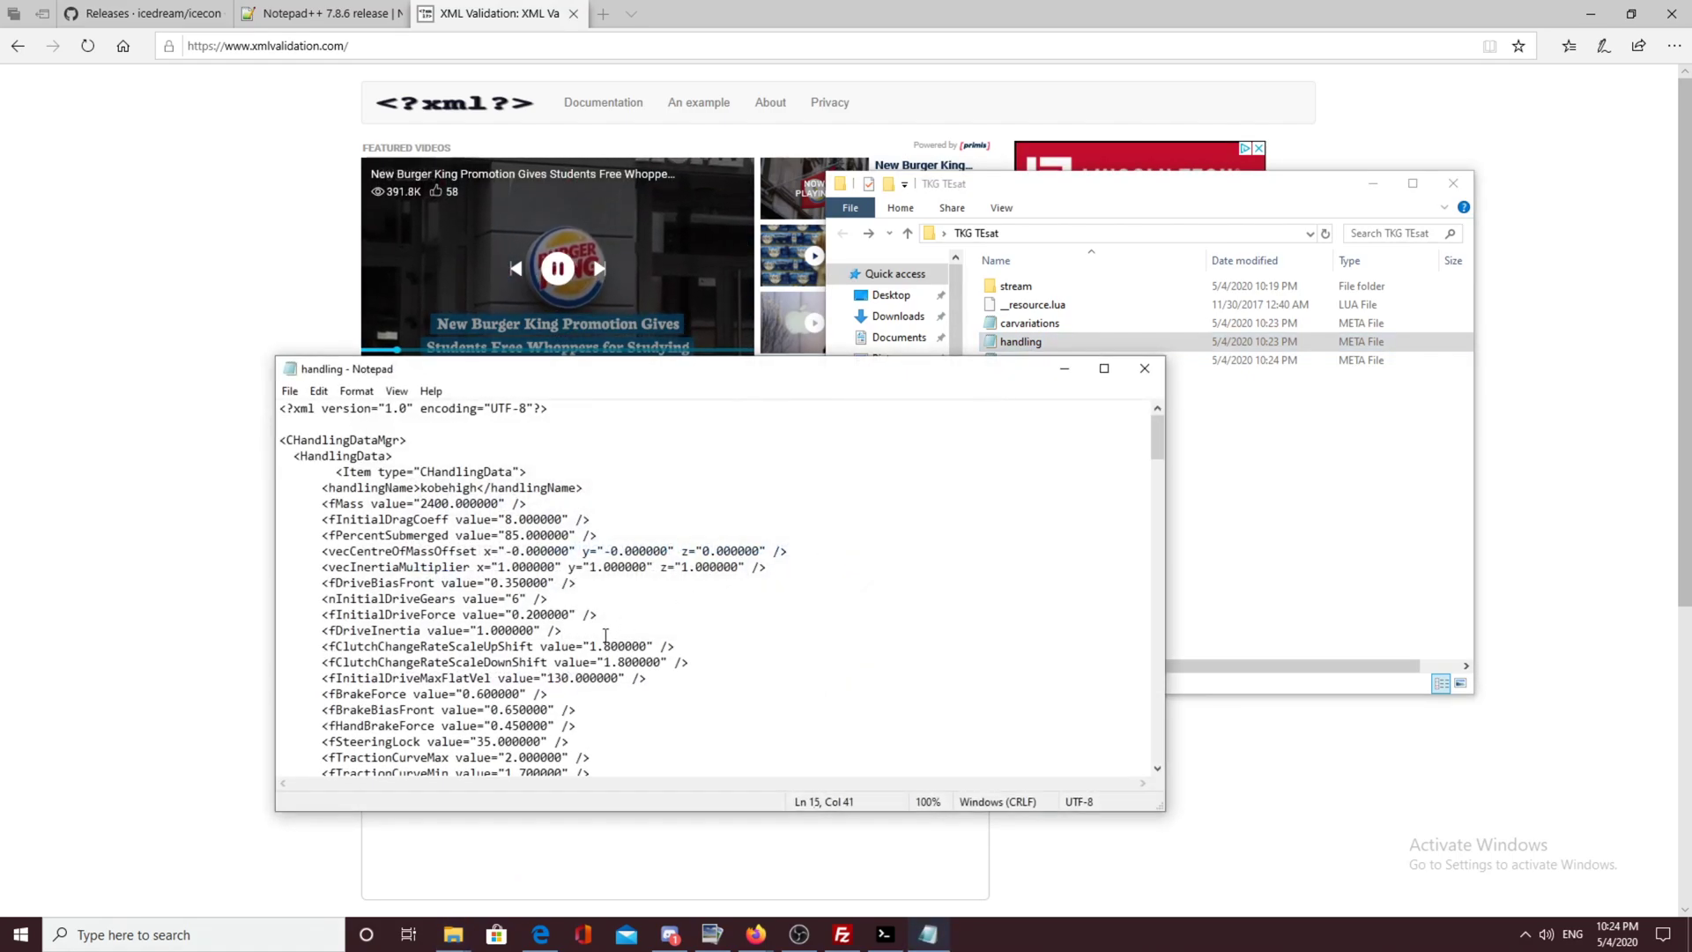
pyautogui.hotkey('ctrl', 'a')
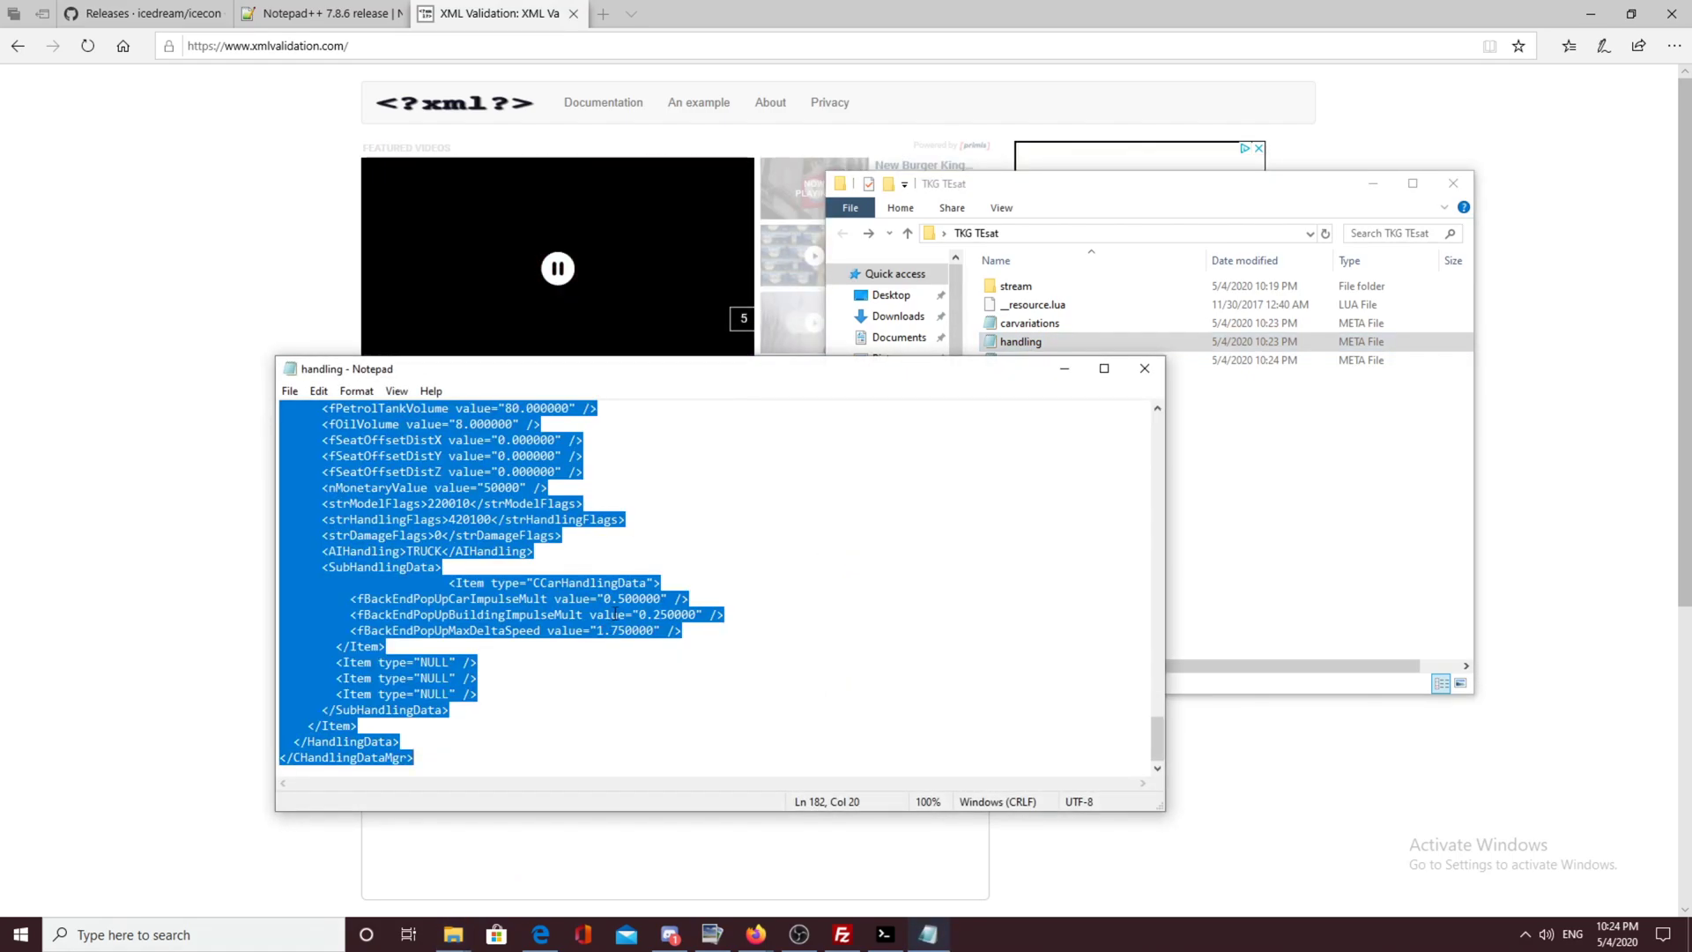
pyautogui.click(493, 850)
pyautogui.hotkey('ctrl', 'v')
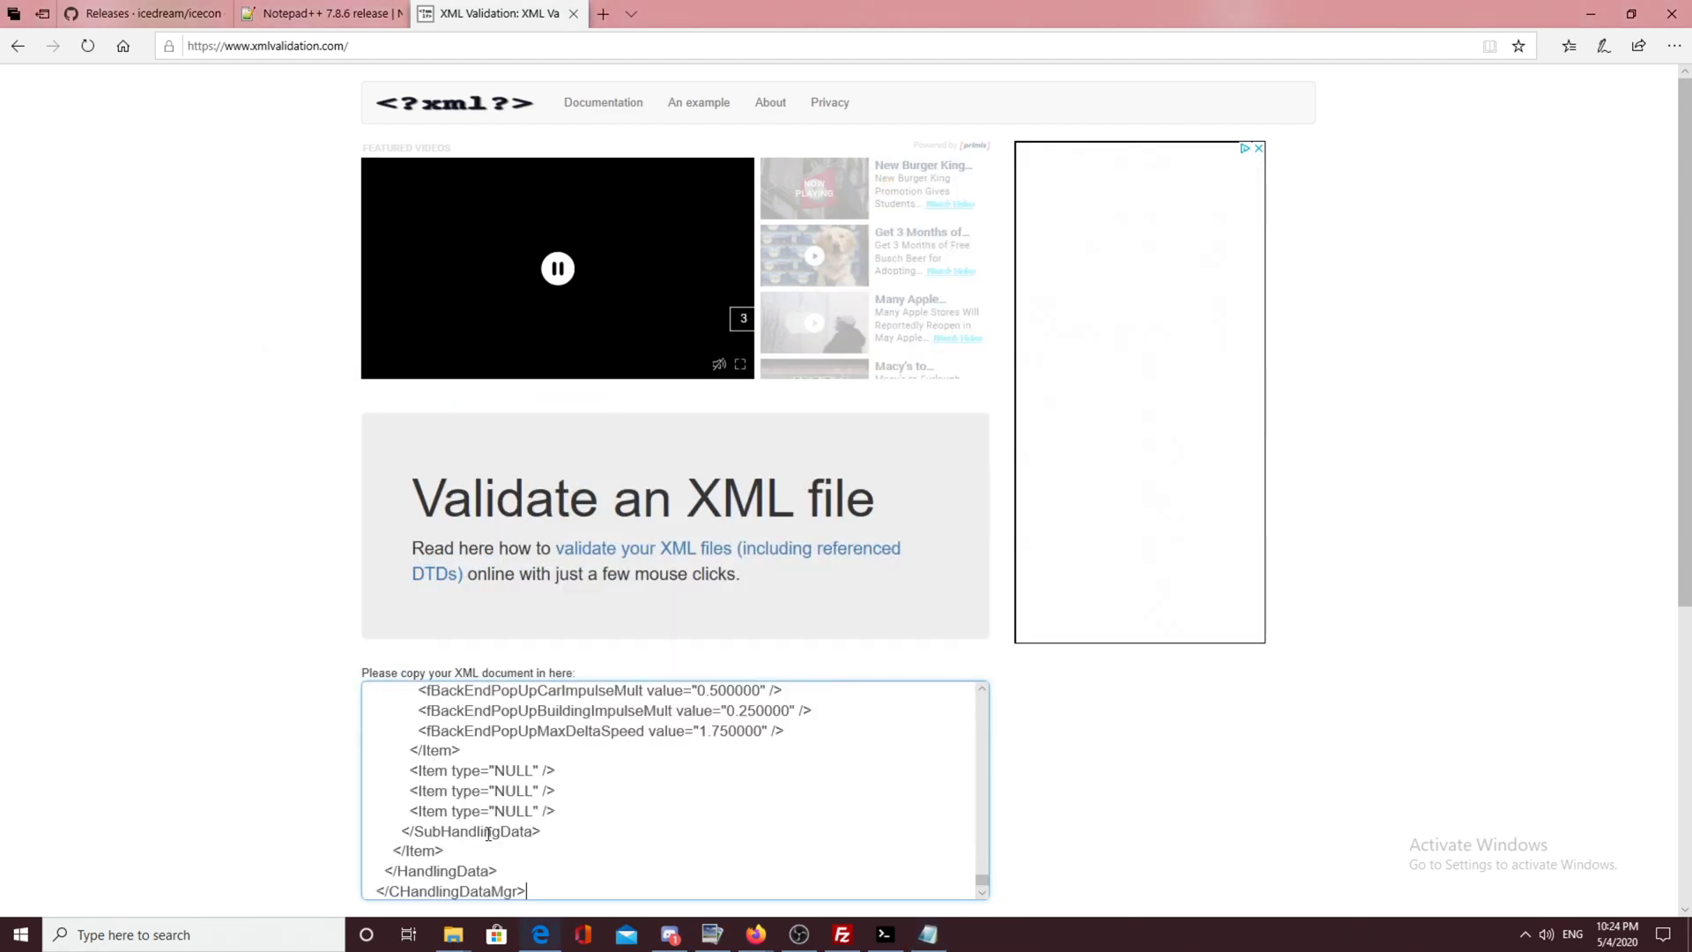
pyautogui.scroll(-6, 487, 833)
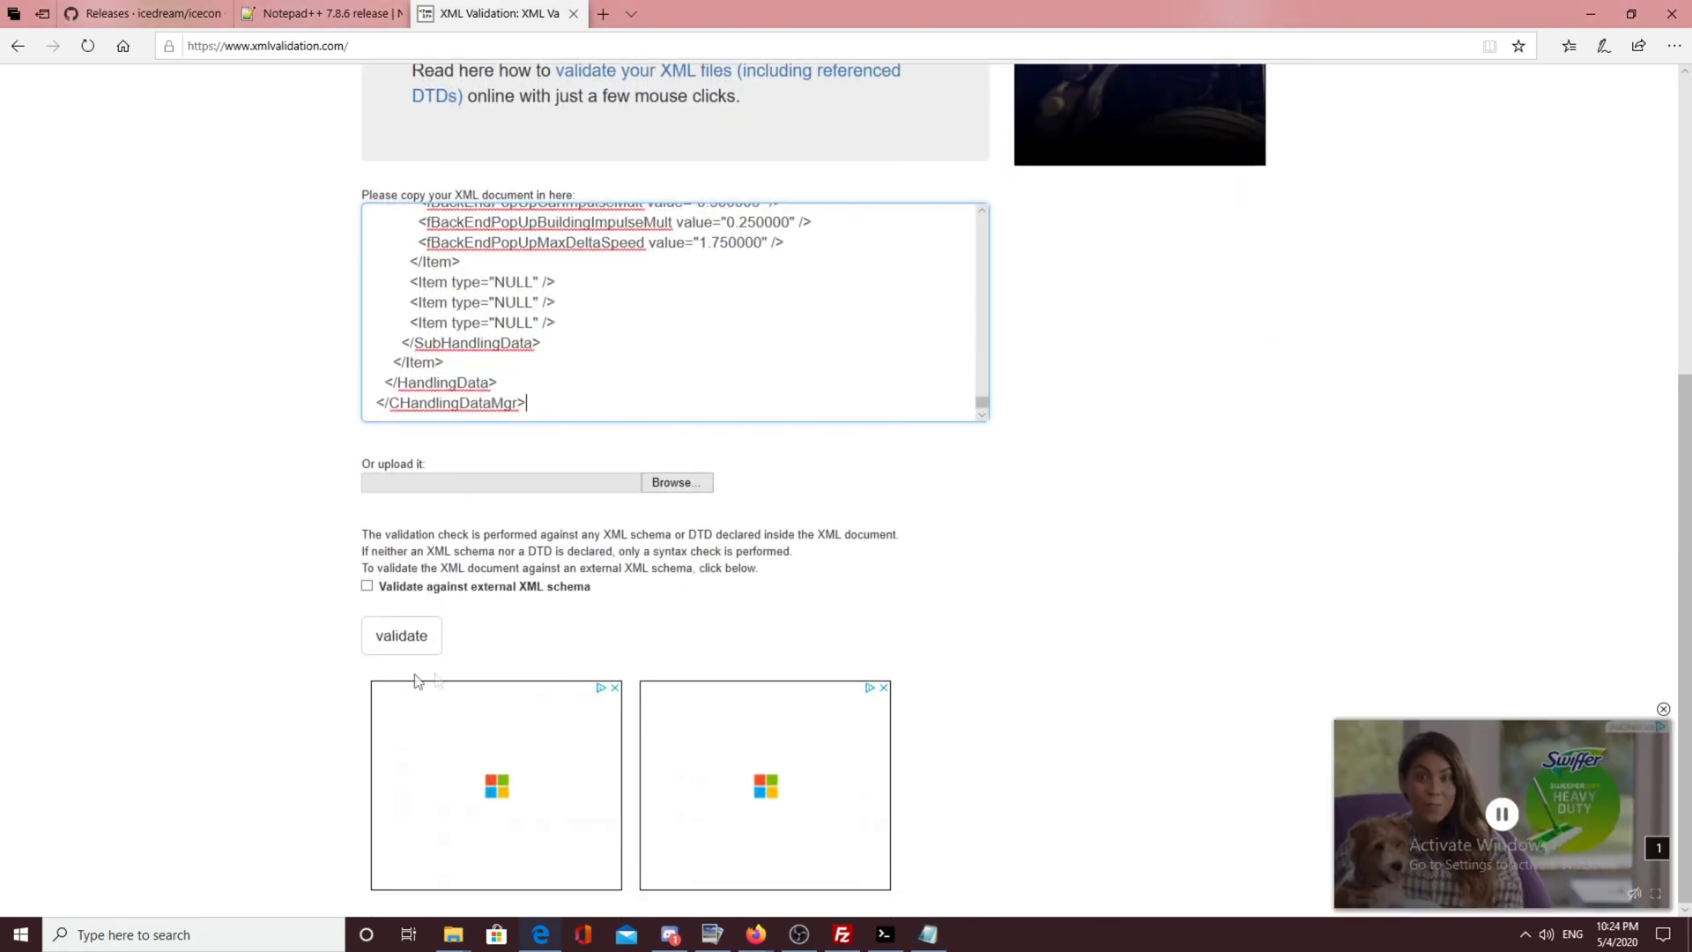
pyautogui.click(408, 641)
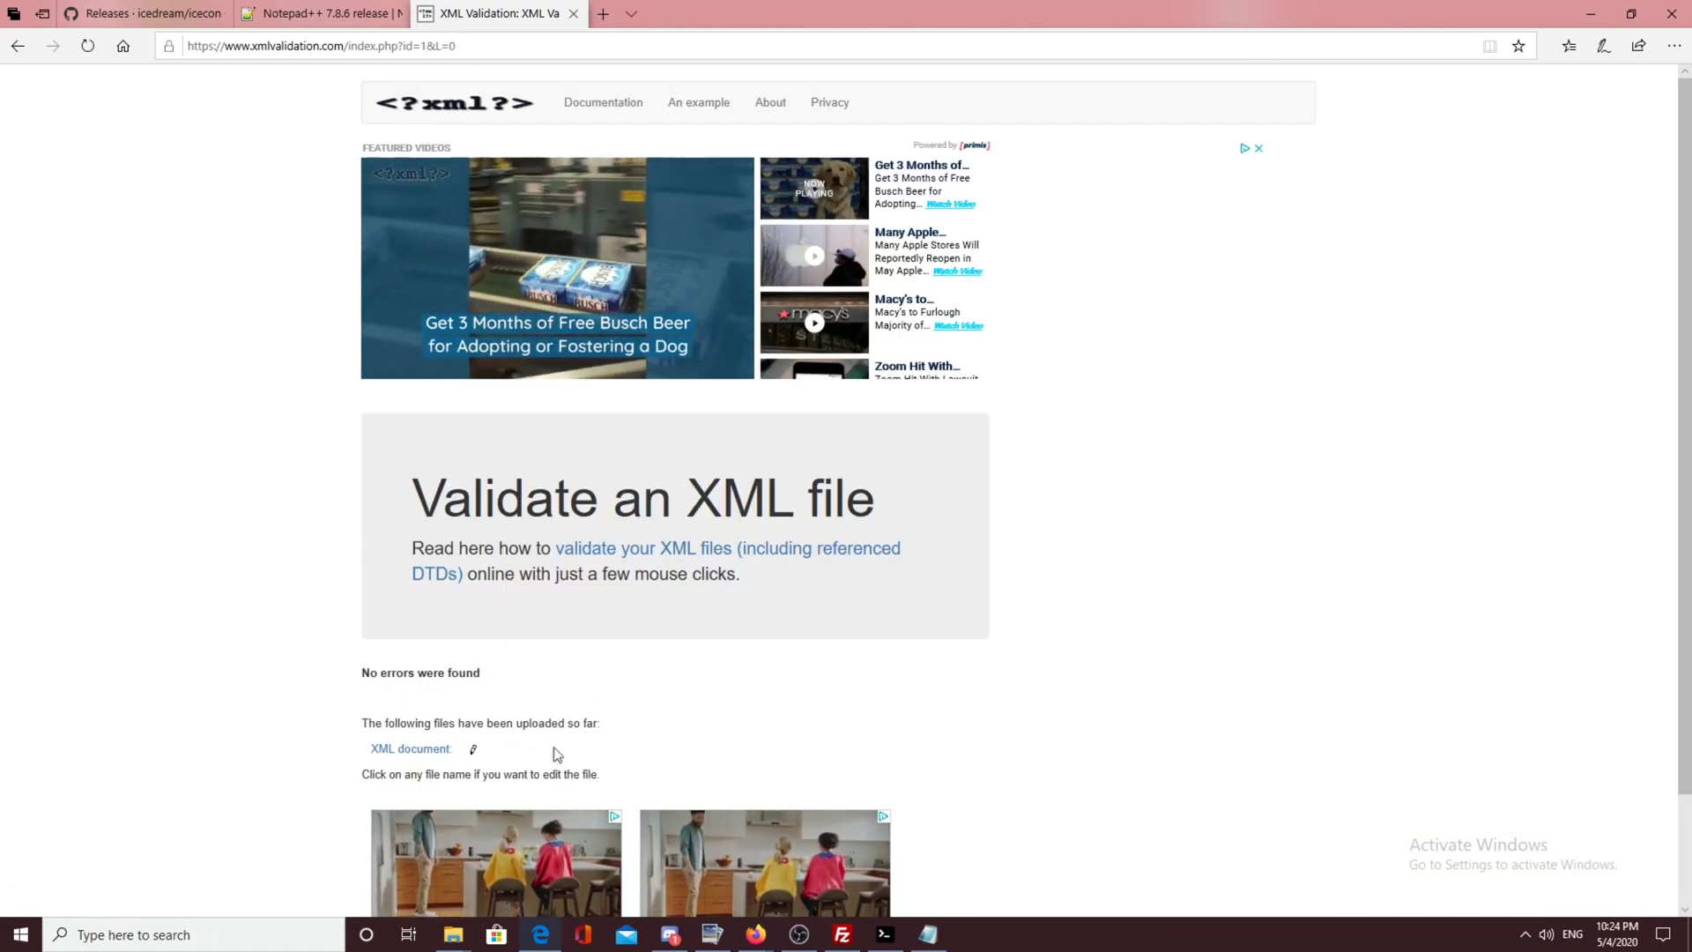
# Step: Validate the full contents of TKG TEsat's vehicles.meta in a blank XML validator form
pyautogui.click(460, 122)
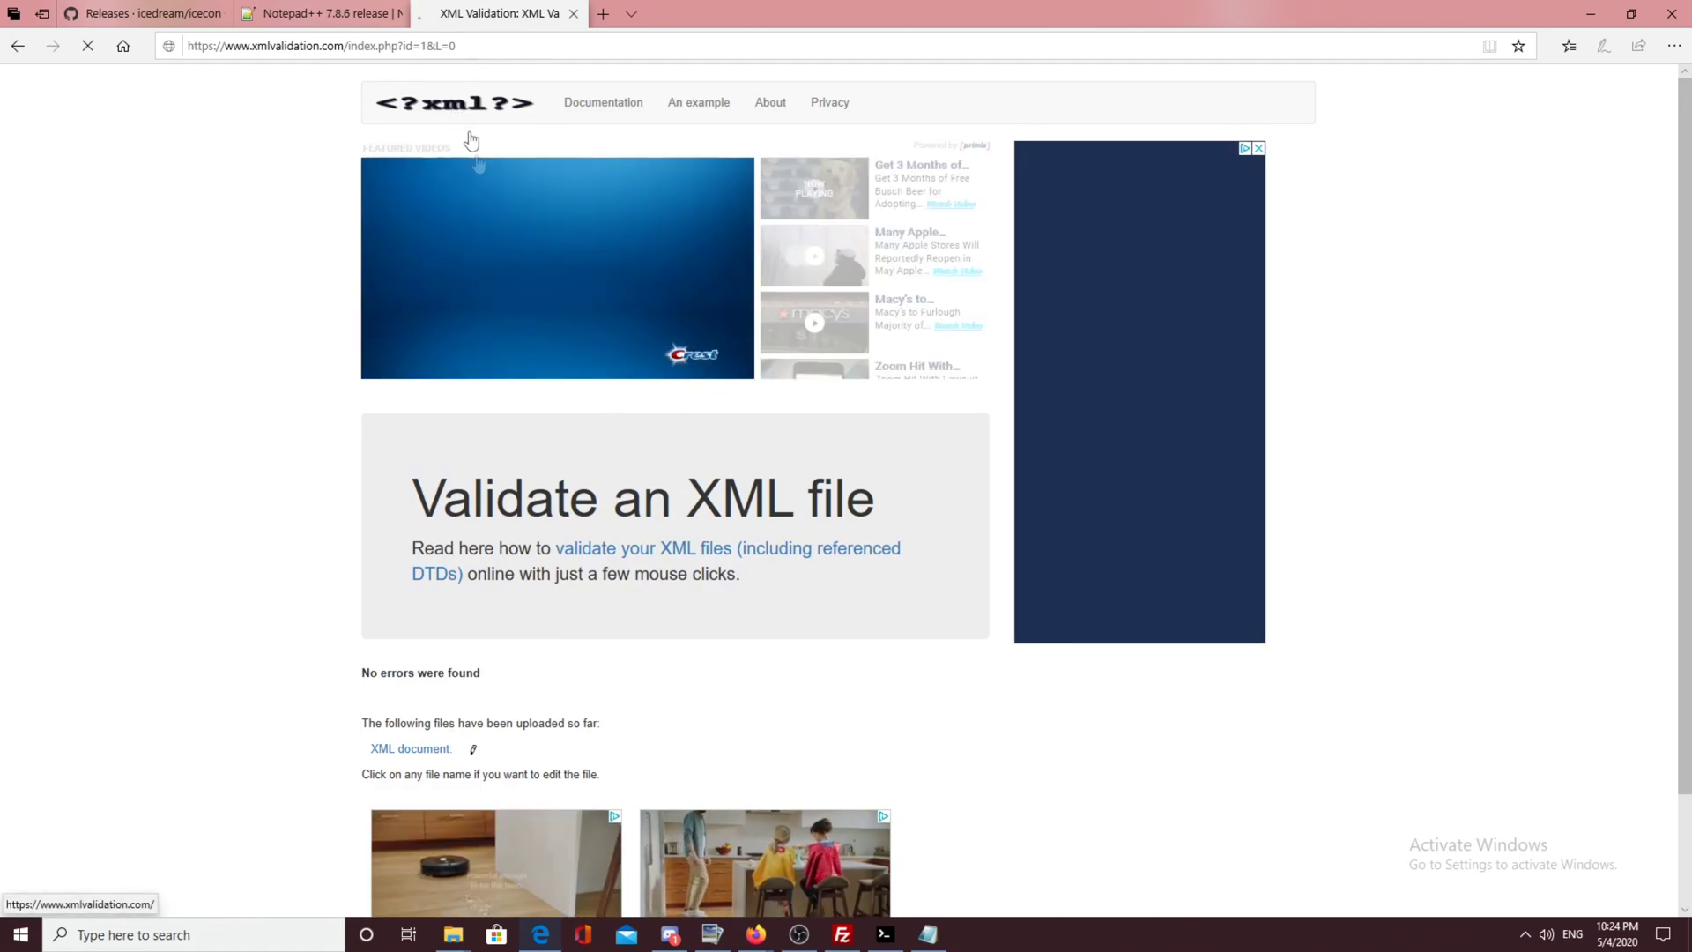
pyautogui.moveTo(453, 935)
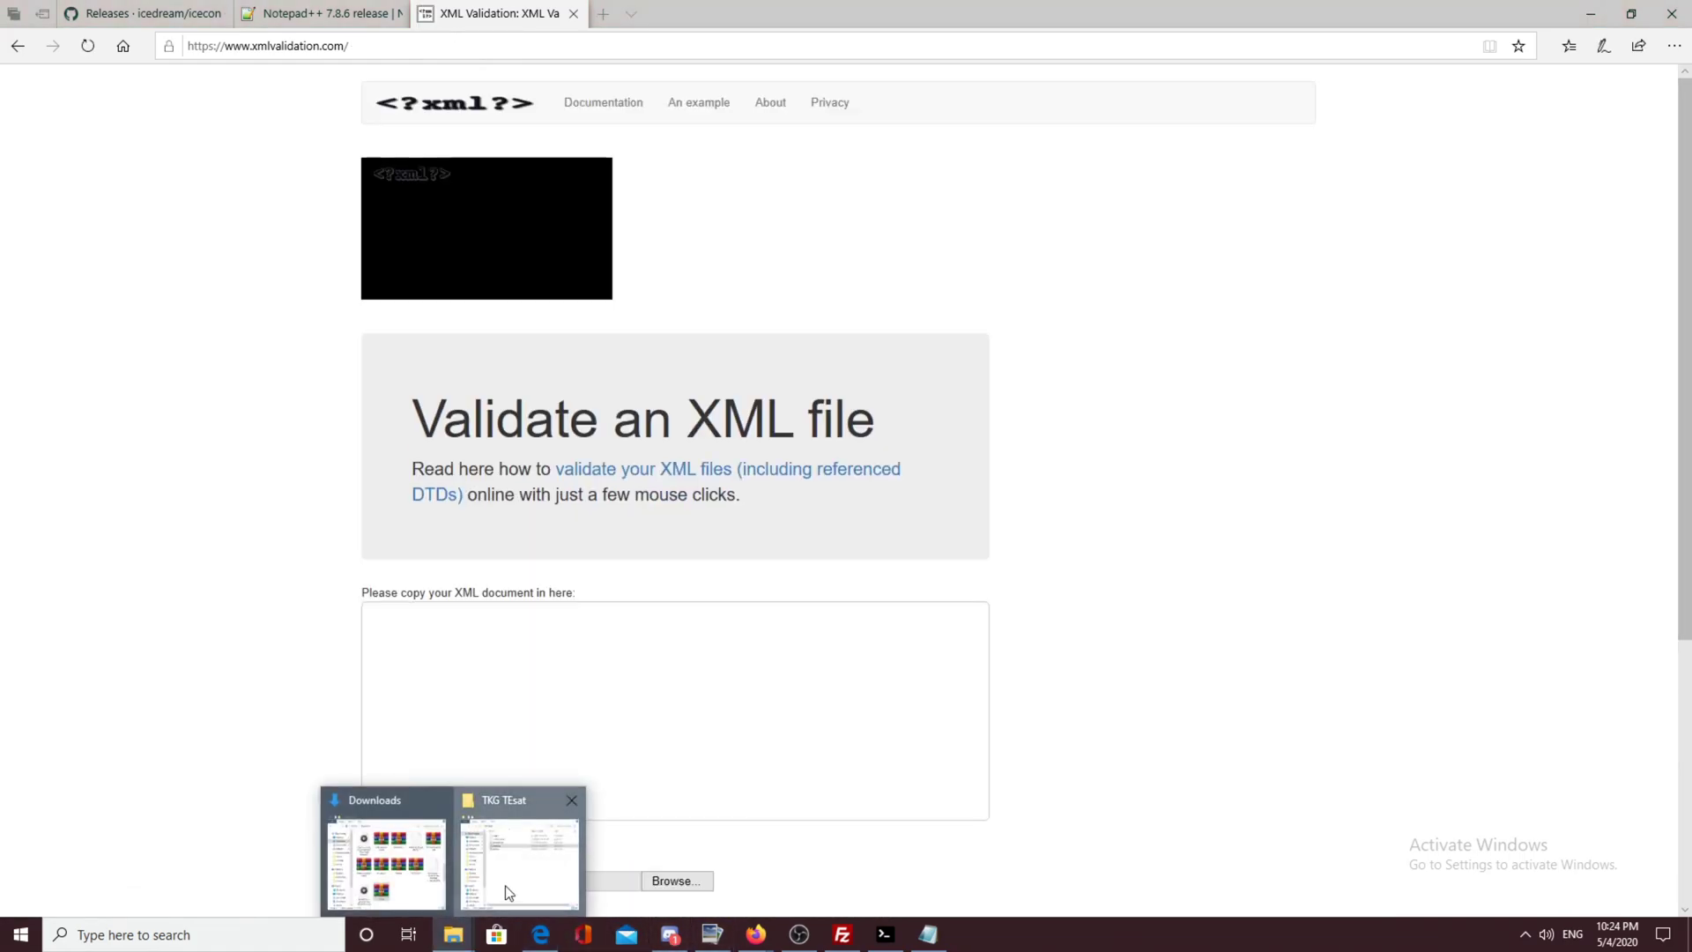
pyautogui.click(509, 893)
pyautogui.doubleClick(1023, 360)
pyautogui.click(625, 601)
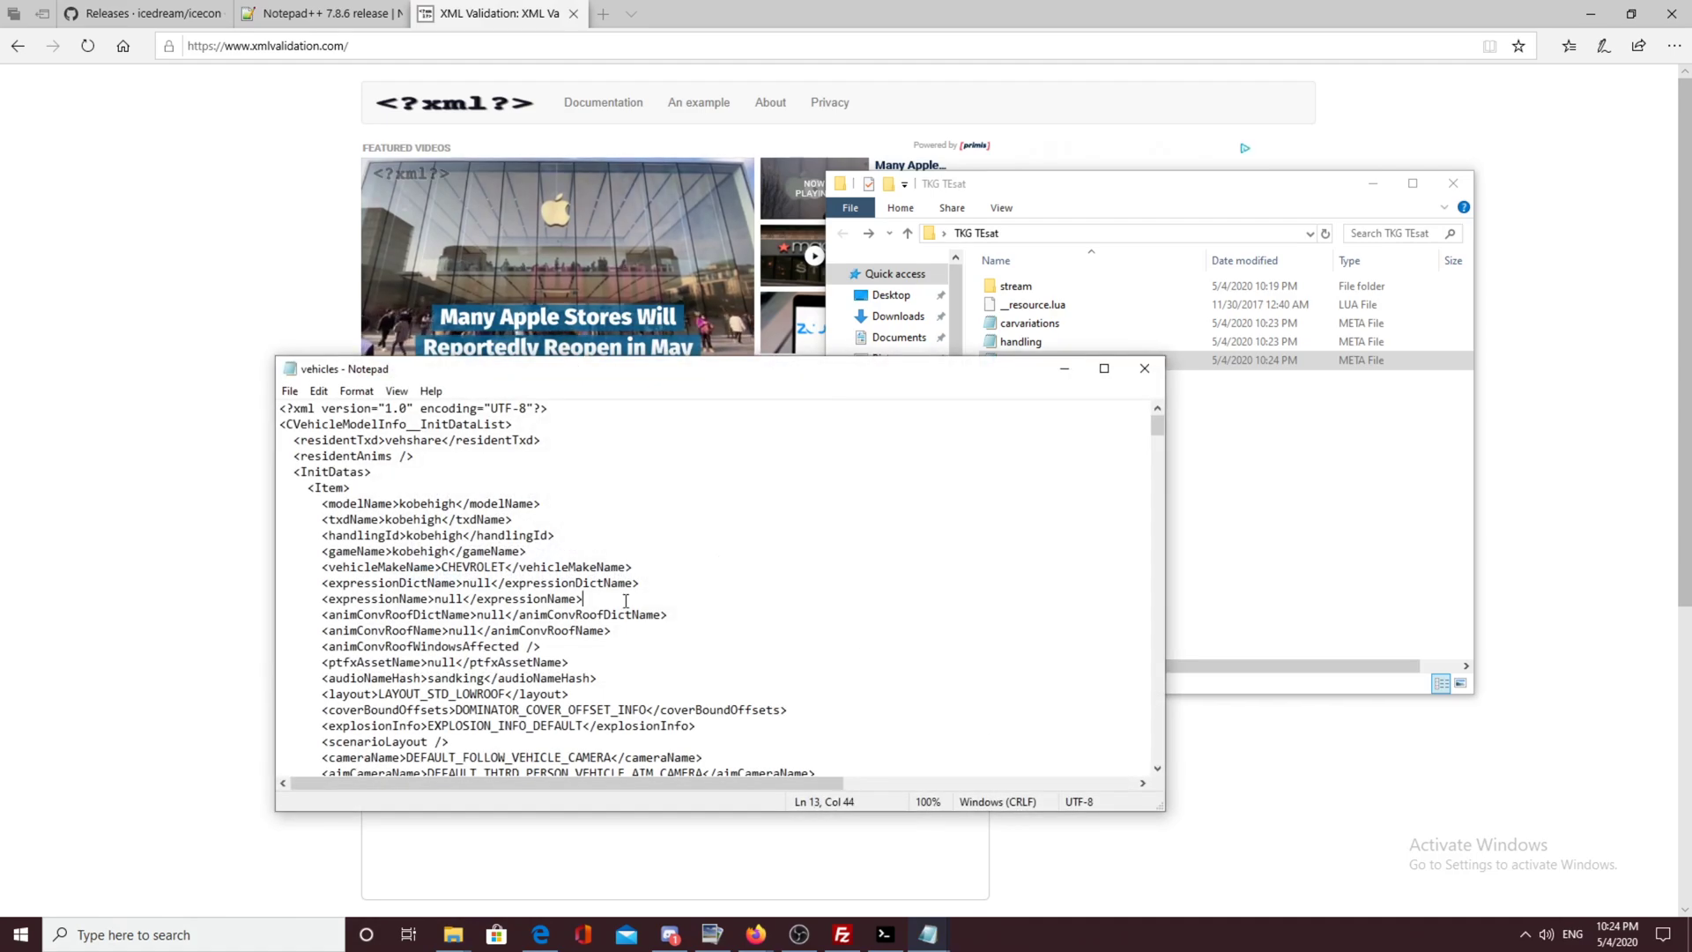
pyautogui.hotkey('ctrl', 'a')
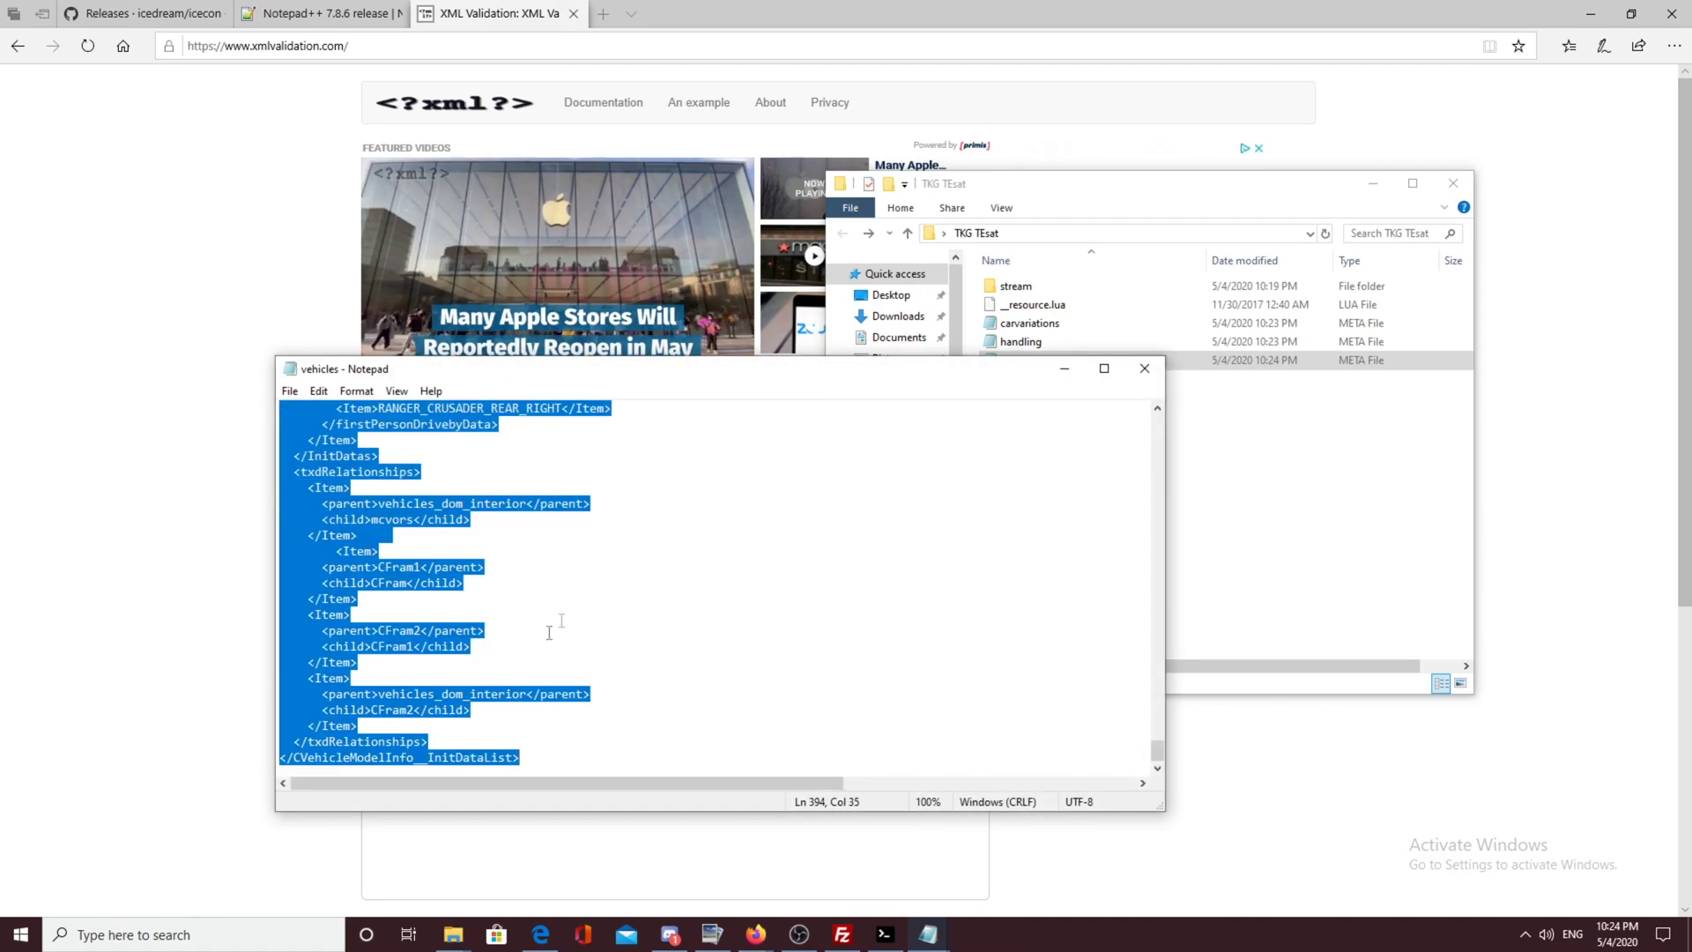
pyautogui.hotkey('ctrl', 'c')
pyautogui.click(472, 855)
pyautogui.hotkey('ctrl', 'v')
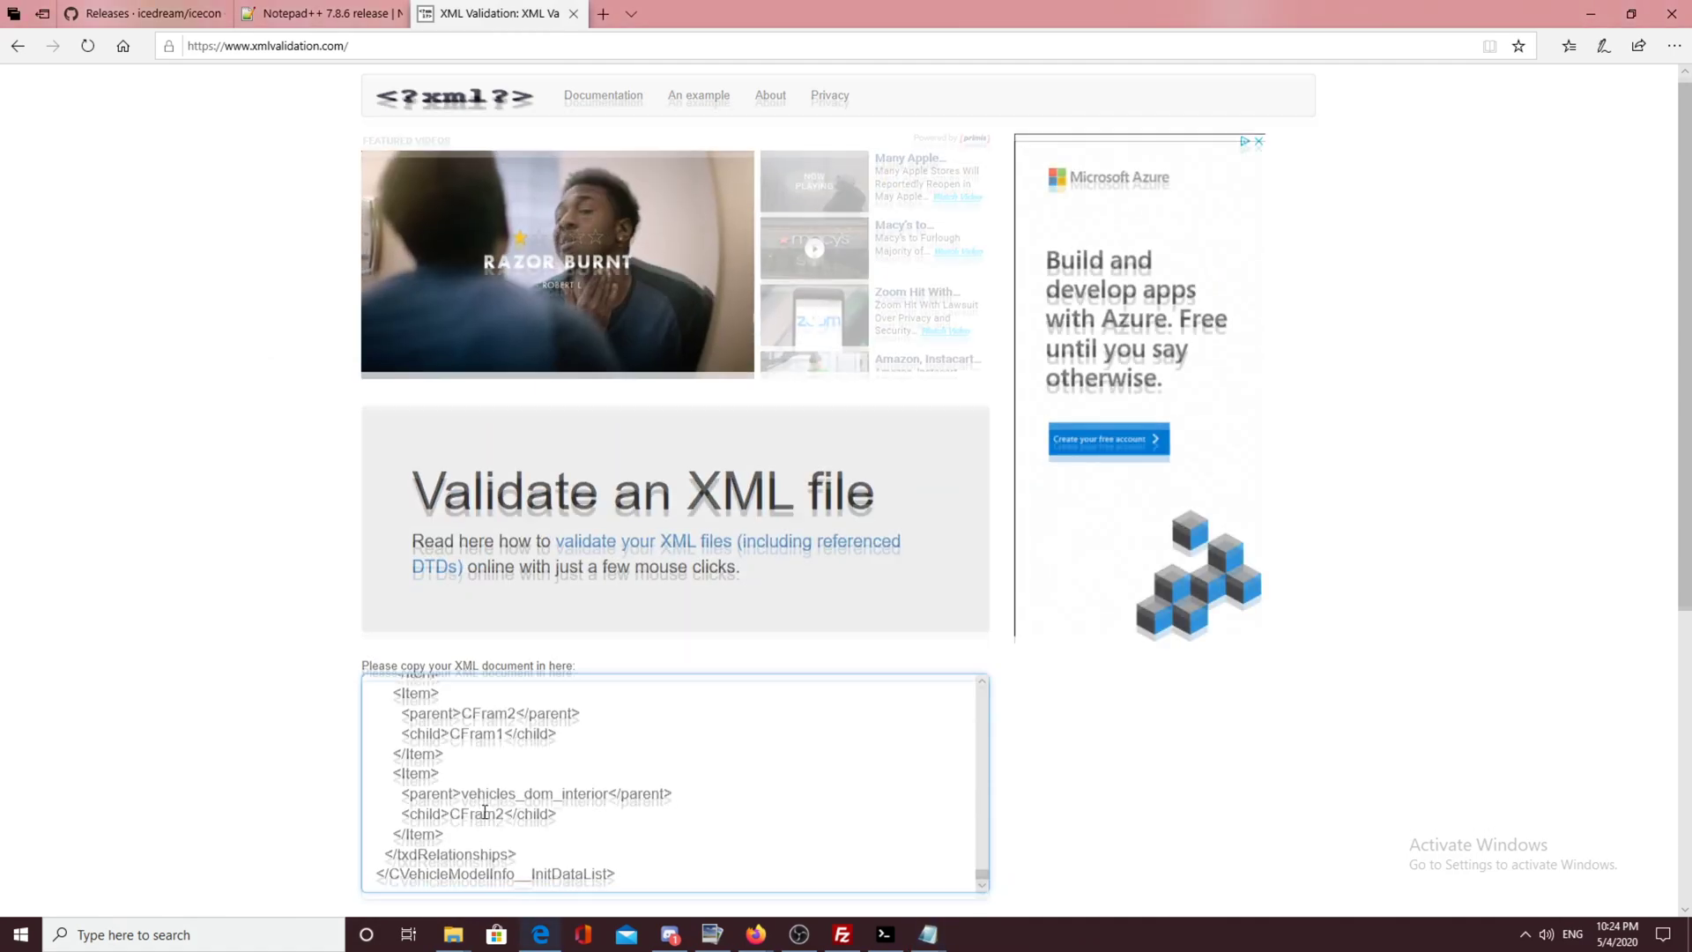
pyautogui.scroll(-5, 484, 812)
pyautogui.click(417, 636)
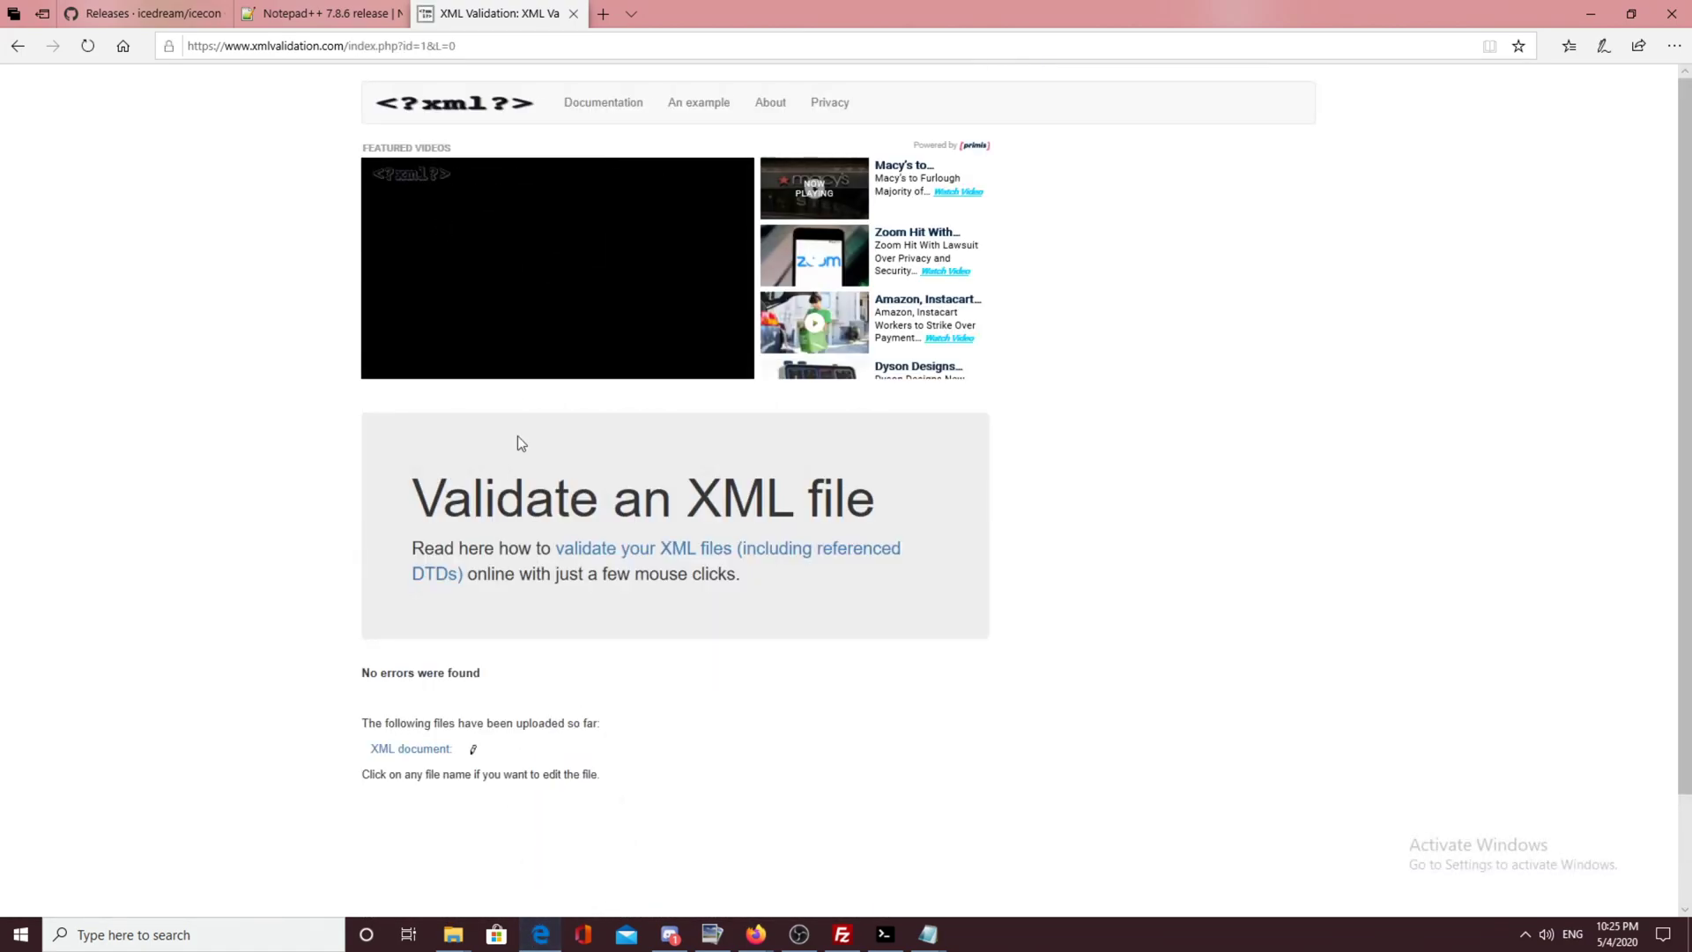
# Step: Return to the blank validator form and validate the full contents of TKG TEsat's handling.meta
pyautogui.click(442, 115)
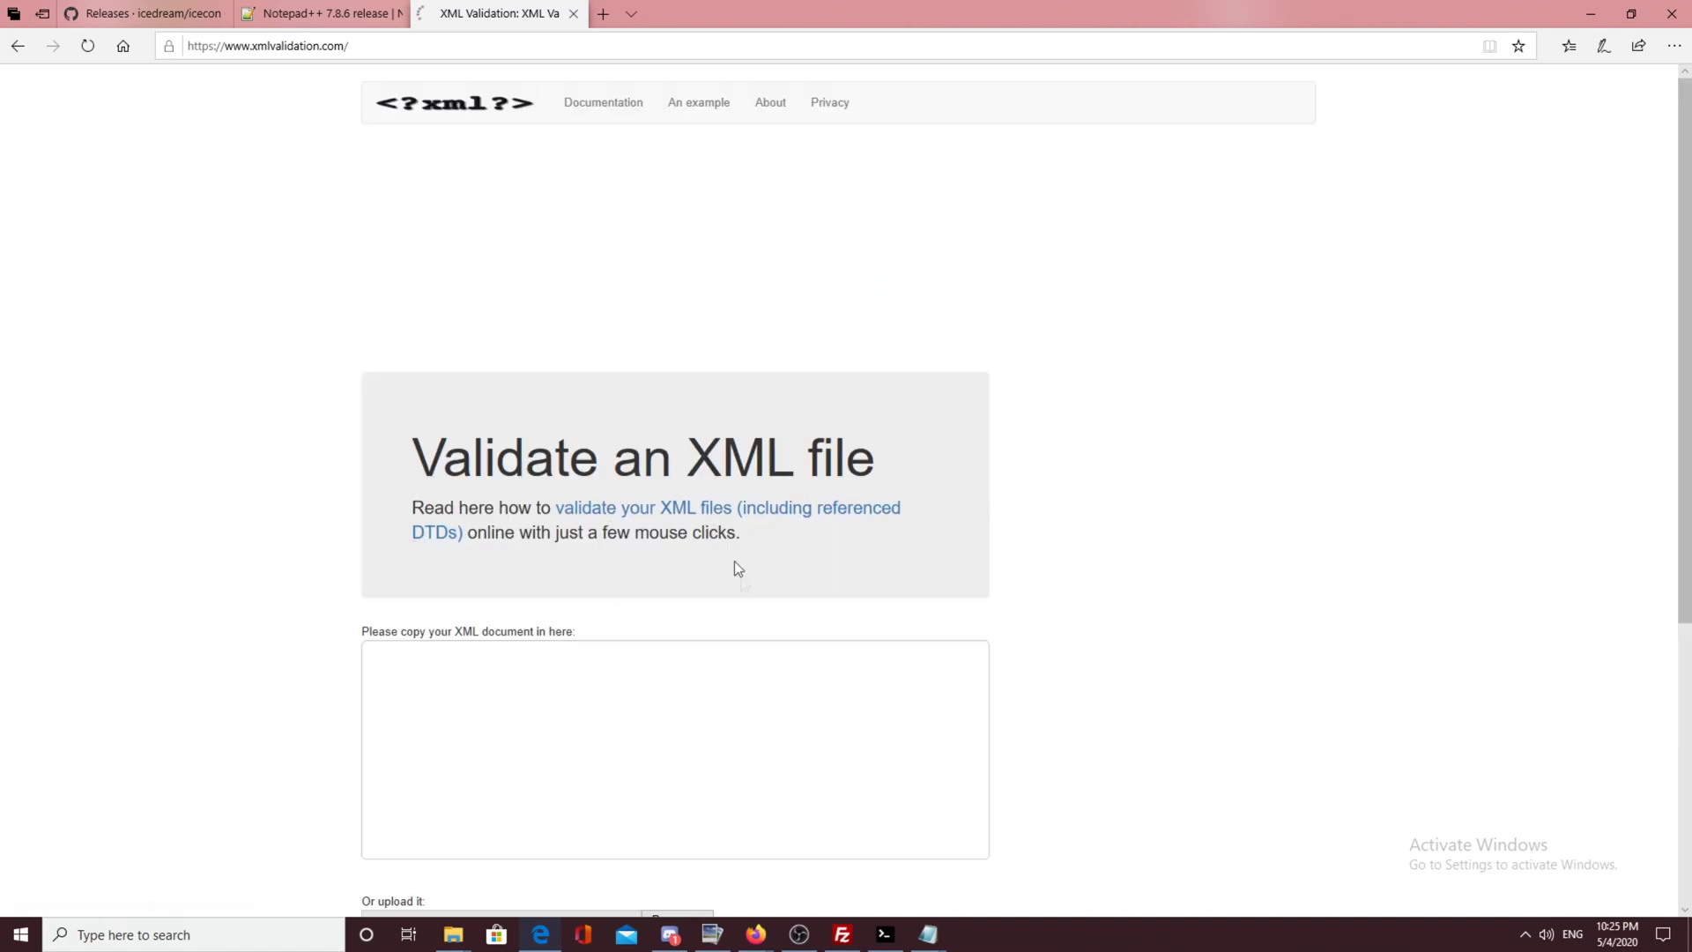
pyautogui.moveTo(453, 934)
pyautogui.click(536, 877)
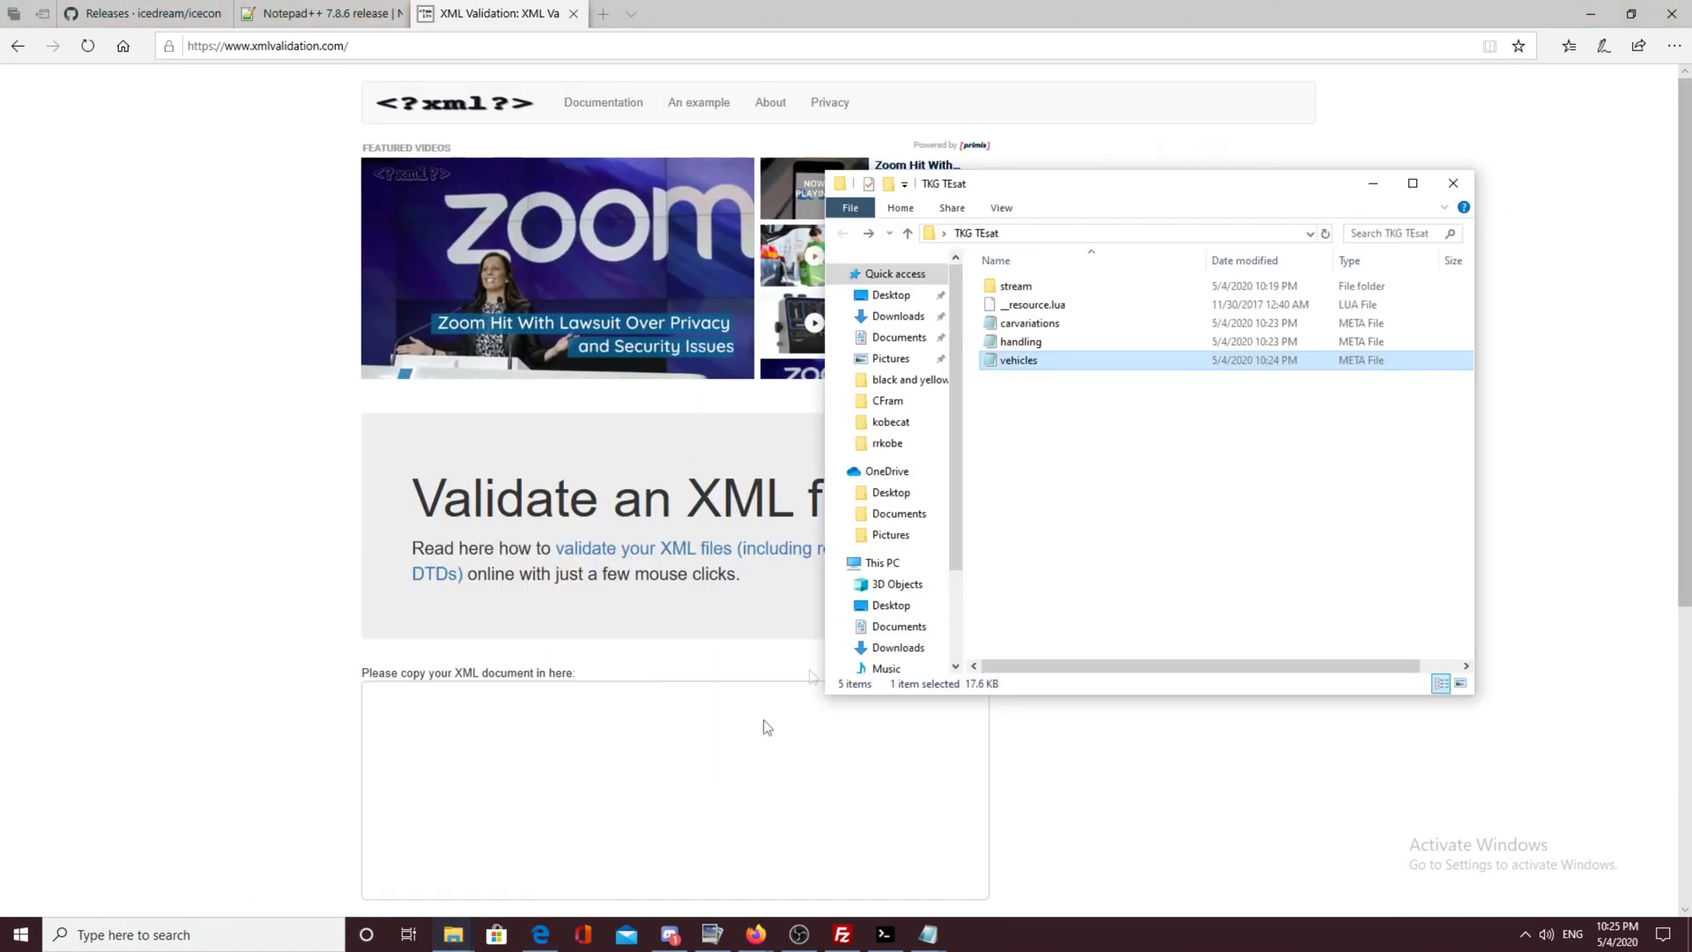
pyautogui.doubleClick(1065, 344)
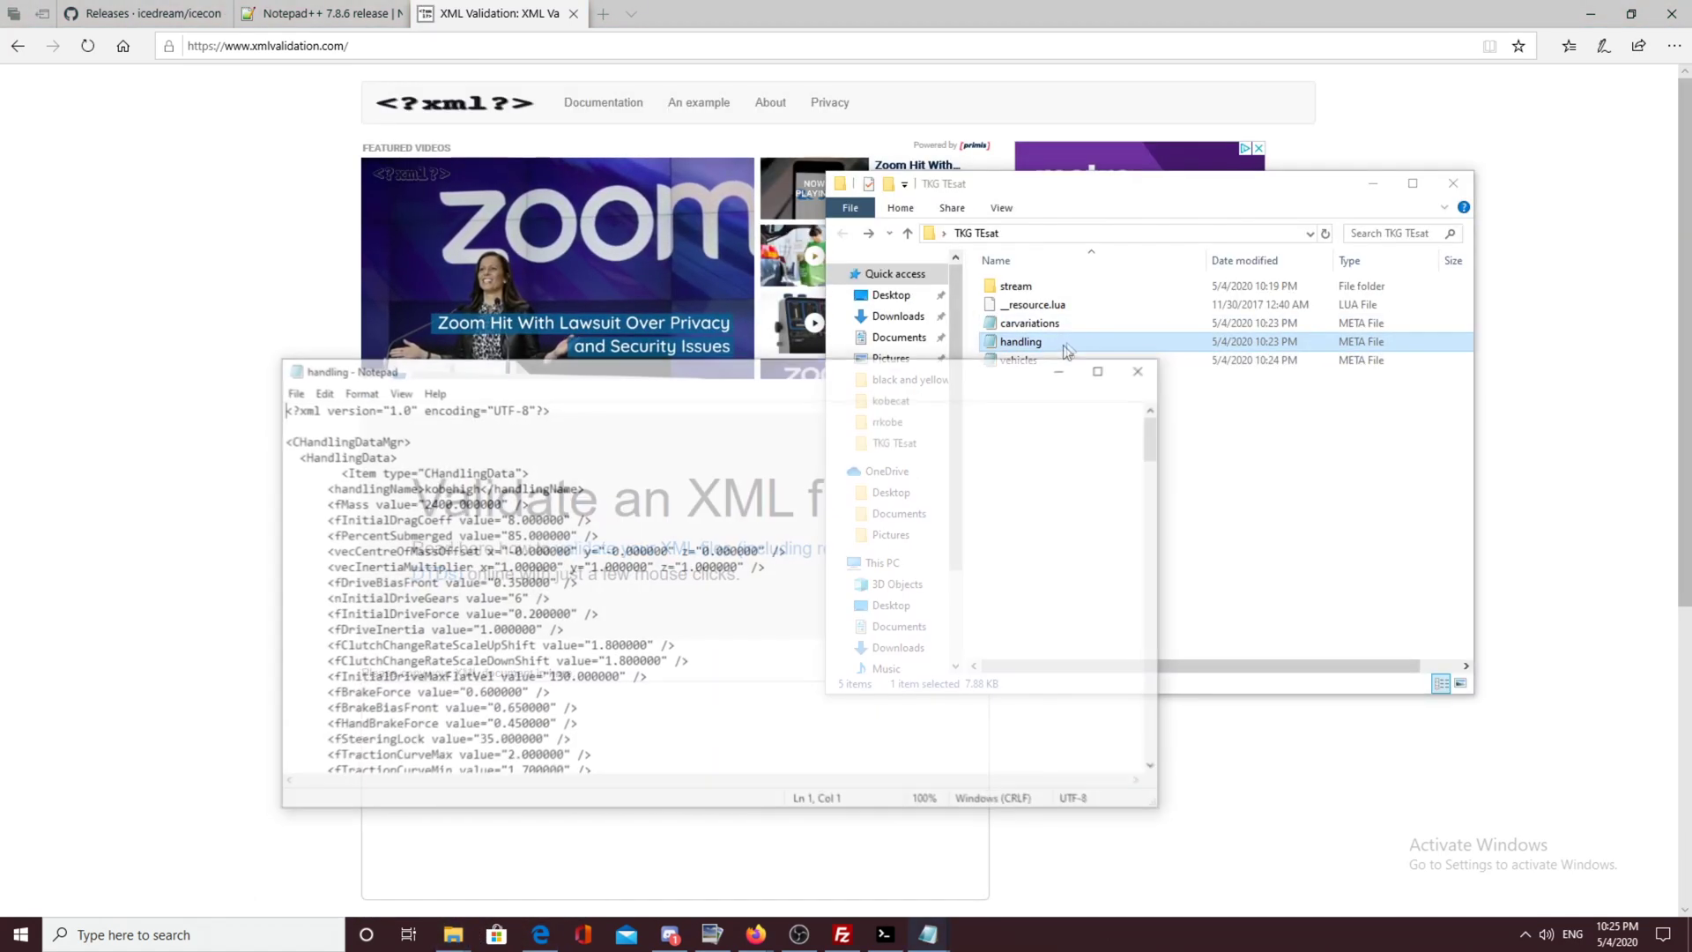
pyautogui.hotkey('ctrl', 'a')
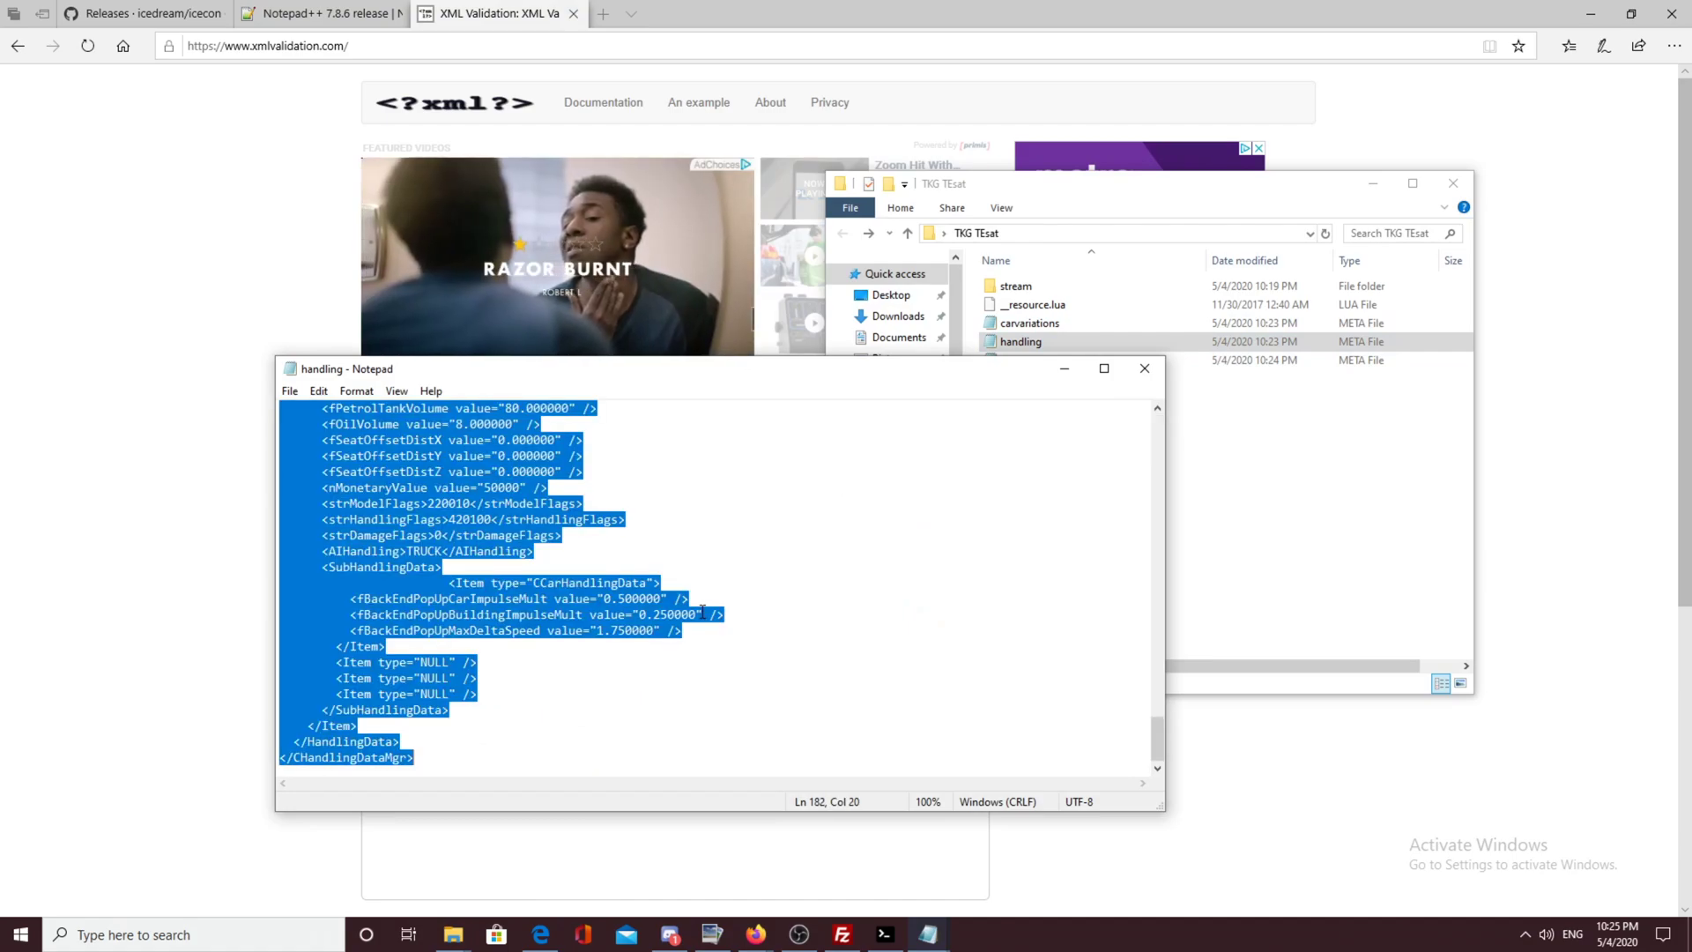
pyautogui.click(481, 855)
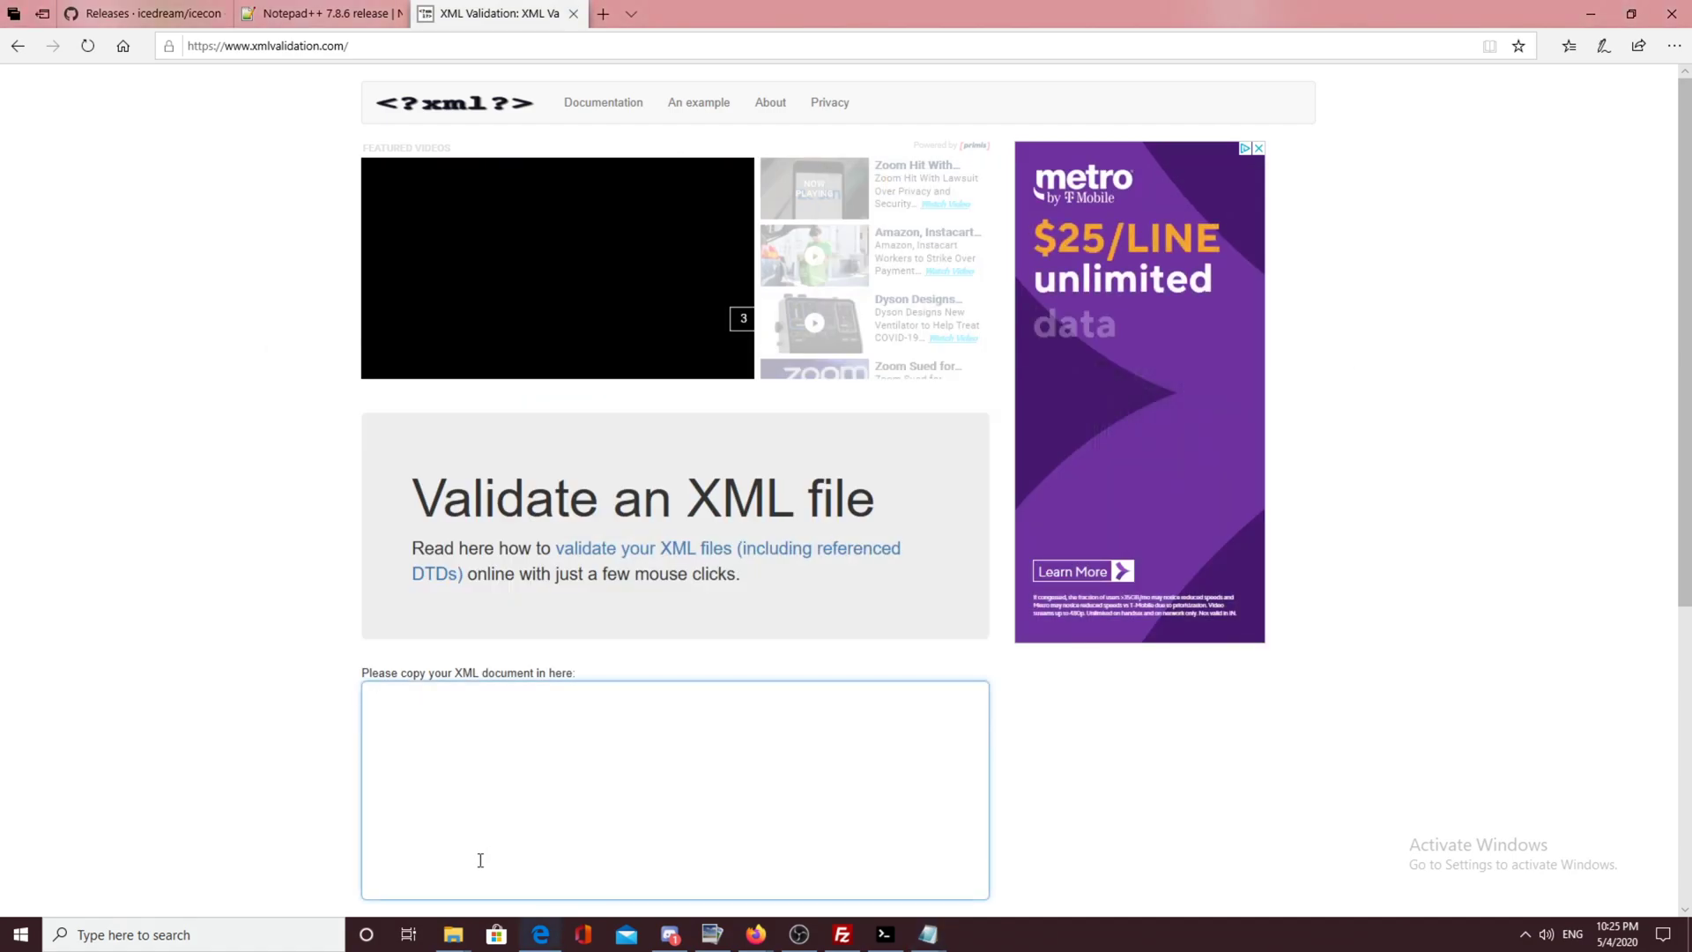
pyautogui.hotkey('ctrl', 'v')
pyautogui.scroll(-5, 550, 801)
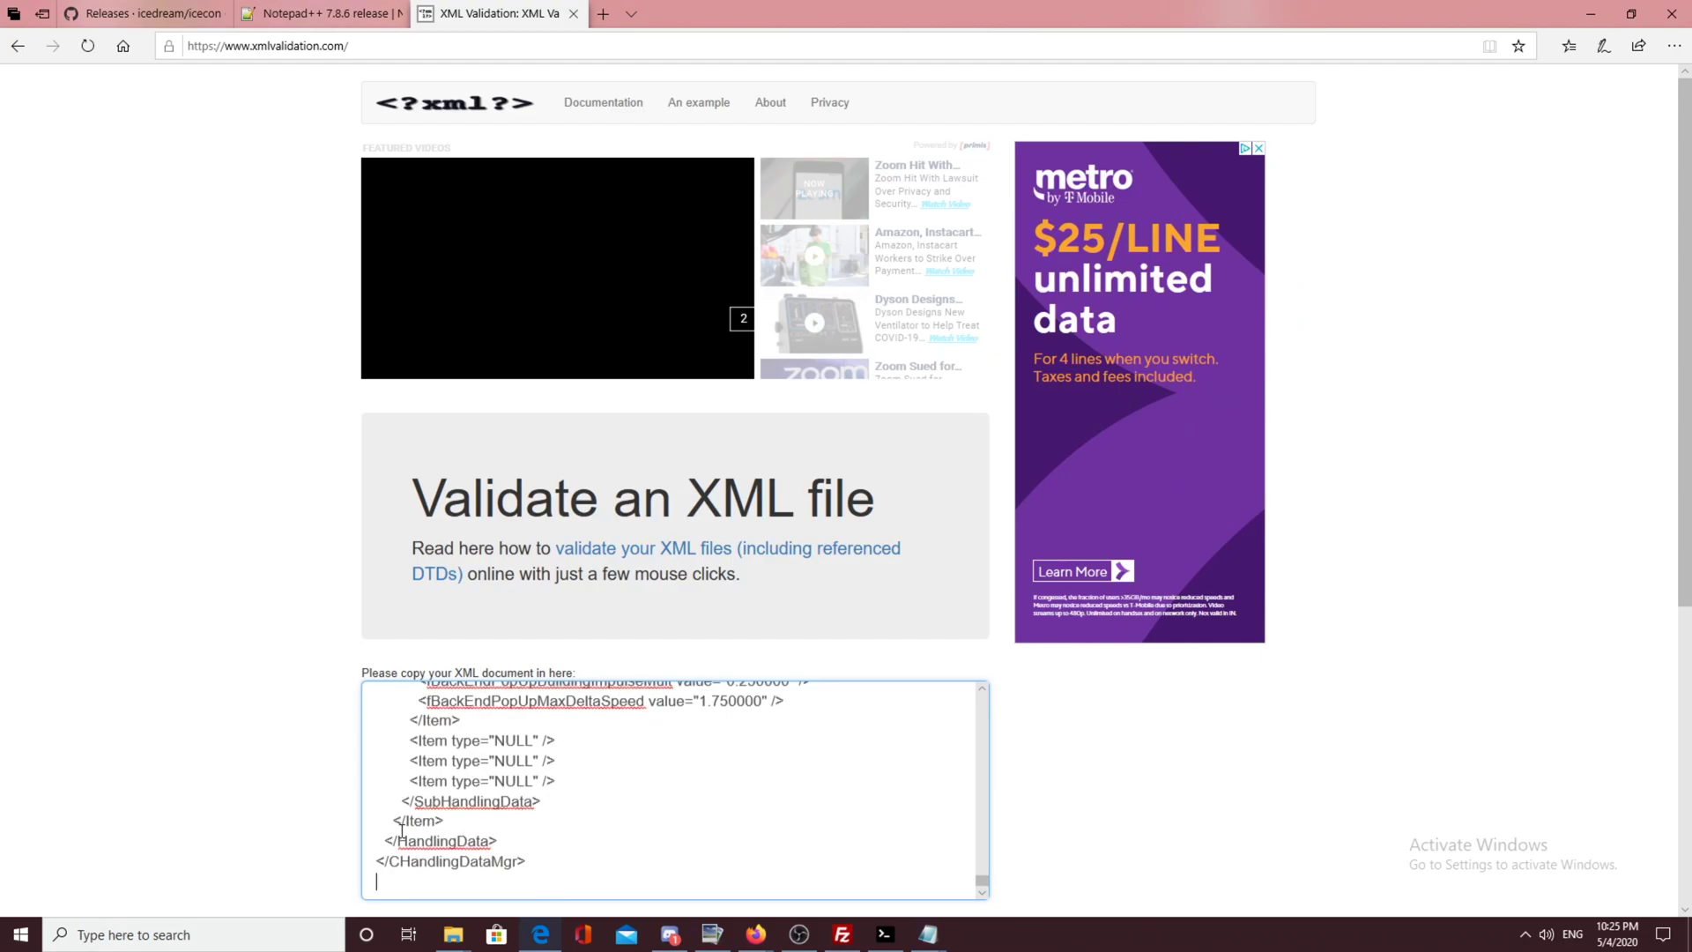
pyautogui.click(414, 636)
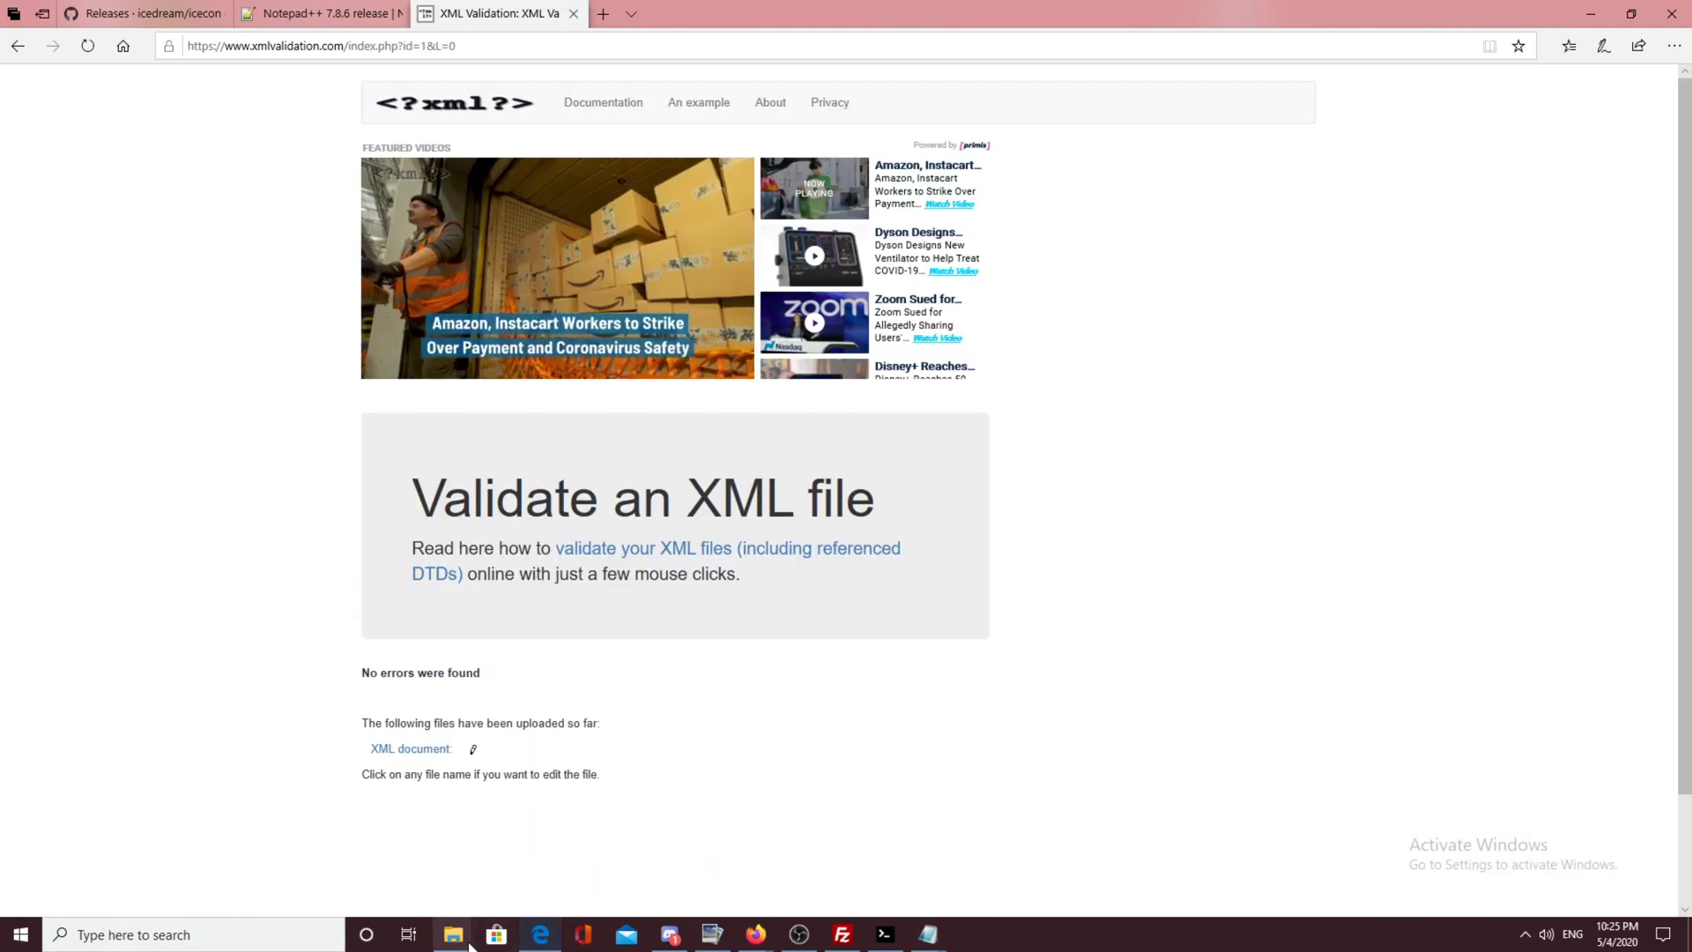
# Step: Open TKG TEsat's vehicles.meta in Notepad++ and delete the closing ">" of the last </Item> tag on line 392
pyautogui.moveTo(453, 935)
pyautogui.click(538, 873)
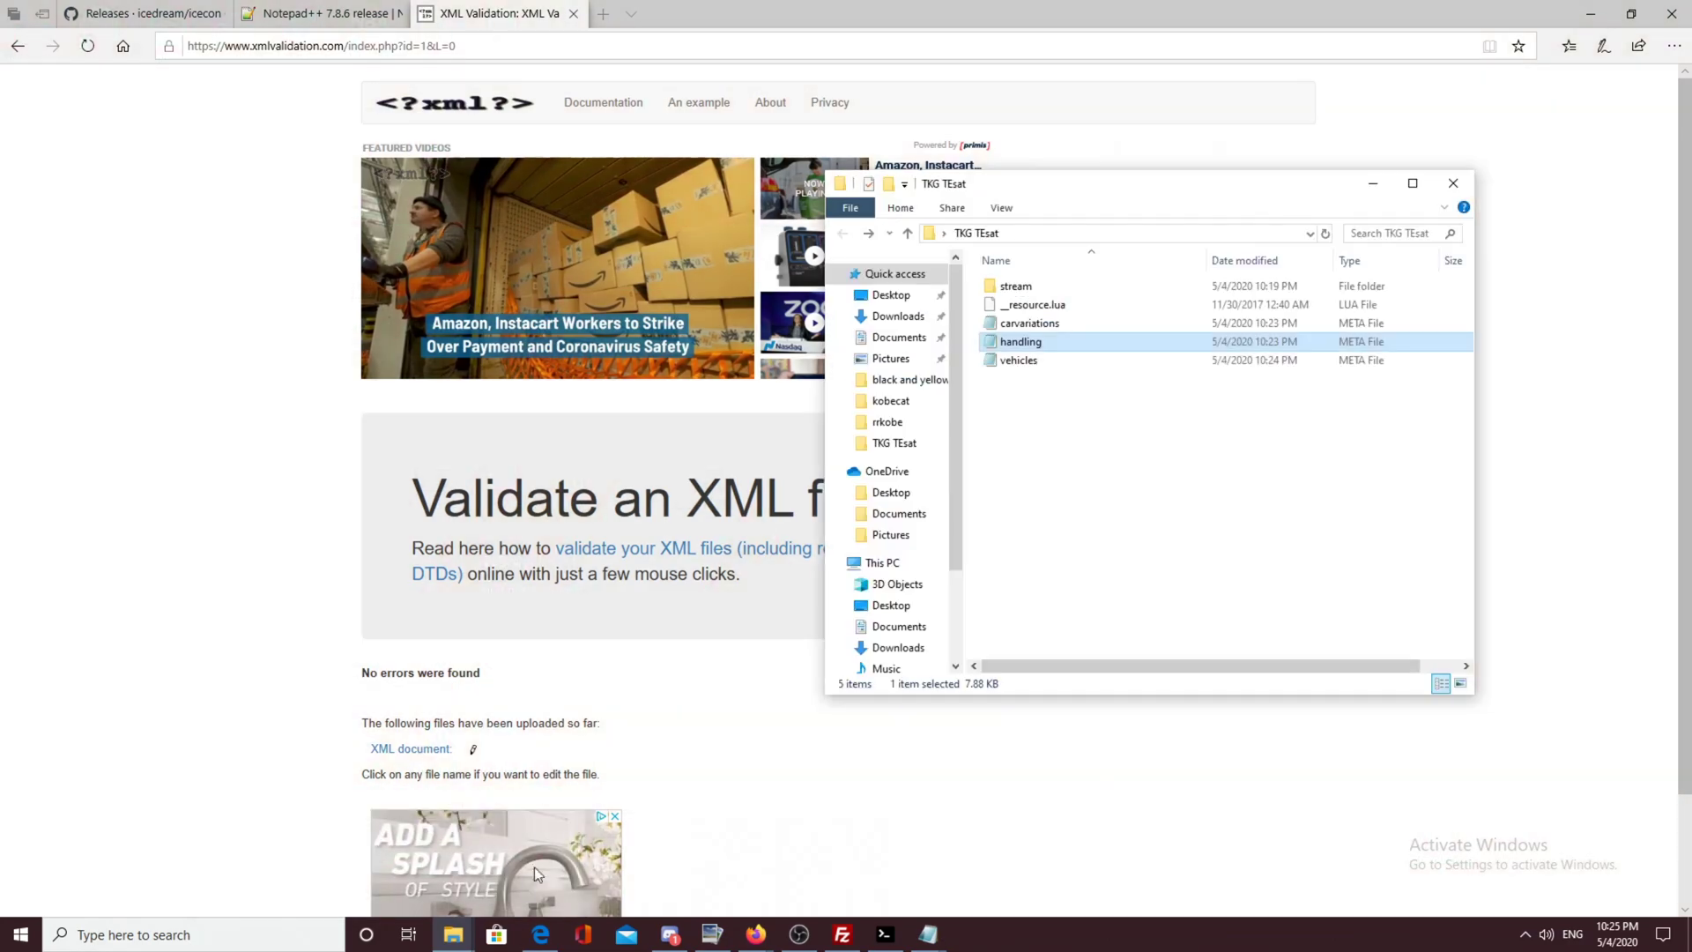
pyautogui.click(1040, 359)
pyautogui.rightClick(1040, 359)
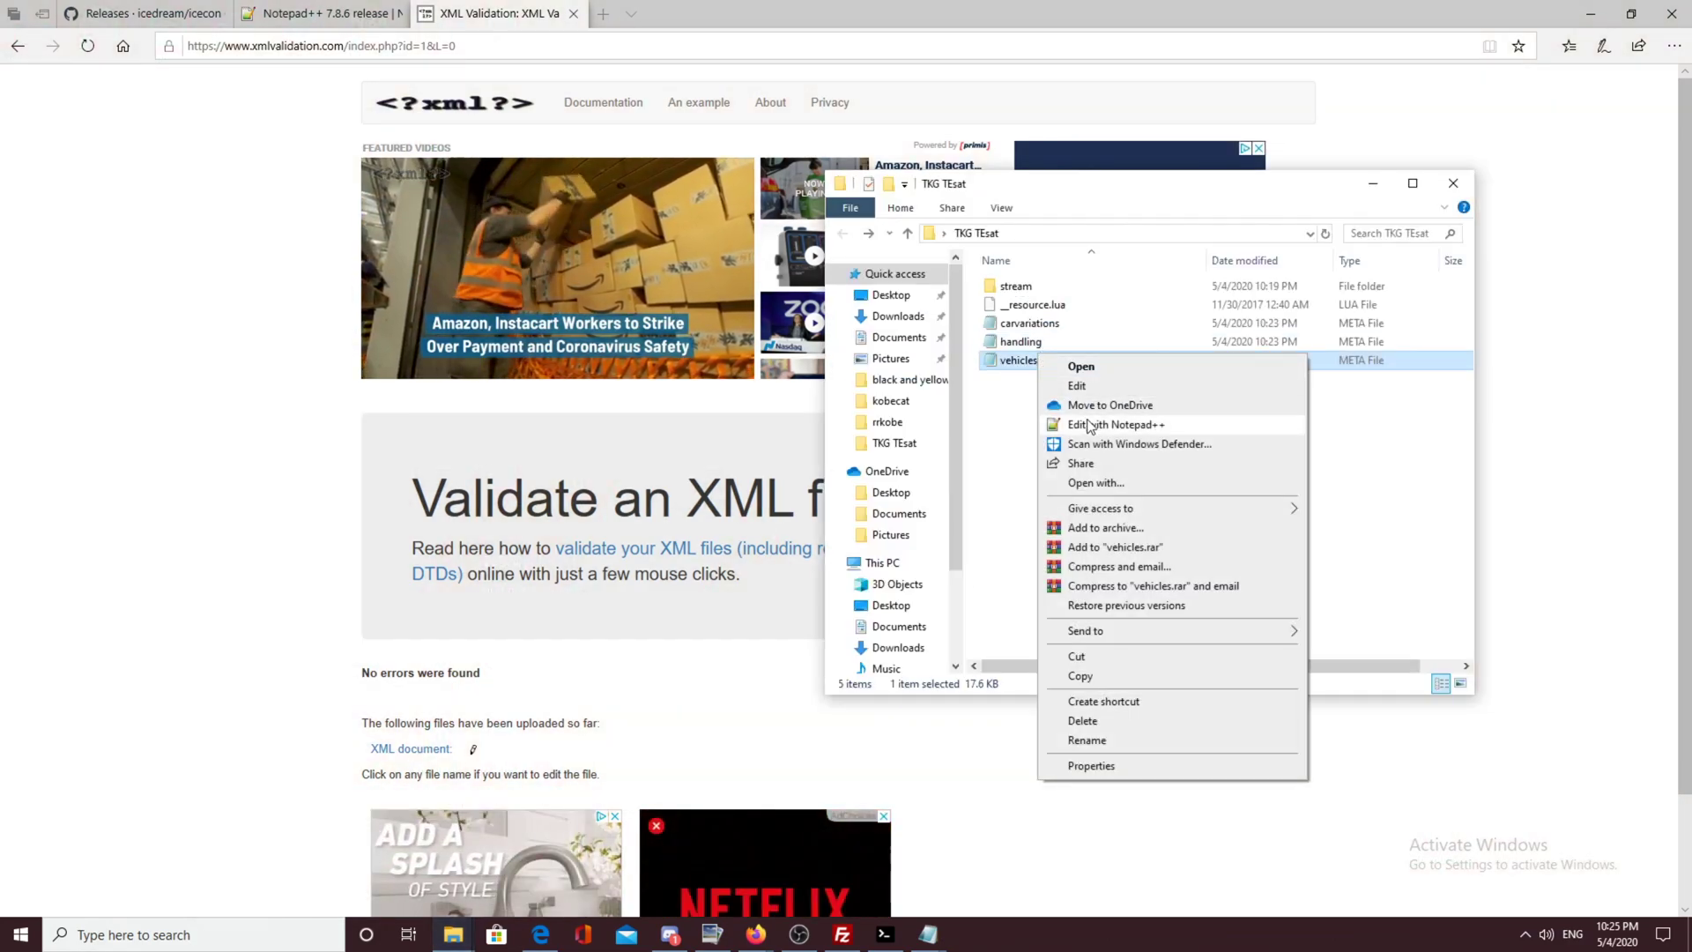
pyautogui.click(1094, 426)
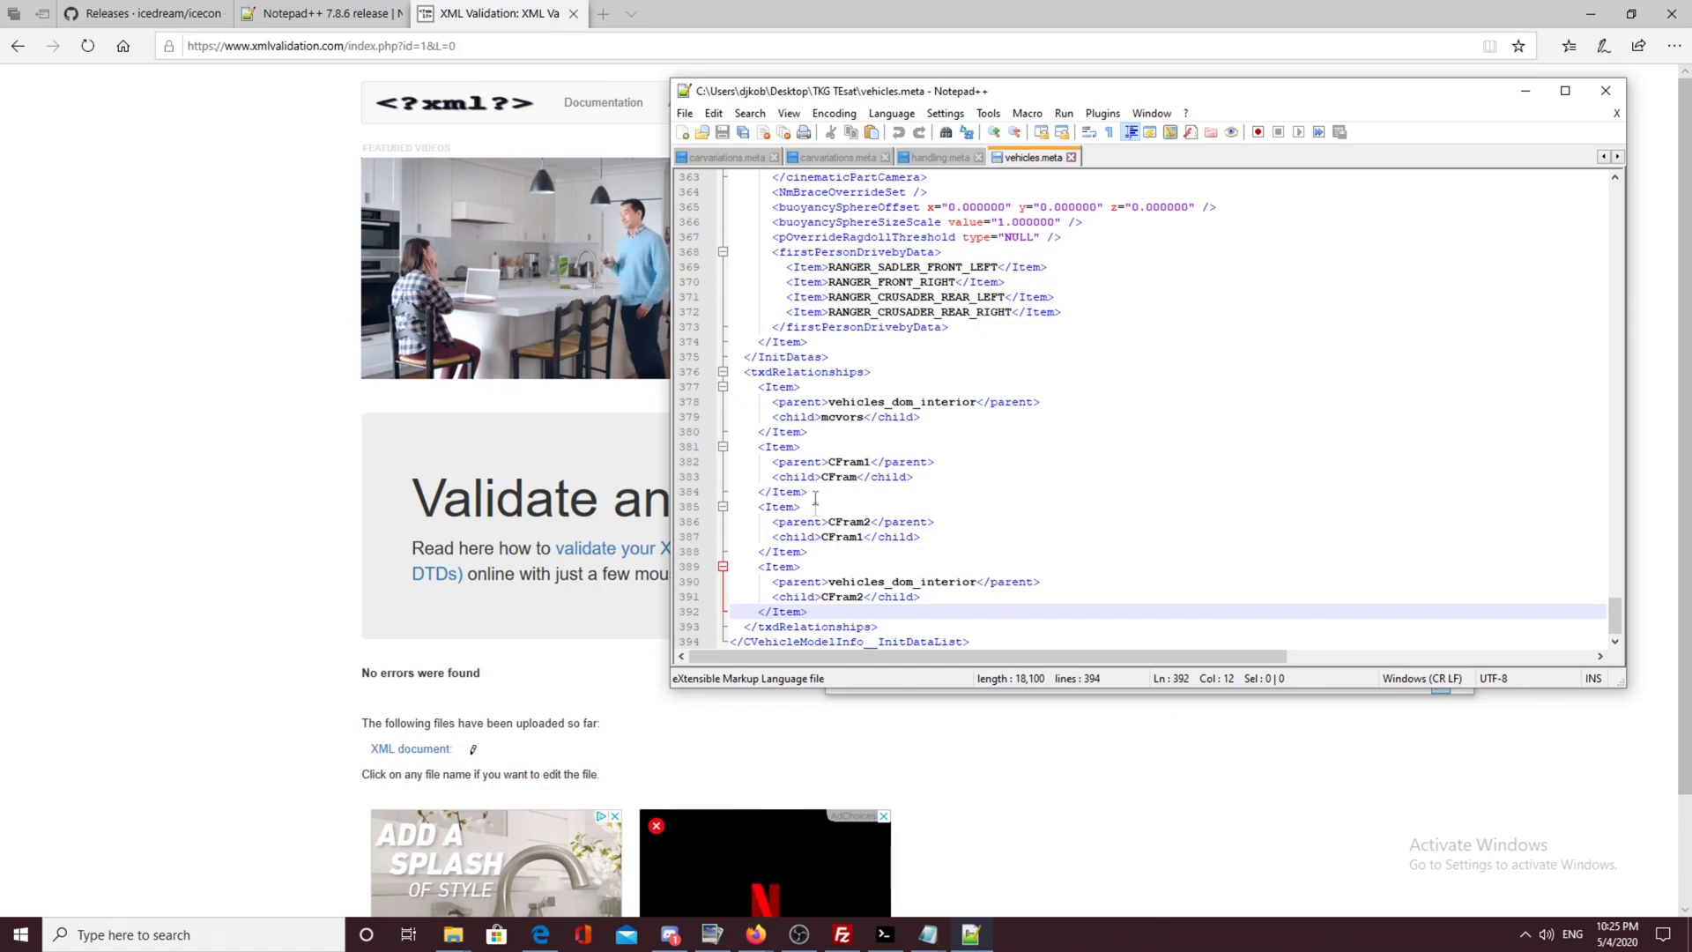
pyautogui.press('BackSpace')
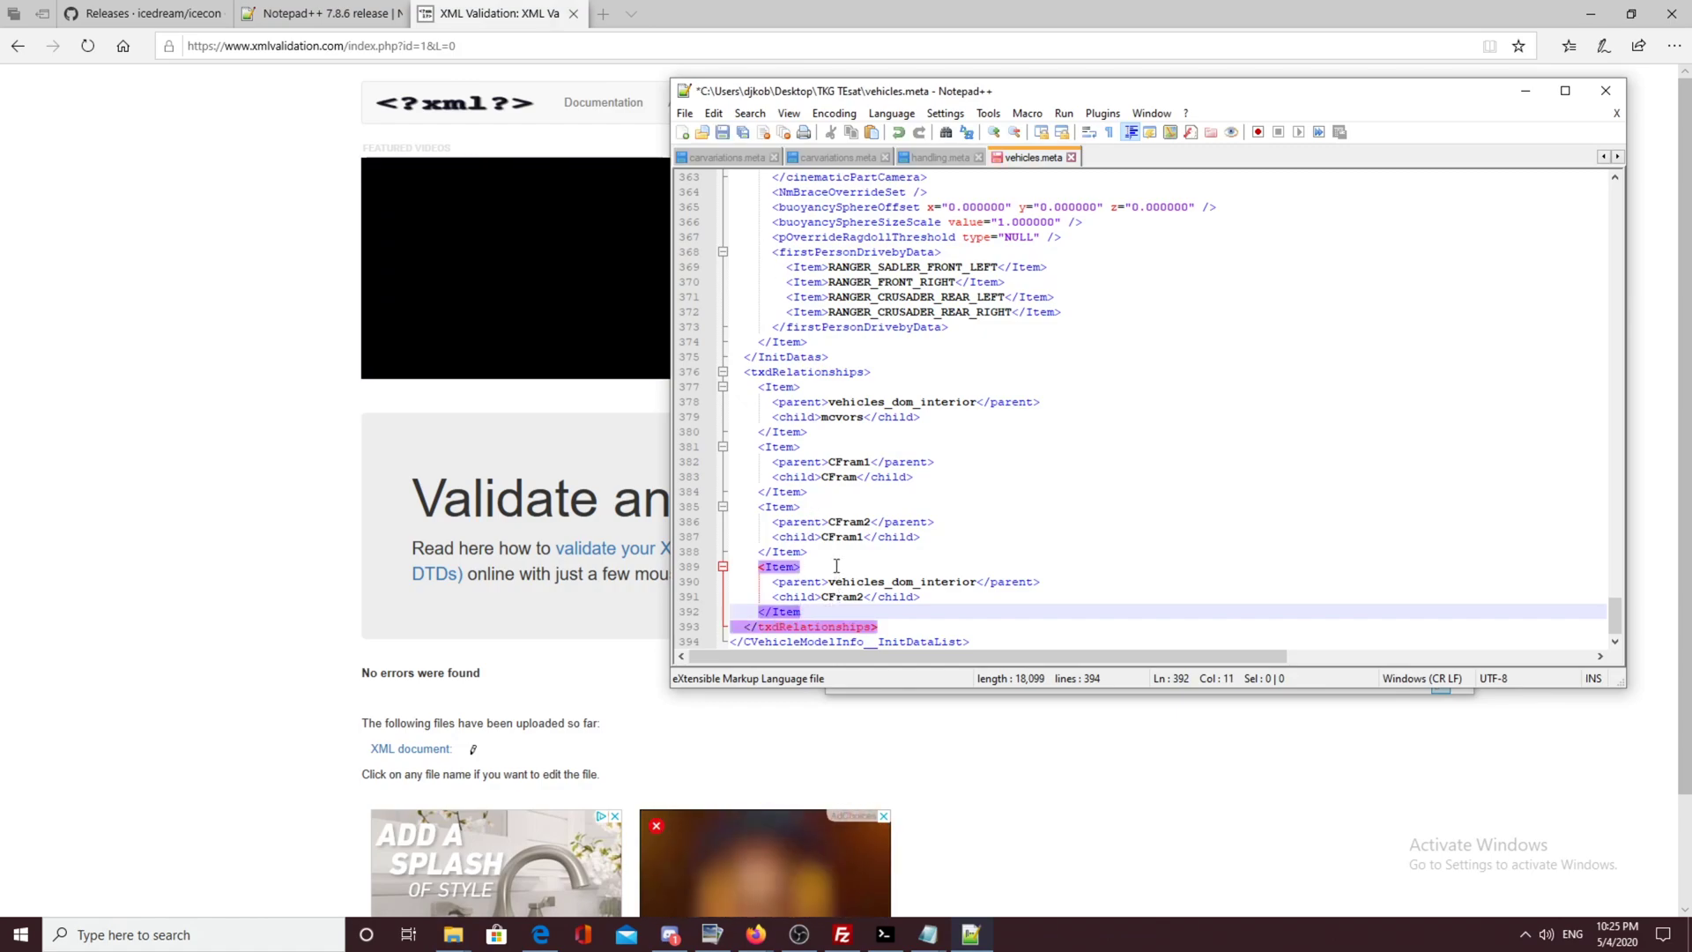
# Step: Paste the full vehicles.meta contents with the broken </Item> tag into a blank validator form, validate them and examine the reported errors
pyautogui.hotkey('ctrl', 'a')
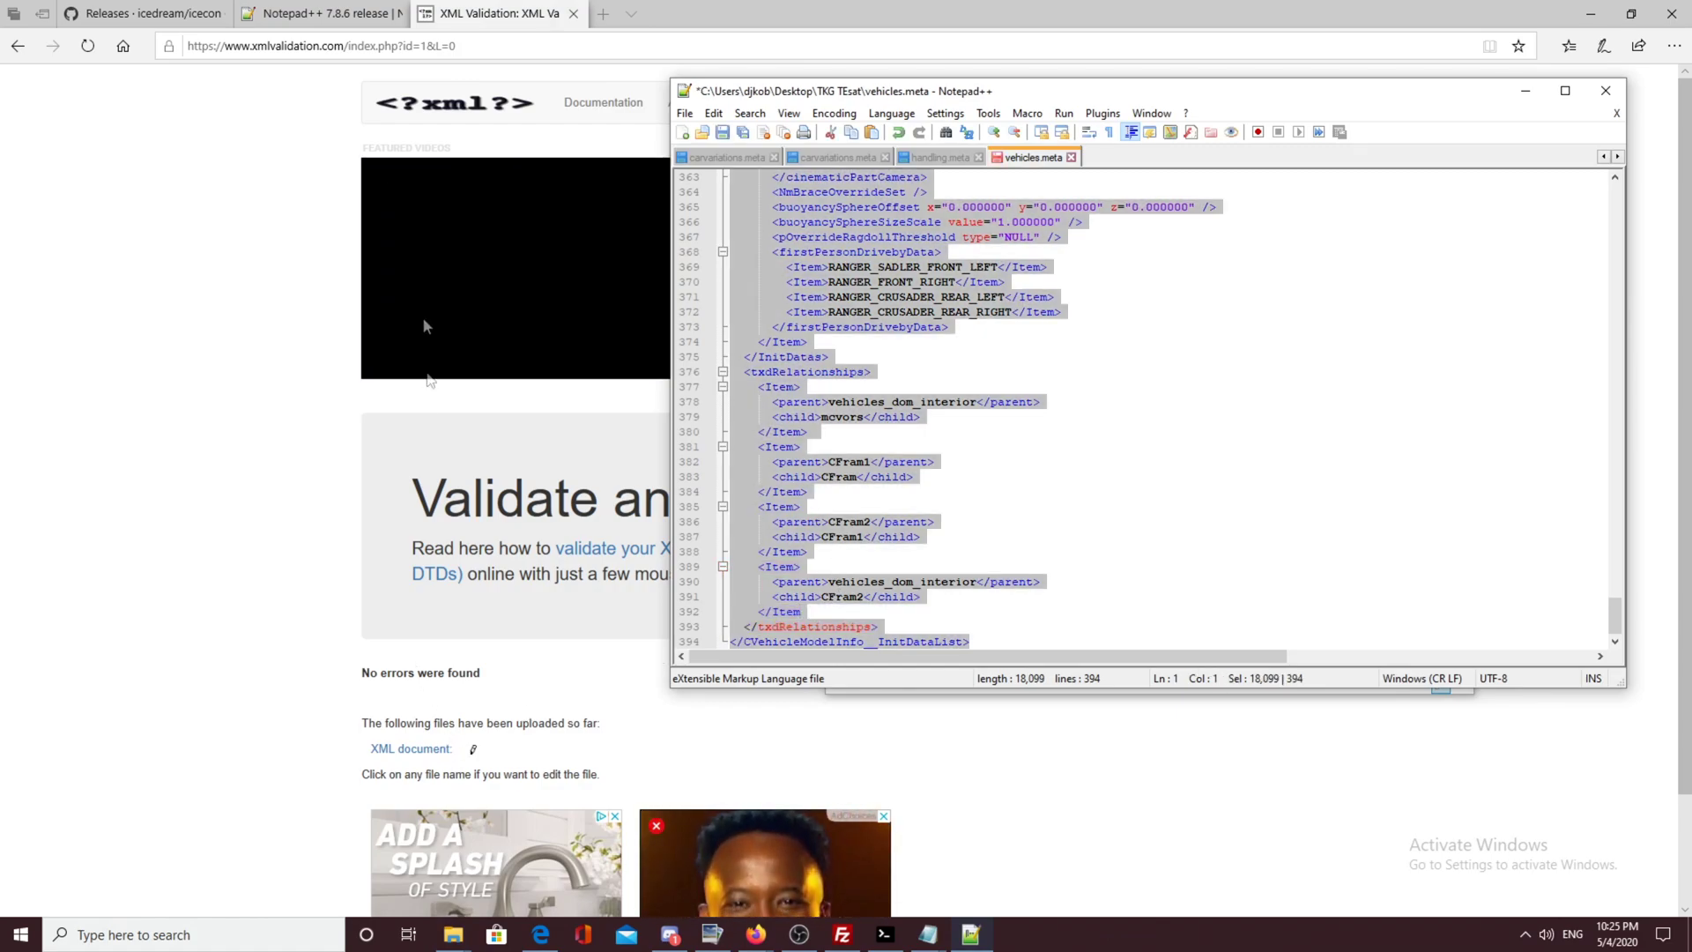
pyautogui.click(467, 105)
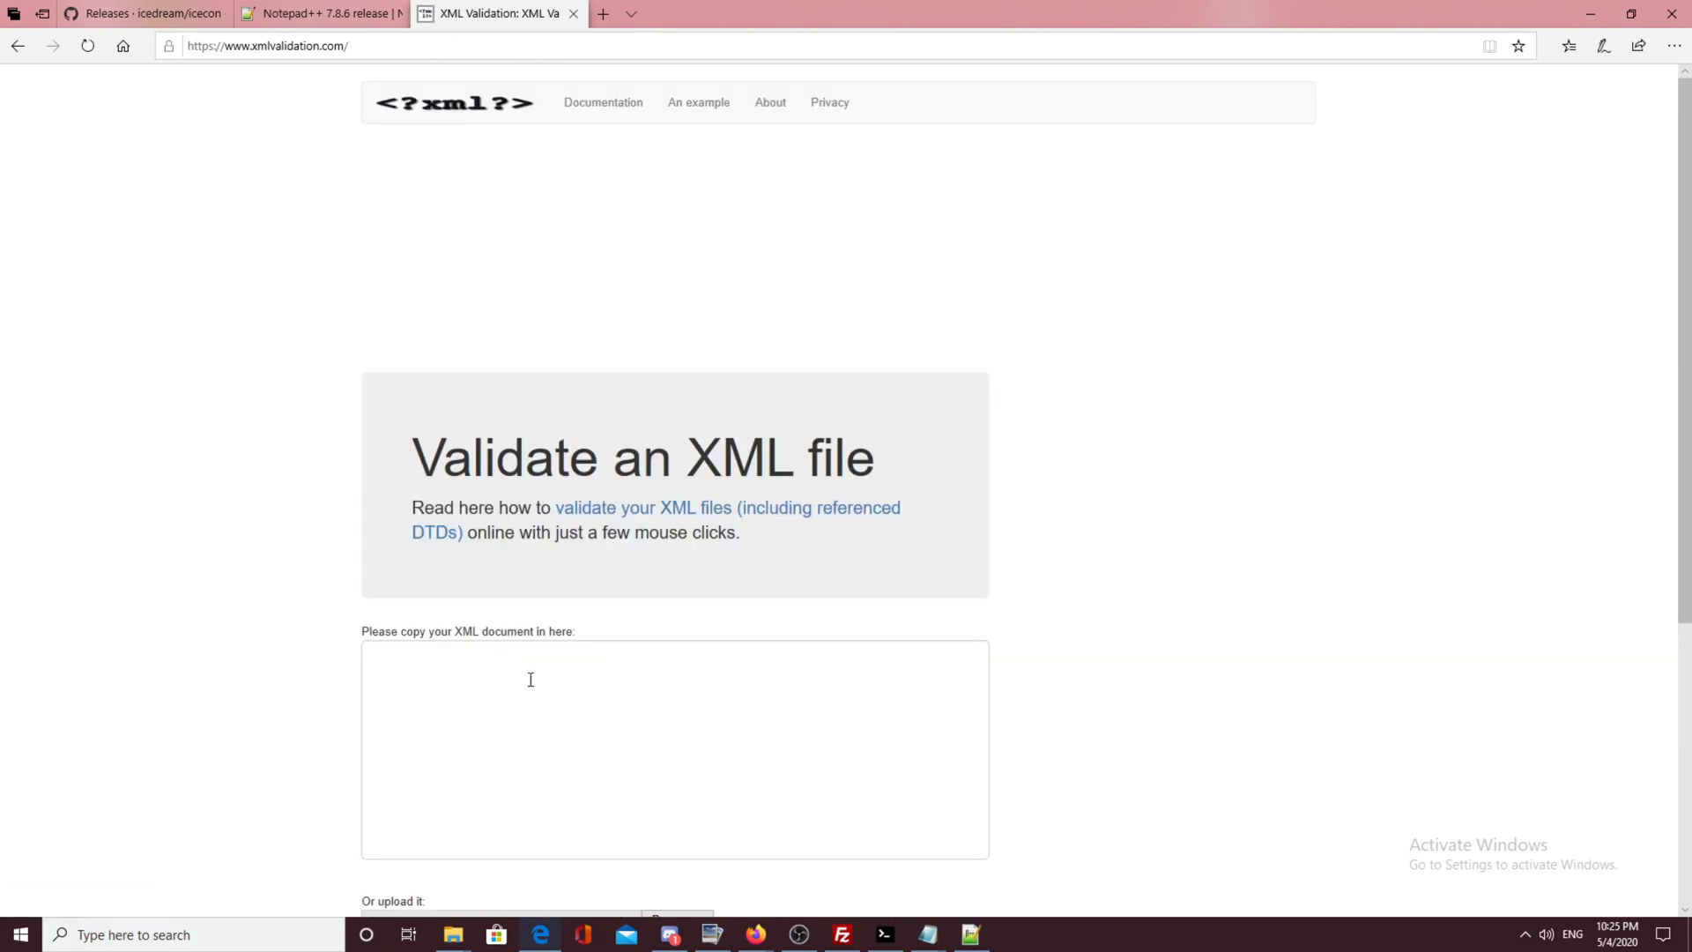
pyautogui.click(530, 679)
pyautogui.hotkey('ctrl', 'v')
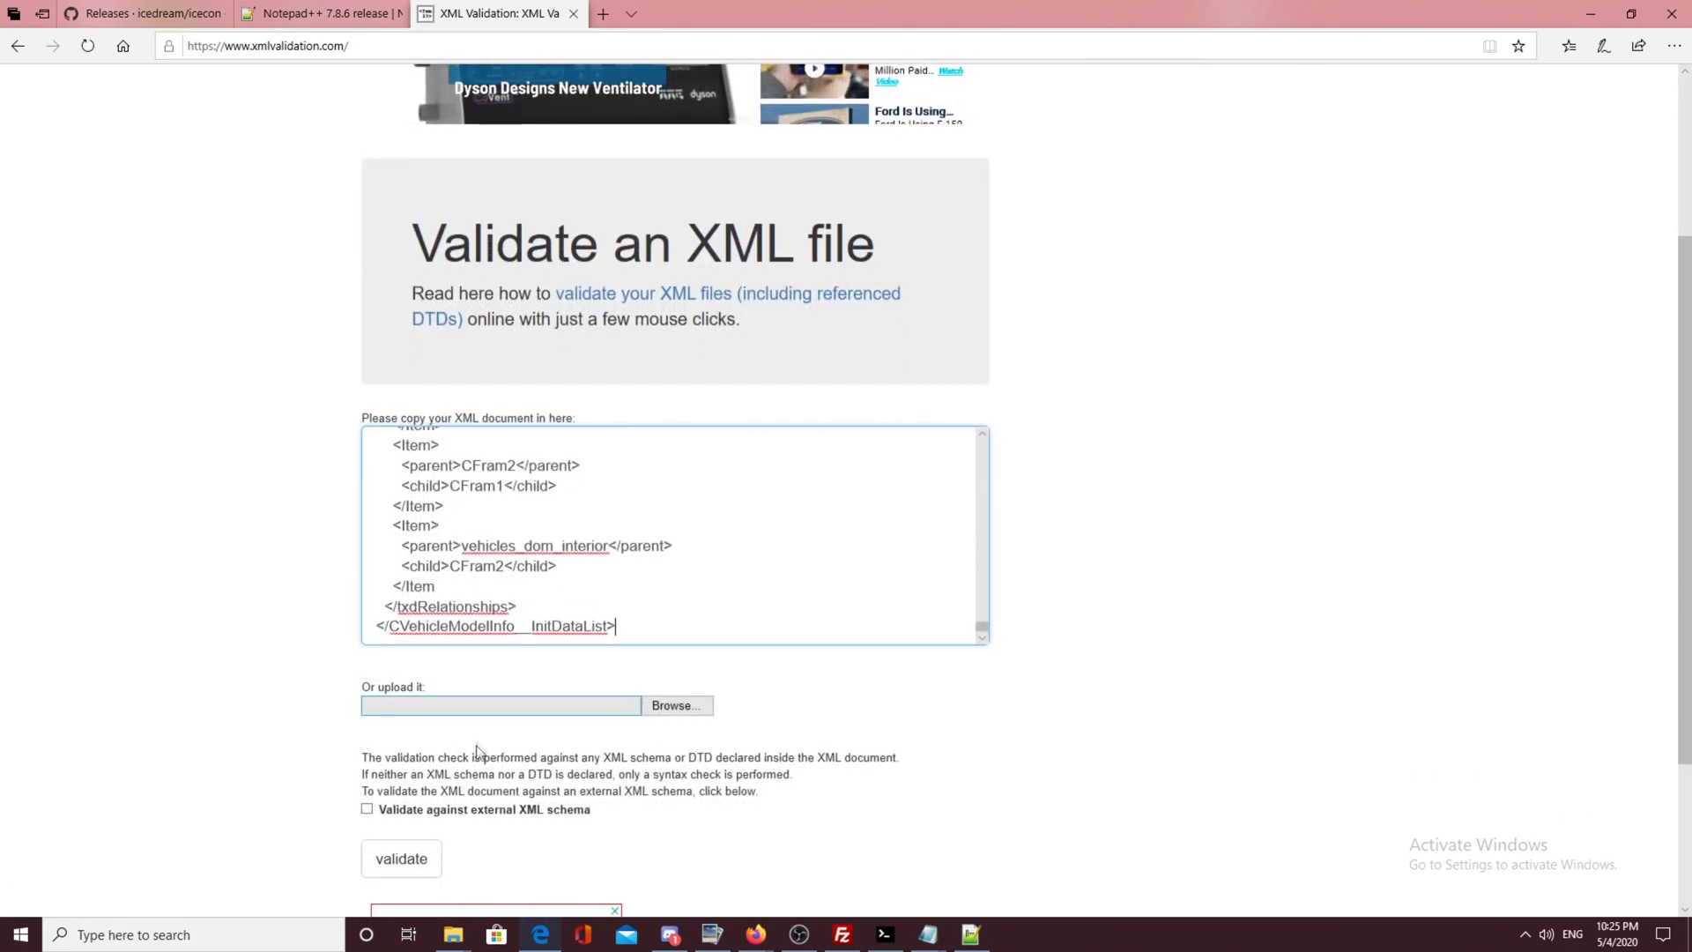
pyautogui.click(402, 859)
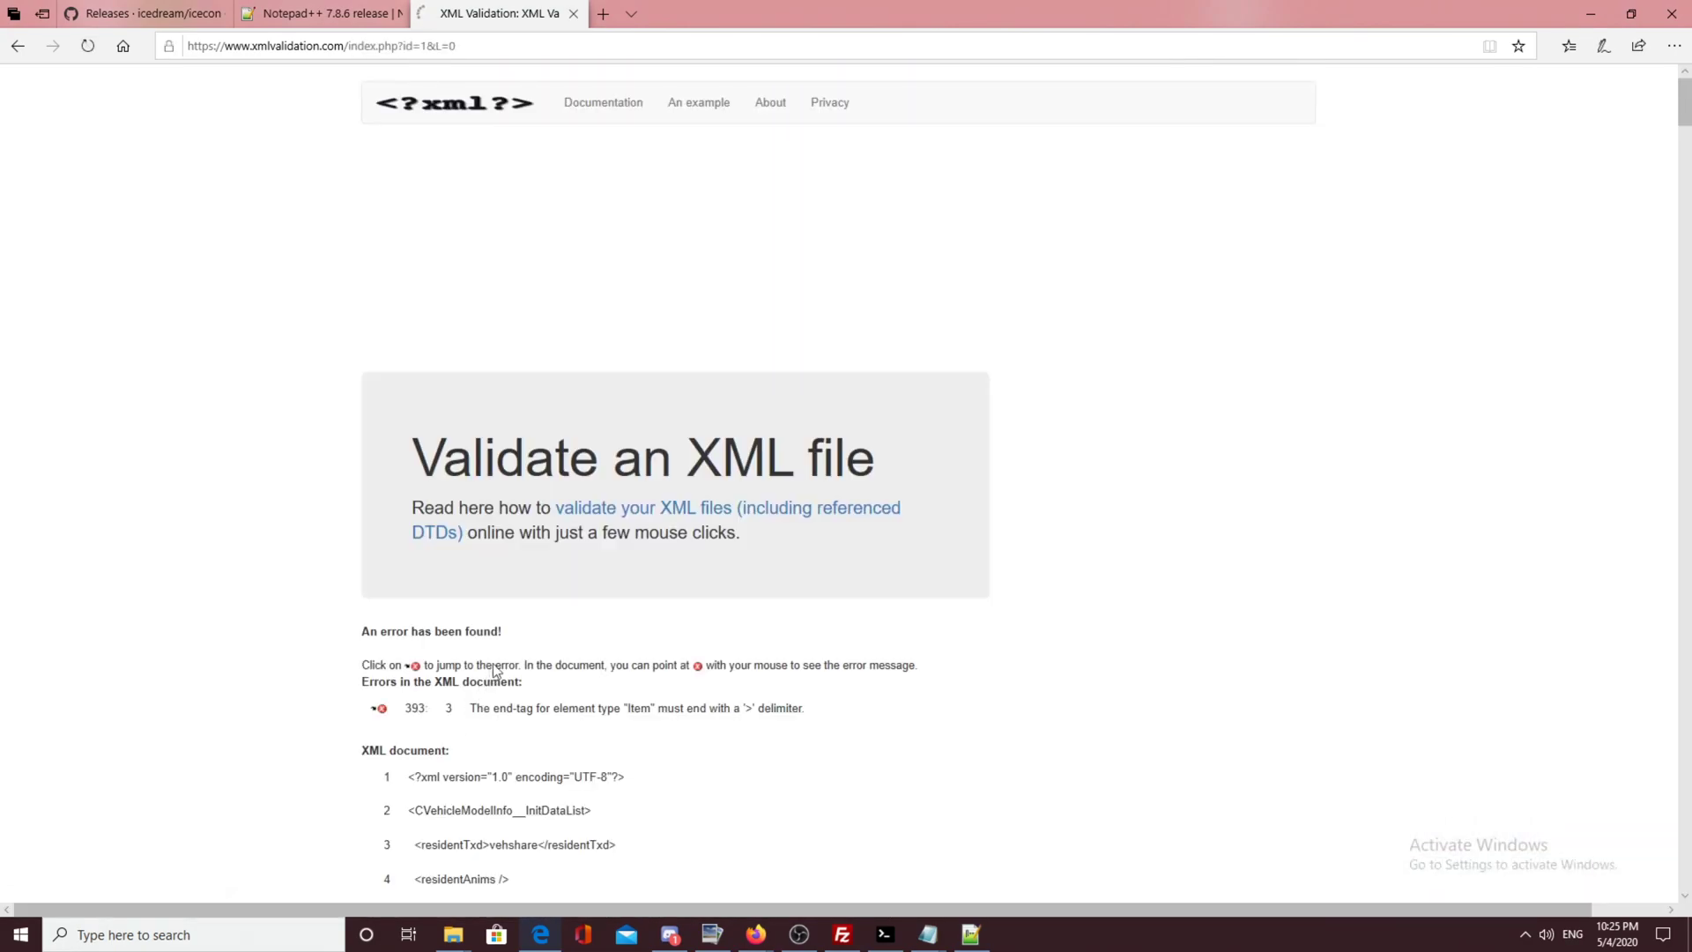
pyautogui.scroll(-2, 523, 623)
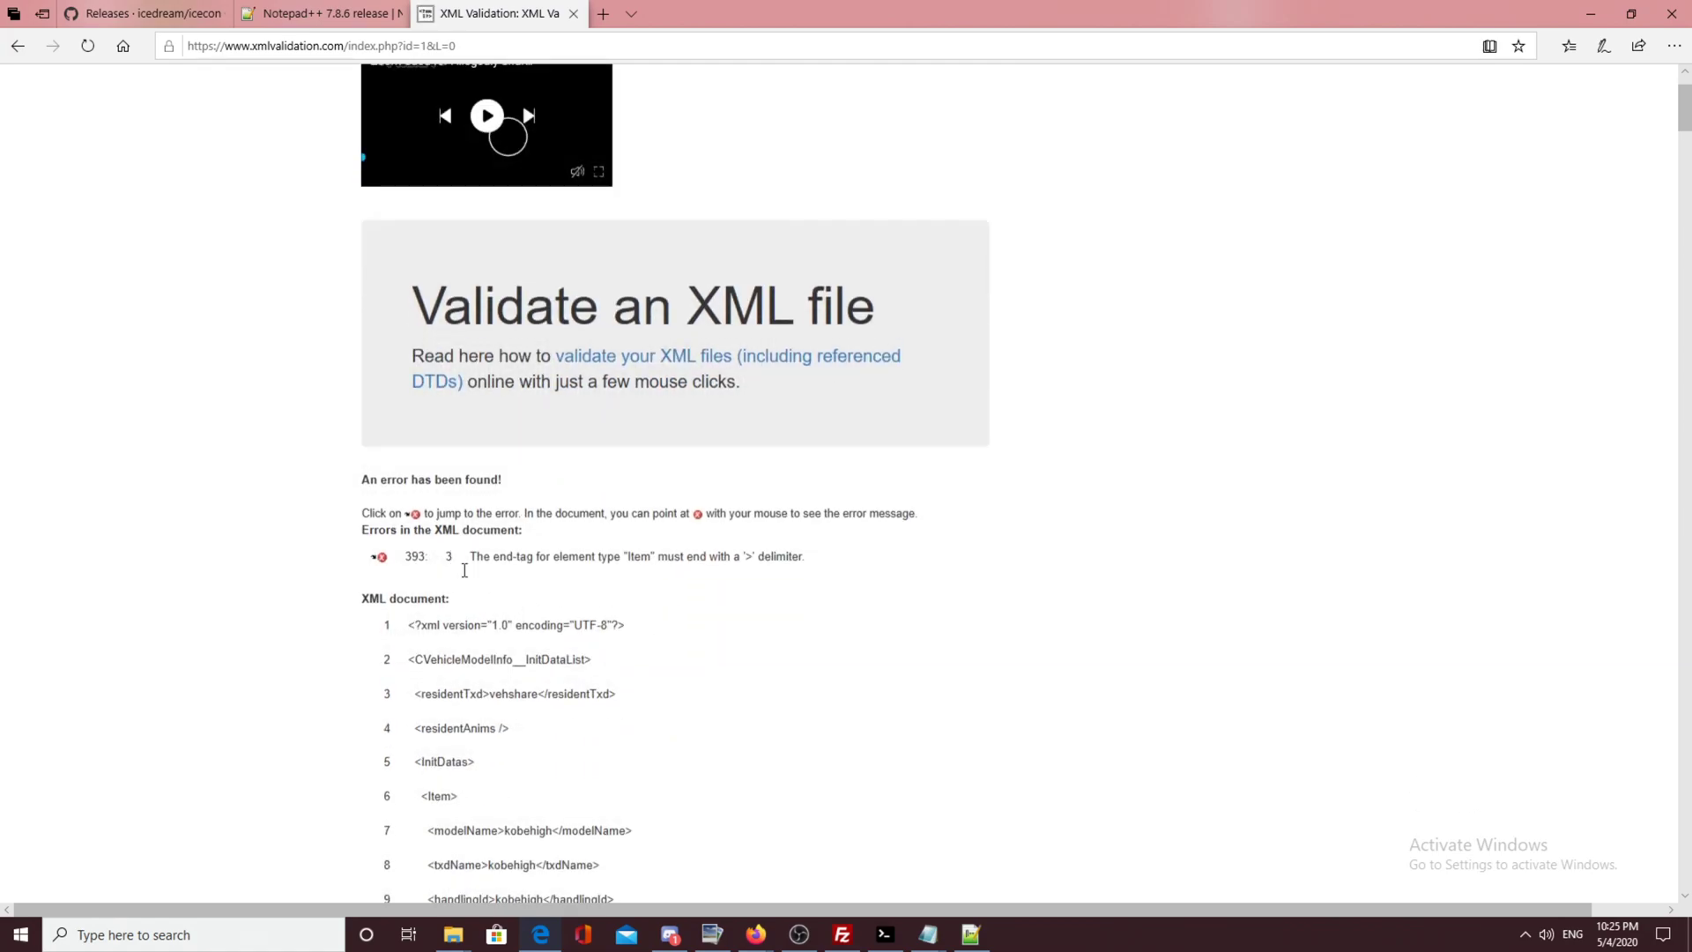
# Step: Go back to the blank validator form and validate the same broken vehicles.meta contents again
pyautogui.press('F5')
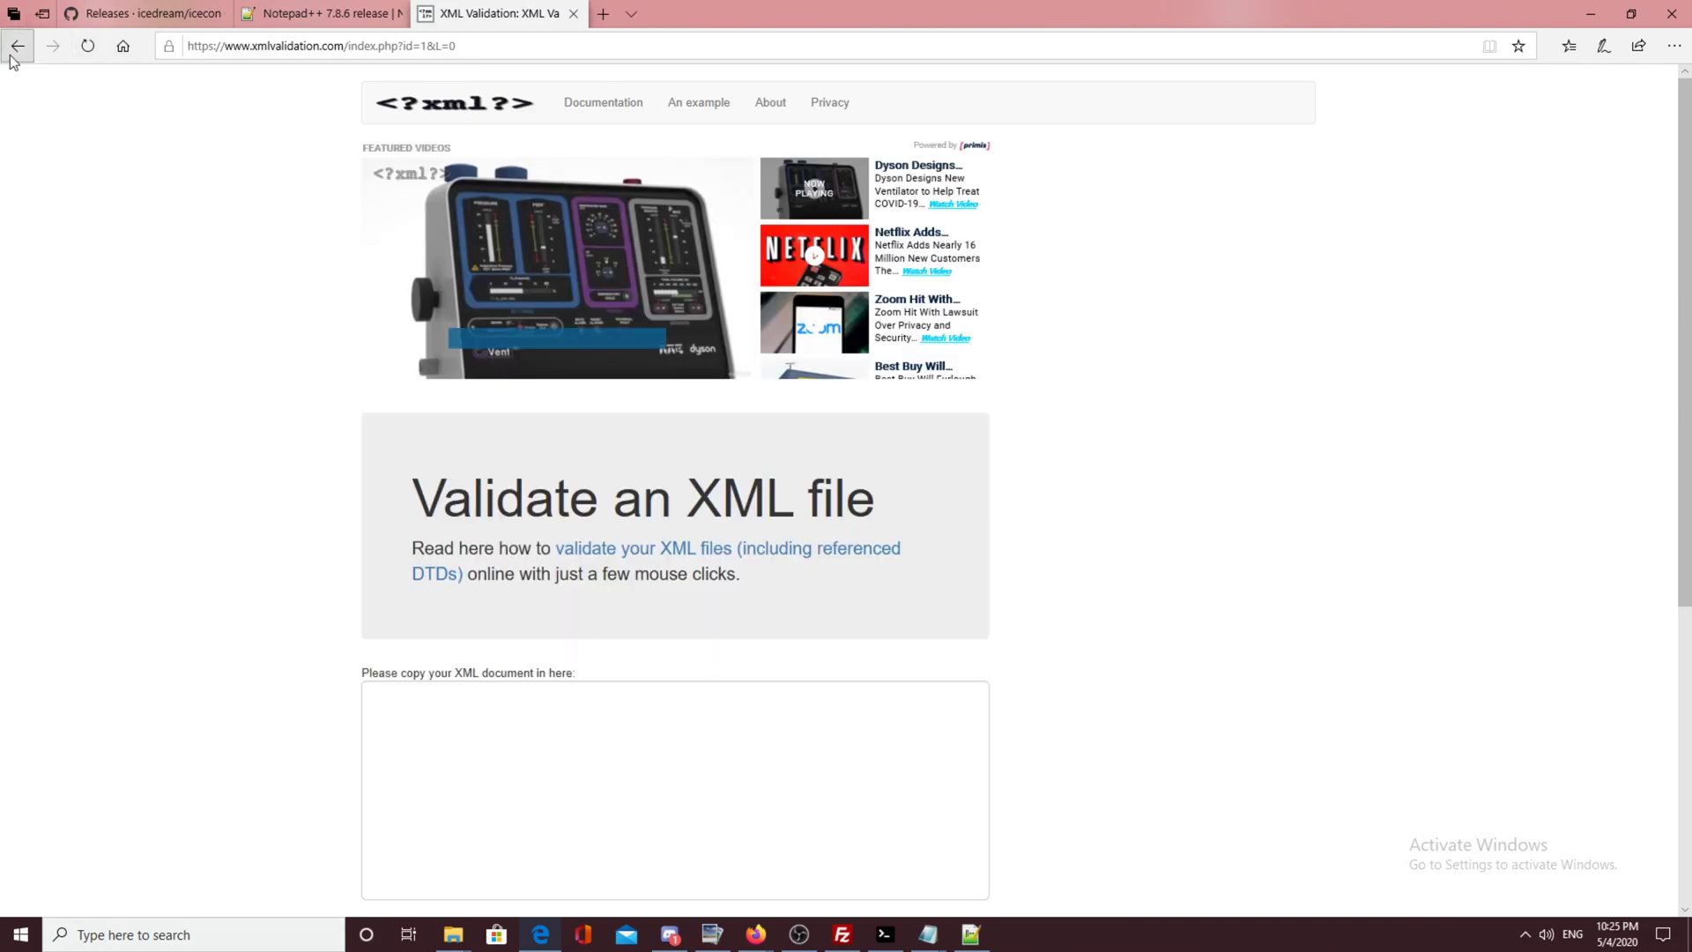
pyautogui.click(12, 56)
pyautogui.scroll(-3, 175, 208)
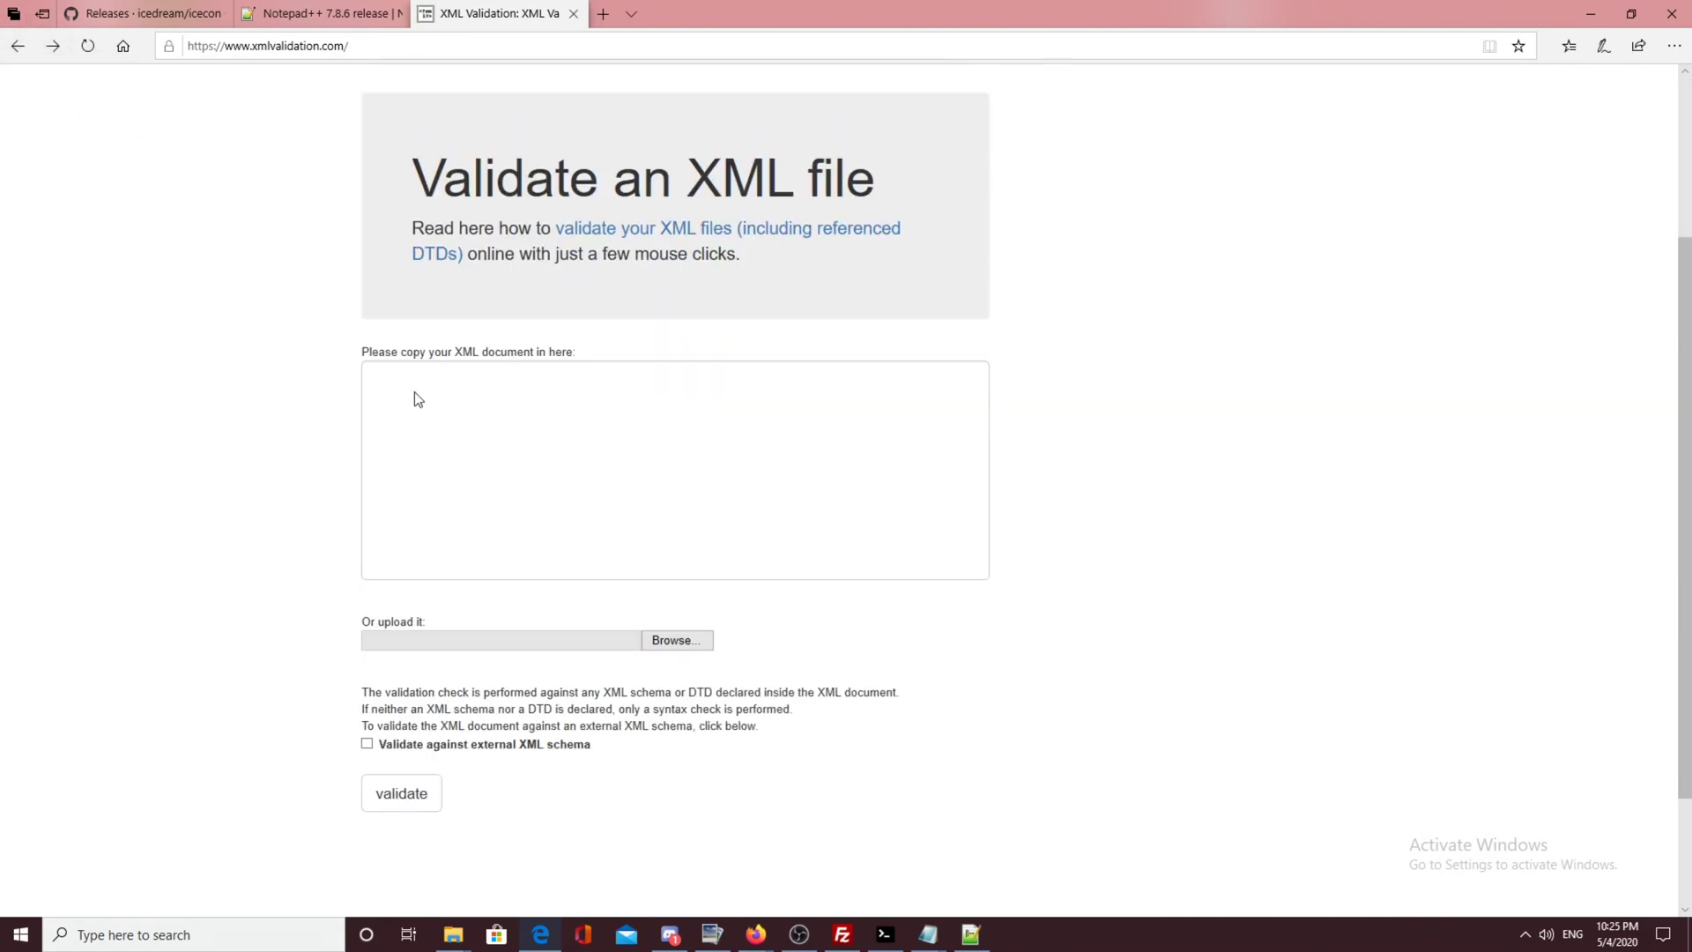
pyautogui.click(446, 539)
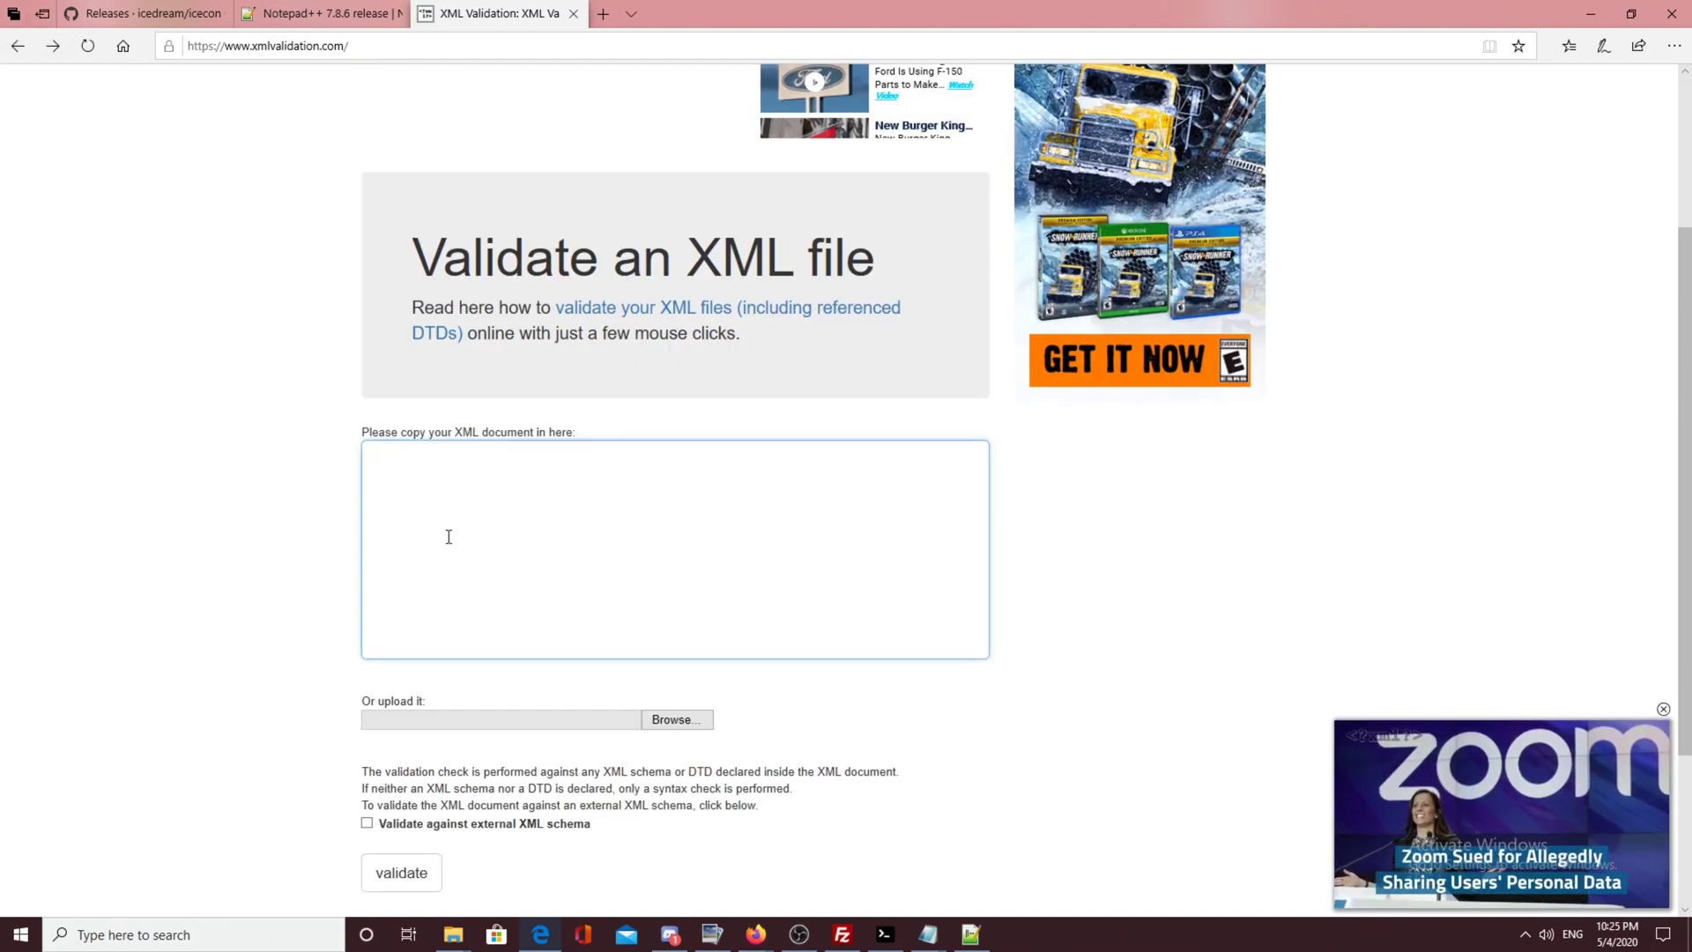
pyautogui.hotkey('ctrl', 'v')
pyautogui.click(412, 870)
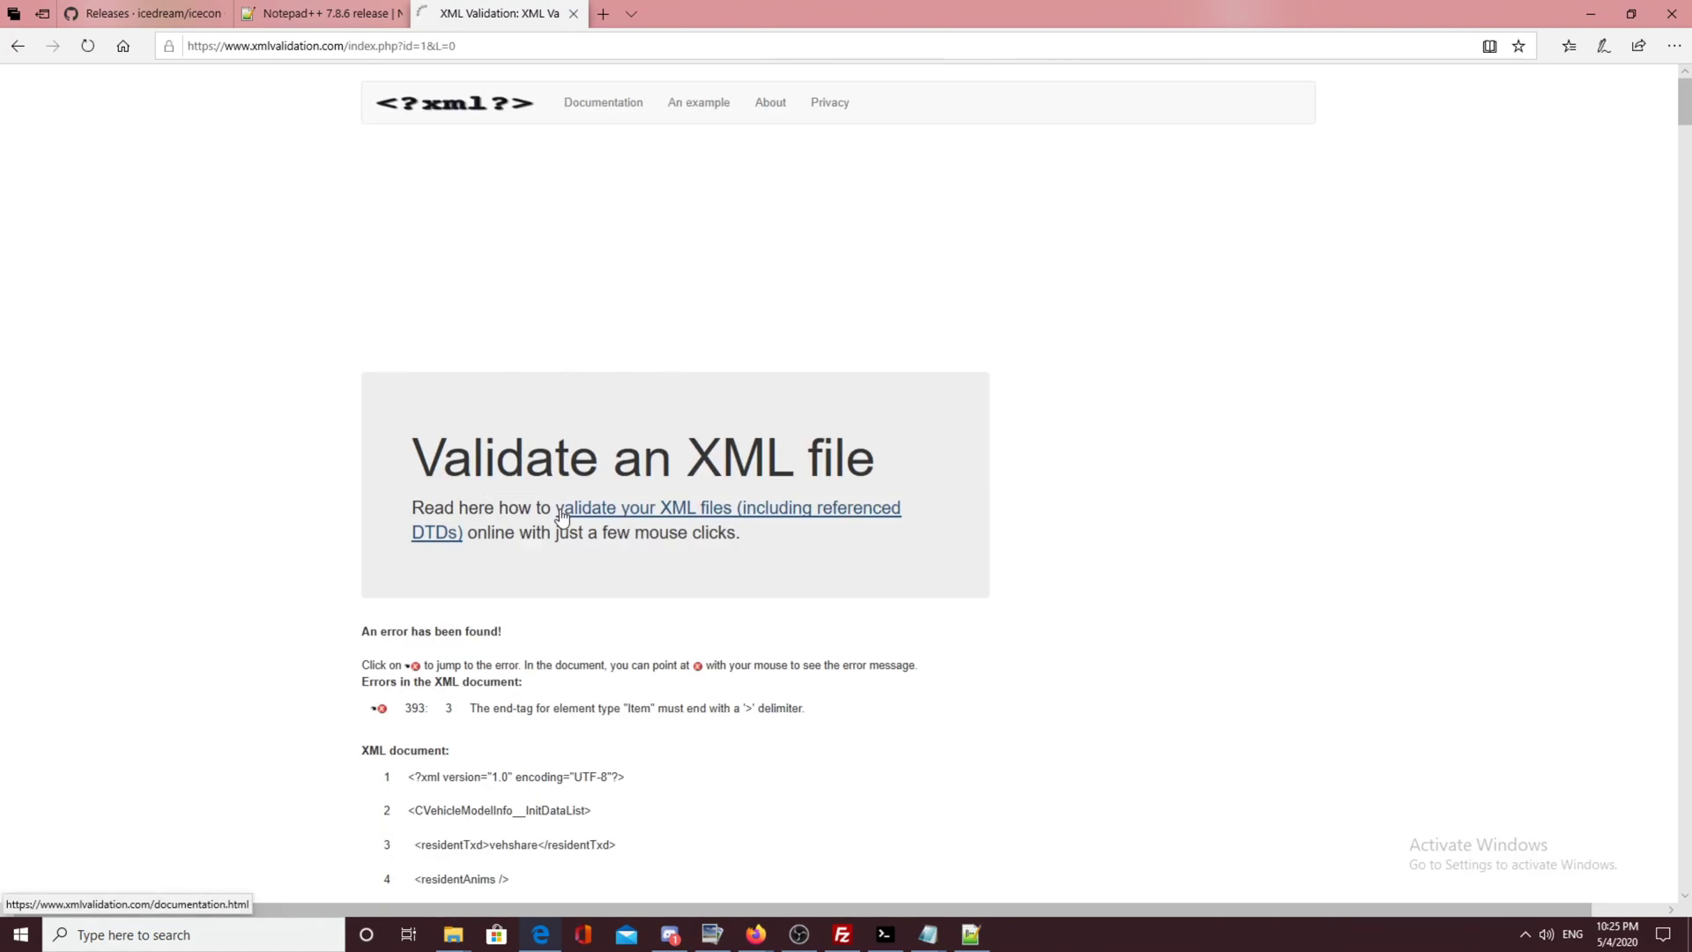
pyautogui.scroll(-2, 543, 520)
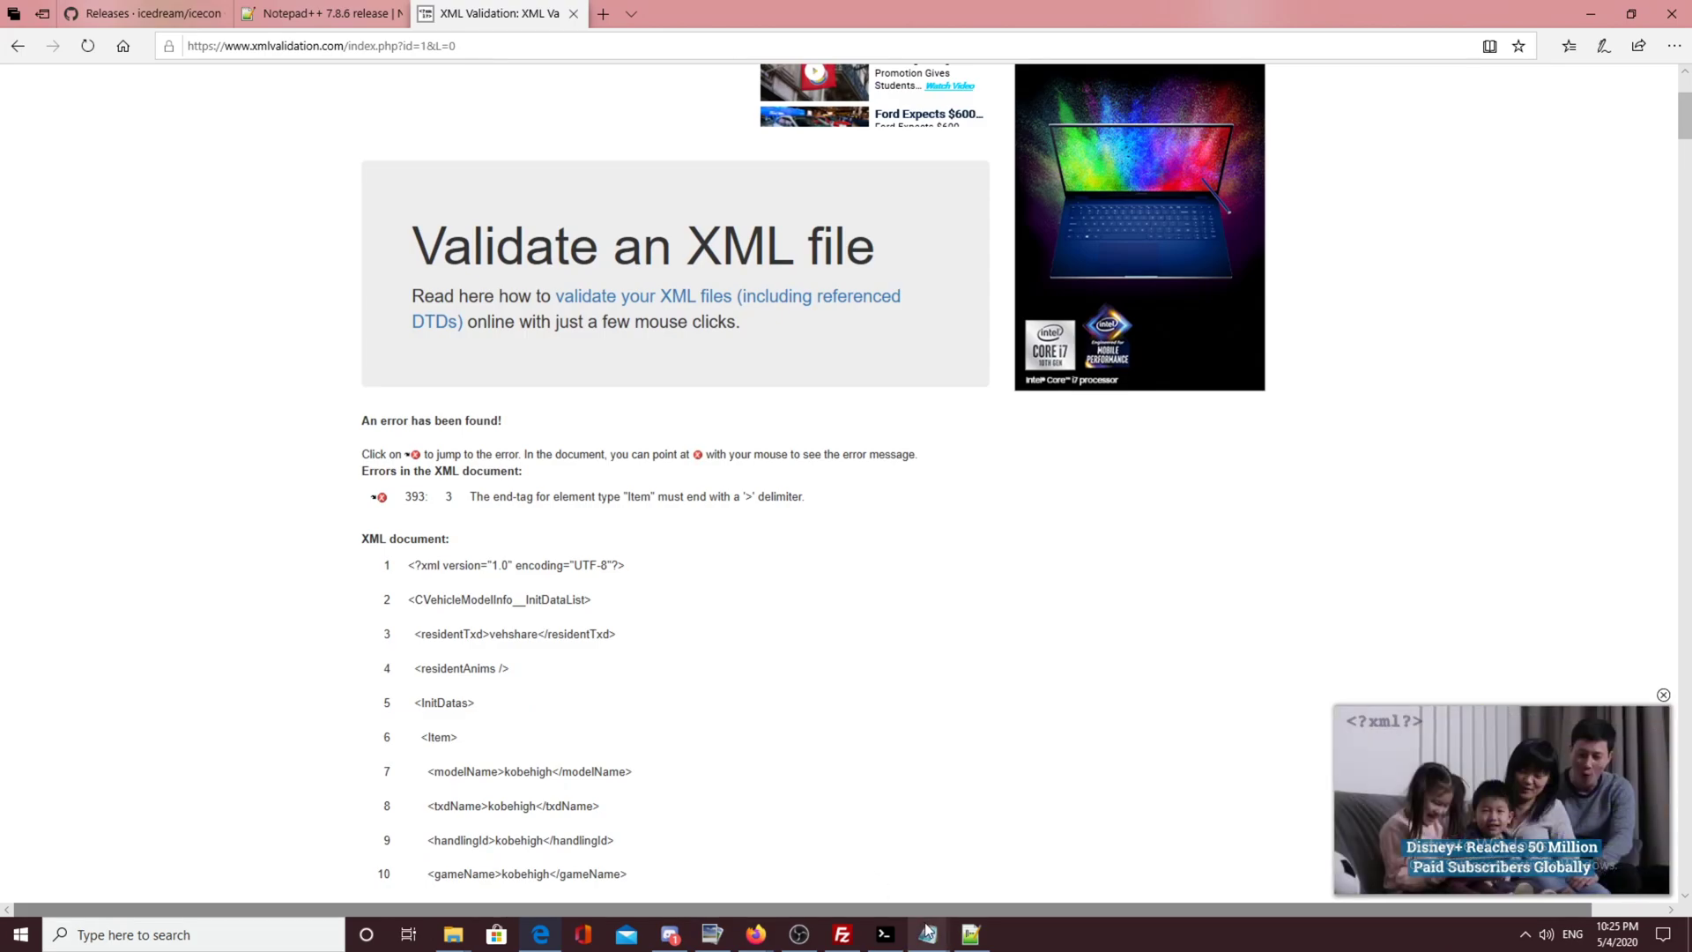
# Step: Jump to the reported error in the validated document and restore the missing ">" of the </Item> tag on line 392 of vehicles.meta
pyautogui.click(969, 937)
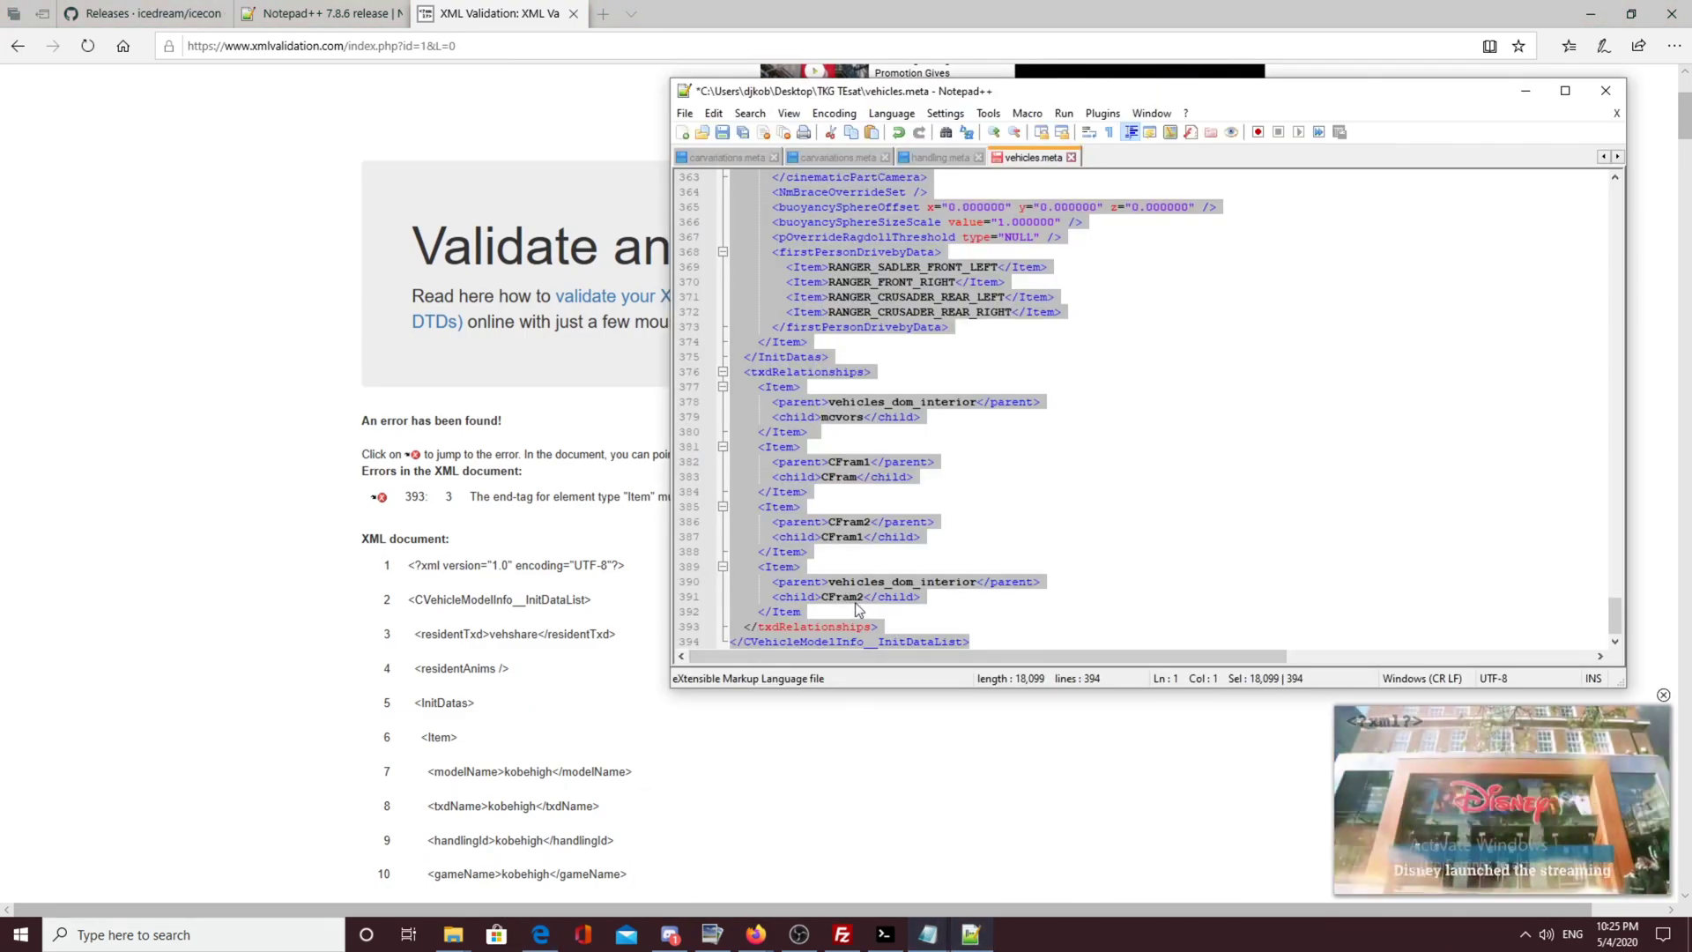
pyautogui.click(813, 617)
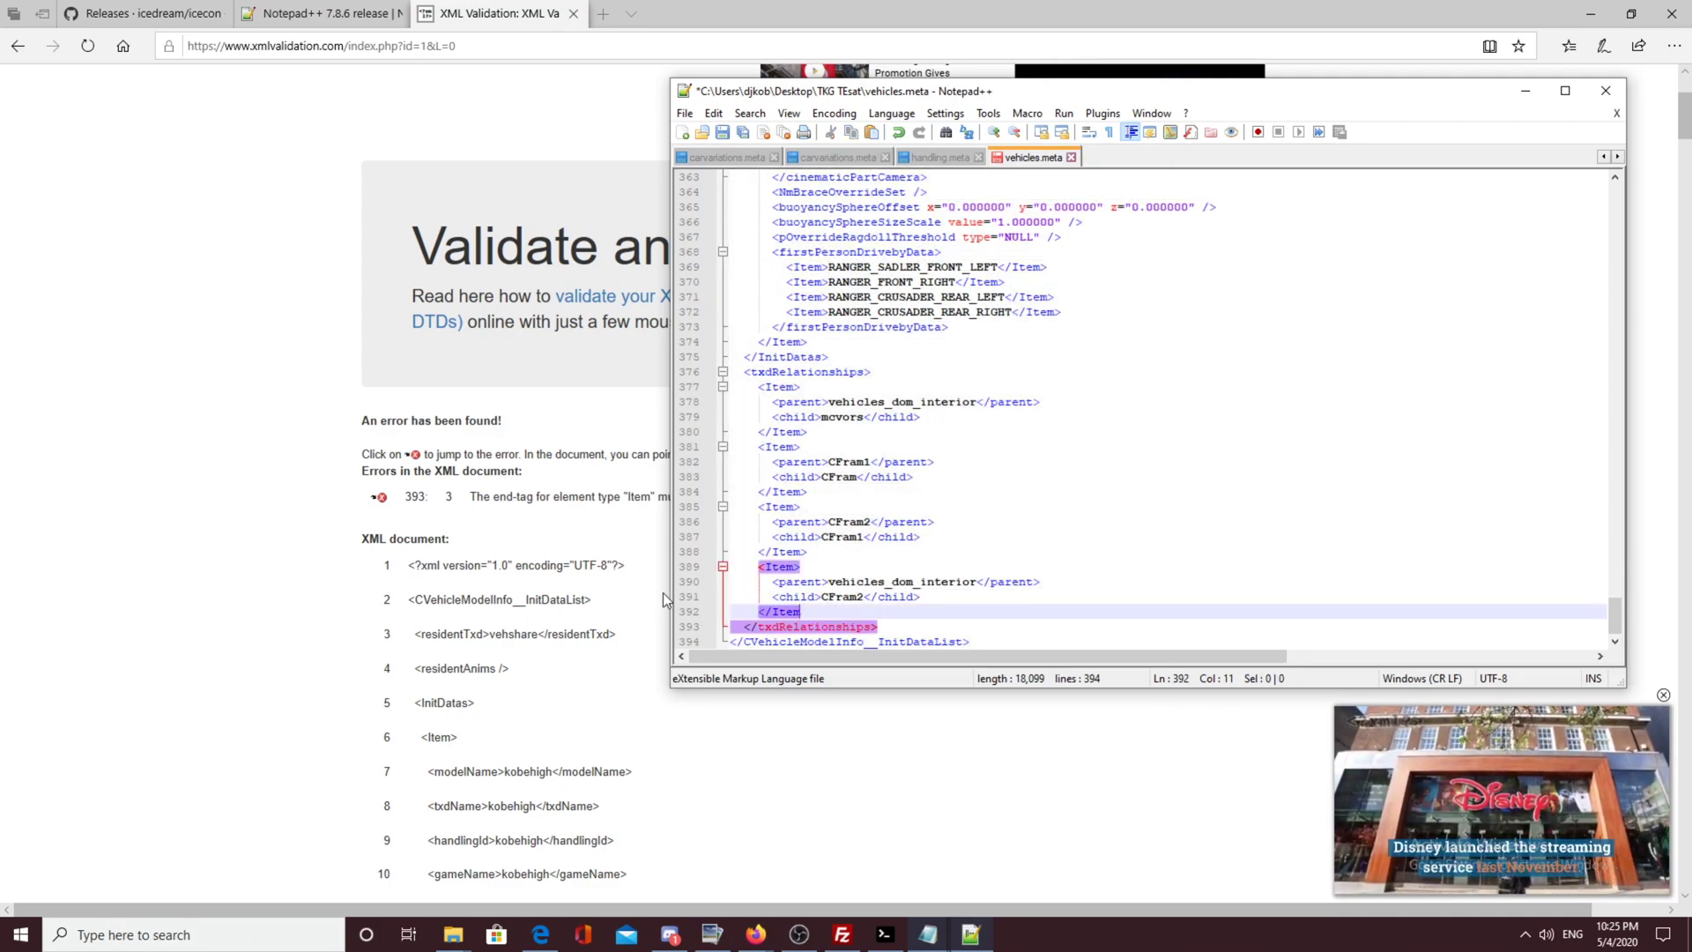
pyautogui.click(381, 498)
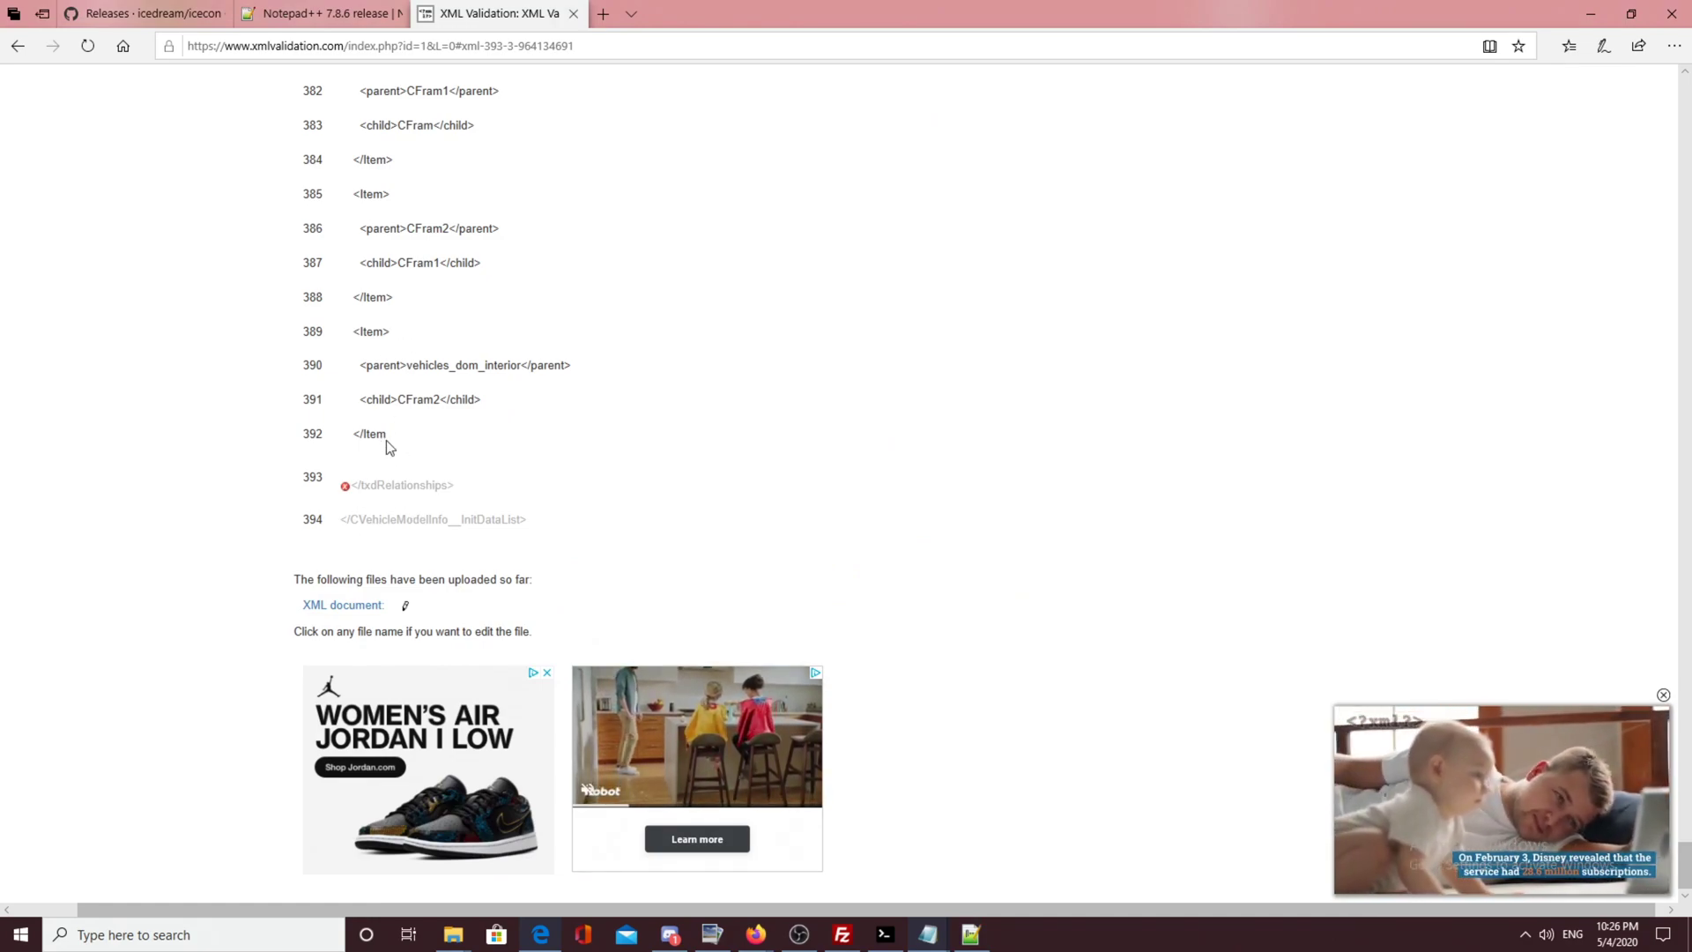
pyautogui.click(972, 935)
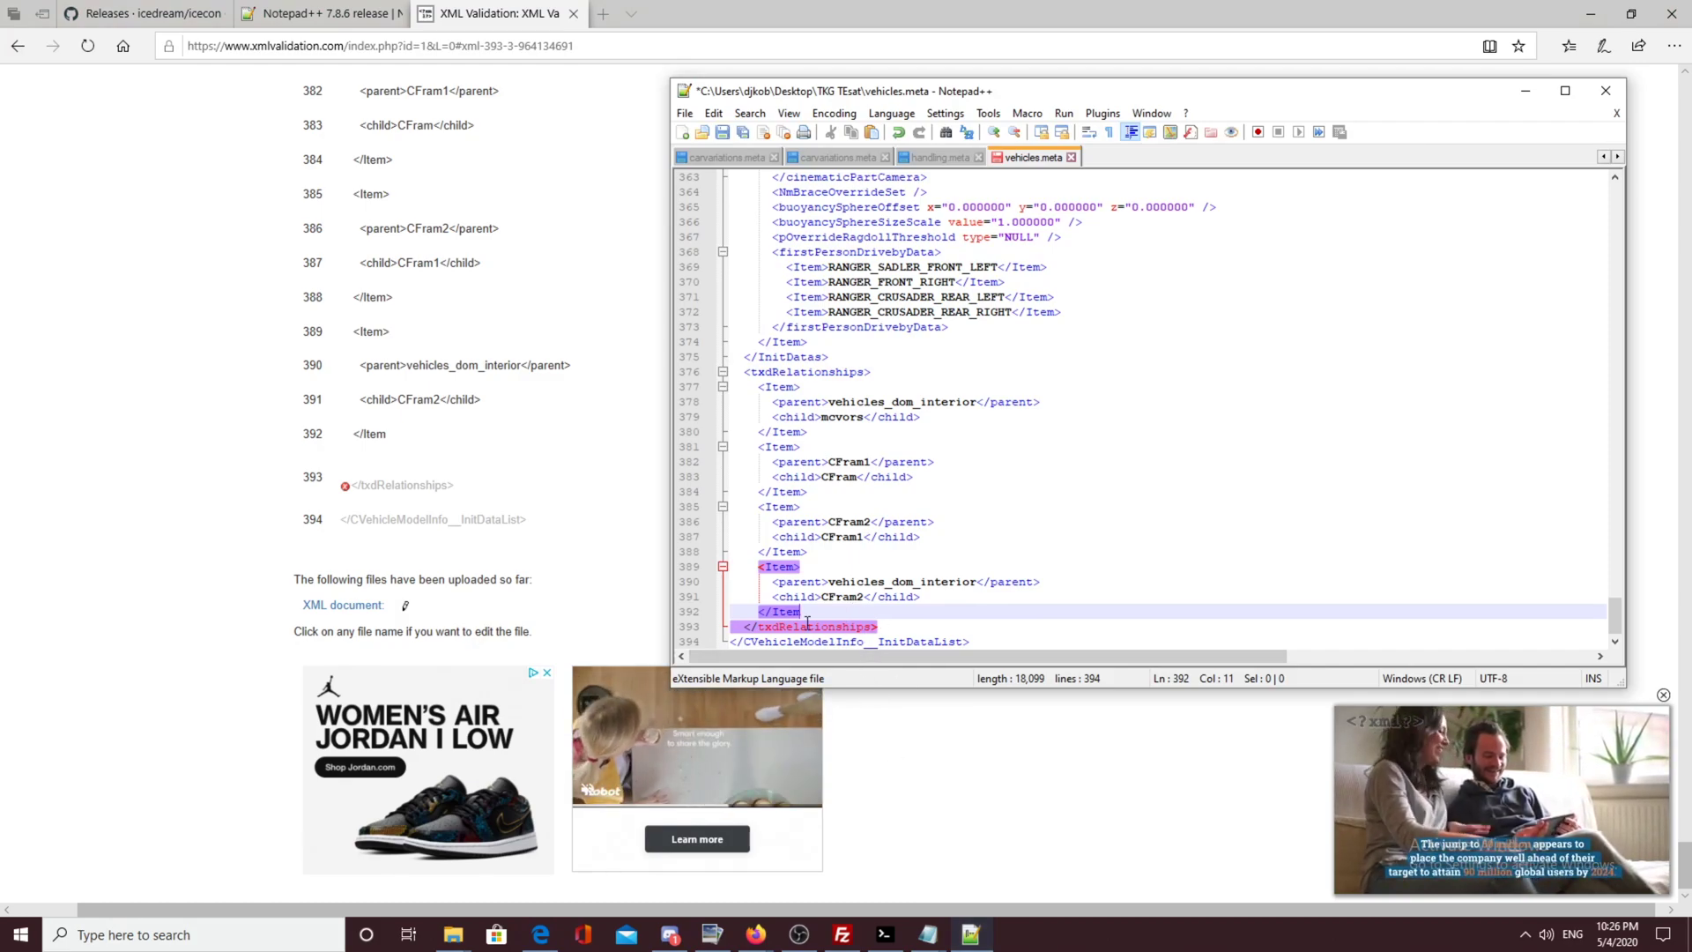
pyautogui.write('>')
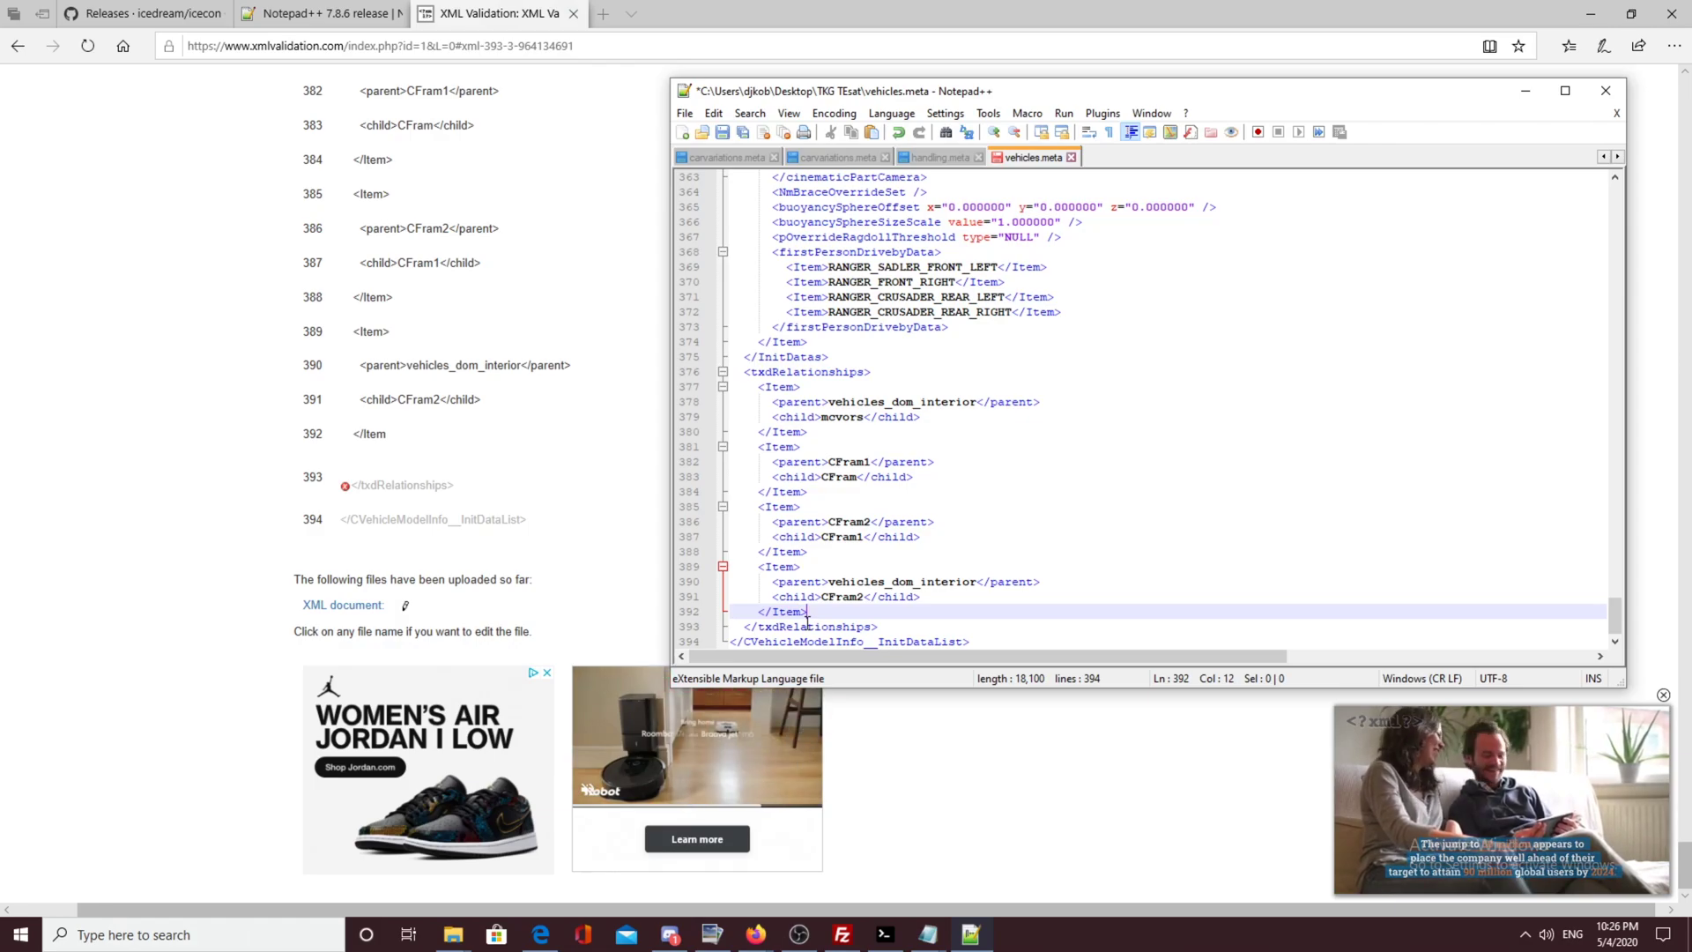
# Step: Copy the entire corrected vehicles.meta, paste it into a blank validator form and validate it
pyautogui.hotkey('ctrl', 'a')
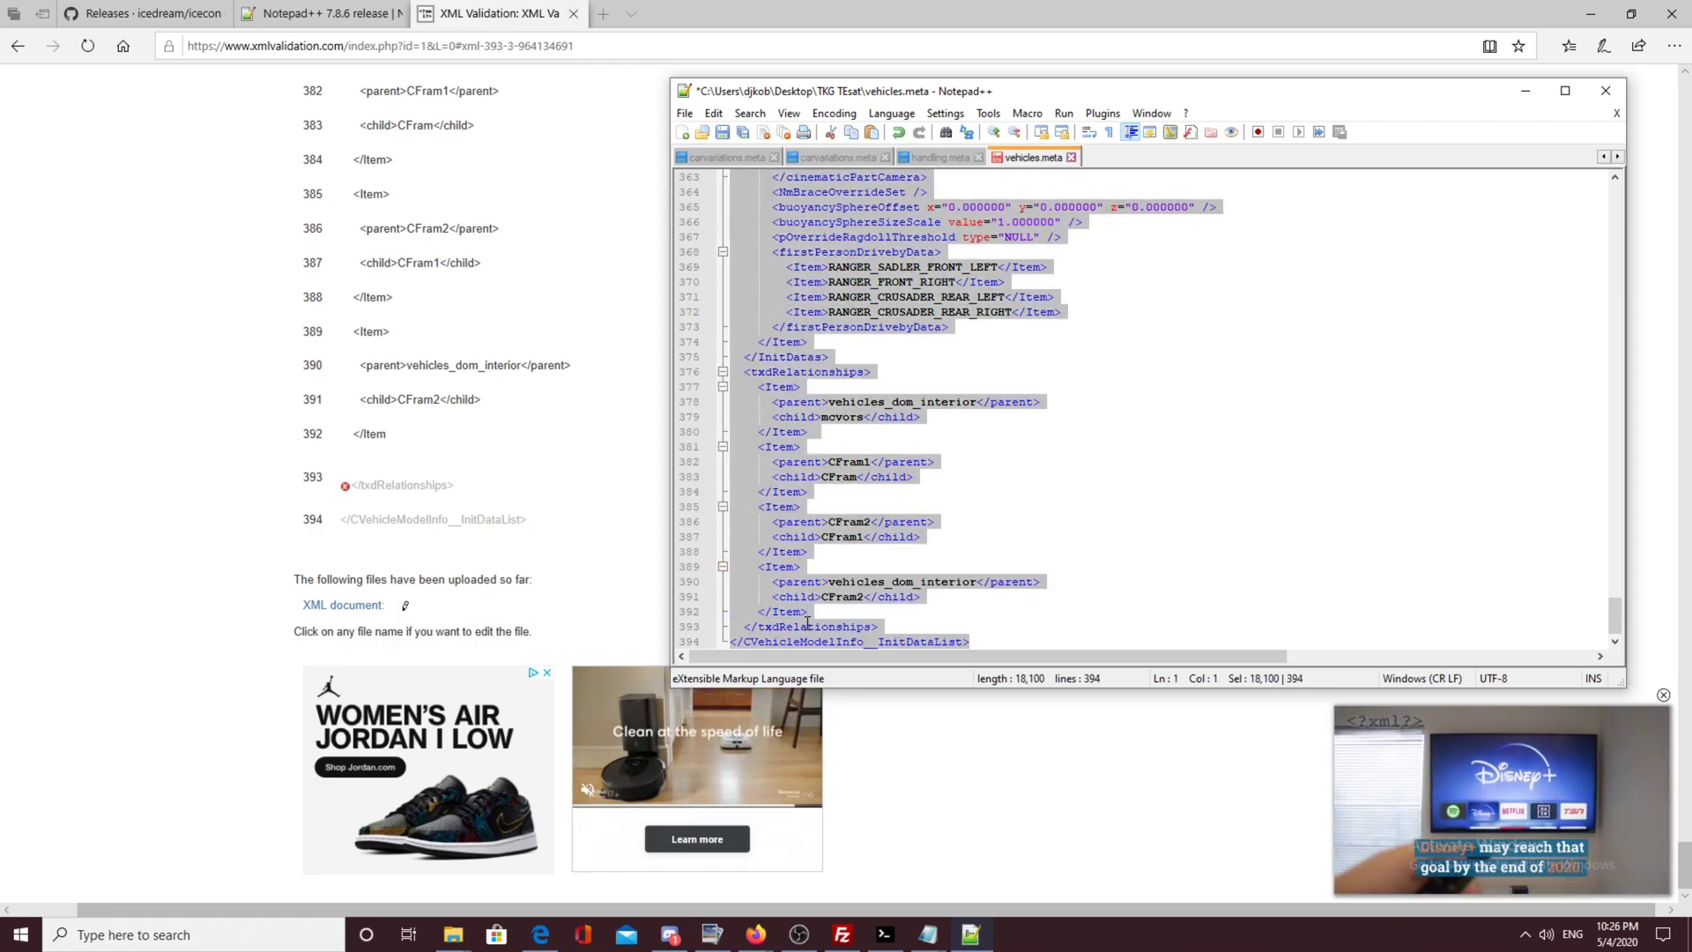
pyautogui.scroll(20, 387, 378)
pyautogui.click(351, 243)
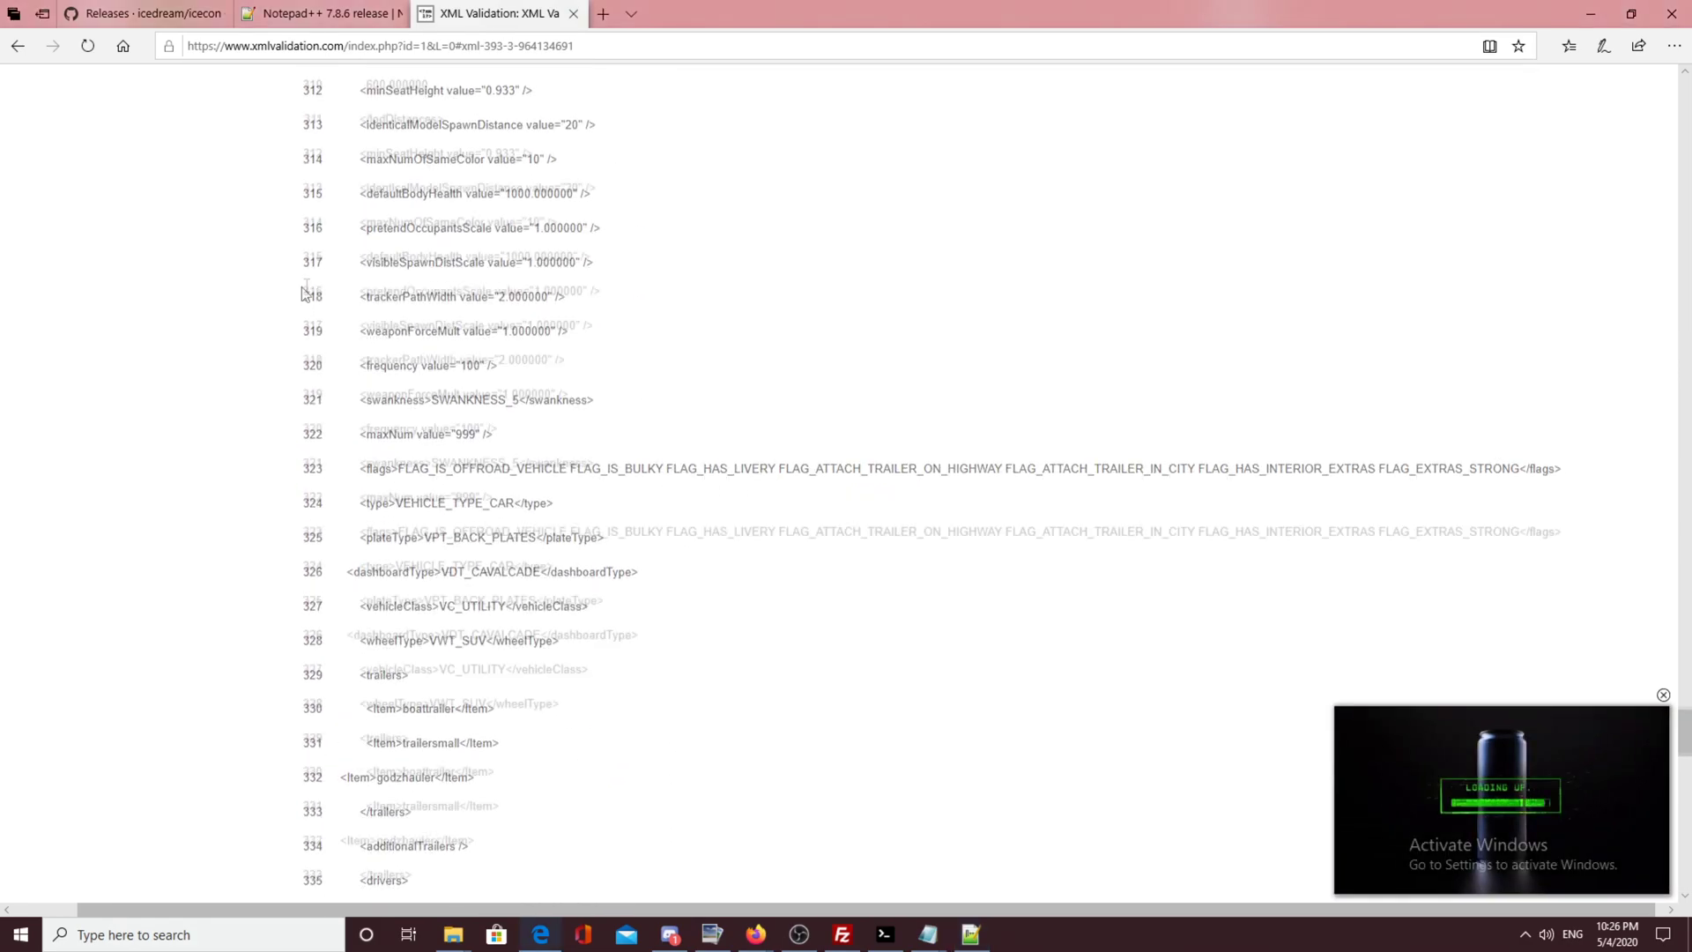
pyautogui.scroll(20, 353, 216)
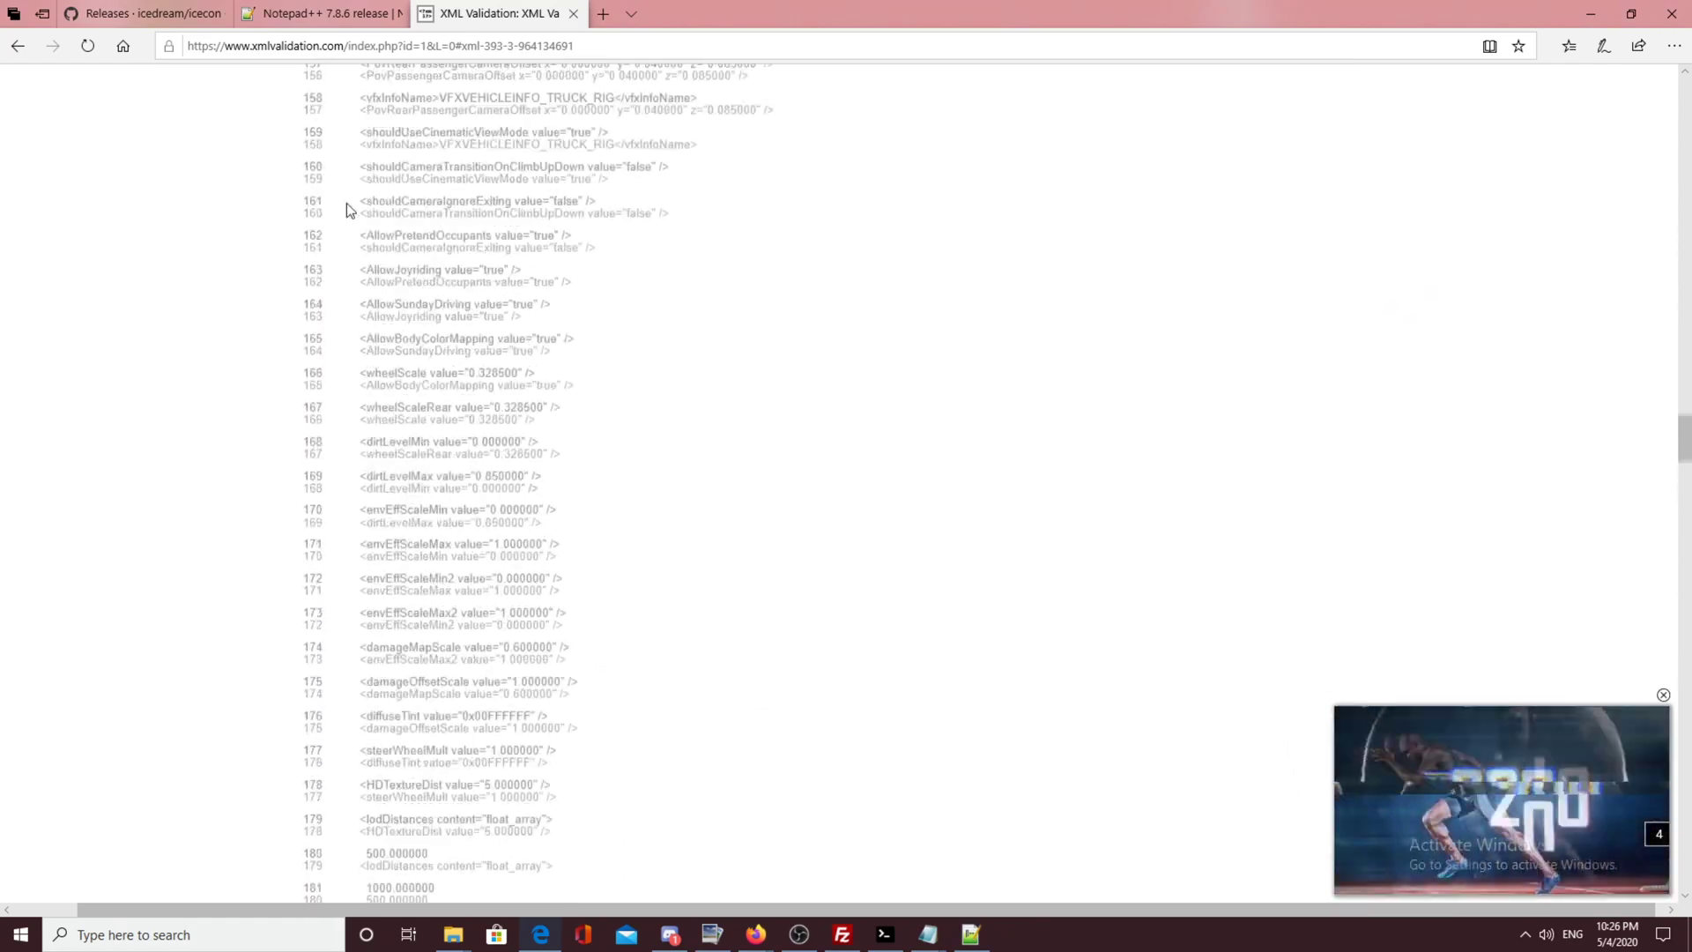
pyautogui.scroll(20, 347, 201)
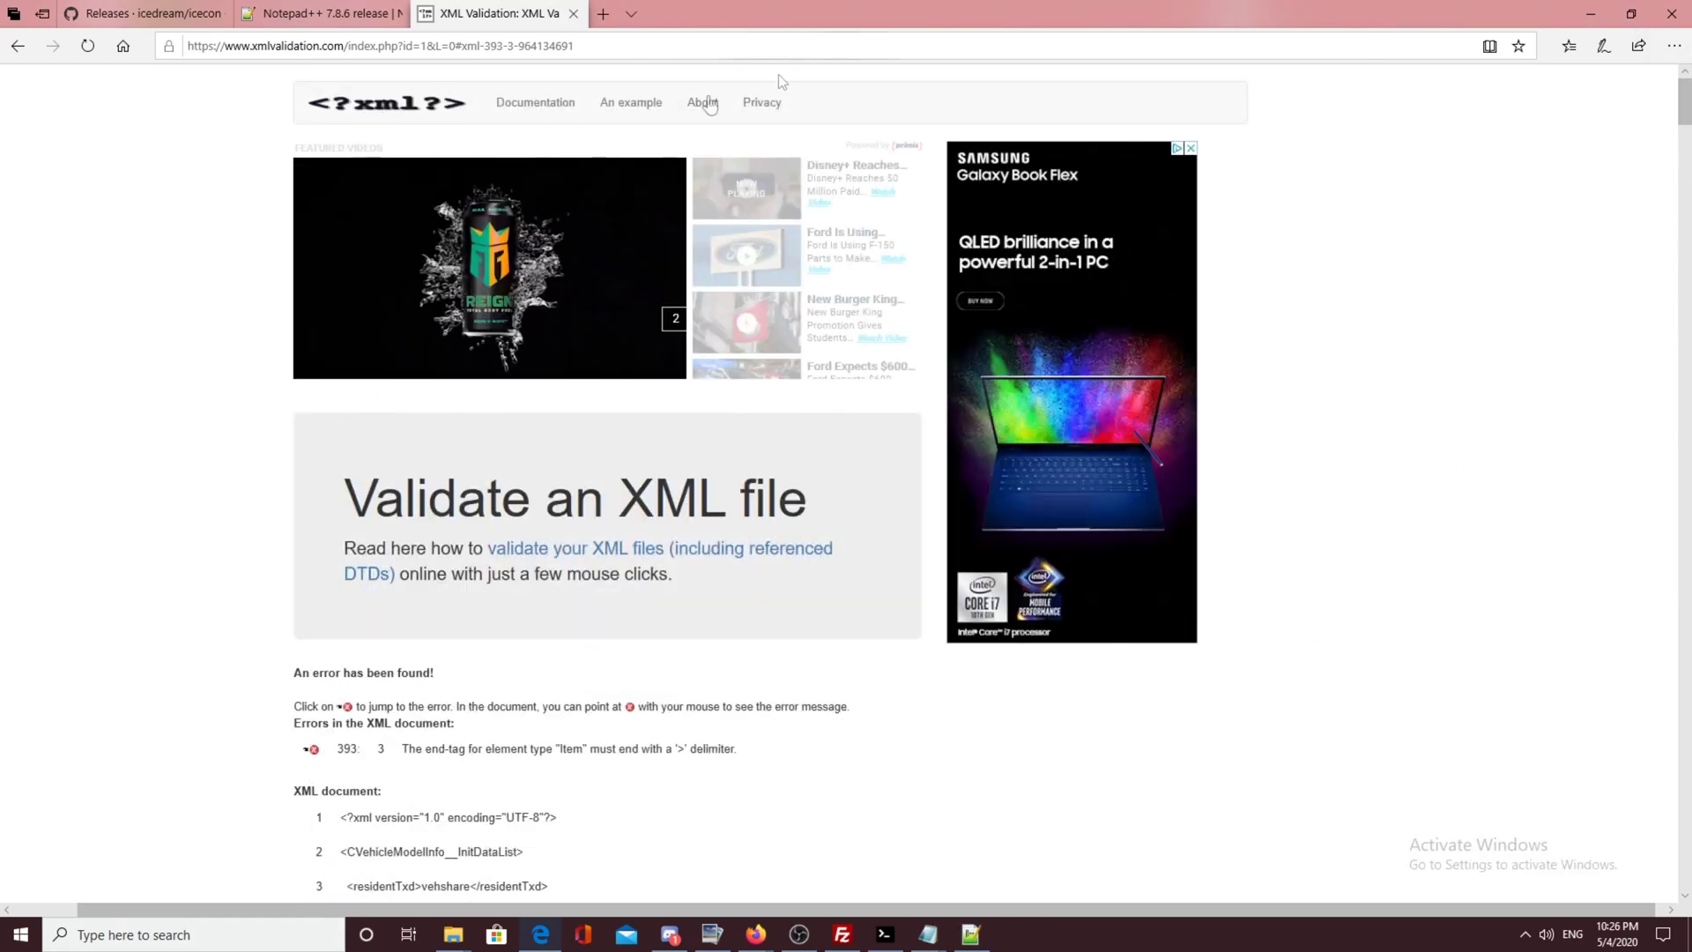
pyautogui.click(388, 103)
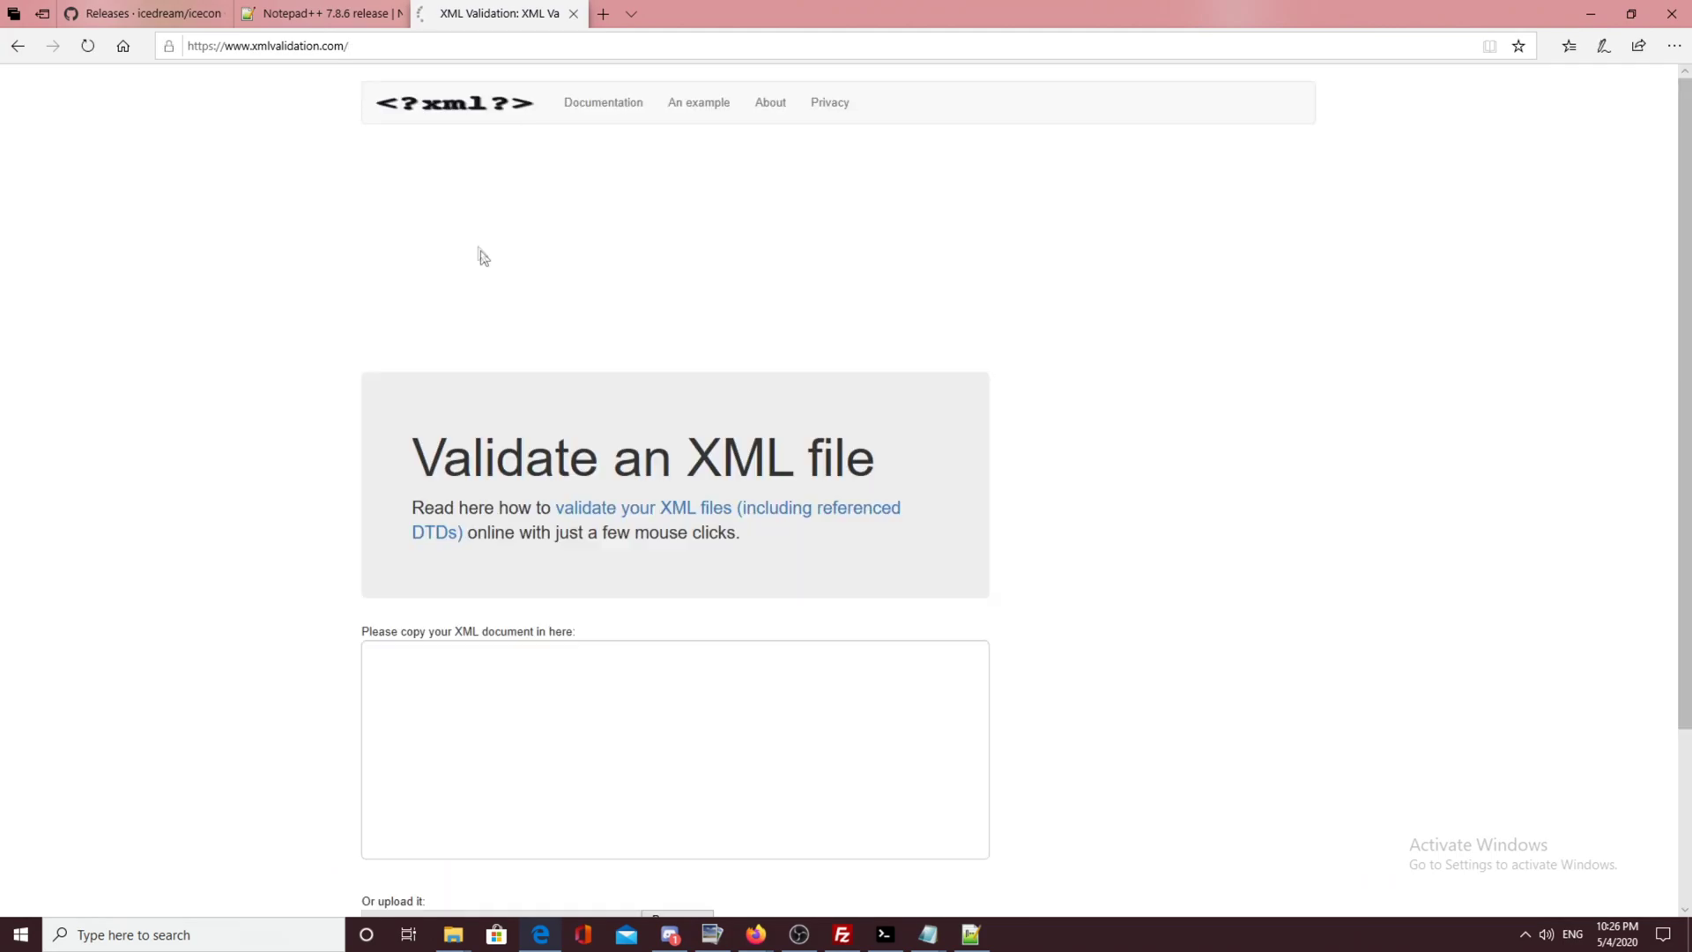
pyautogui.click(427, 719)
pyautogui.hotkey('ctrl', 'v')
pyautogui.scroll(-4, 473, 690)
pyautogui.click(416, 735)
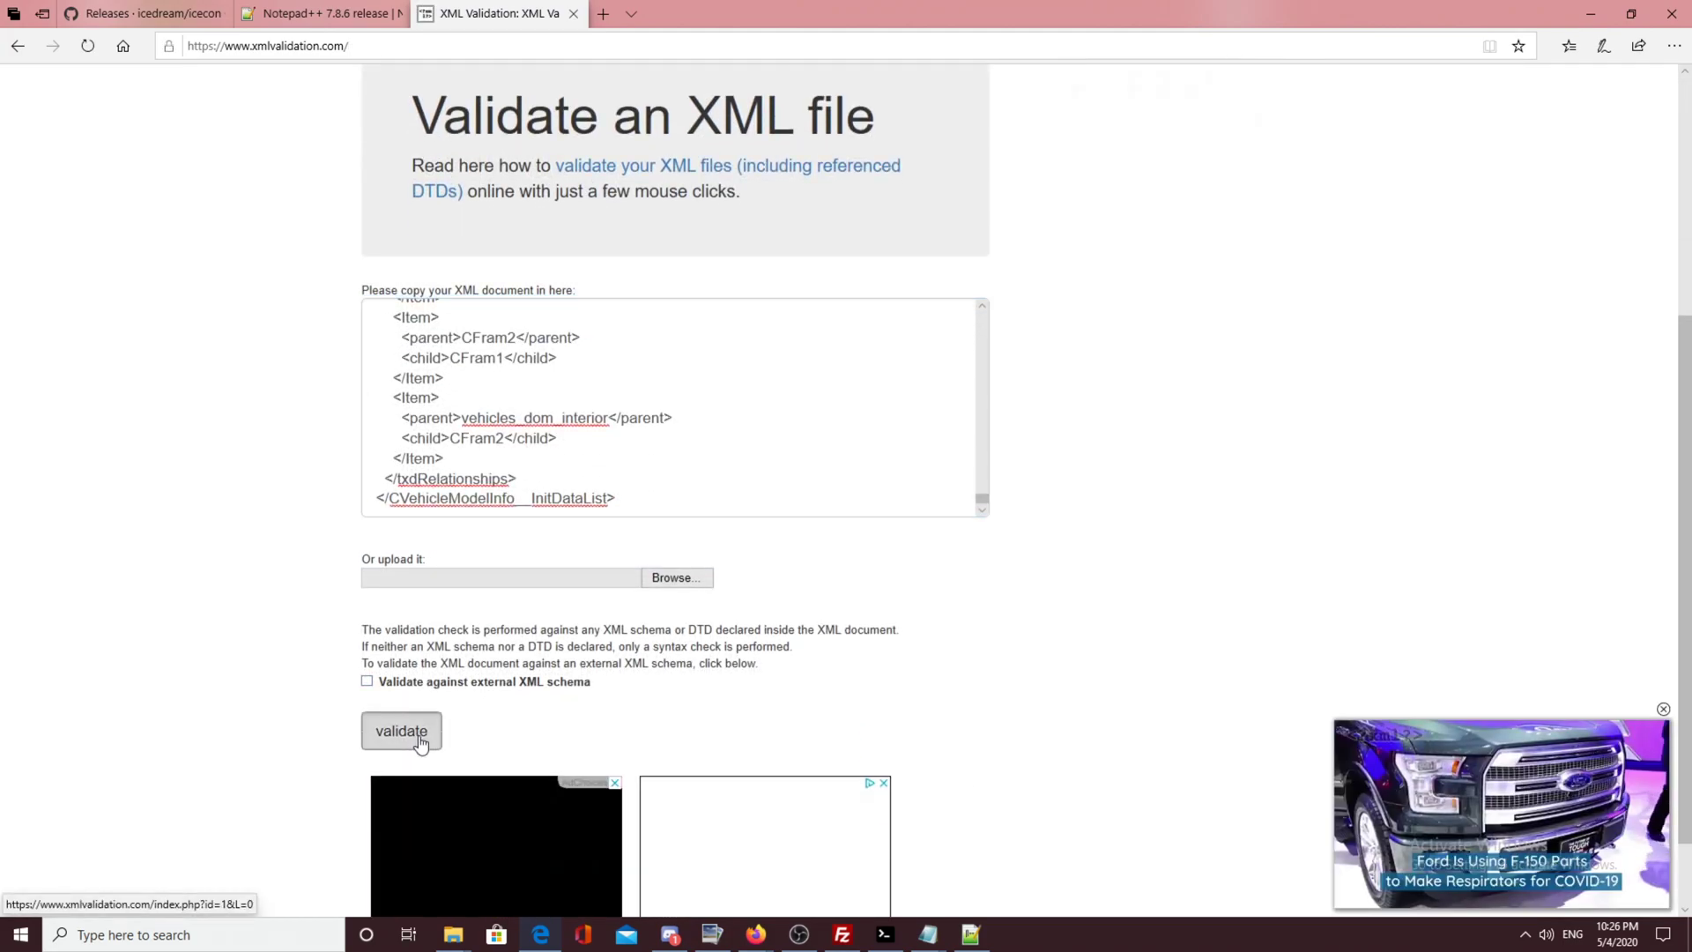
# Step: Add extra indentation before the <Item> tag on line 385 of vehicles.meta in Notepad++ and remove it again
pyautogui.click(972, 933)
pyautogui.scroll(2, 1014, 573)
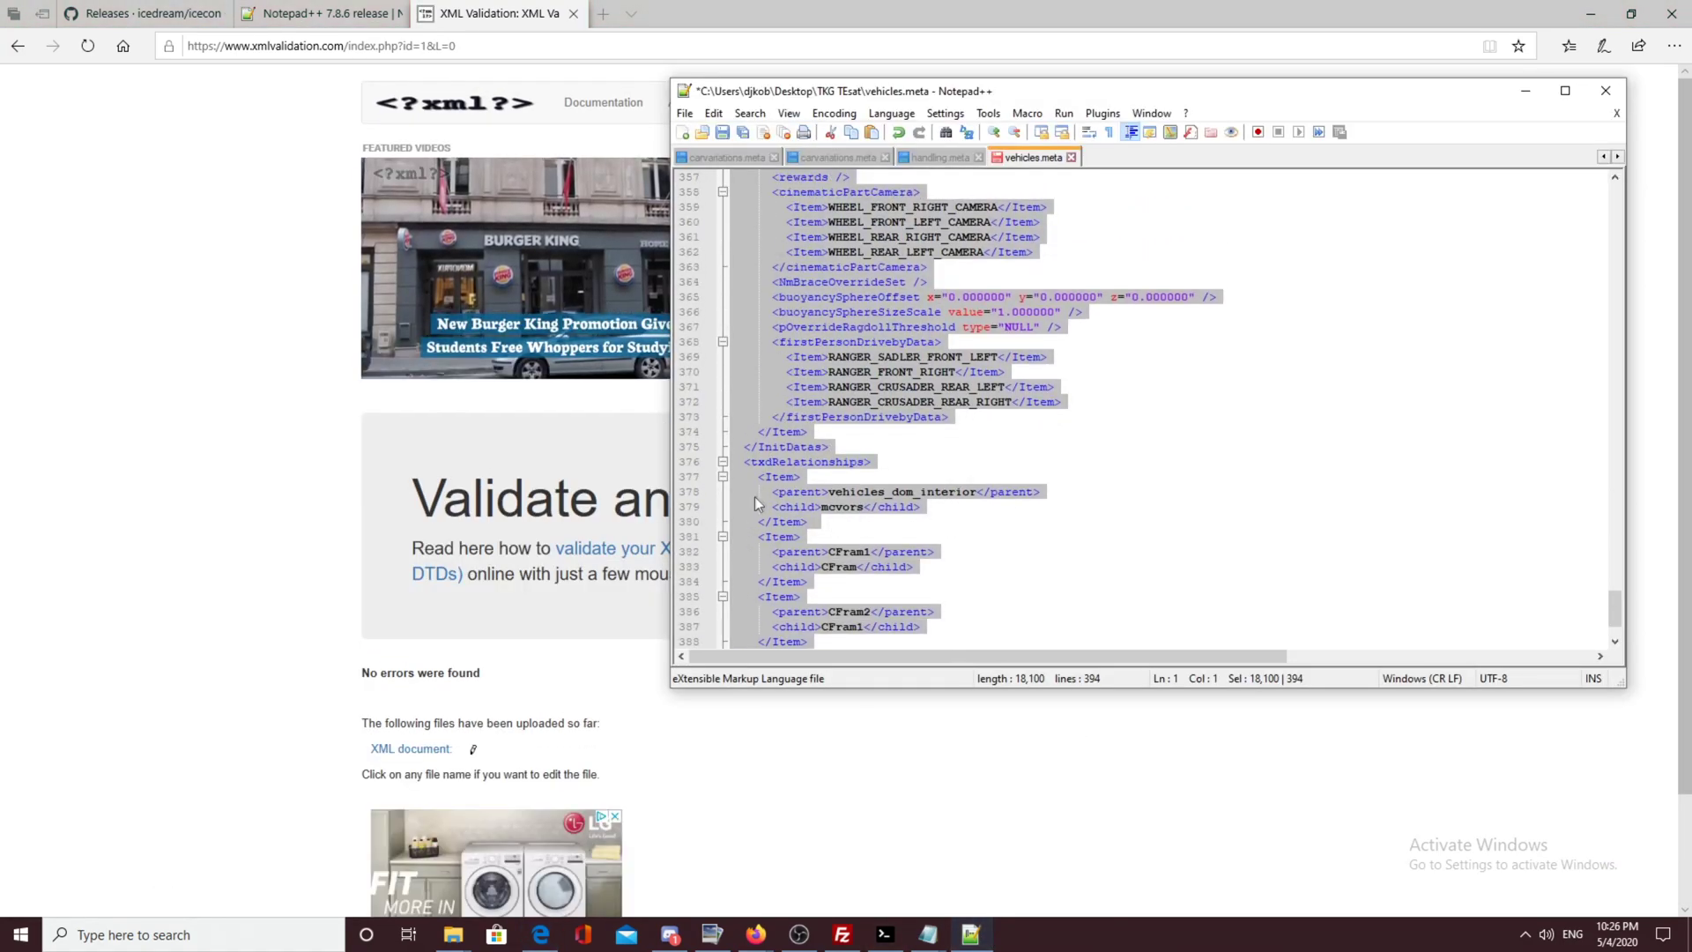
pyautogui.click(756, 492)
pyautogui.press('Up')
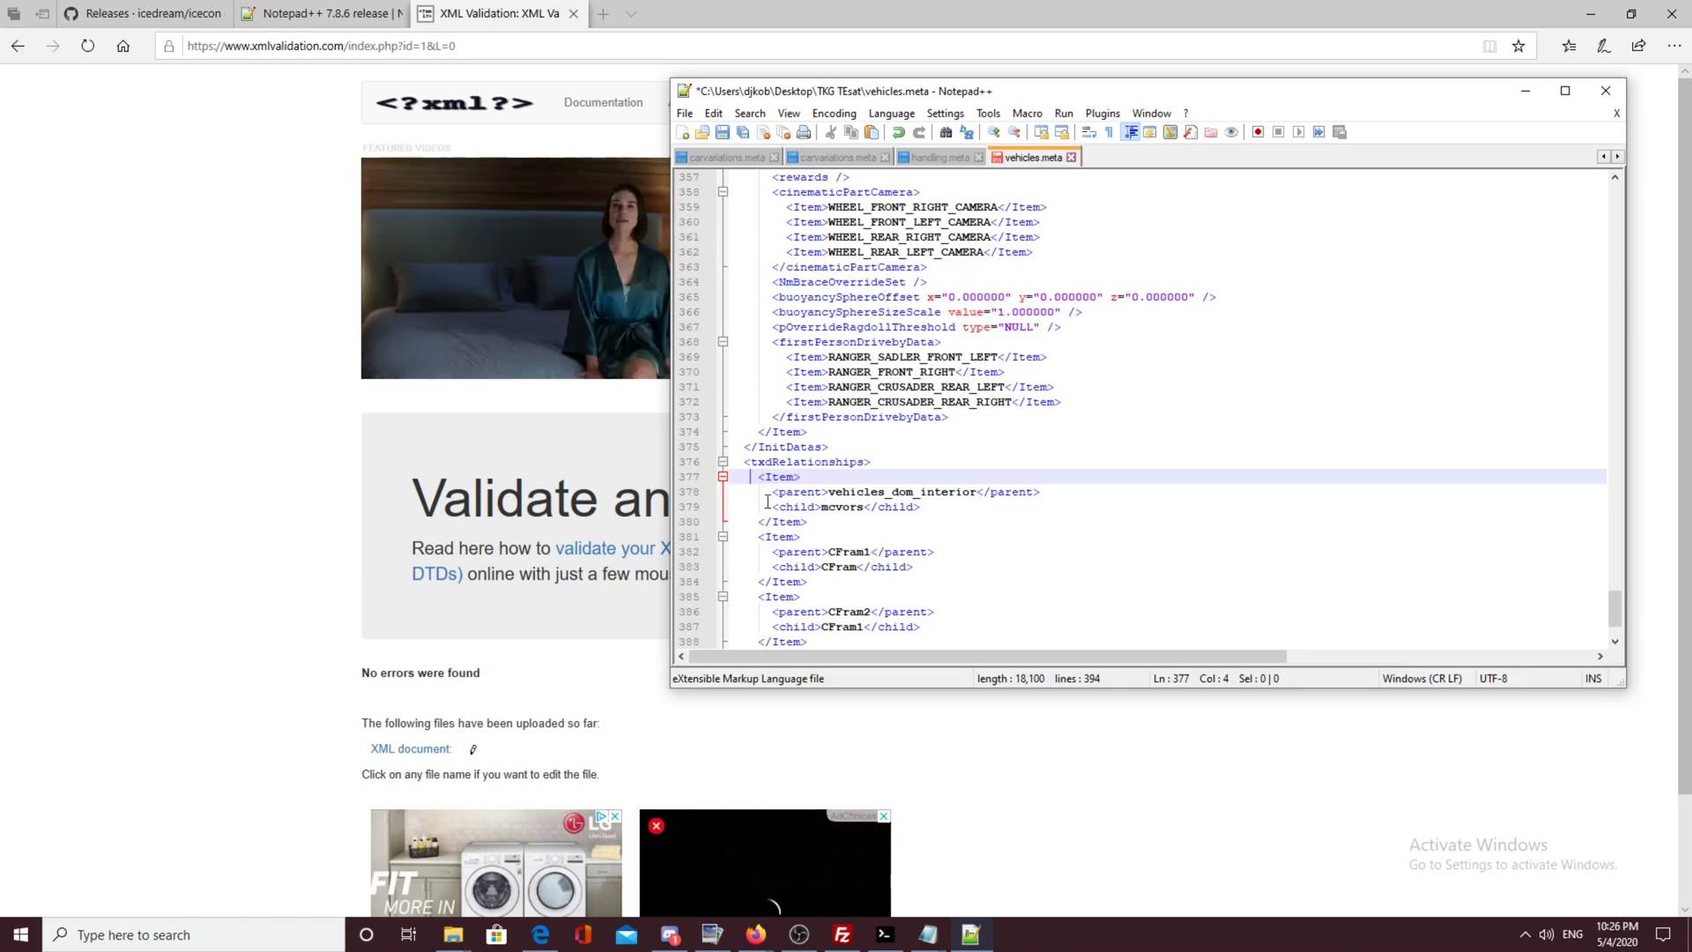
pyautogui.click(757, 597)
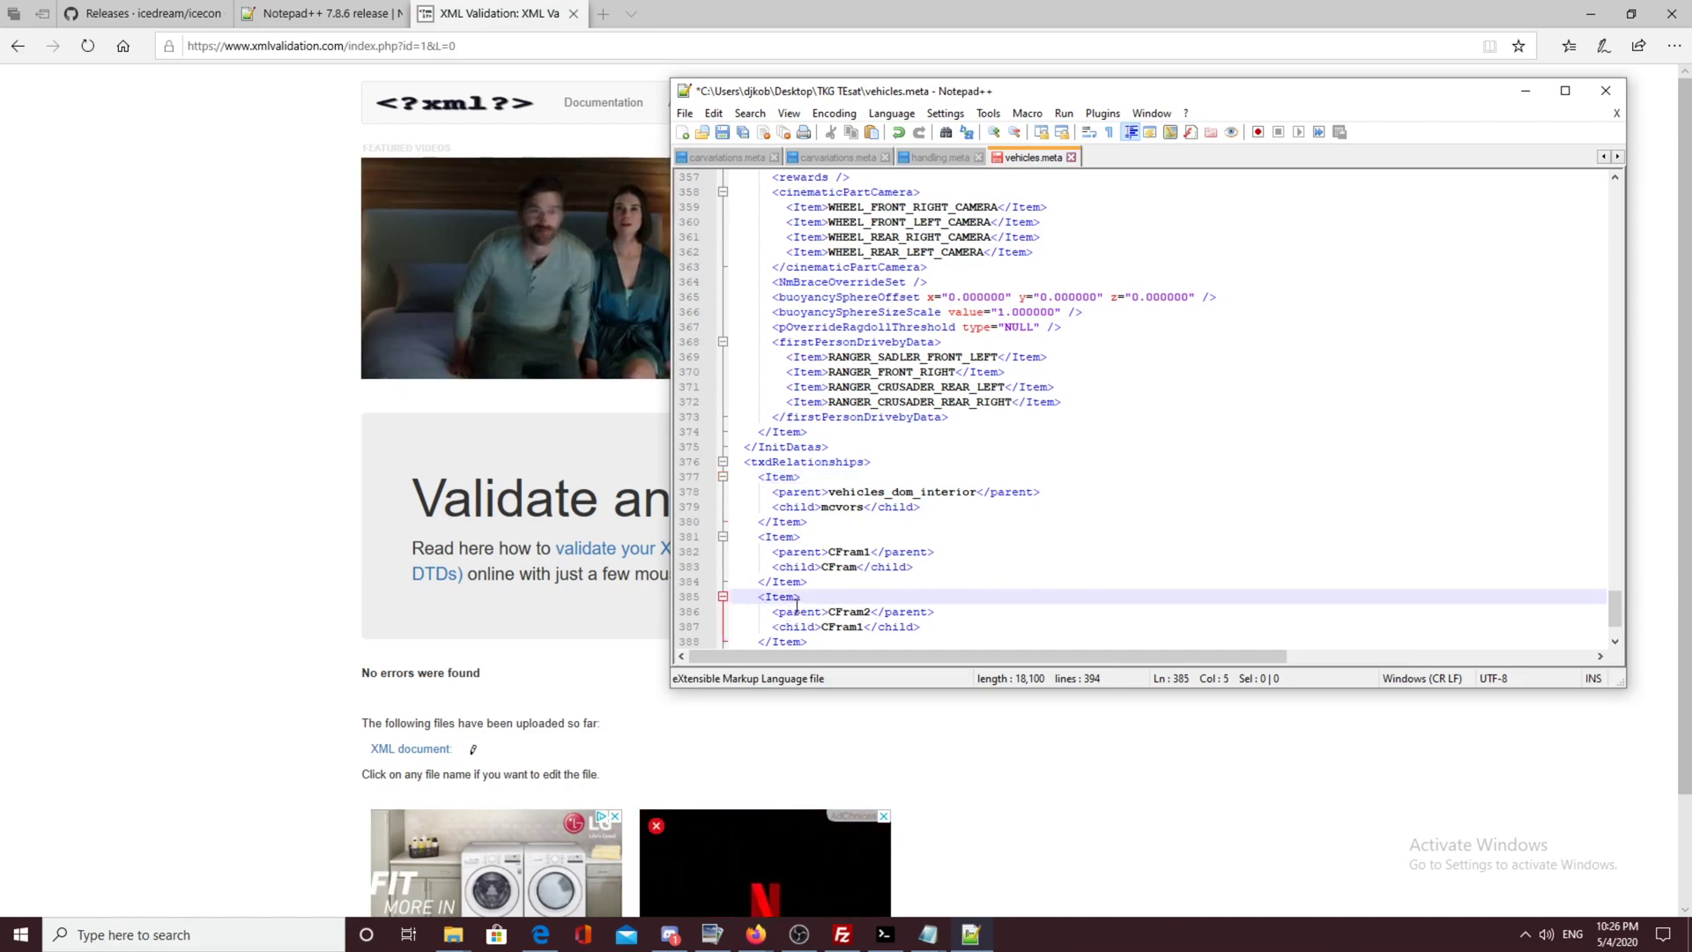
pyautogui.click(963, 595)
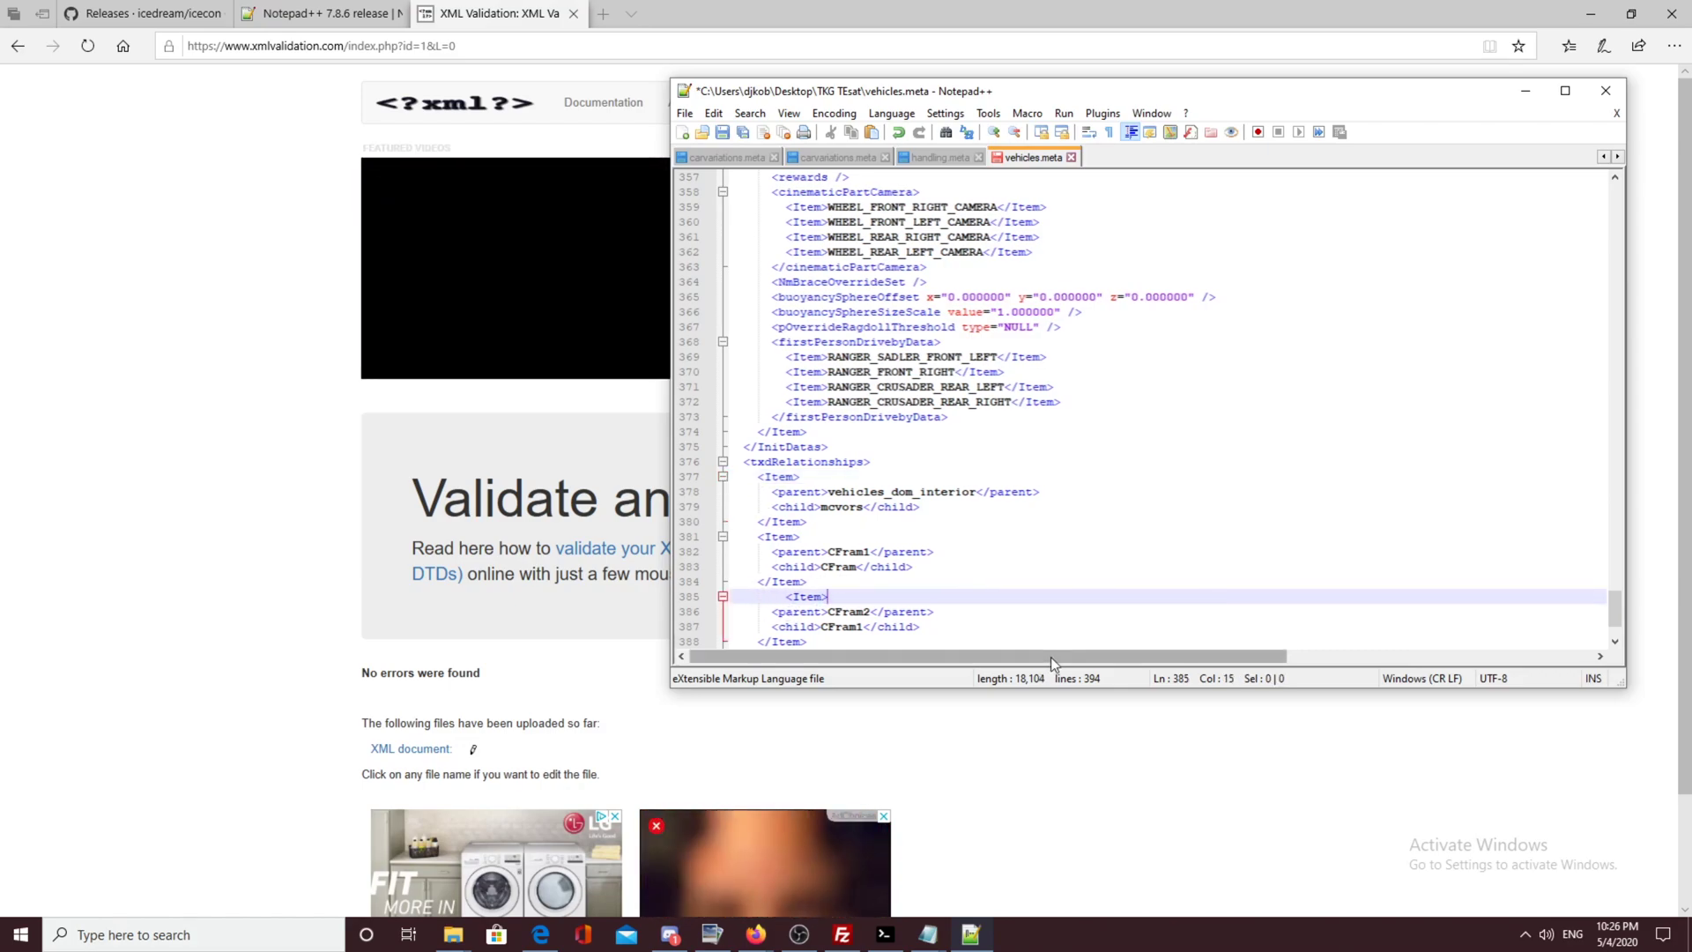
pyautogui.scroll(-2, 977, 569)
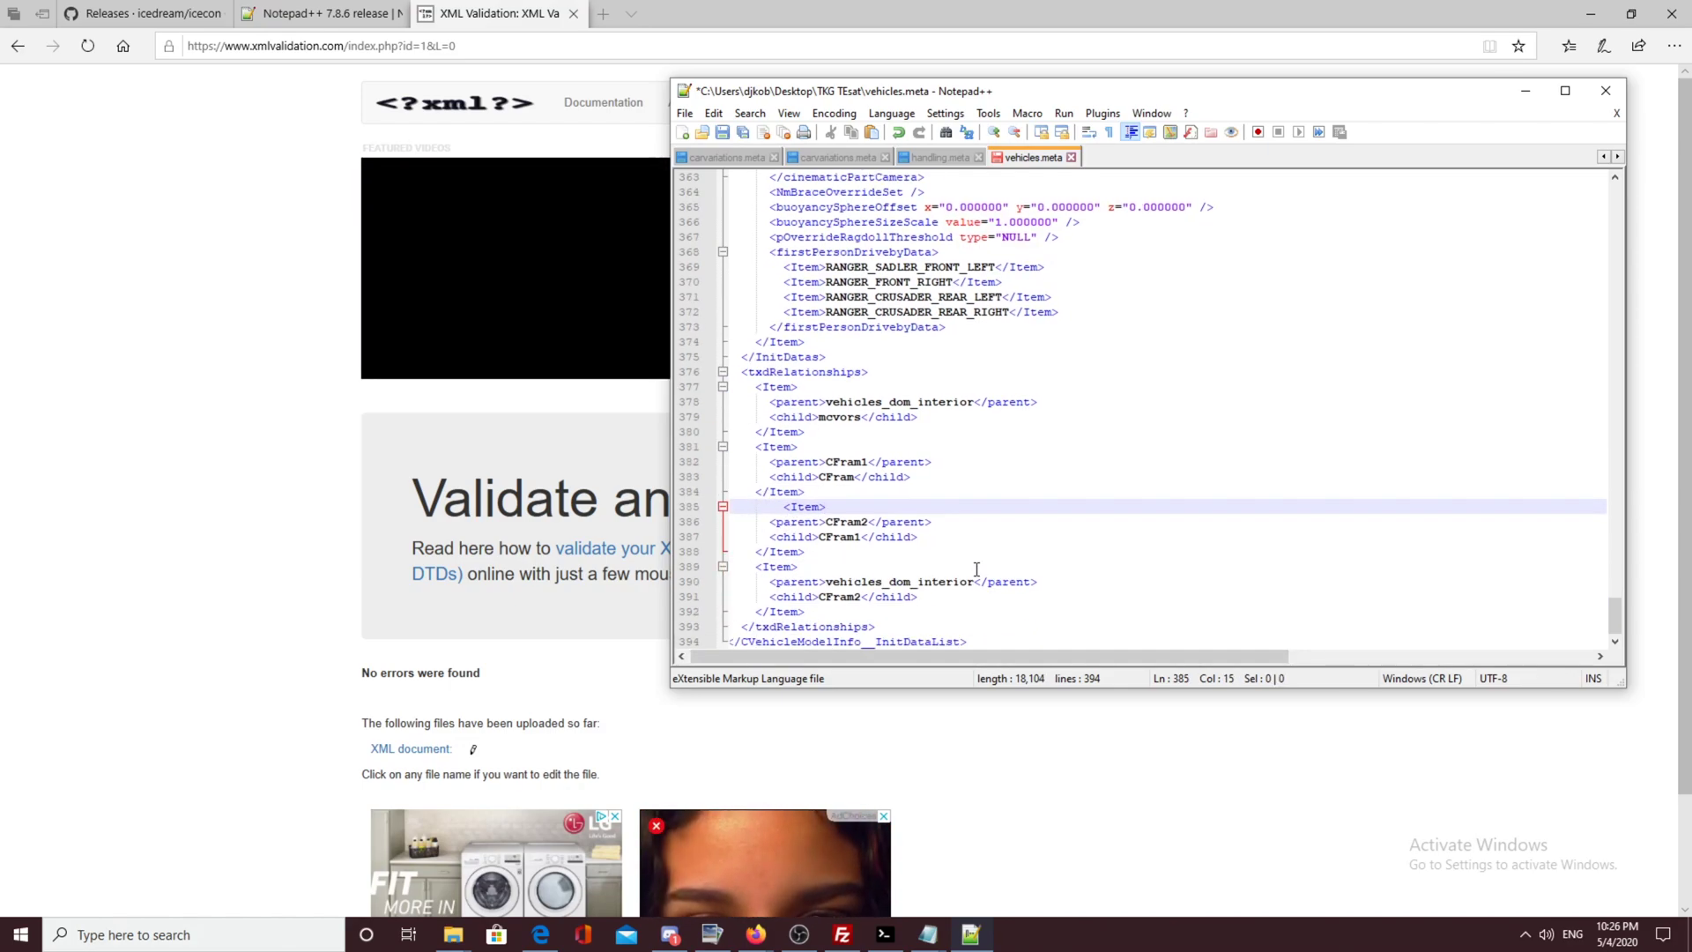
pyautogui.click(777, 508)
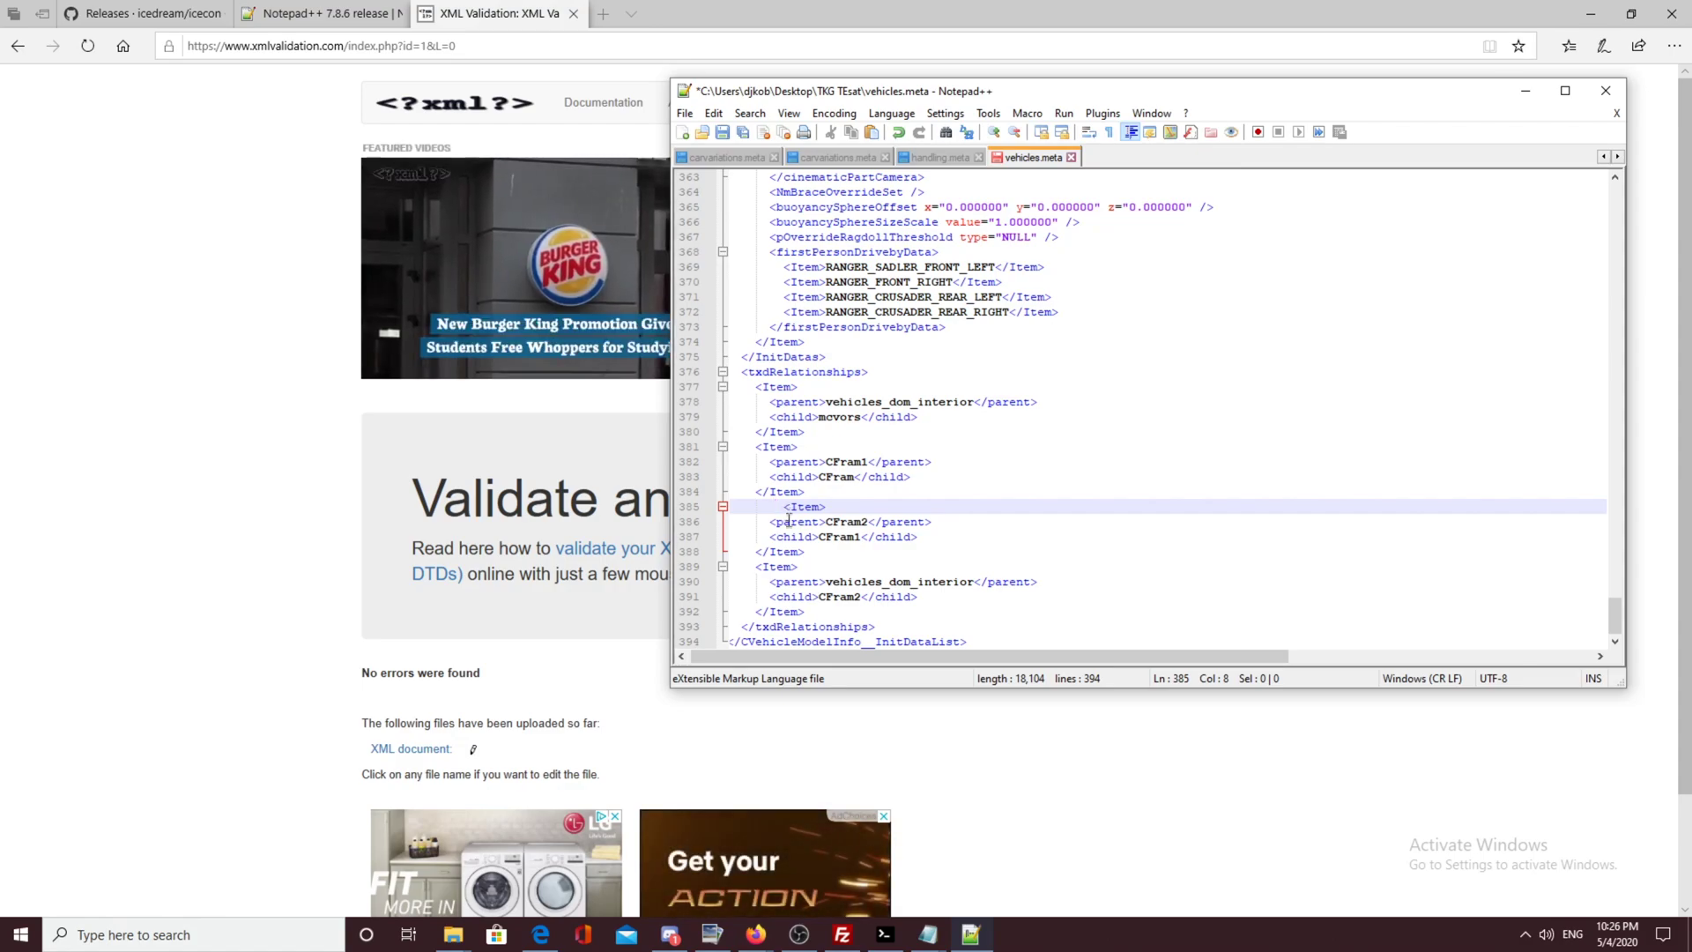
pyautogui.press('BackSpace')
pyautogui.press('BackSpace')
pyautogui.press('BackSpace')
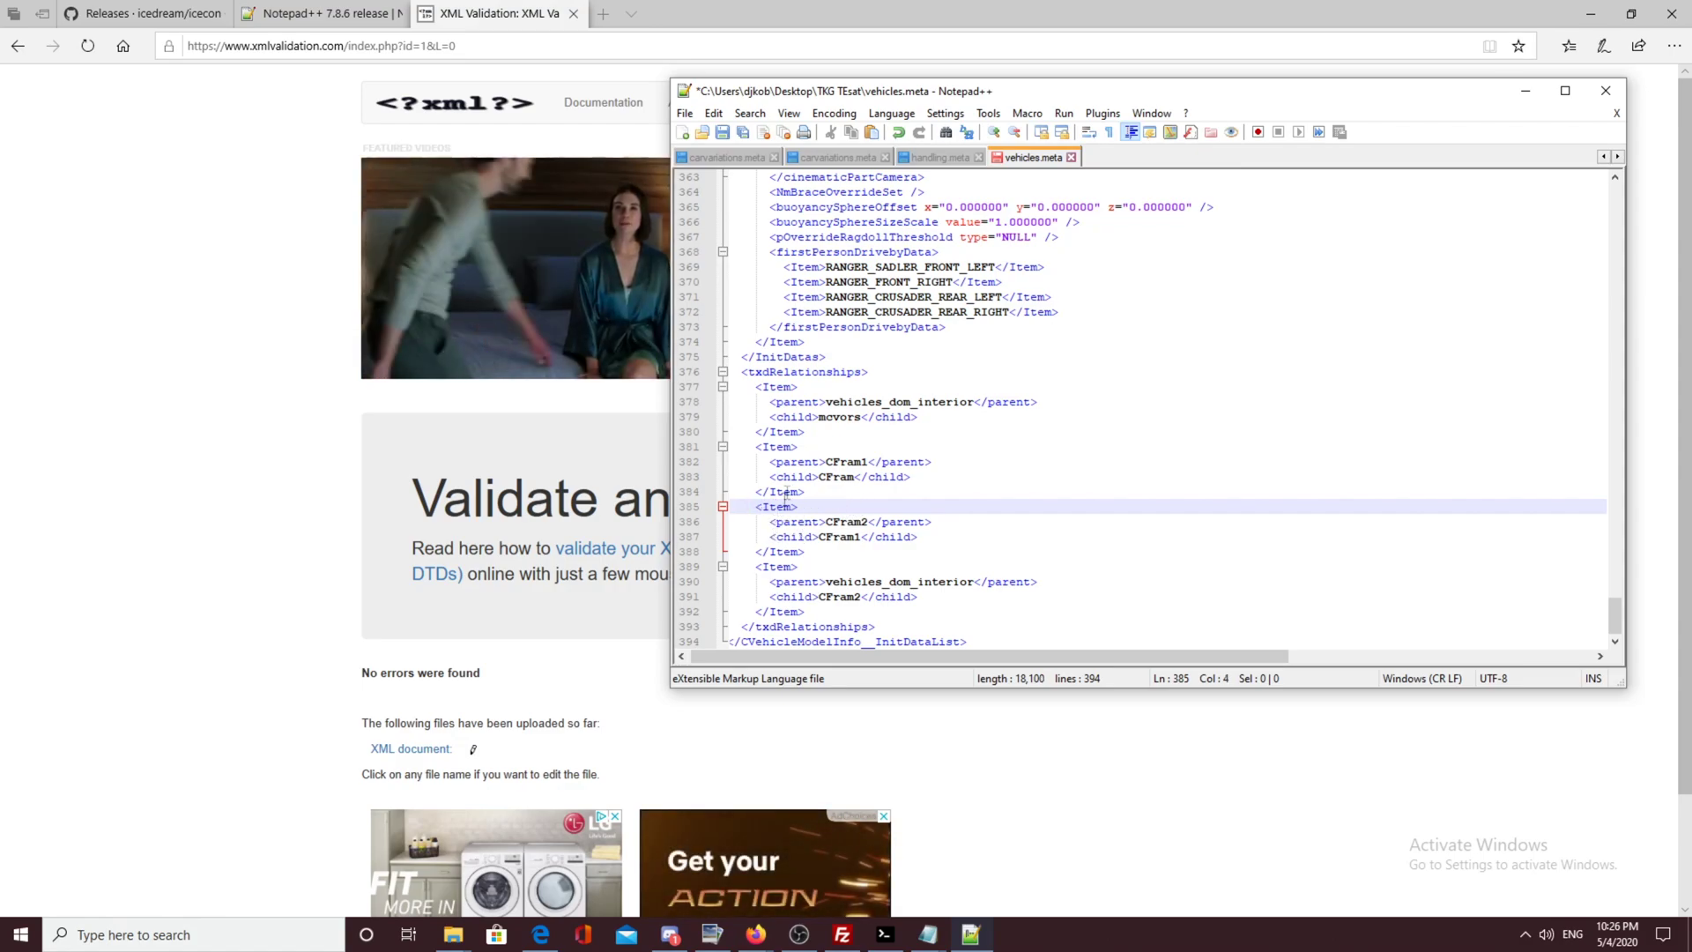
# Step: Remove the extra space before the <Item> tag on line 235 so it lines up with the closing tag above
pyautogui.scroll(3, 798, 361)
pyautogui.scroll(19, 778, 344)
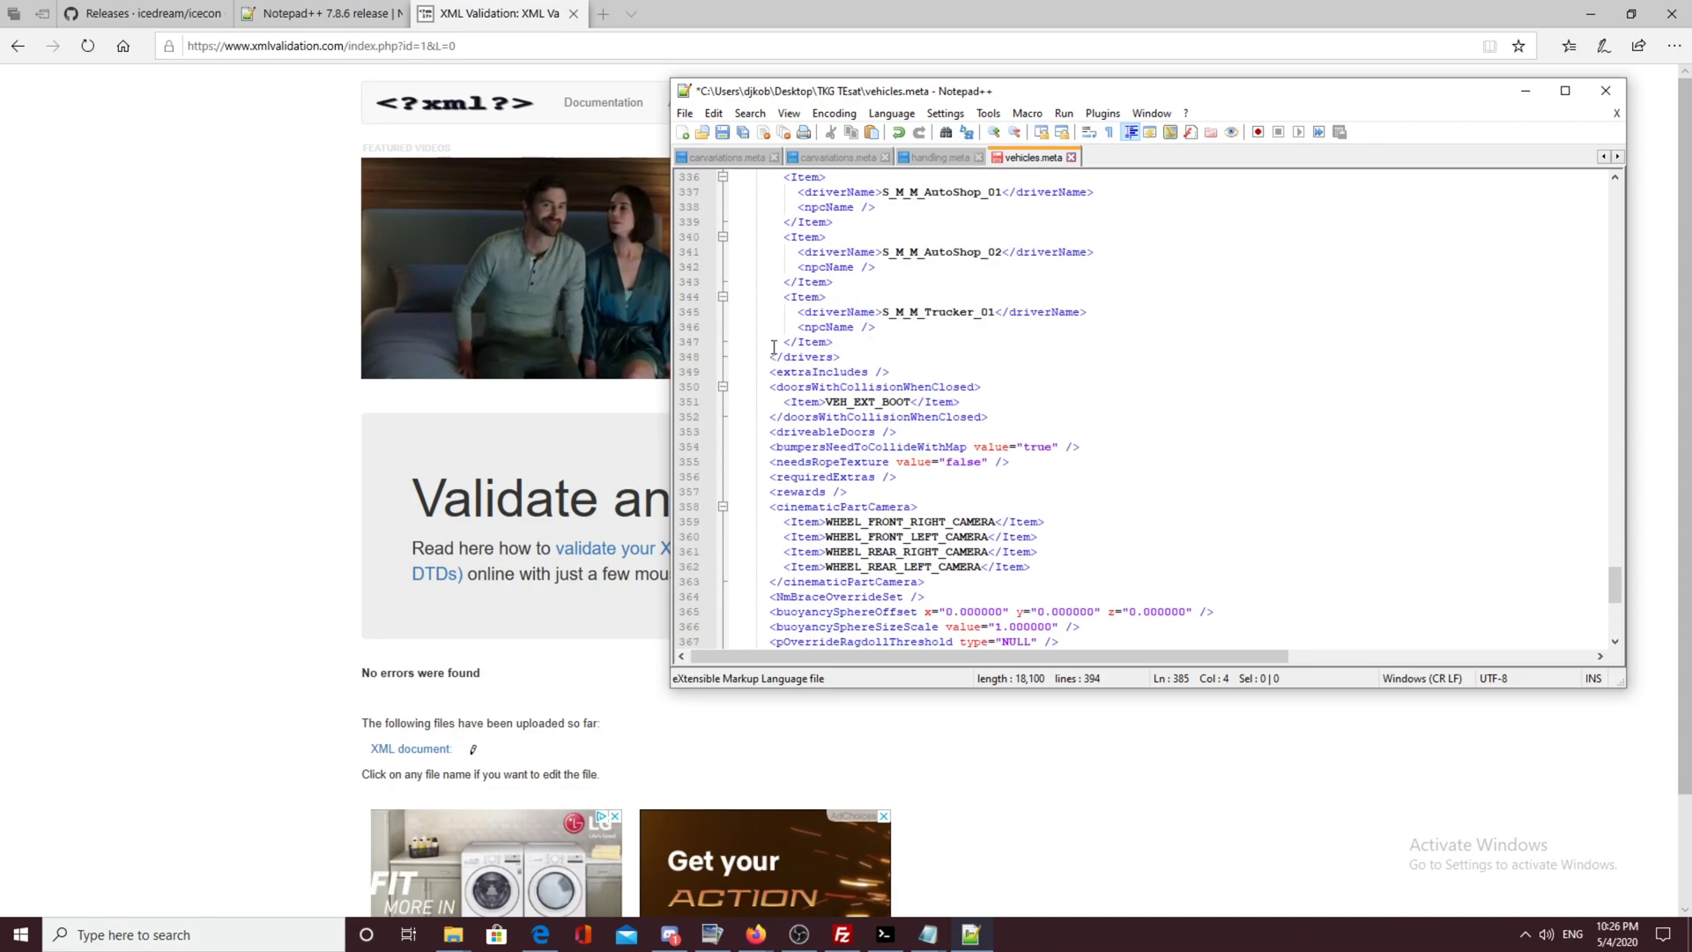
pyautogui.scroll(20, 743, 341)
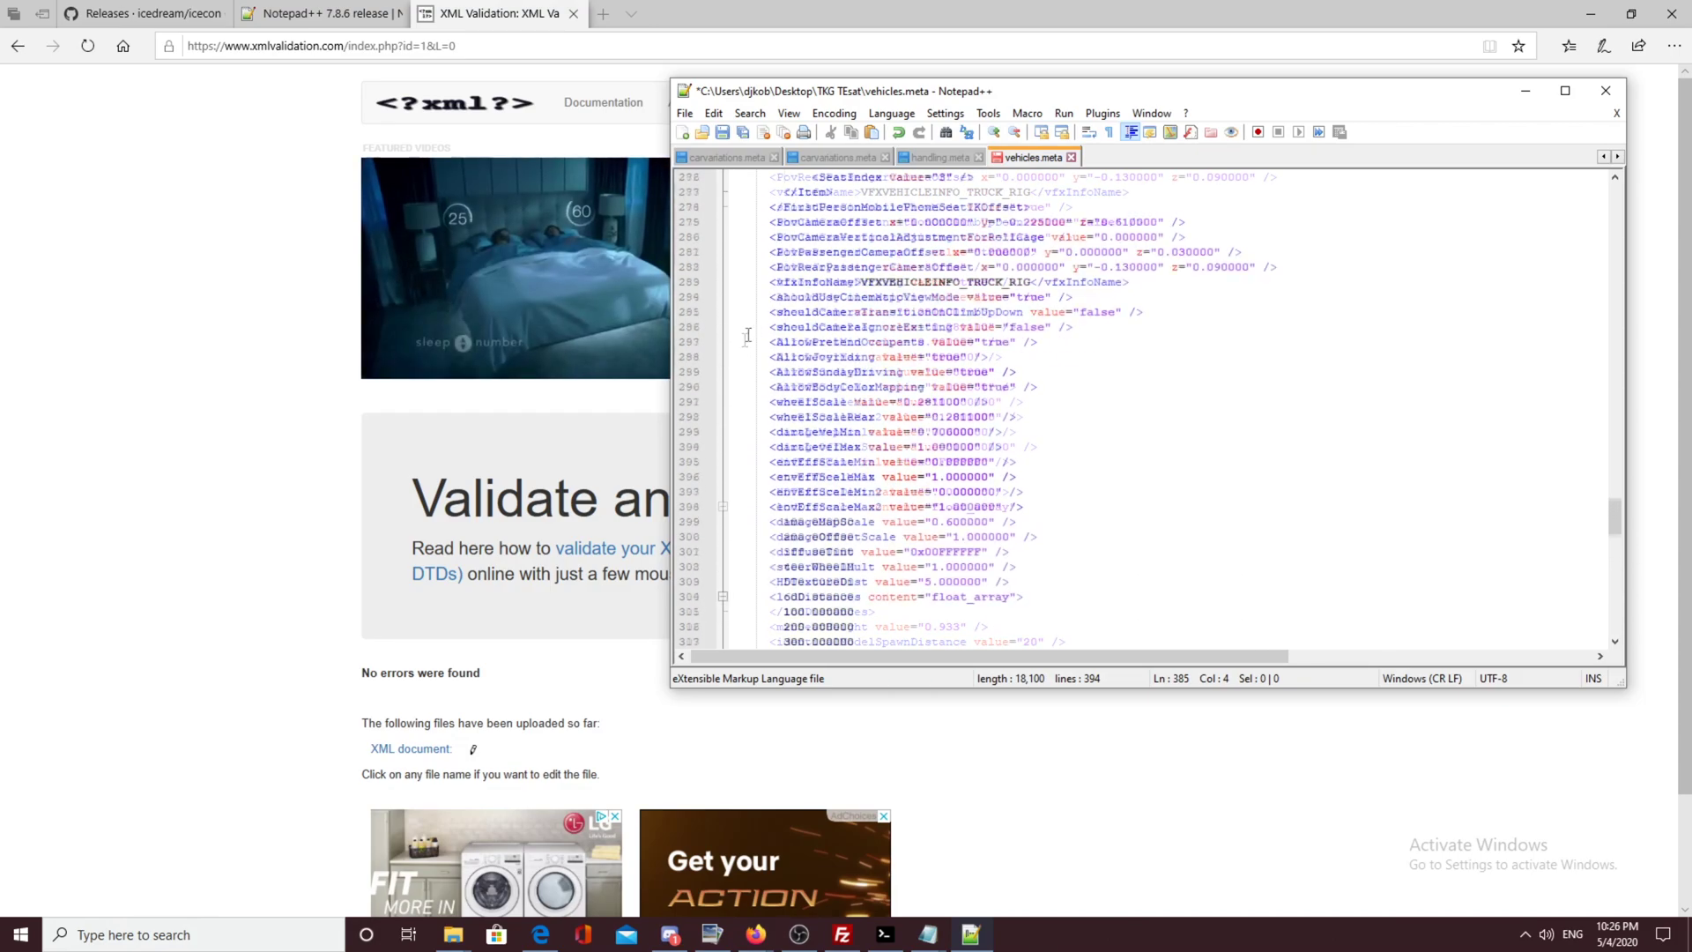
pyautogui.scroll(5, 786, 310)
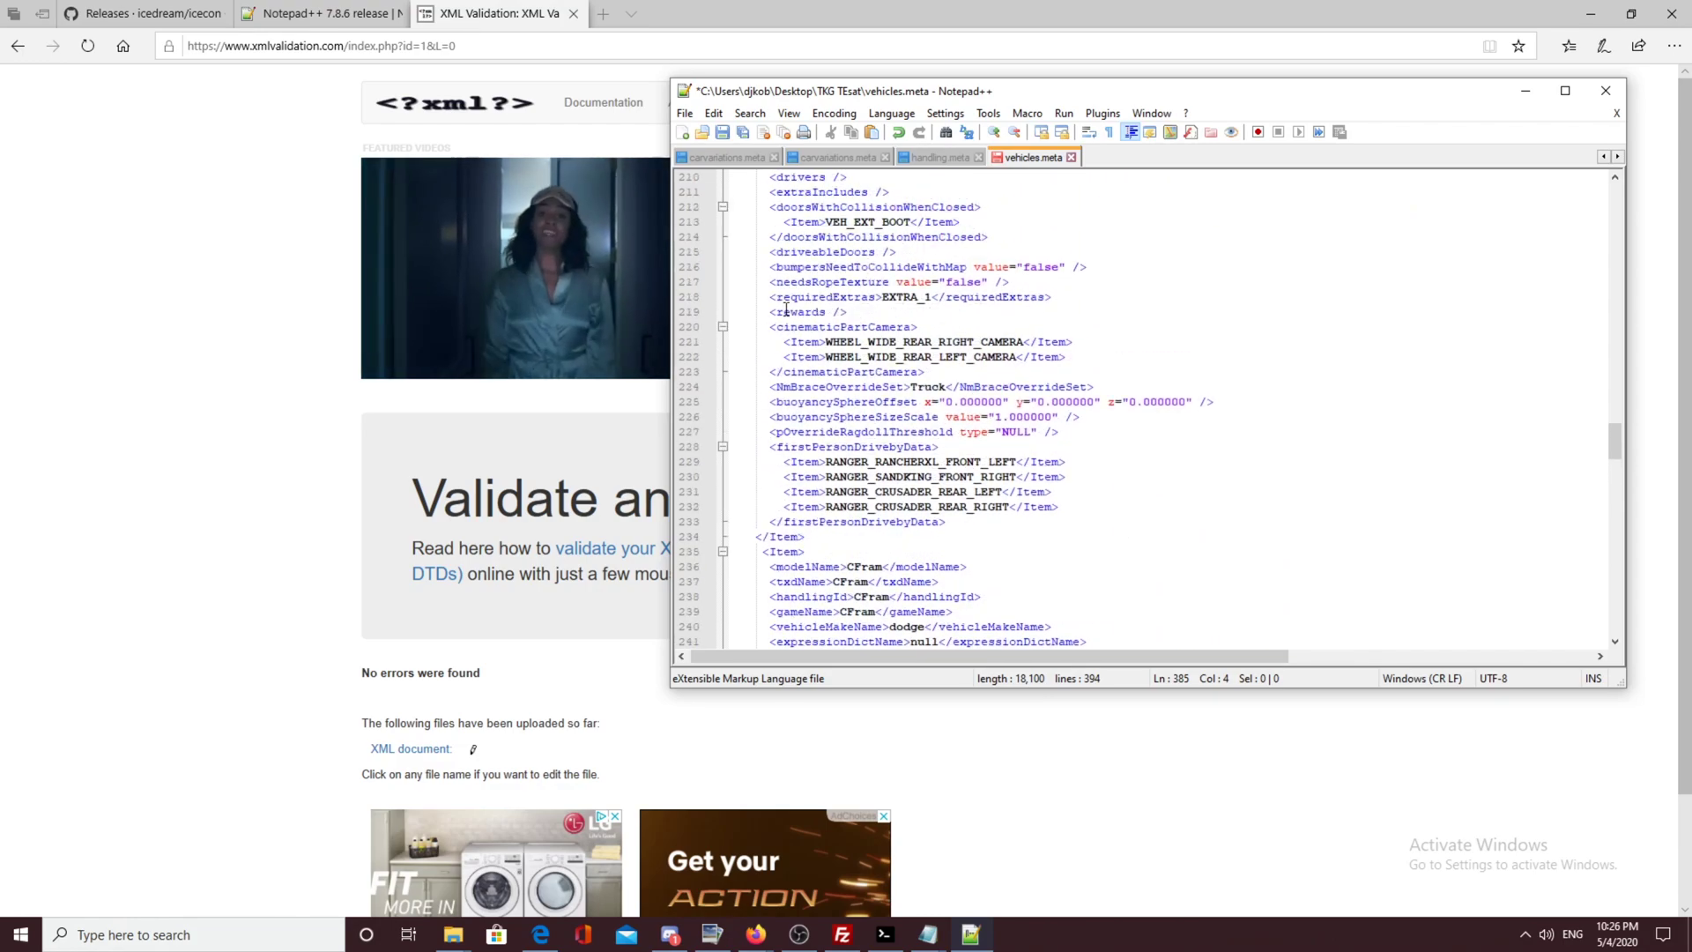
pyautogui.click(757, 551)
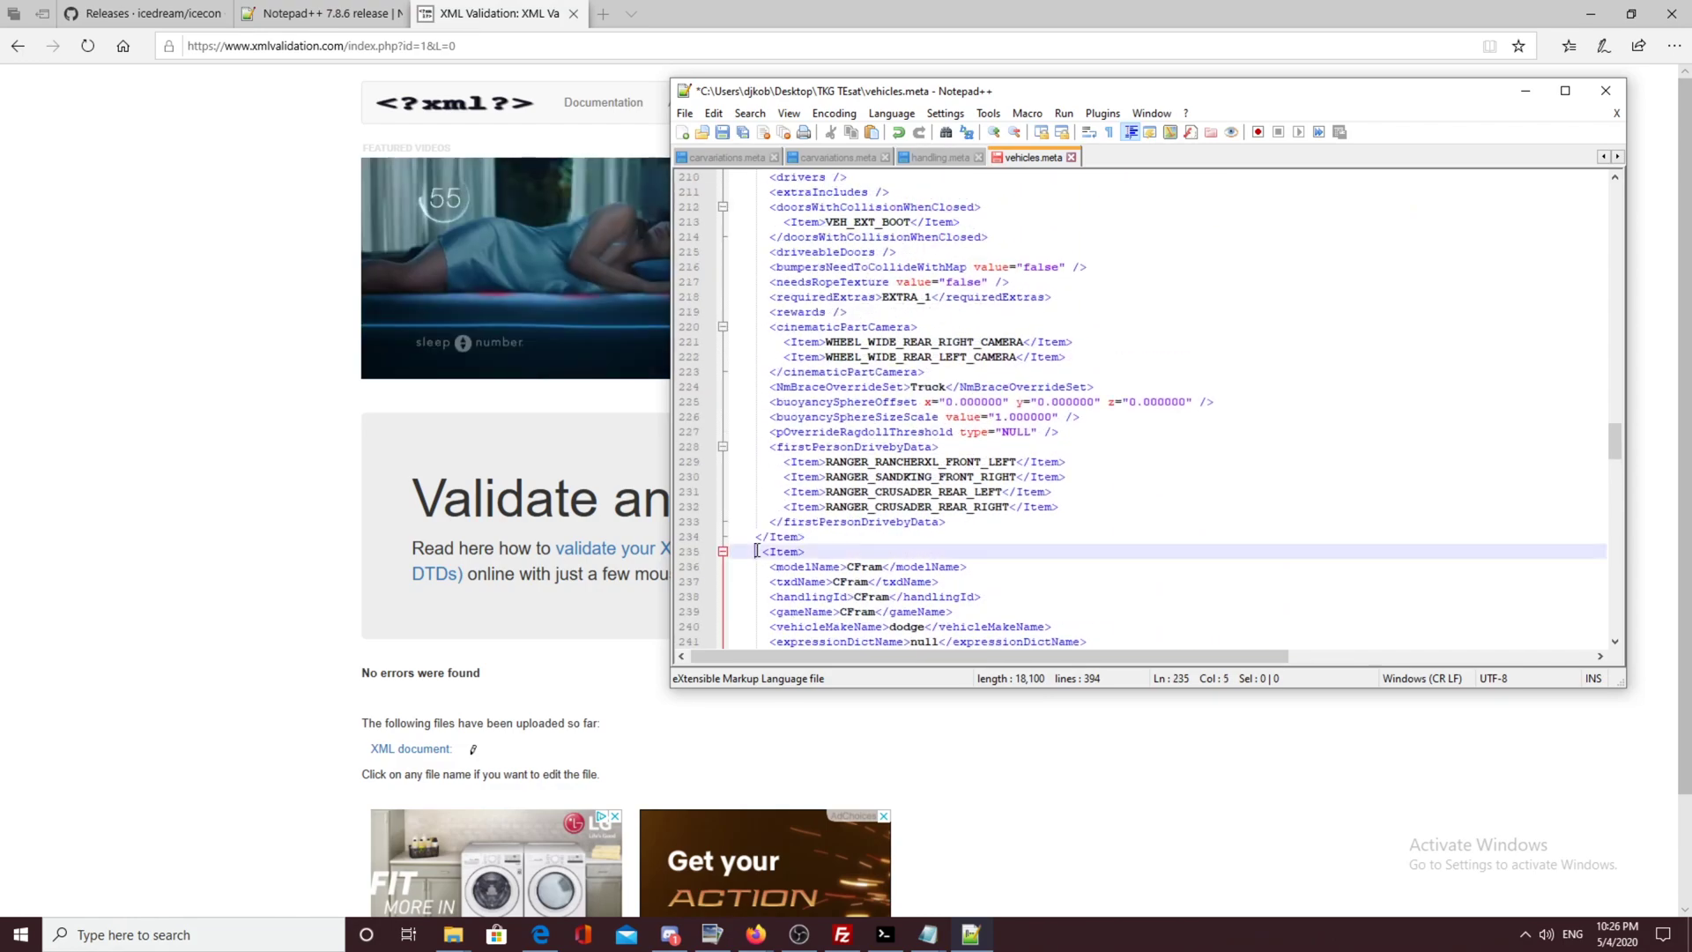
pyautogui.press('BackSpace')
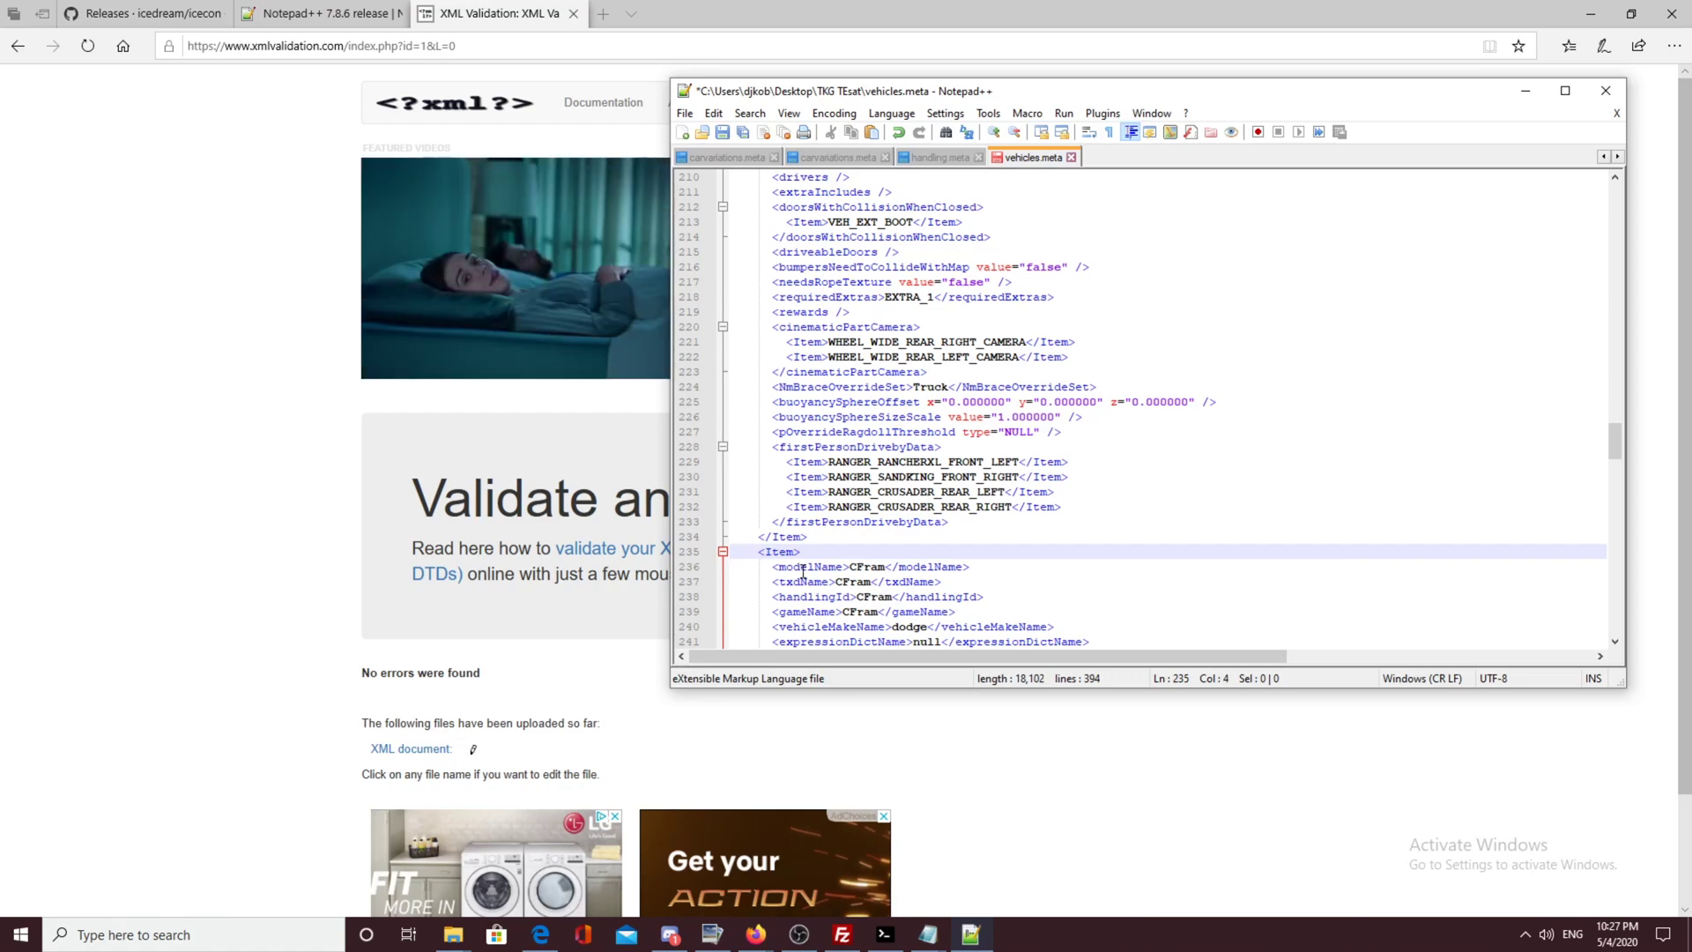
# Step: Copy the full vehicles.meta with the realigned <Item> tag into a blank validator form in the browser and validate it
pyautogui.scroll(-3, 971, 517)
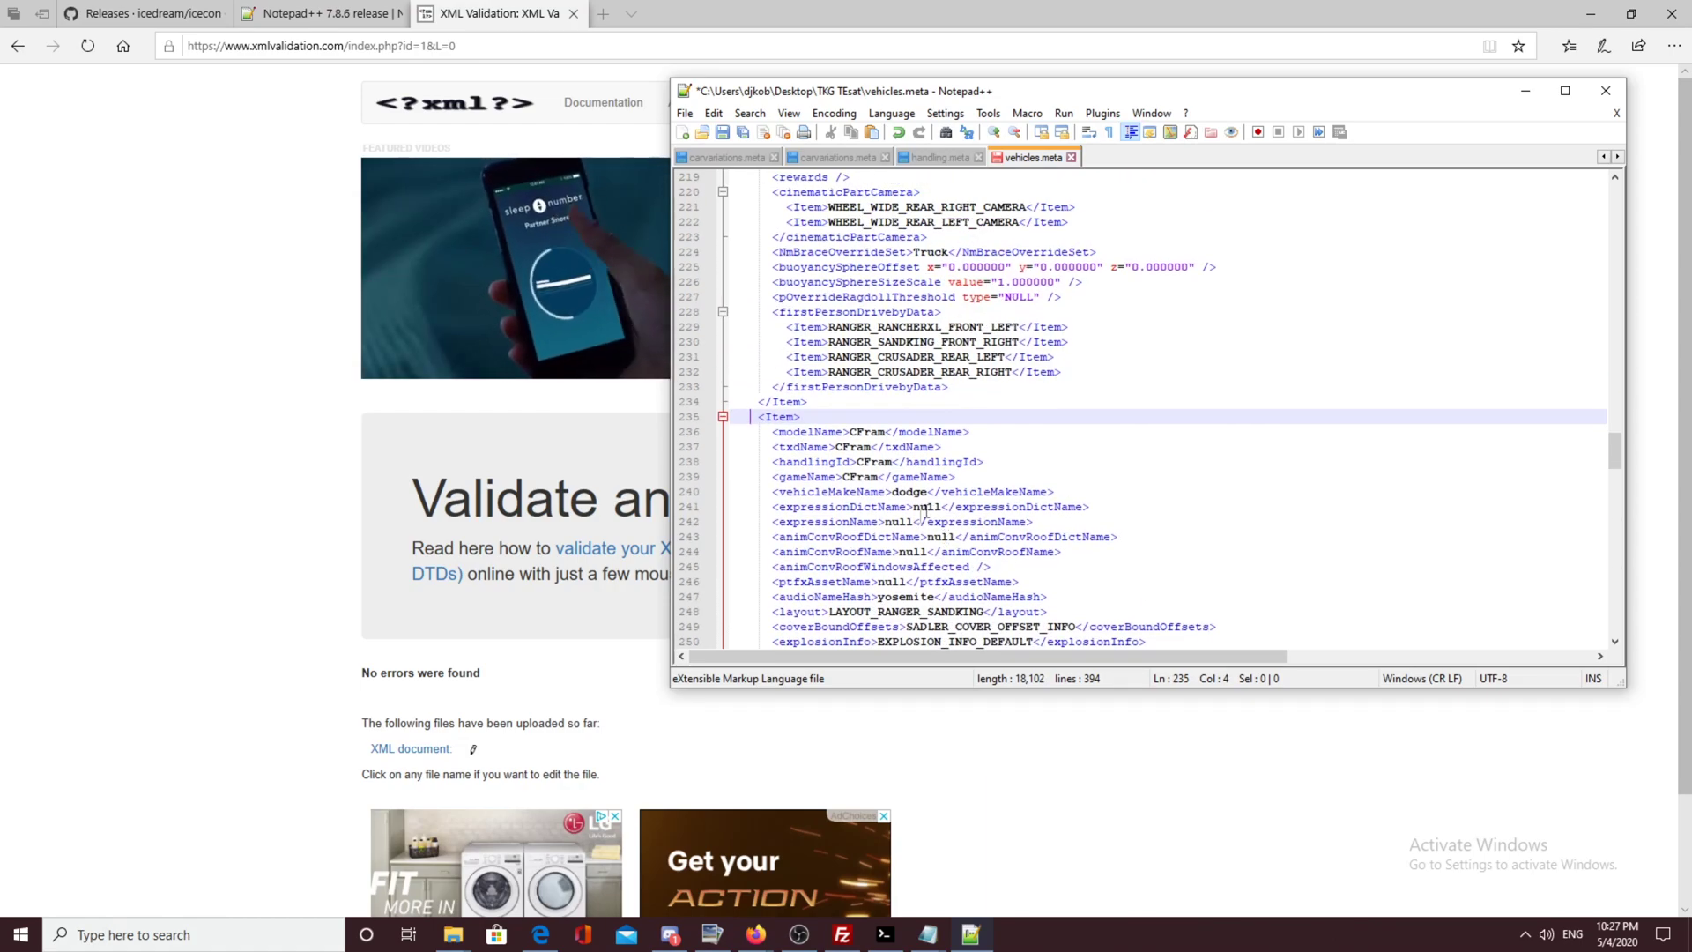
pyautogui.hotkey('ctrl', 'a')
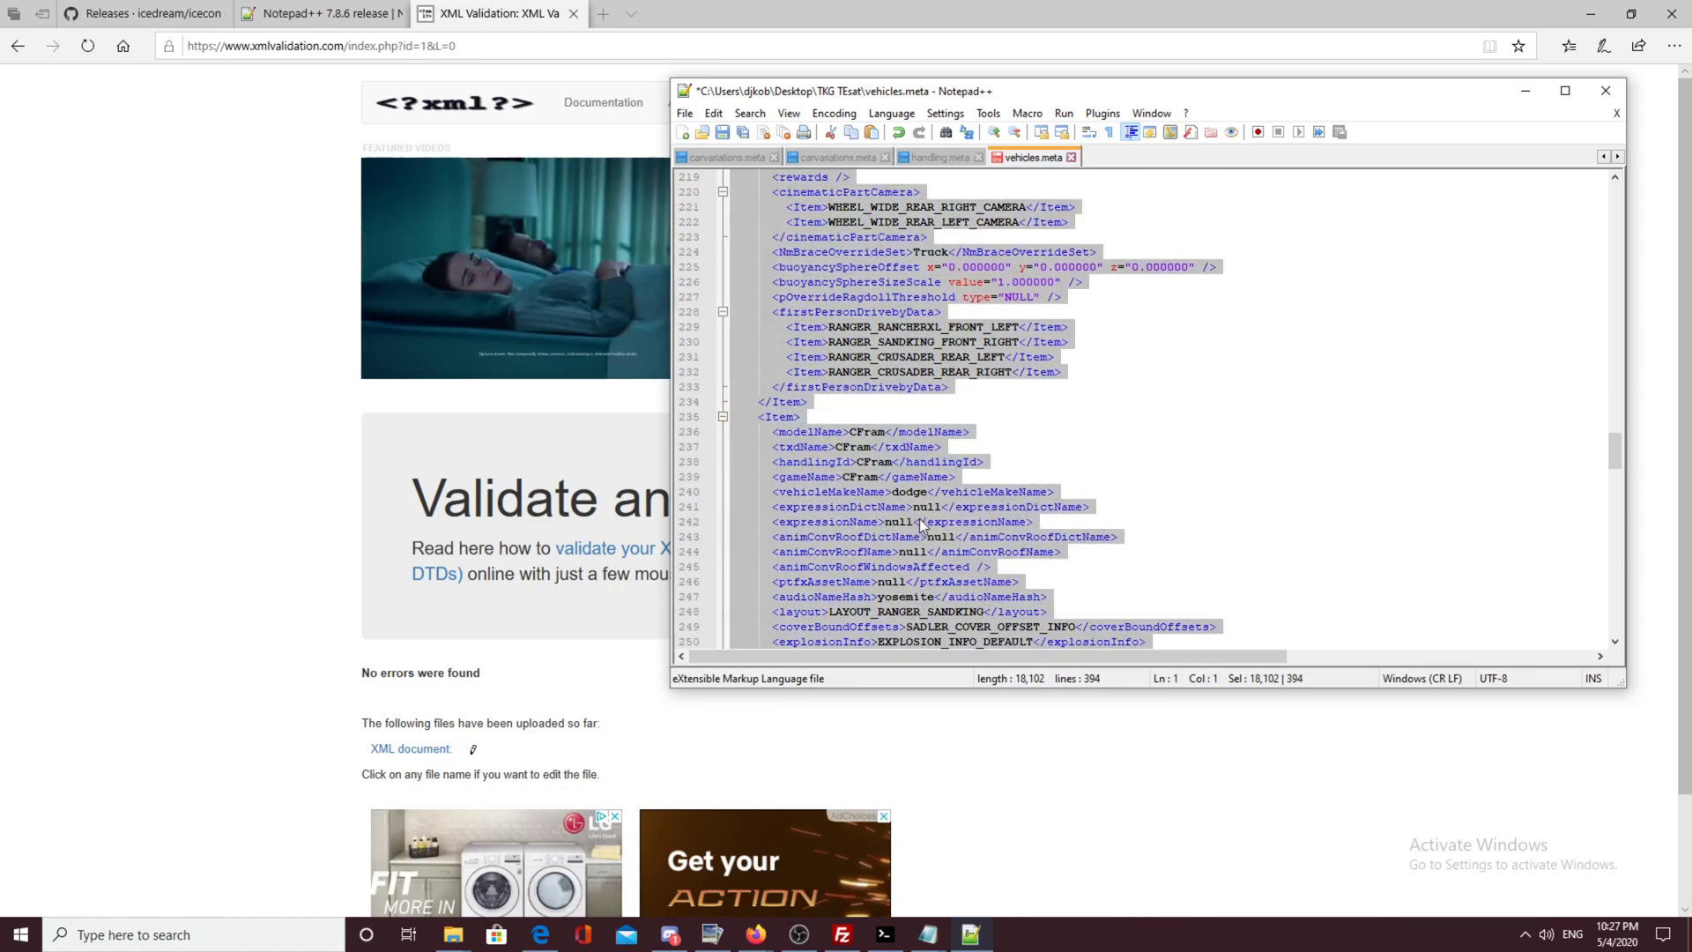
pyautogui.click(440, 81)
pyautogui.click(444, 114)
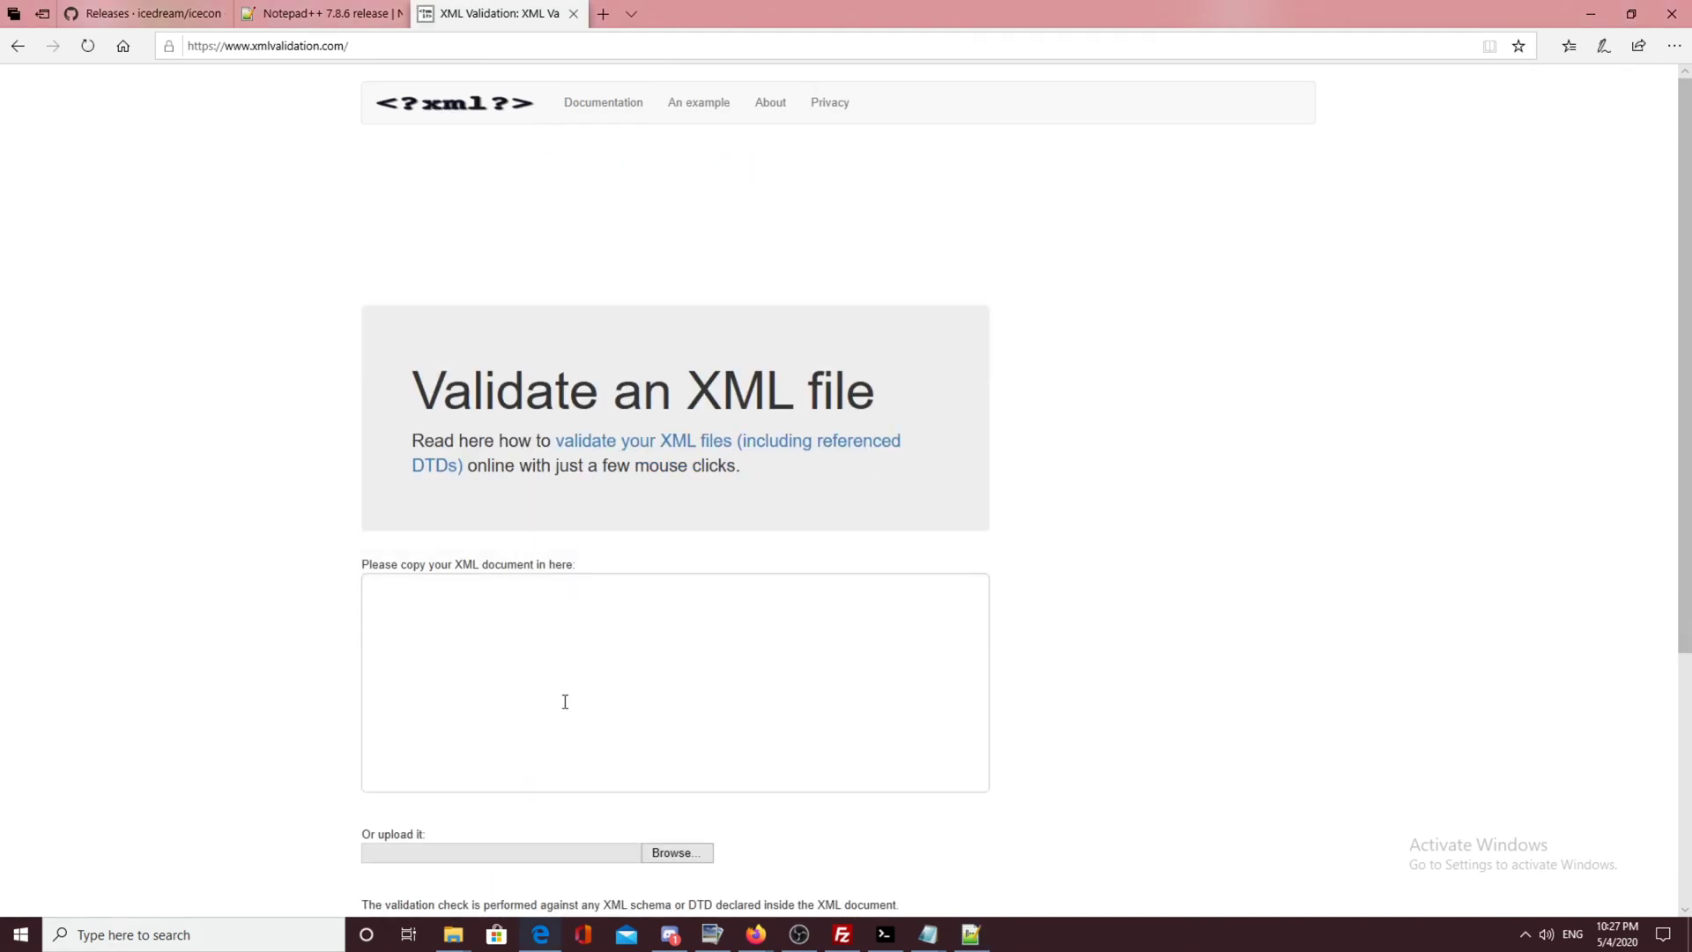
pyautogui.hotkey('ctrl', 'v')
pyautogui.scroll(-3, 529, 714)
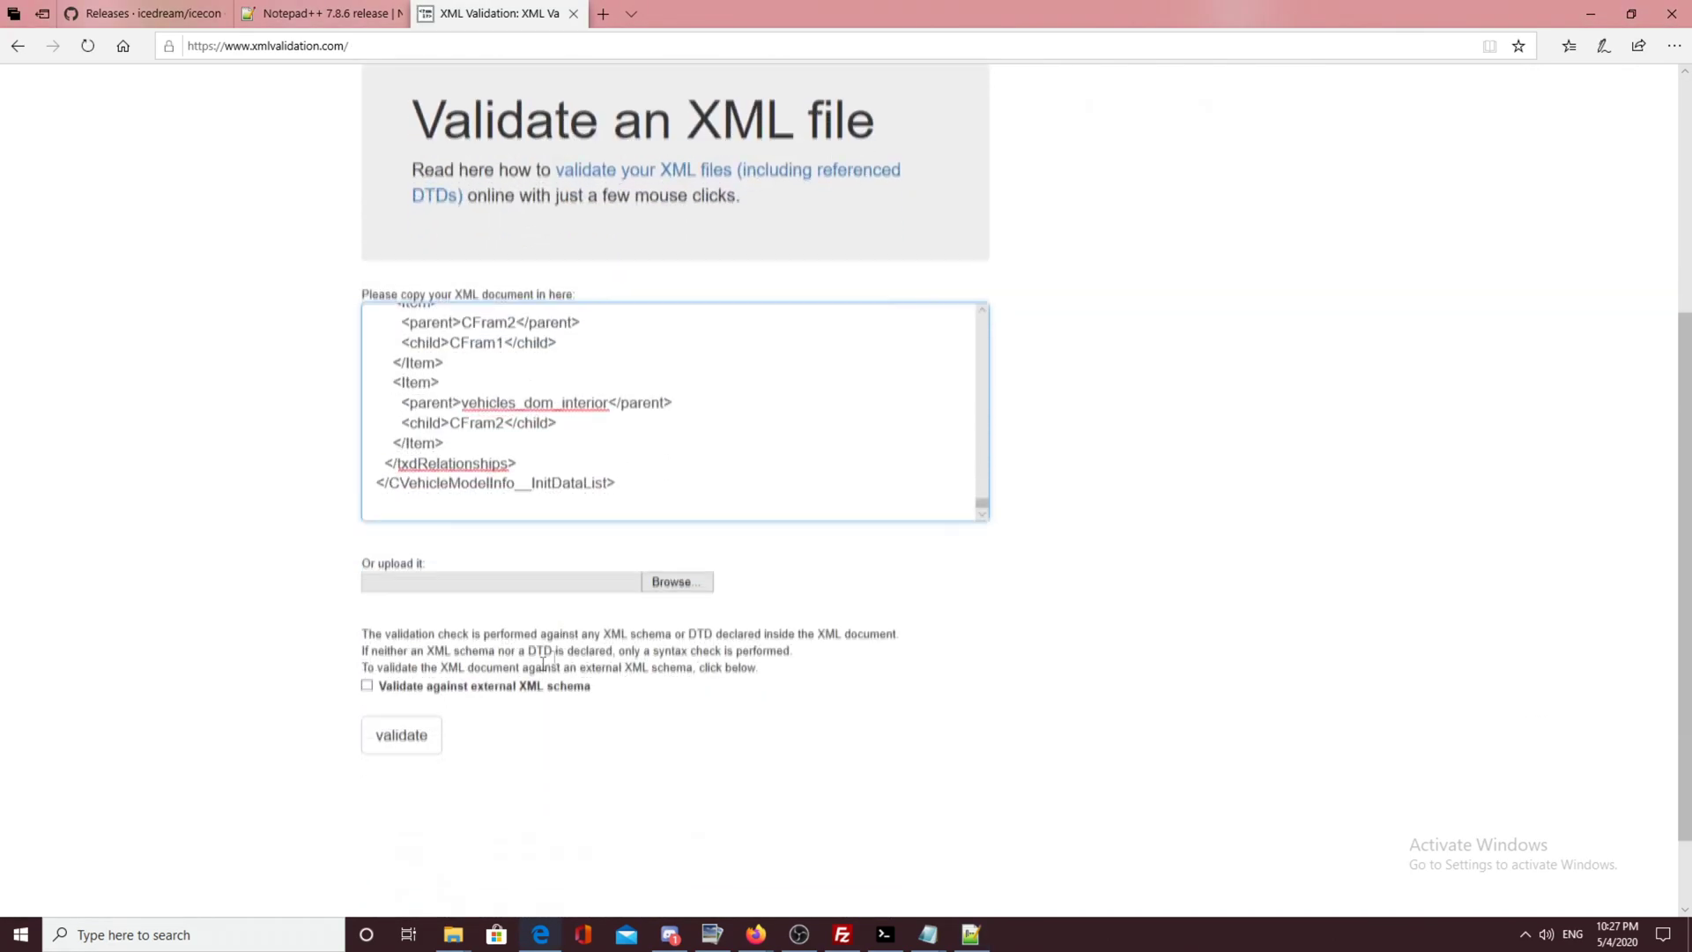
pyautogui.click(423, 734)
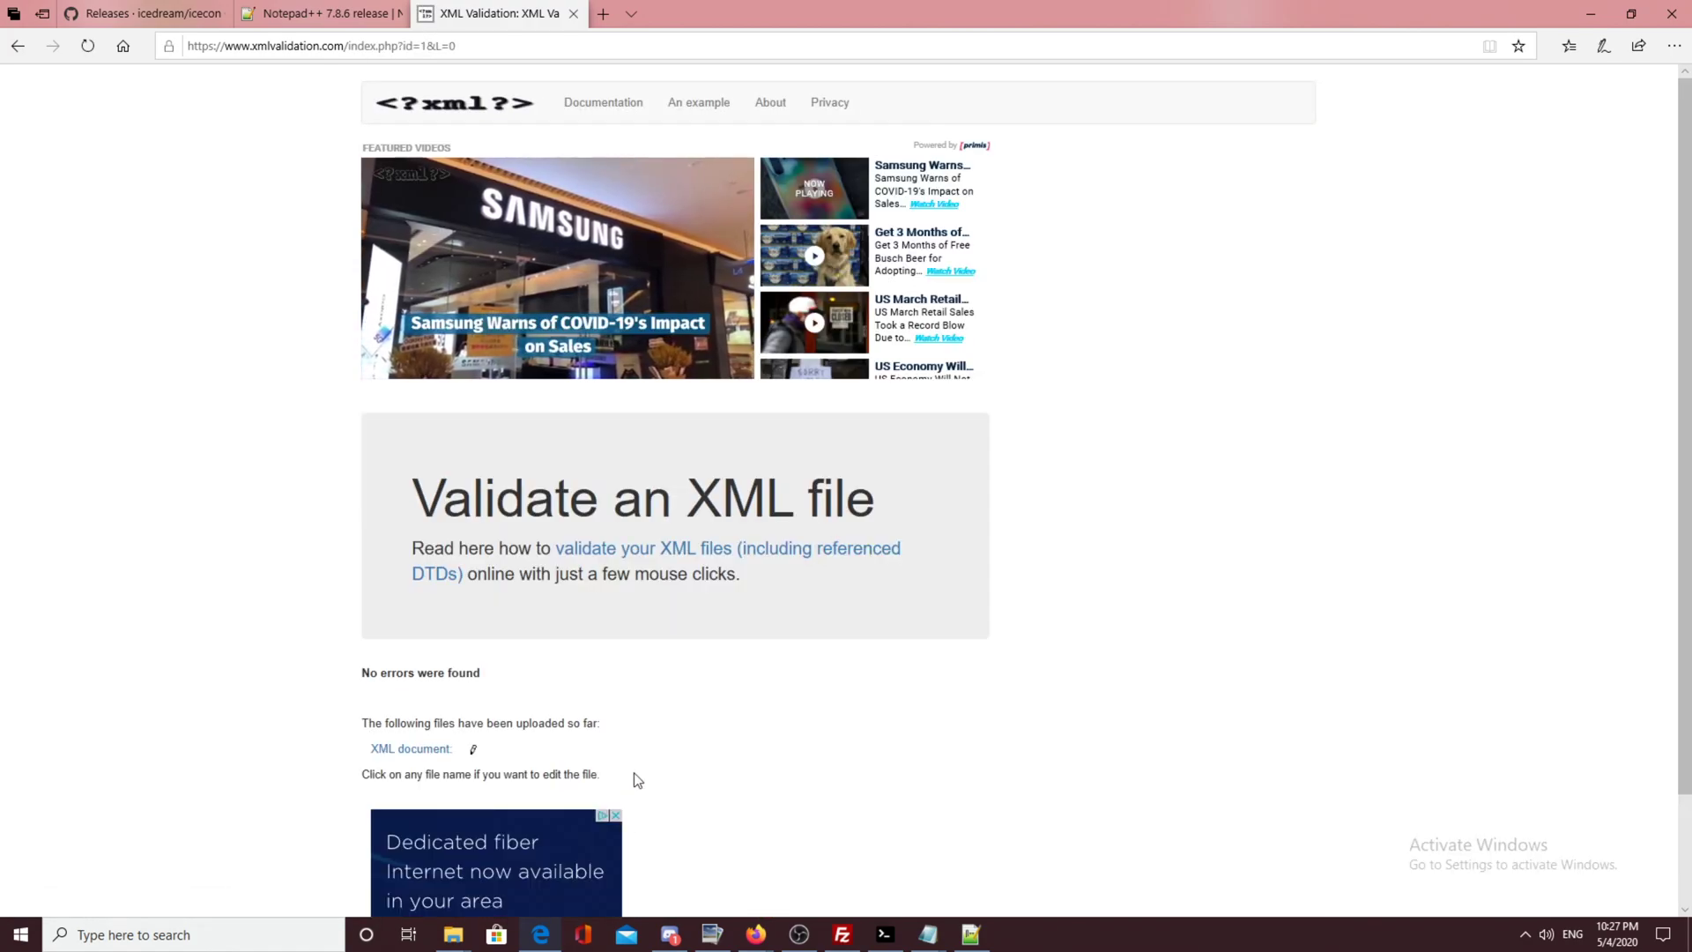
# Step: Minimize the browser and close Notepad++ with vehicles.meta saved, along with the Notepad windows and the TKG TEsat folder window
pyautogui.click(311, 10)
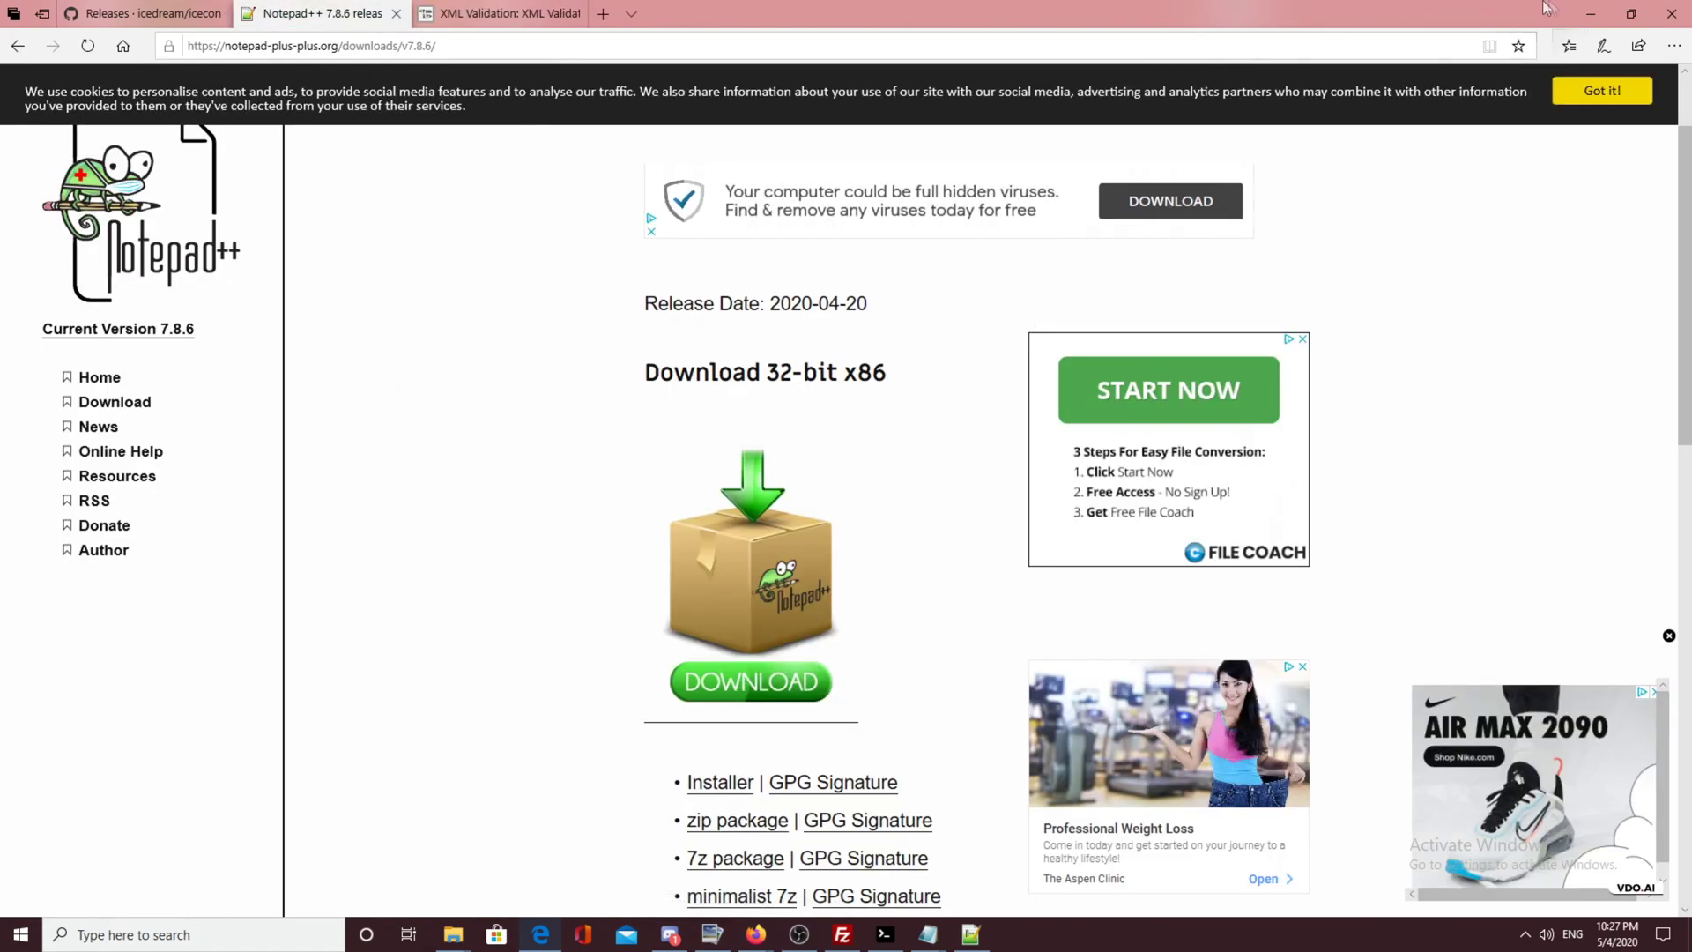
pyautogui.click(1591, 14)
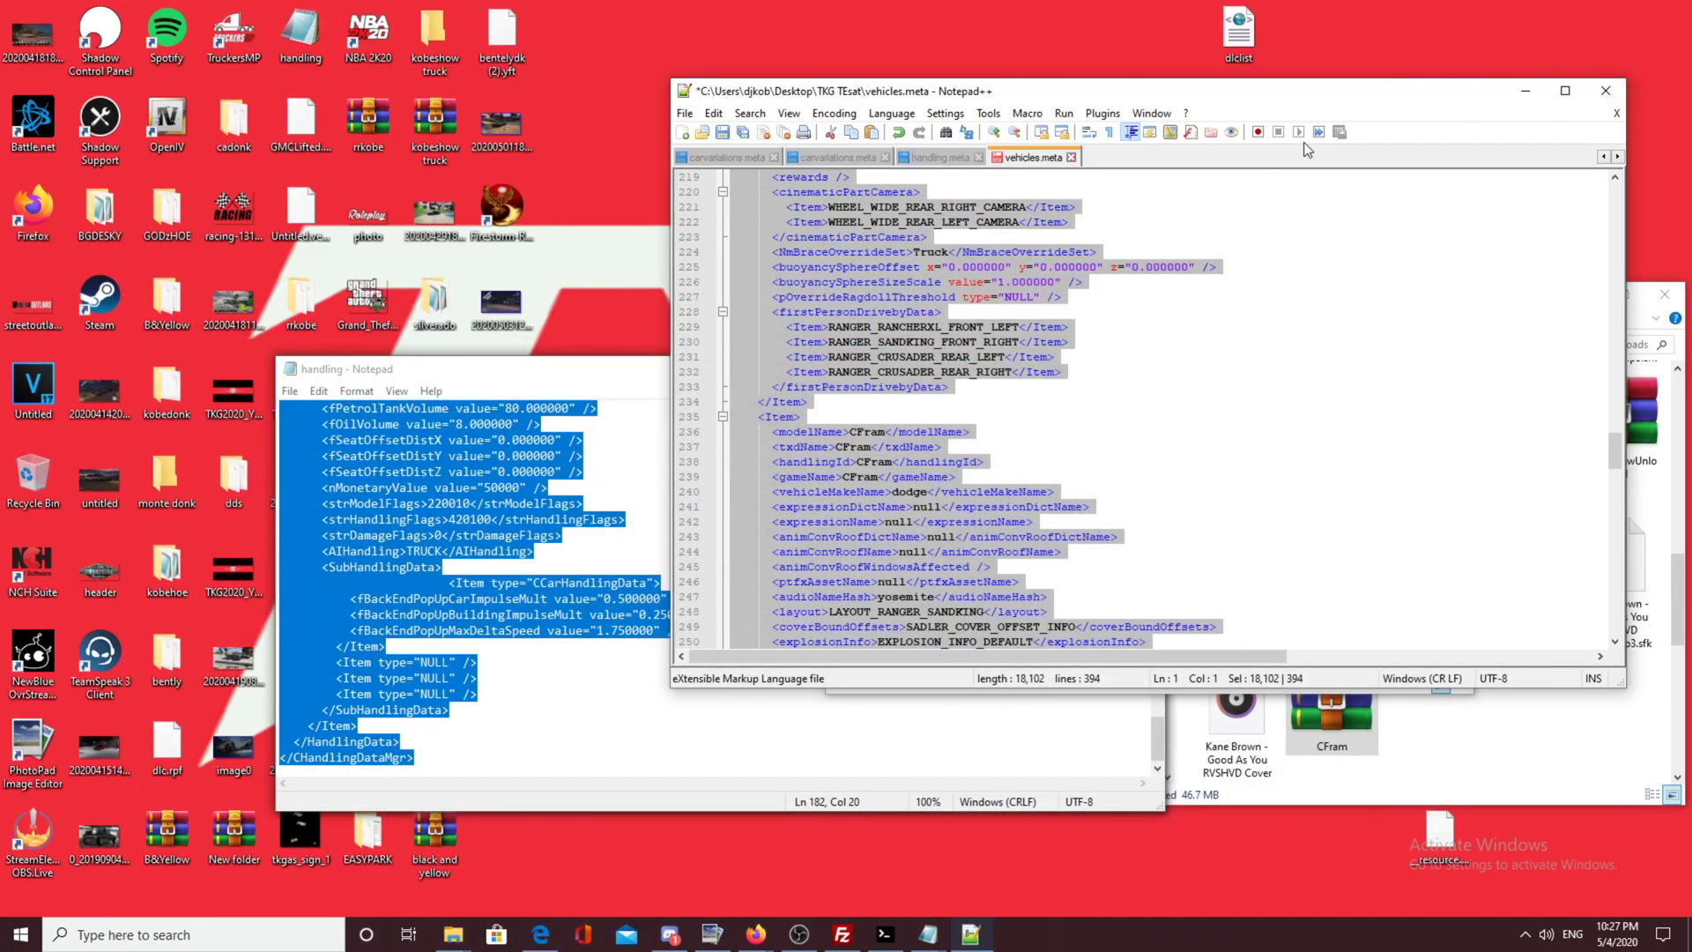
pyautogui.click(1606, 91)
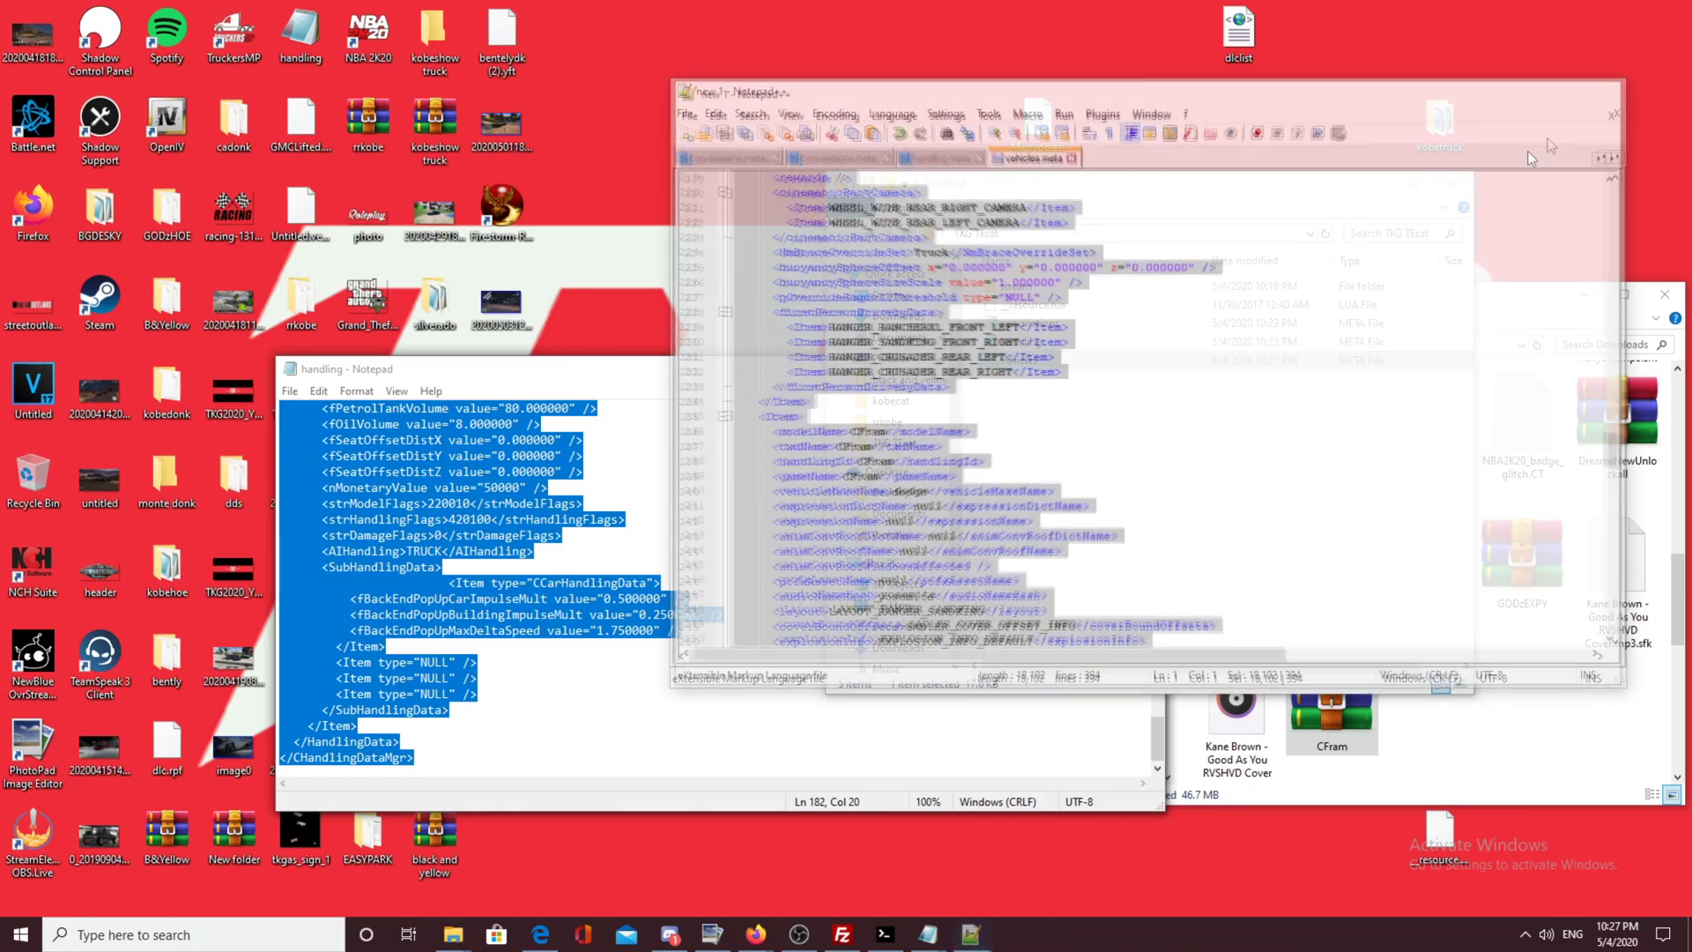
pyautogui.click(739, 378)
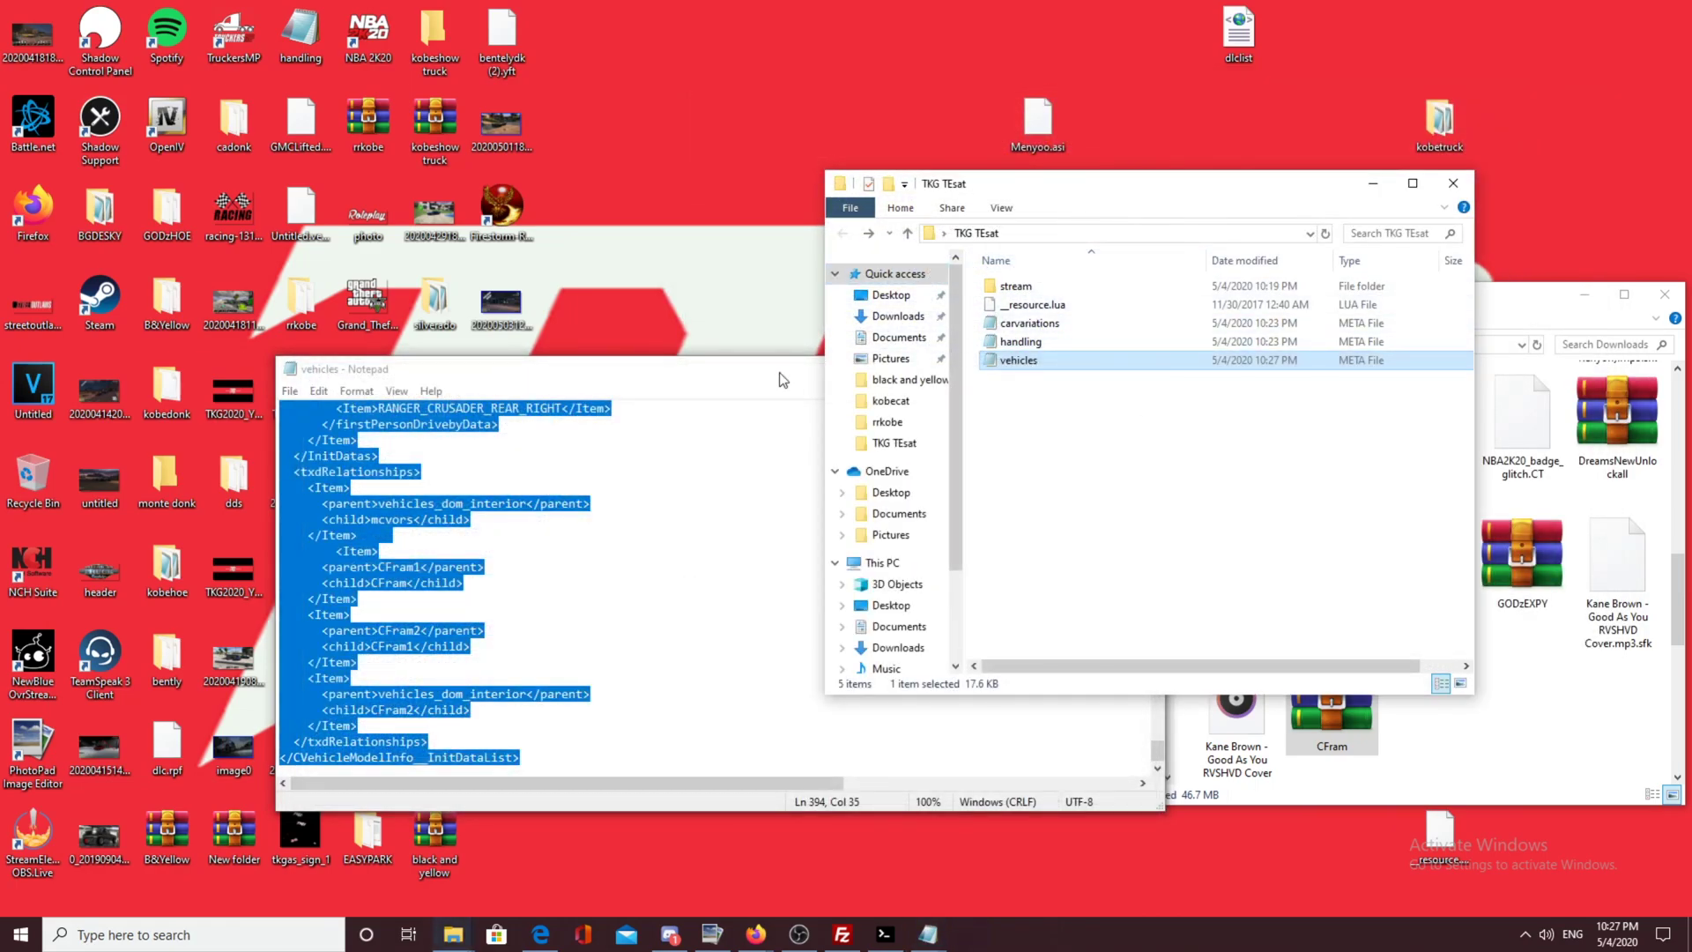
pyautogui.click(780, 380)
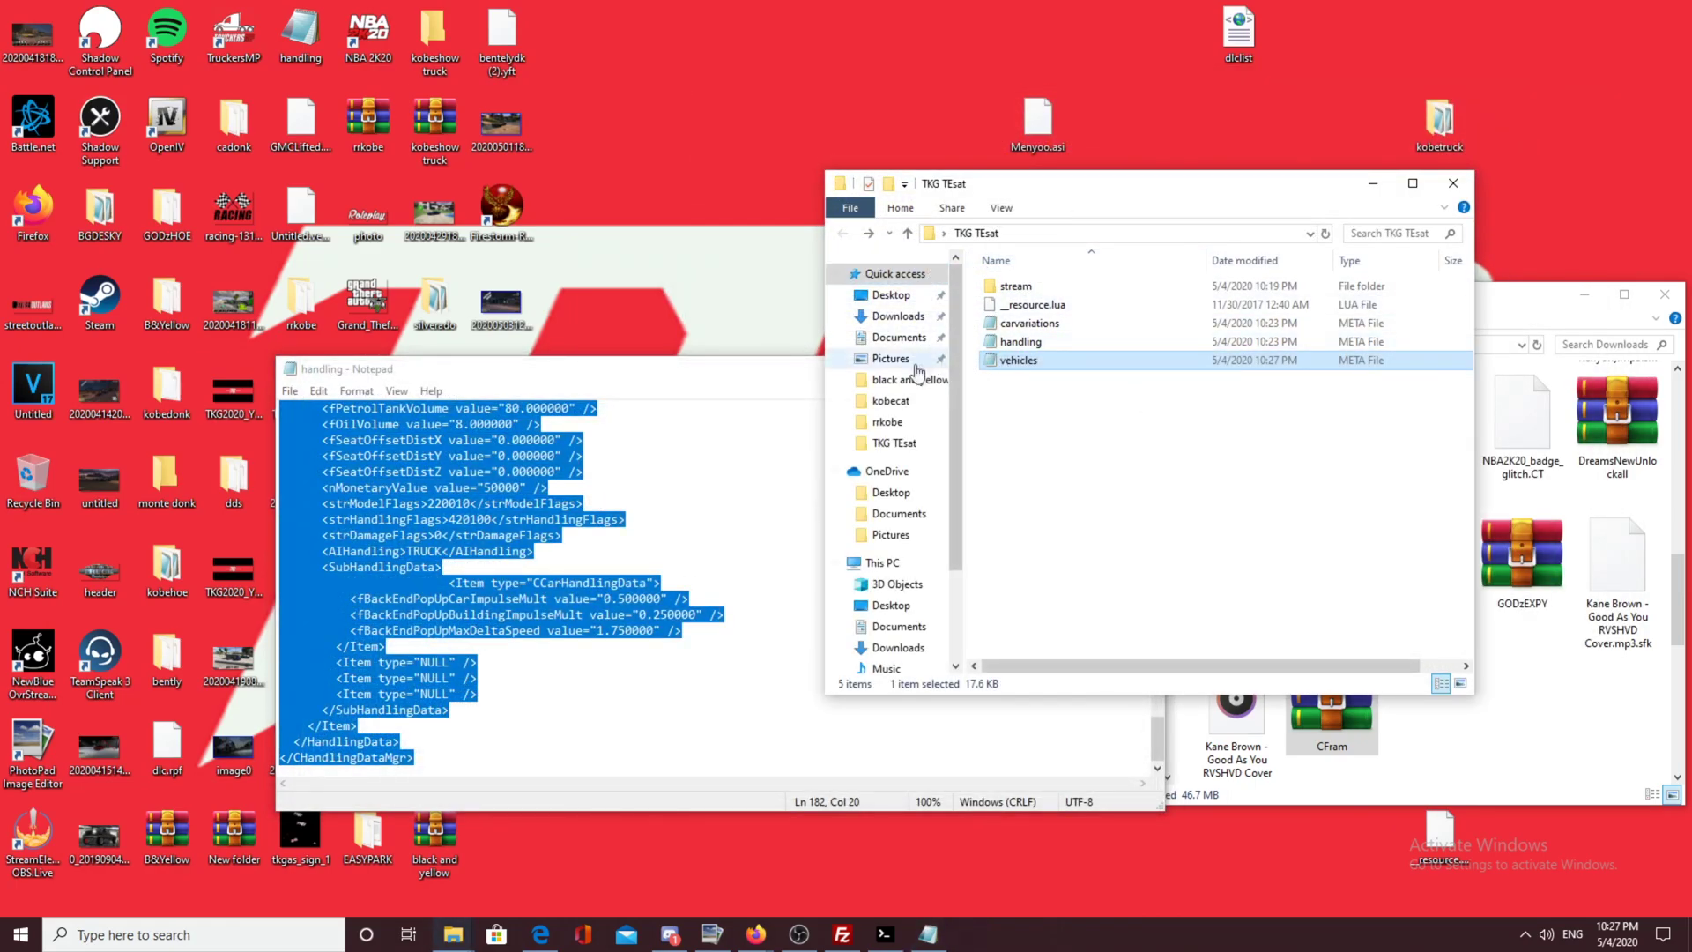
pyautogui.click(804, 383)
pyautogui.click(1140, 368)
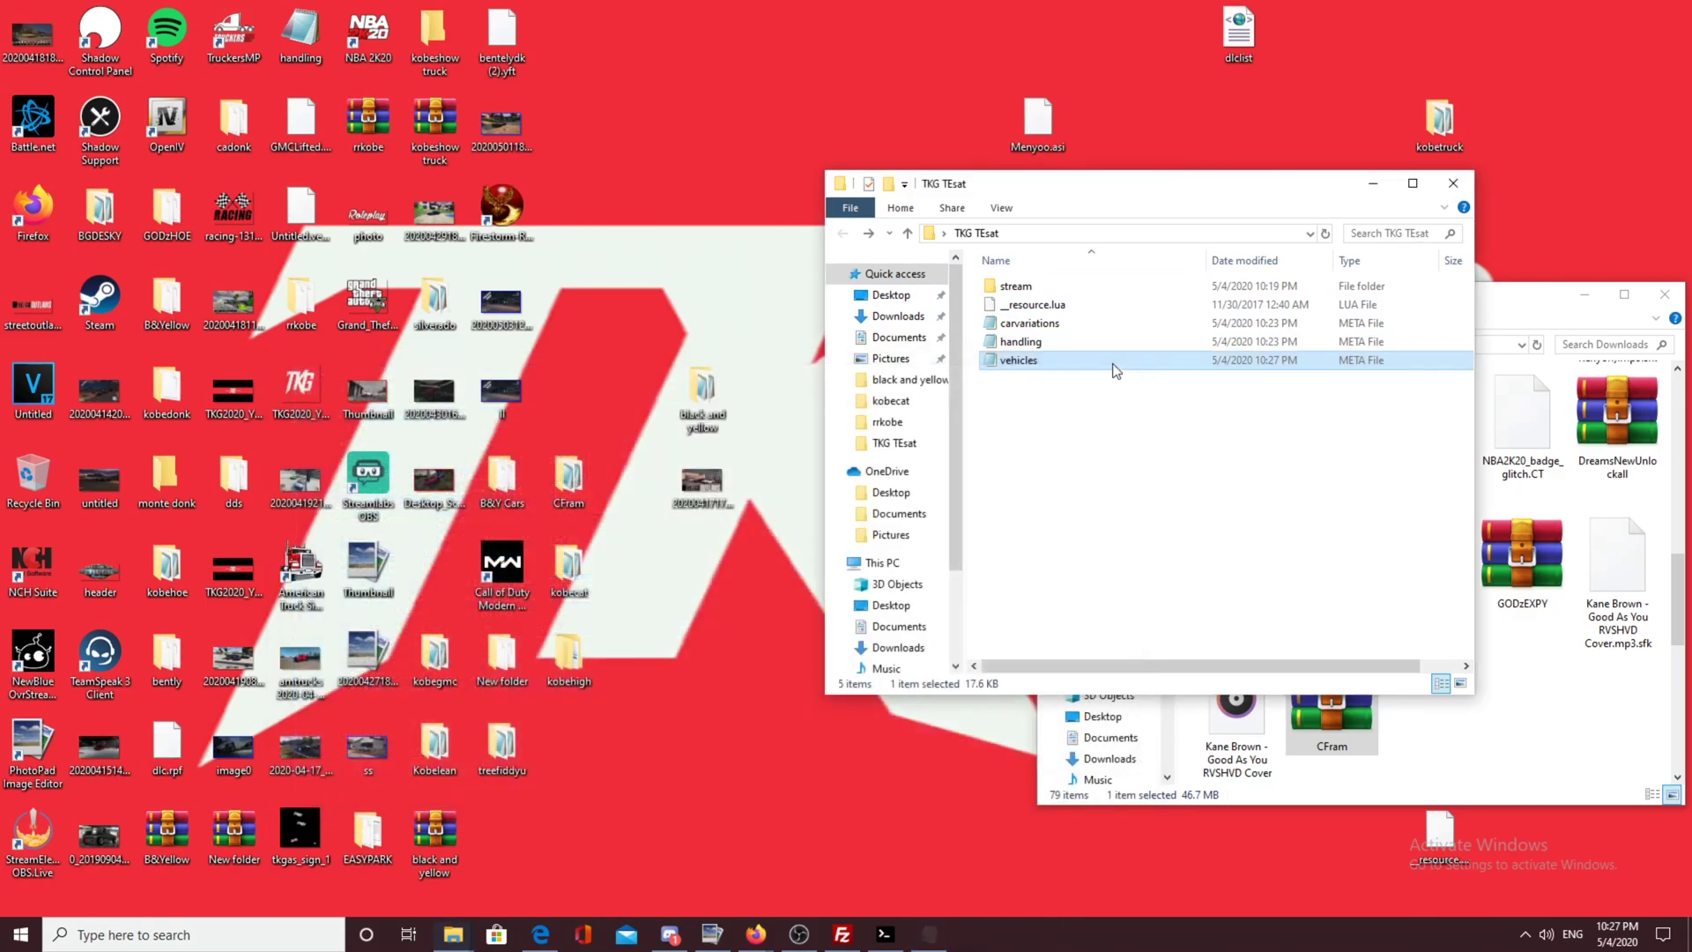
pyautogui.click(1454, 185)
# Step: Rename the TKG TEsat folder on the desktop to TKG_Test
pyautogui.moveTo(892, 657); pyautogui.dragTo(837, 499)
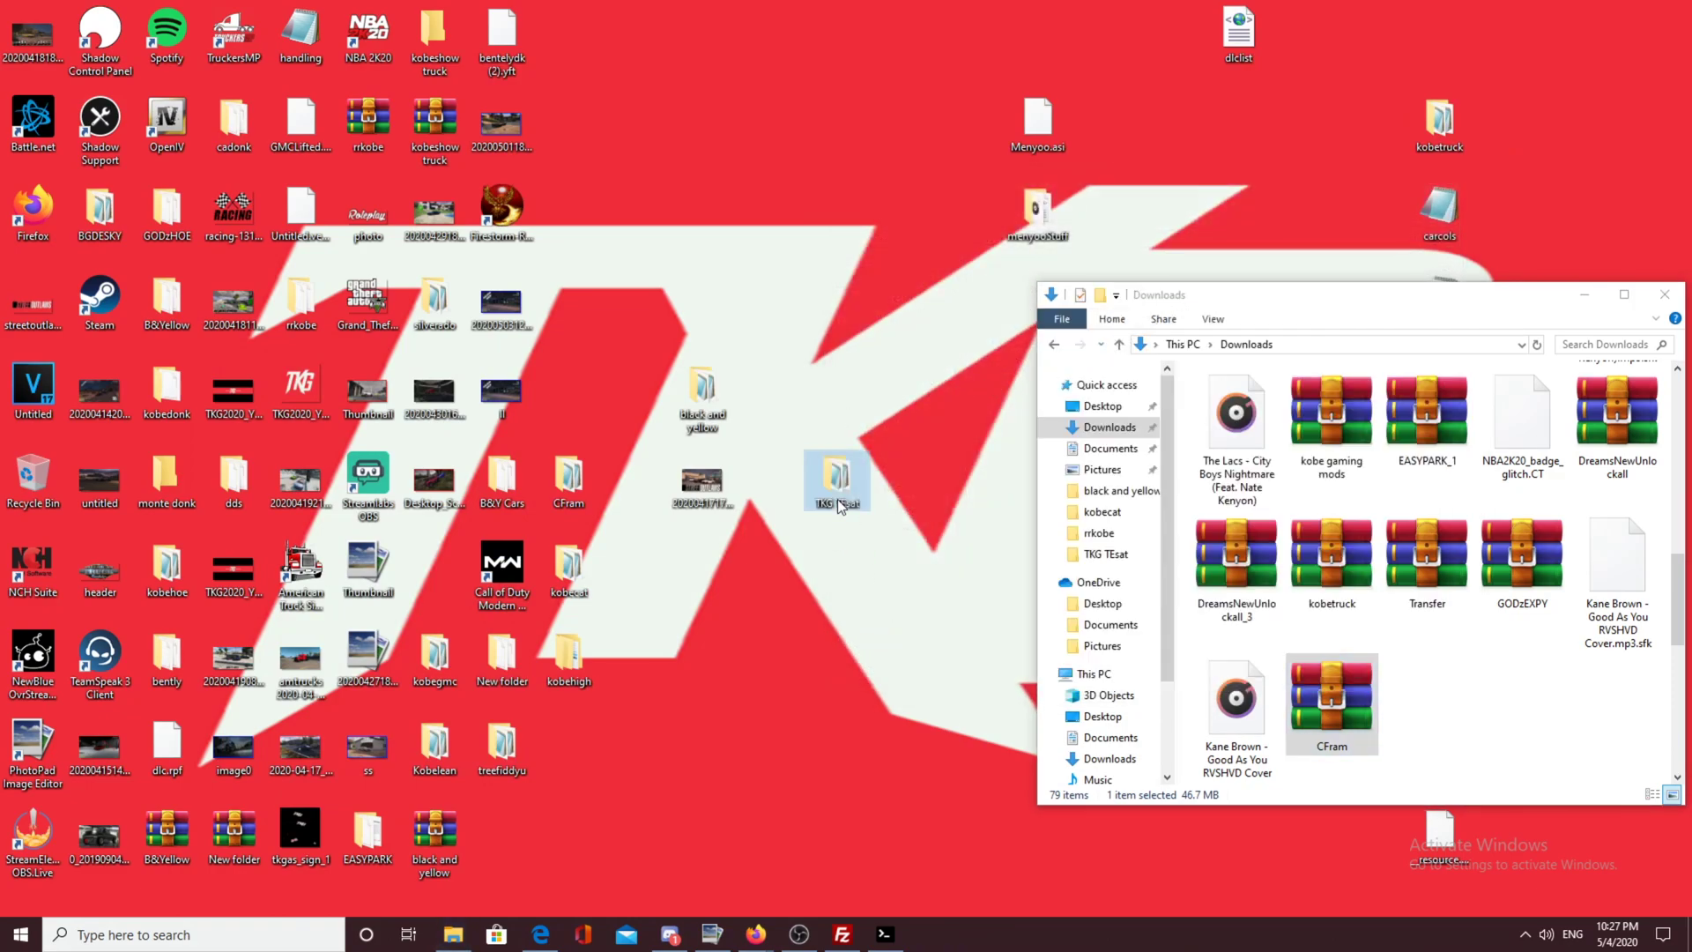
pyautogui.rightClick(837, 499)
pyautogui.click(904, 849)
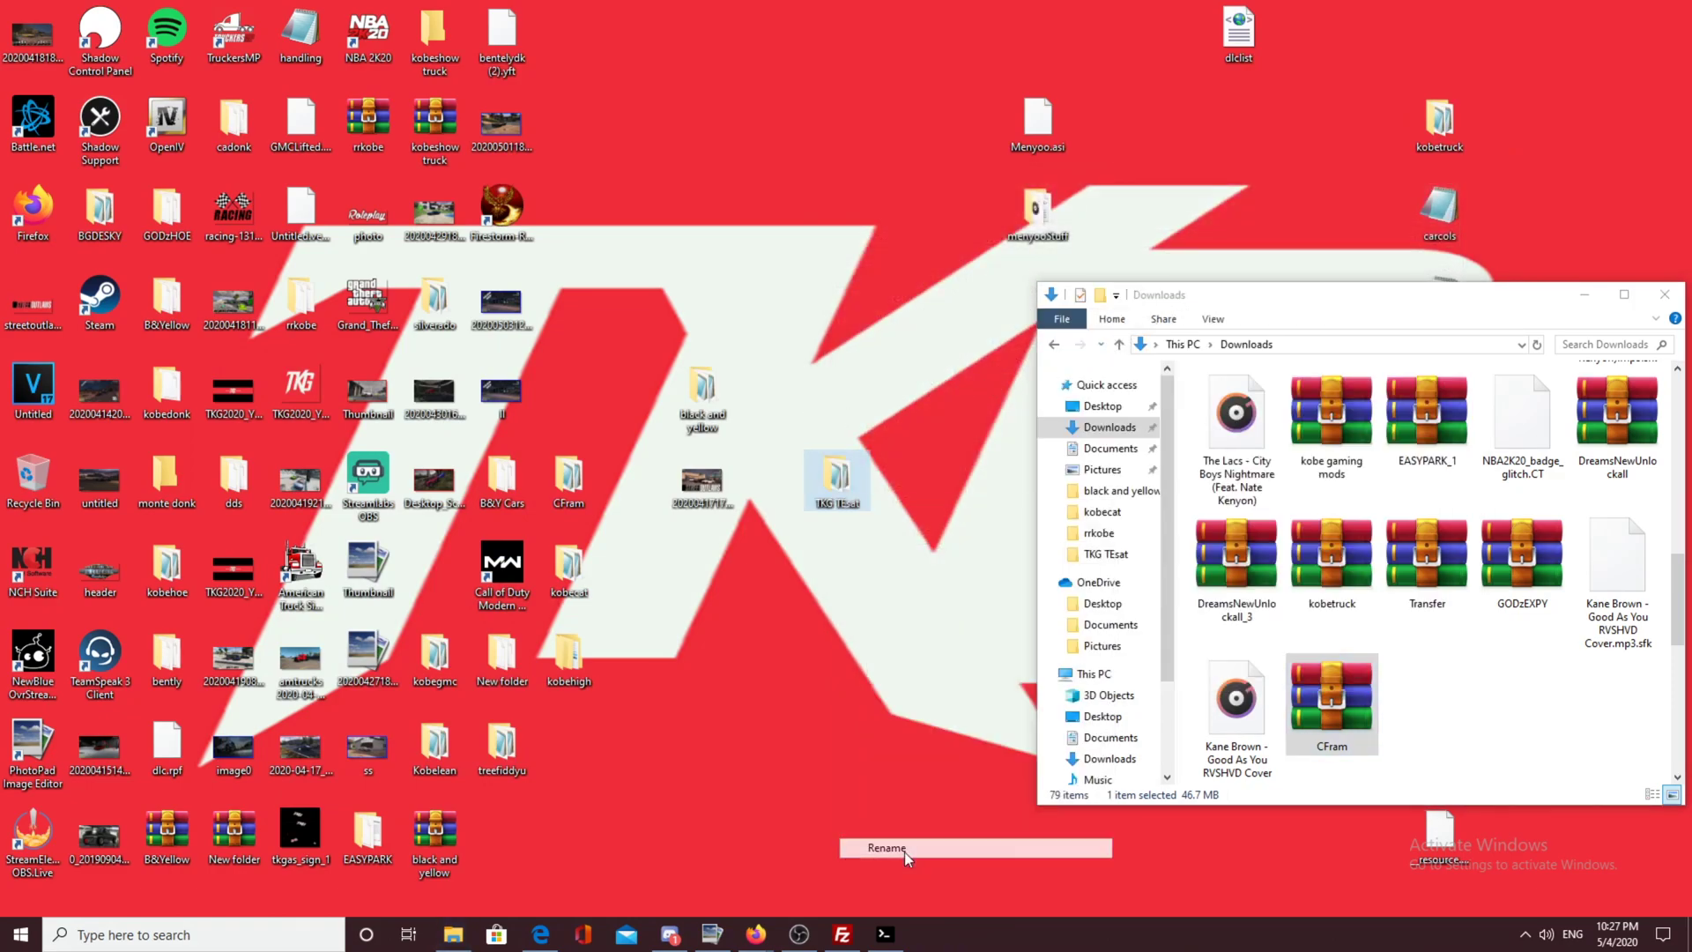
pyautogui.press('End')
pyautogui.press('BackSpace')
pyautogui.press('BackSpace')
pyautogui.press('BackSpace')
pyautogui.press('BackSpace')
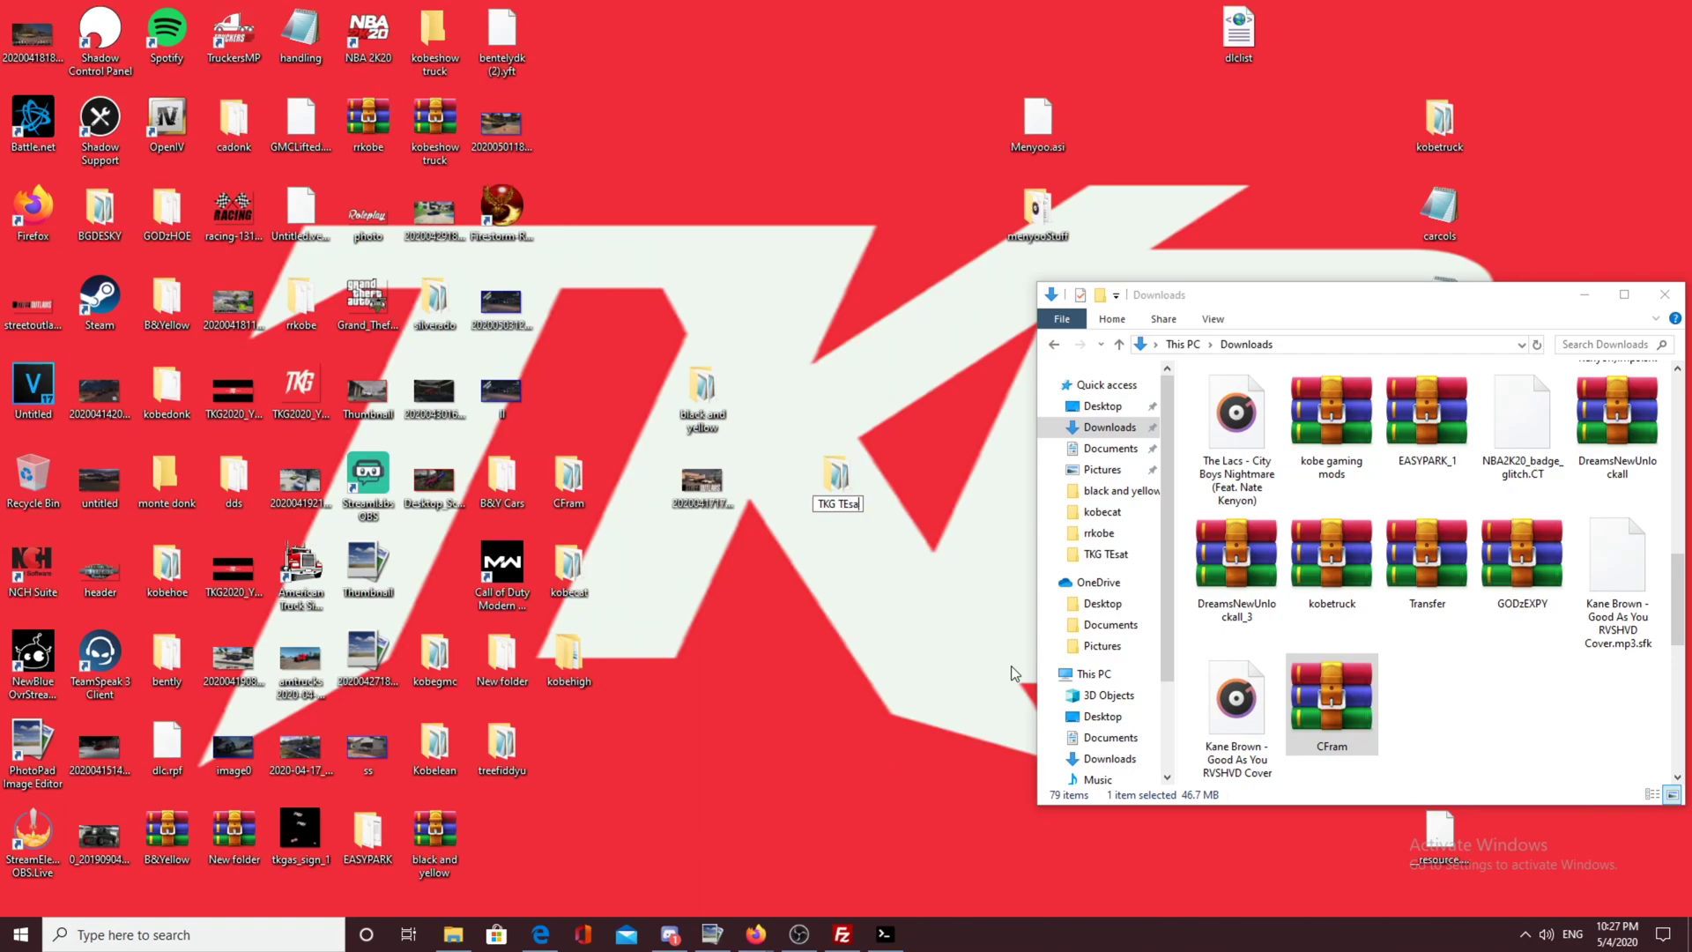
pyautogui.write('rst')
pyautogui.press('BackSpace')
pyautogui.press('BackSpace')
pyautogui.press('BackSpace')
pyautogui.press('BackSpace')
pyautogui.press('BackSpace')
pyautogui.write('_Test')
pyautogui.press('Return')
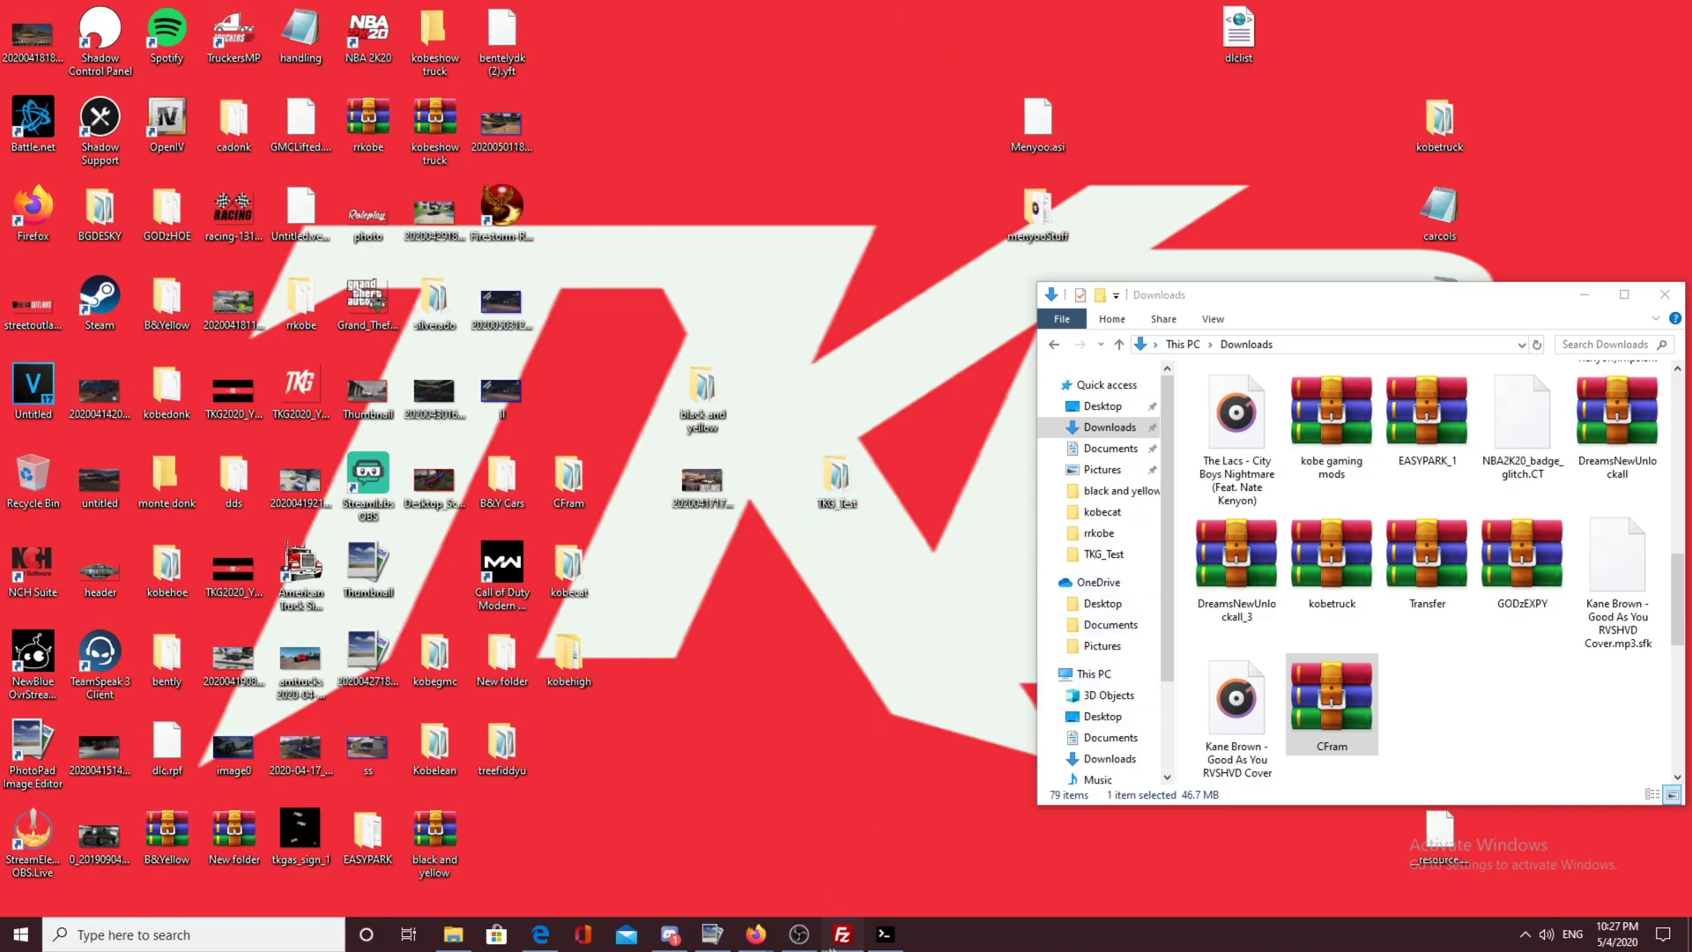
# Step: Switch to FileZilla and open the remote folder gta5-fivem/server-data/resources
pyautogui.click(844, 934)
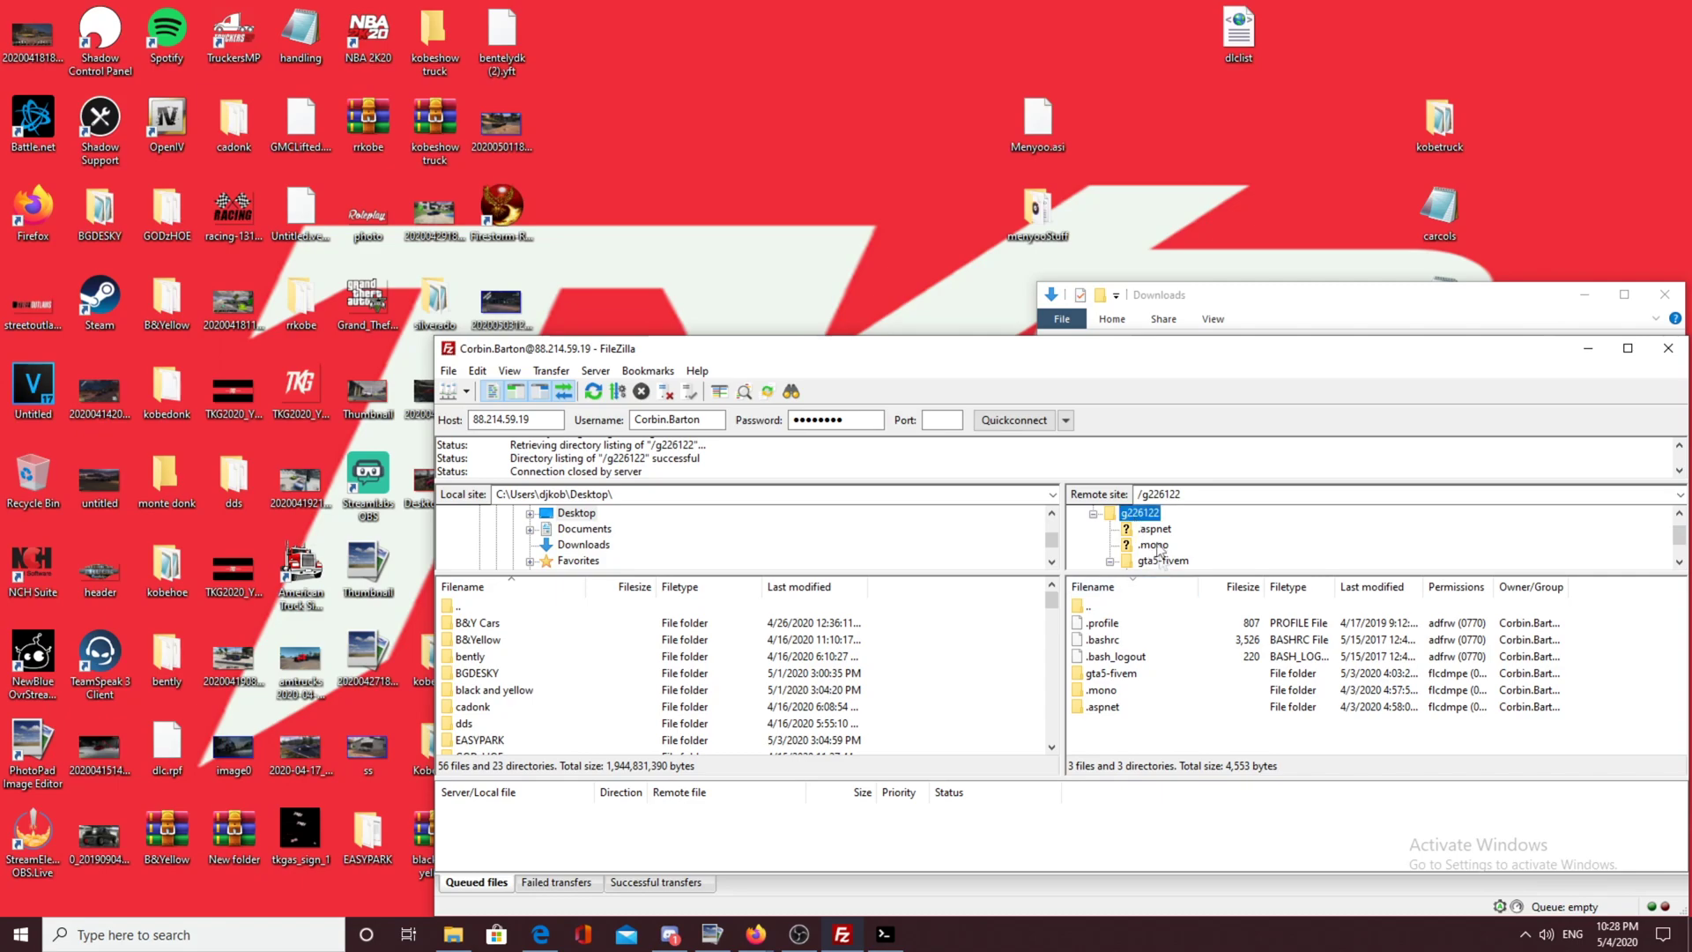
pyautogui.doubleClick(1113, 675)
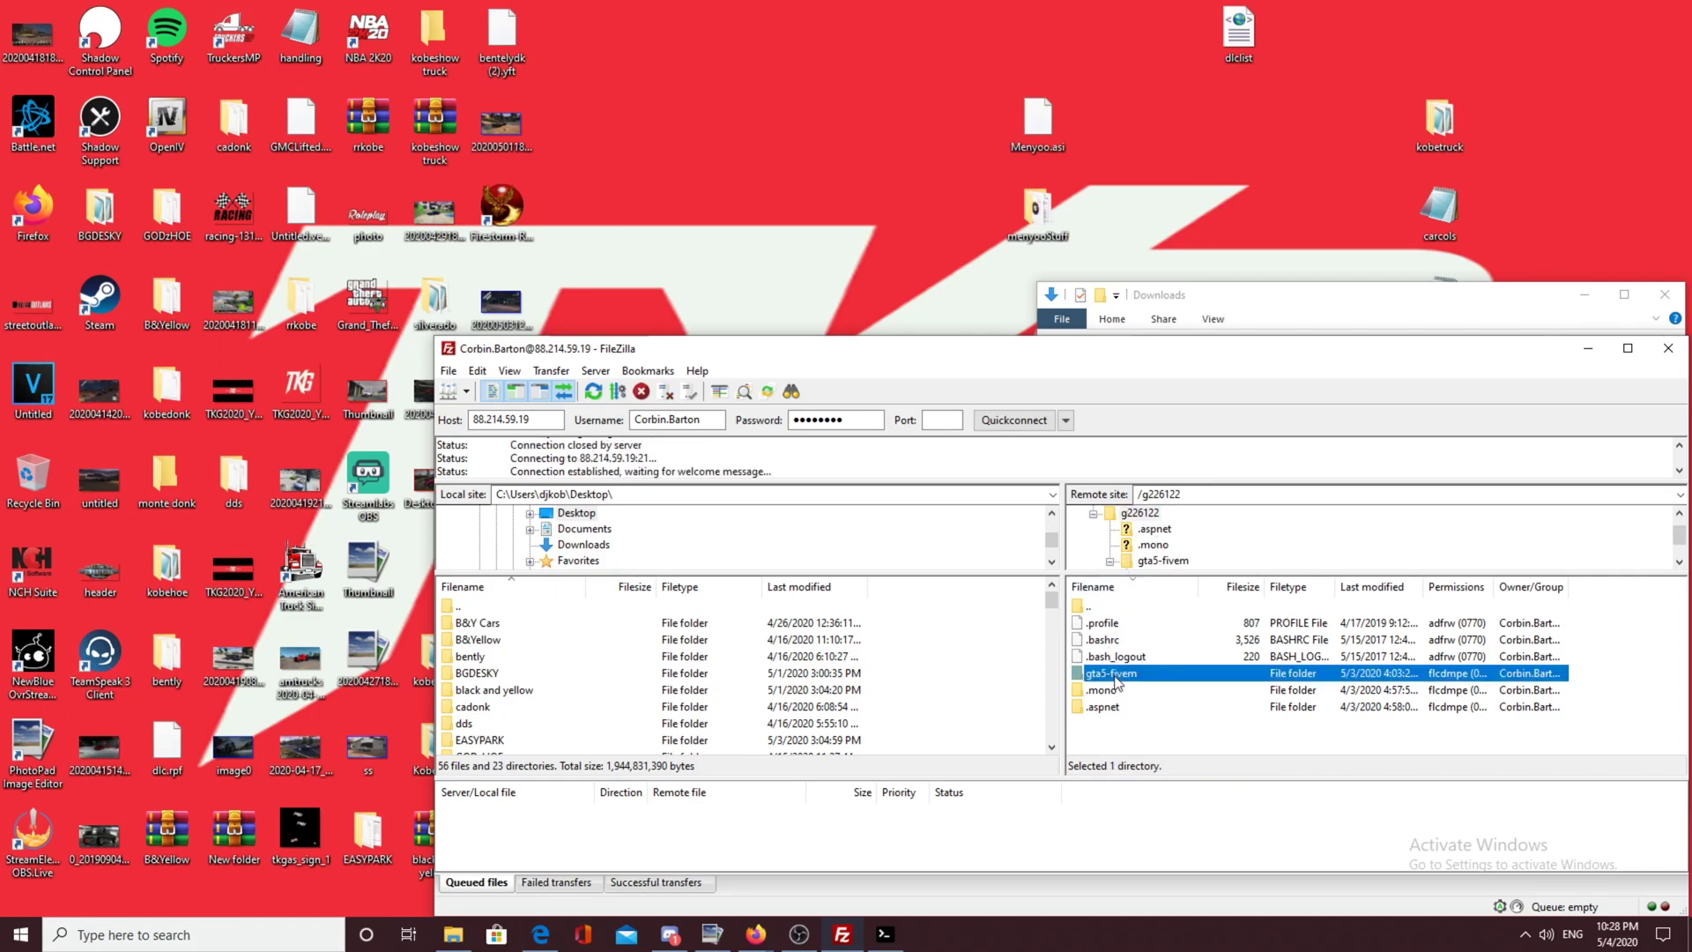
pyautogui.doubleClick(1113, 658)
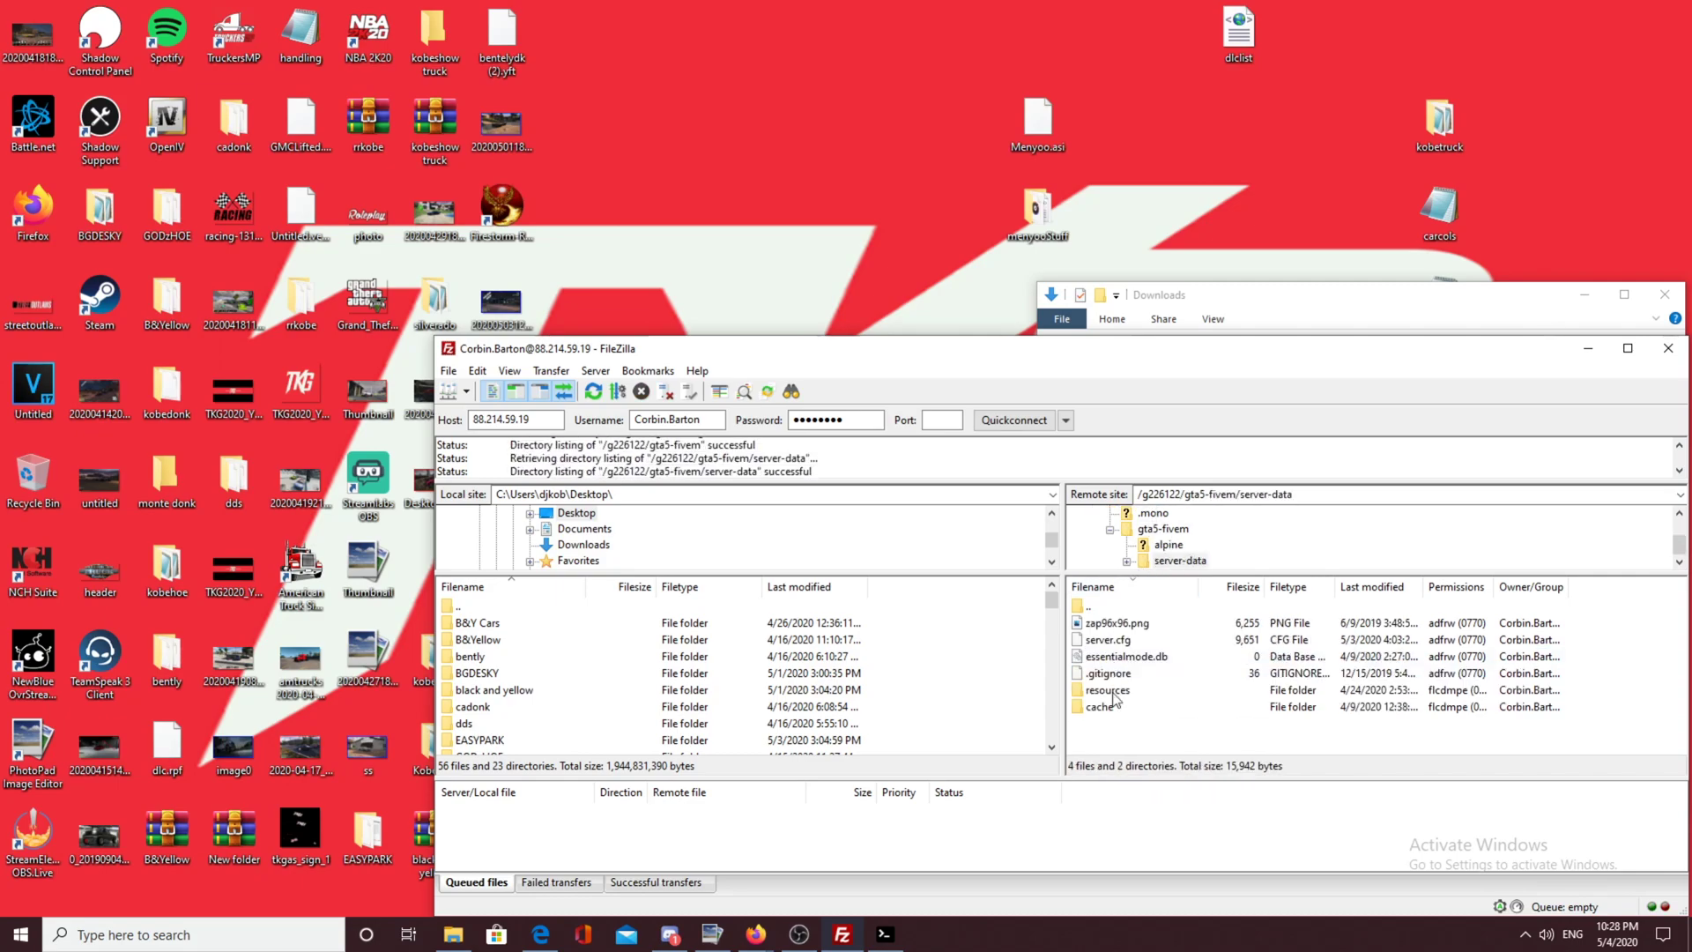
pyautogui.doubleClick(1109, 691)
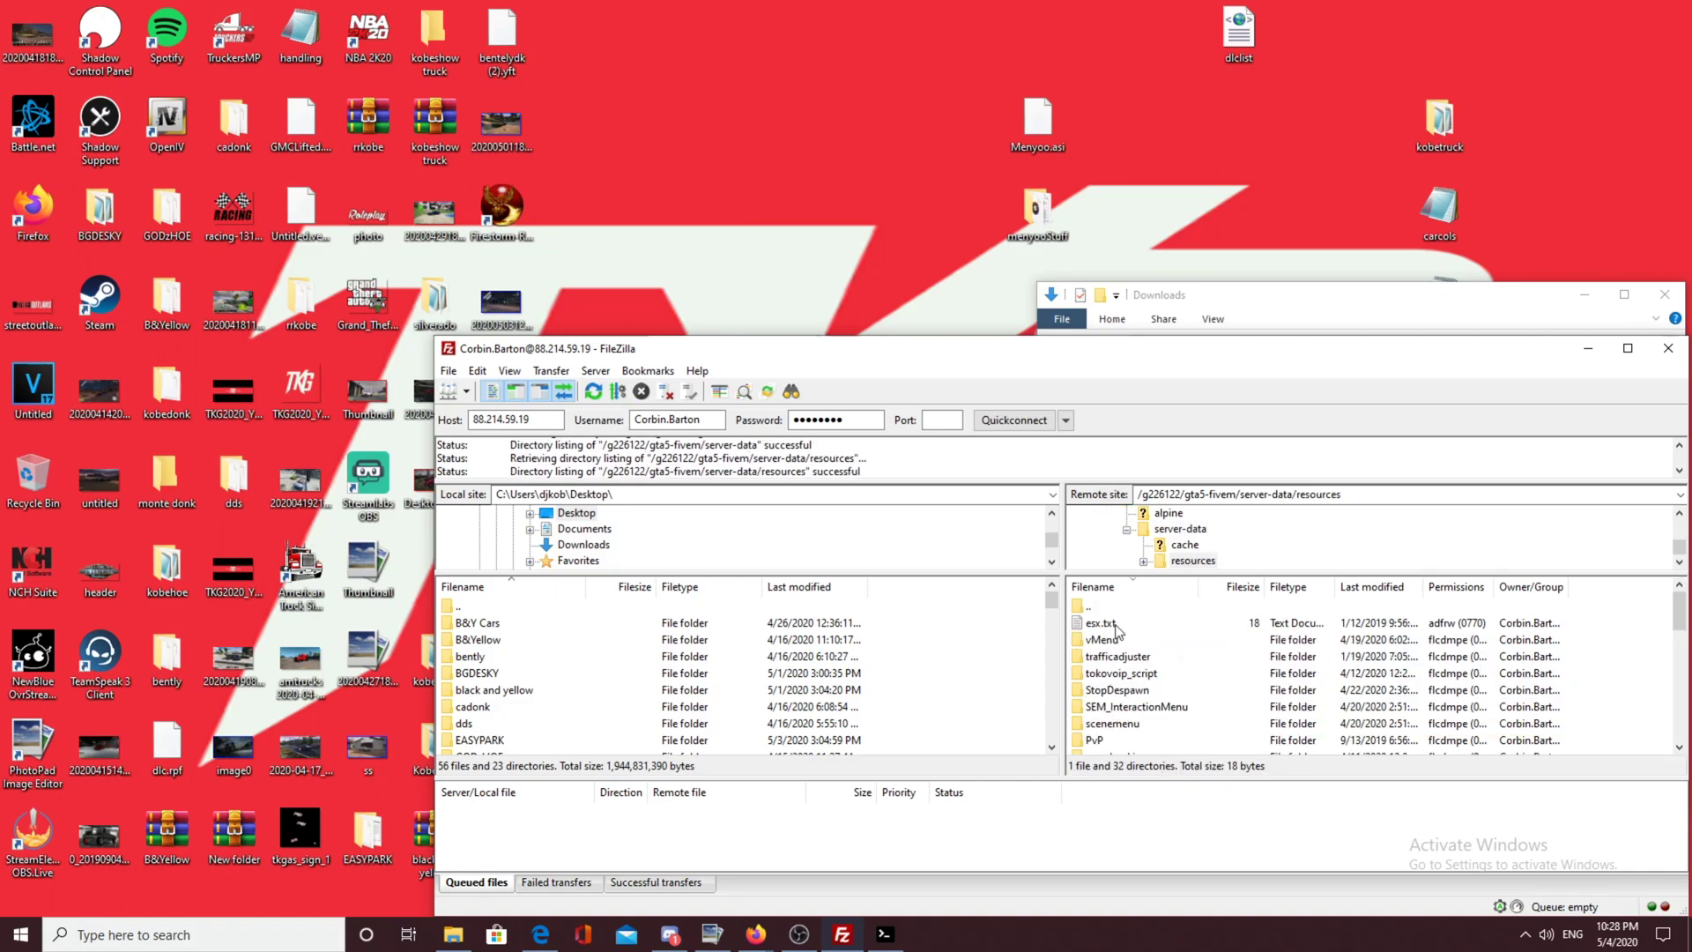
# Step: Upload the TKG_Test folder from the desktop into the server's resources folder
pyautogui.scroll(-4, 1116, 627)
pyautogui.moveTo(950, 364); pyautogui.dragTo(1360, 315)
pyautogui.moveTo(824, 491); pyautogui.dragTo(1509, 701)
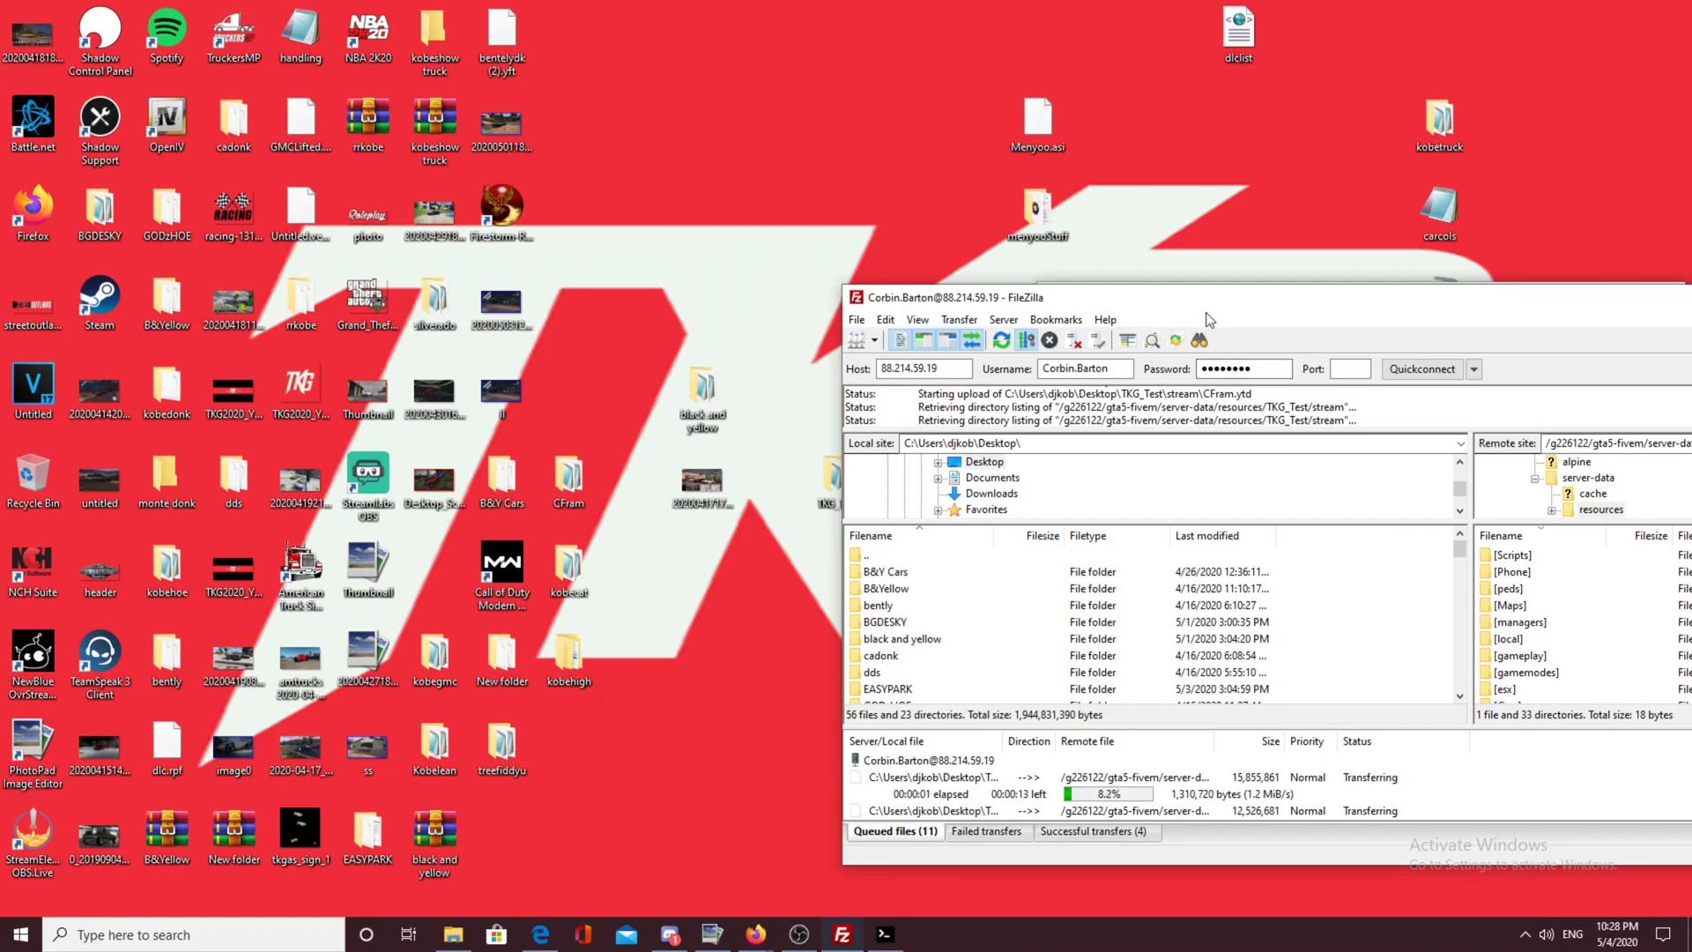
pyautogui.moveTo(974, 295); pyautogui.dragTo(618, 261)
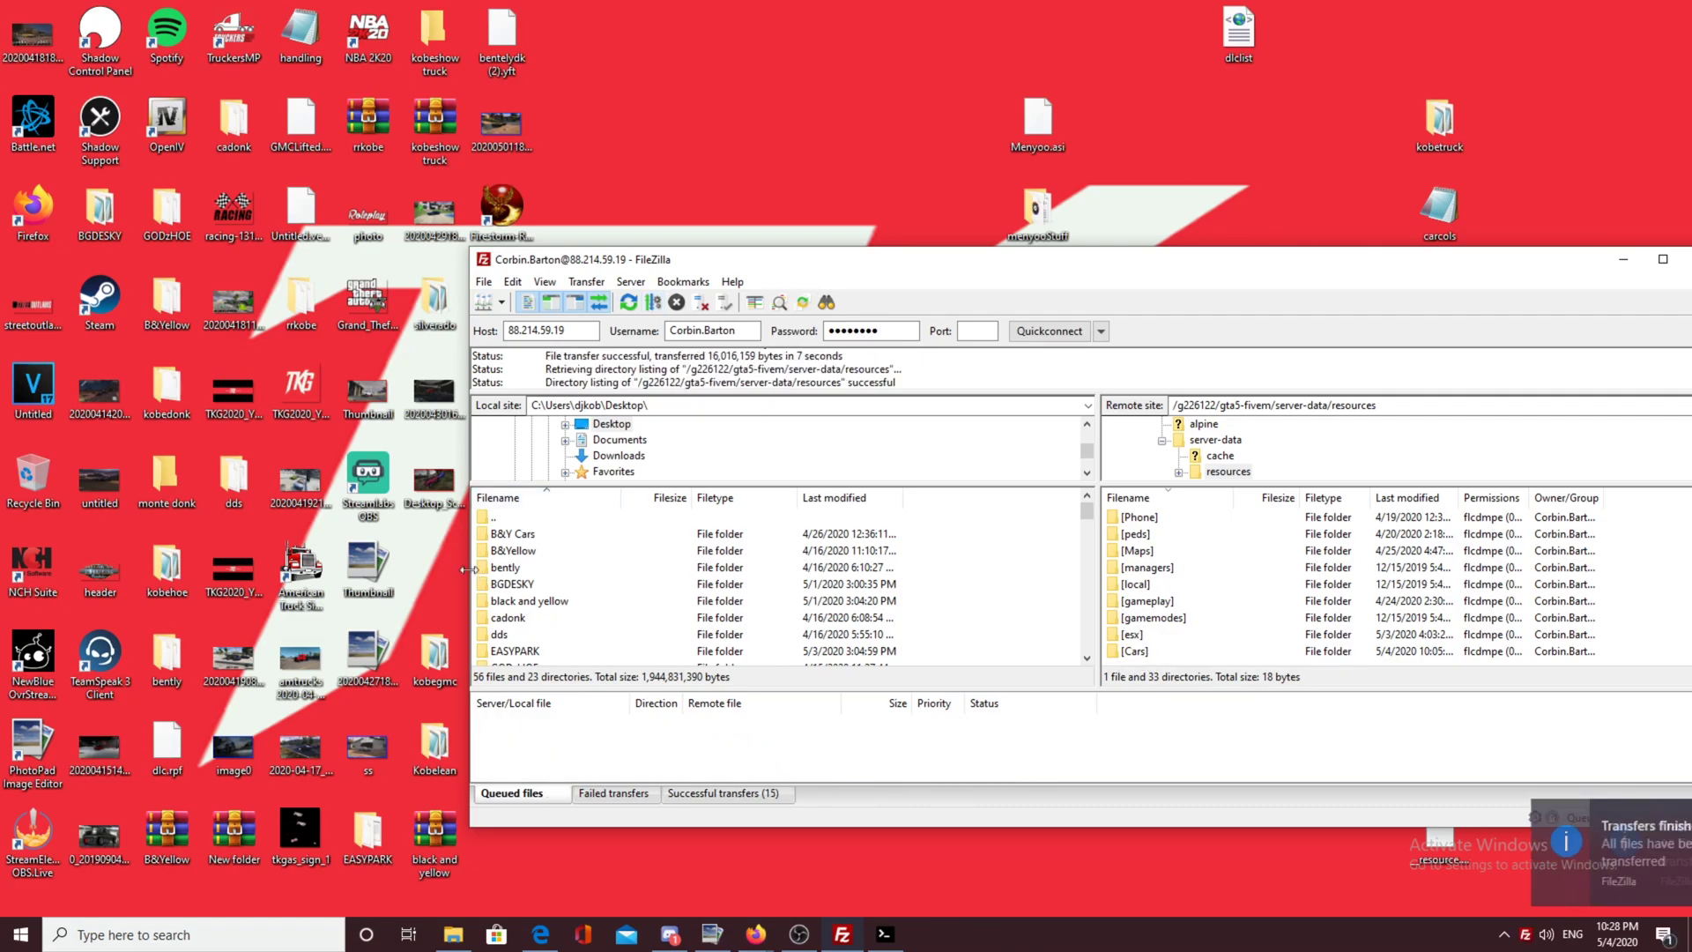
# Step: Download server.cfg from the remote server-data folder to the desktop and open it in Notepad++
pyautogui.moveTo(466, 569); pyautogui.dragTo(952, 671)
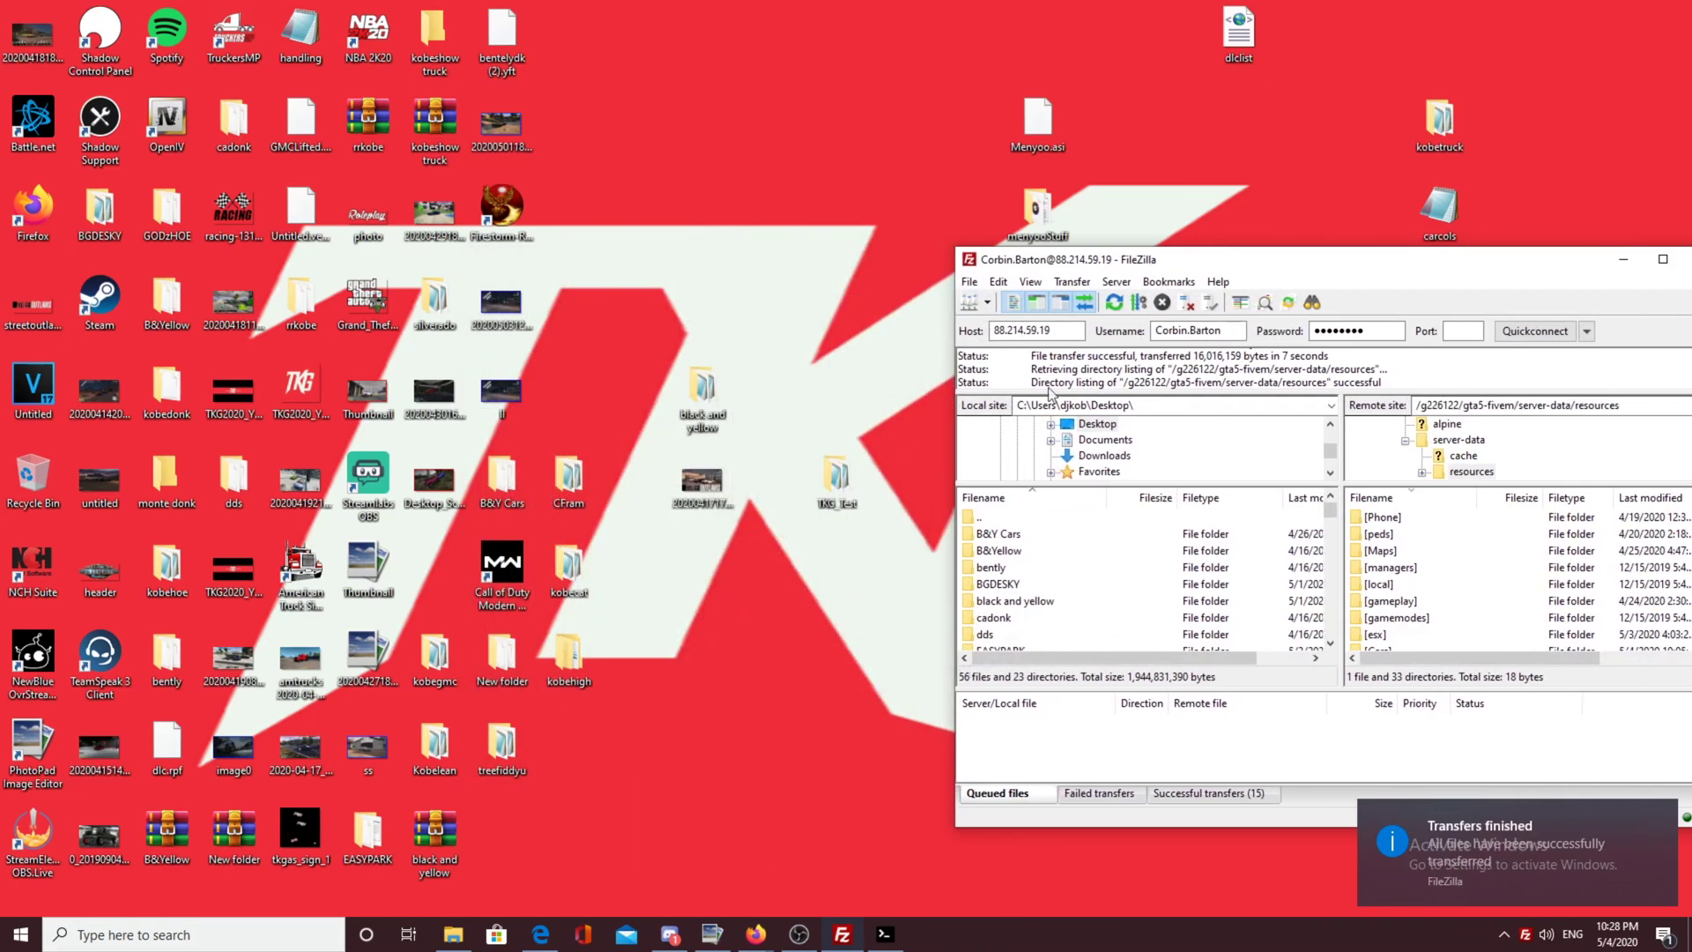
pyautogui.moveTo(1058, 259); pyautogui.dragTo(707, 203)
pyautogui.click(1027, 548)
pyautogui.press('BackSpace')
pyautogui.doubleClick(1036, 497)
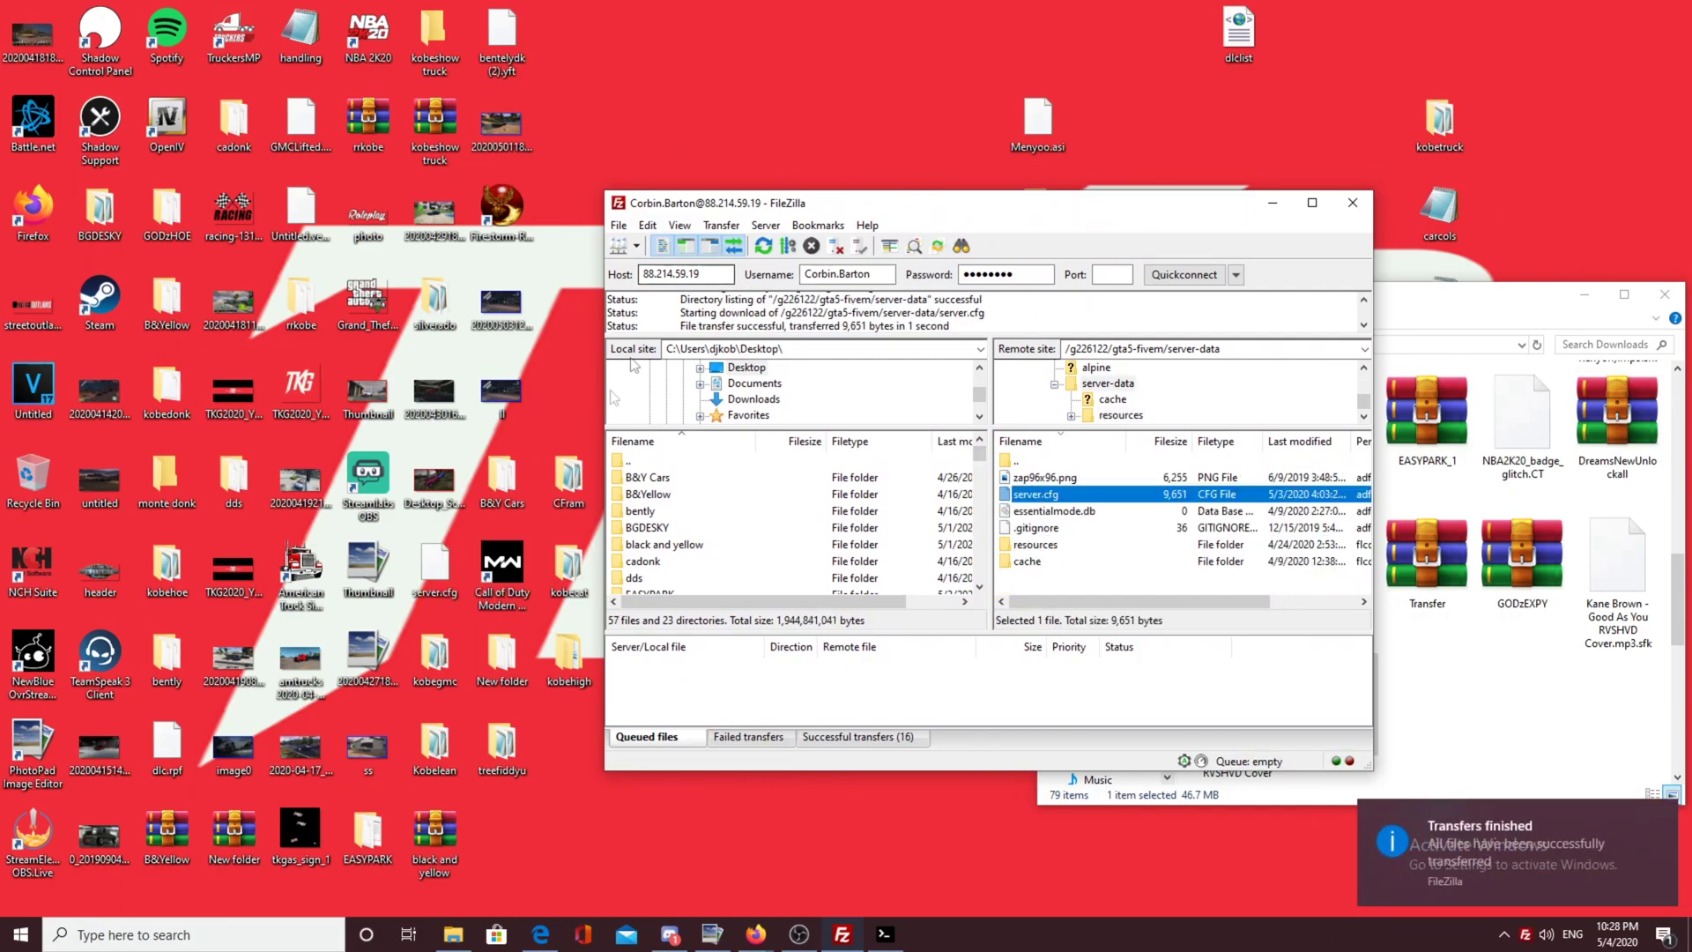
pyautogui.rightClick(441, 577)
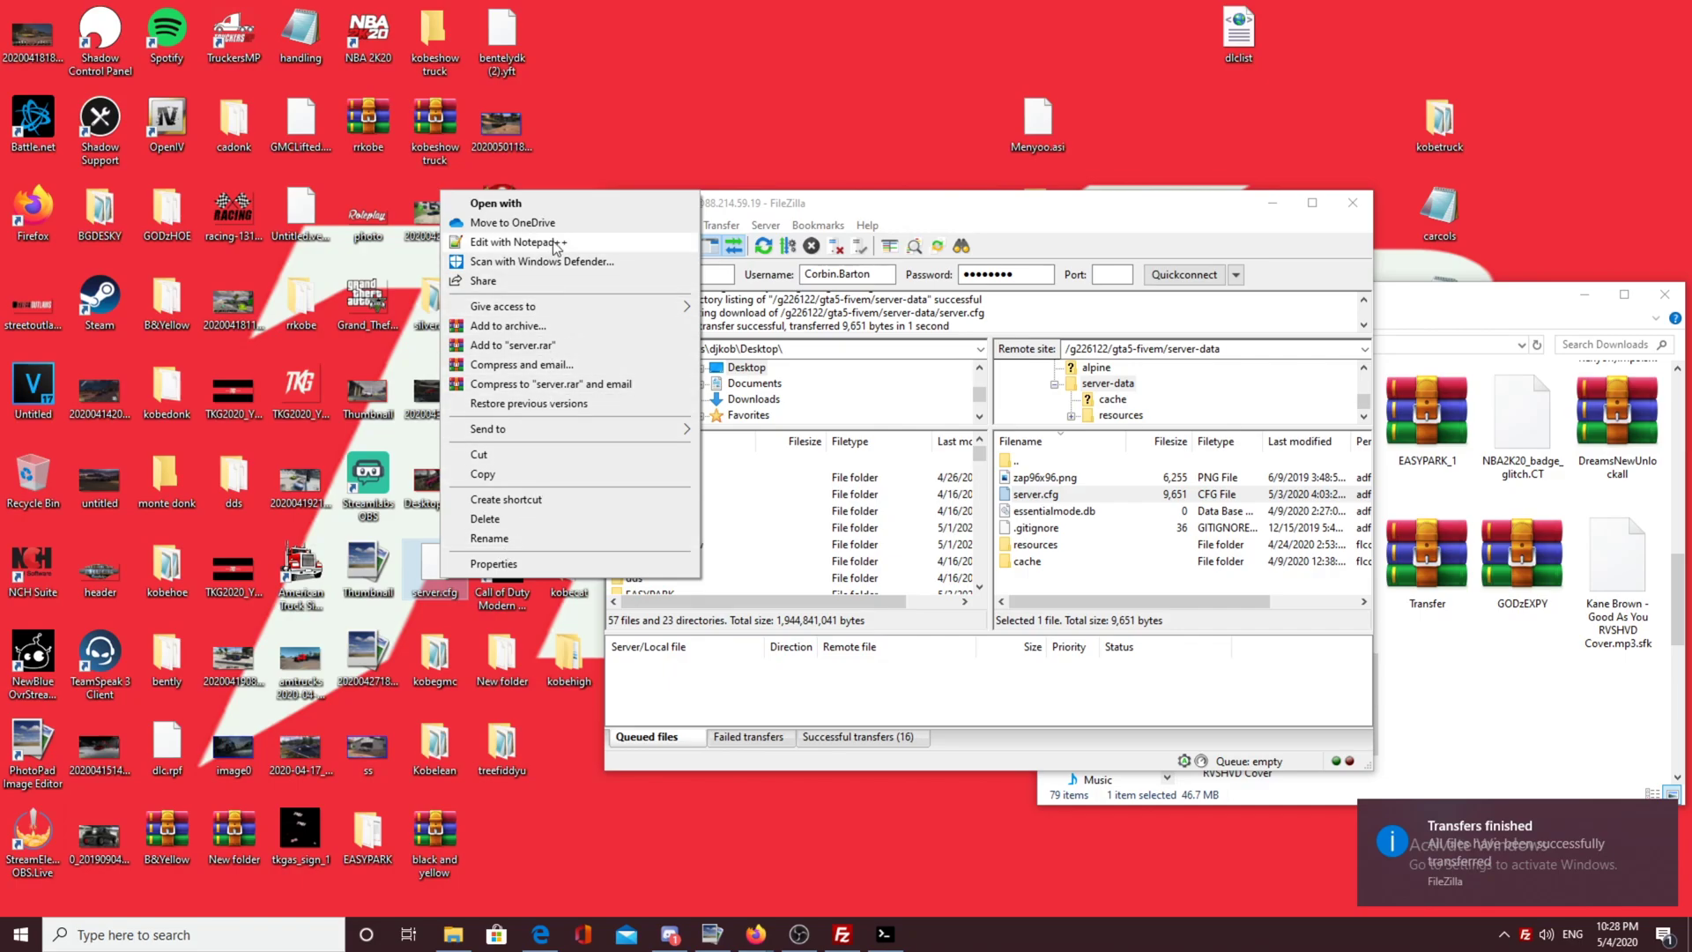
pyautogui.click(520, 243)
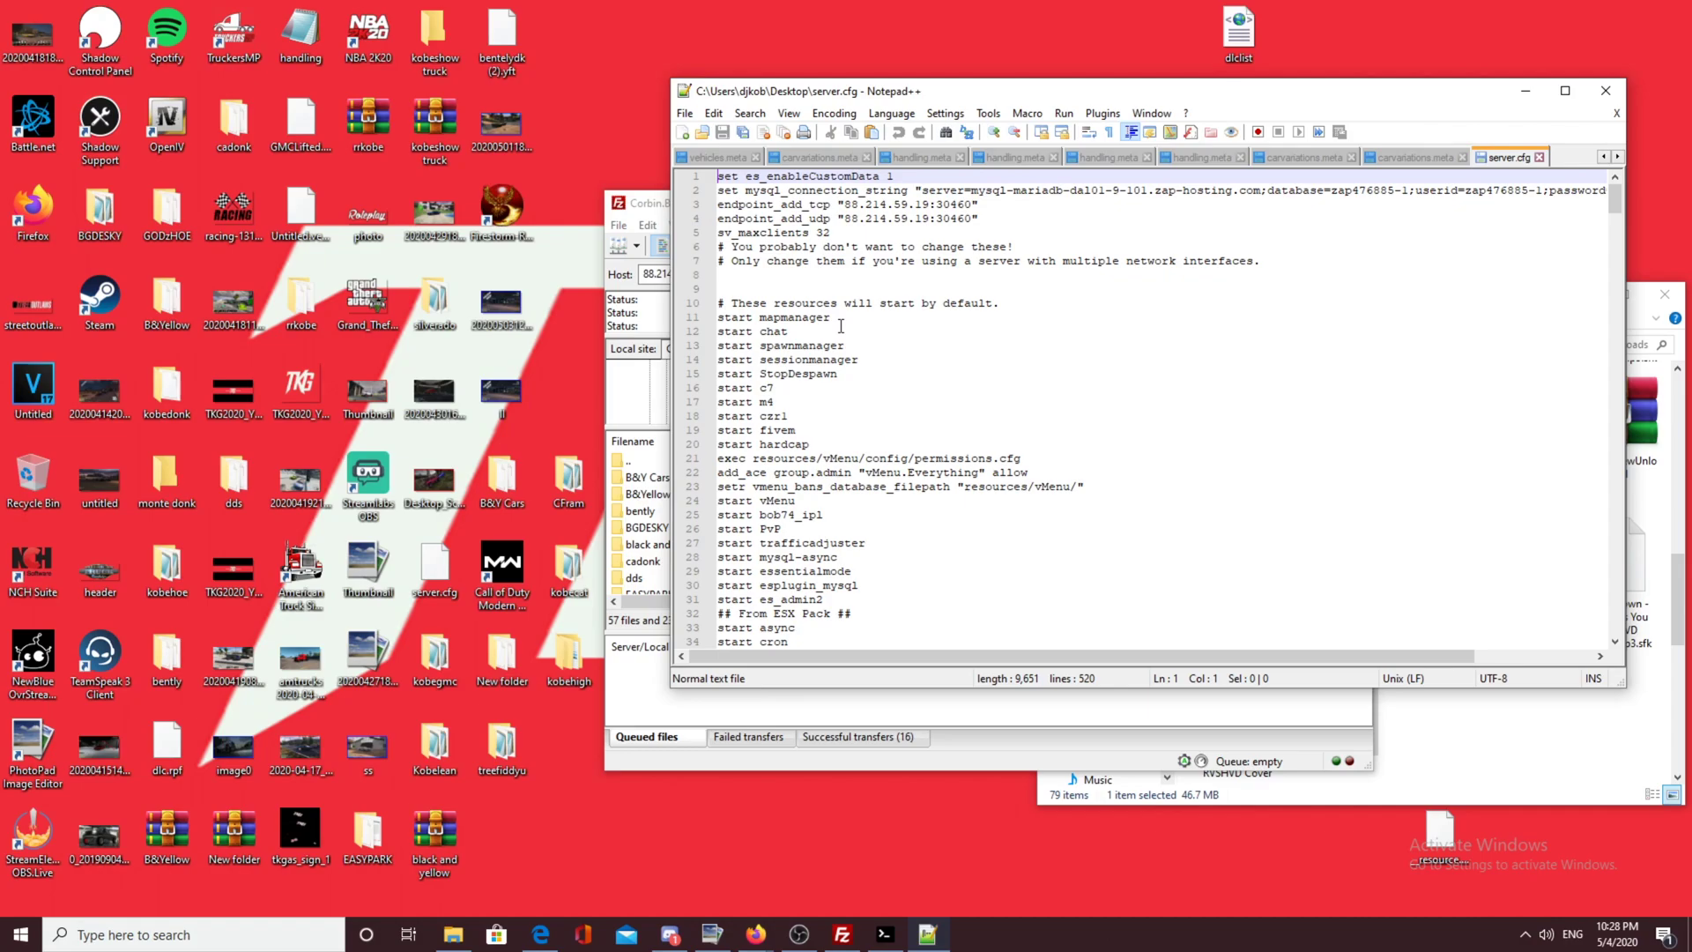
pyautogui.click(855, 344)
pyautogui.press('Return')
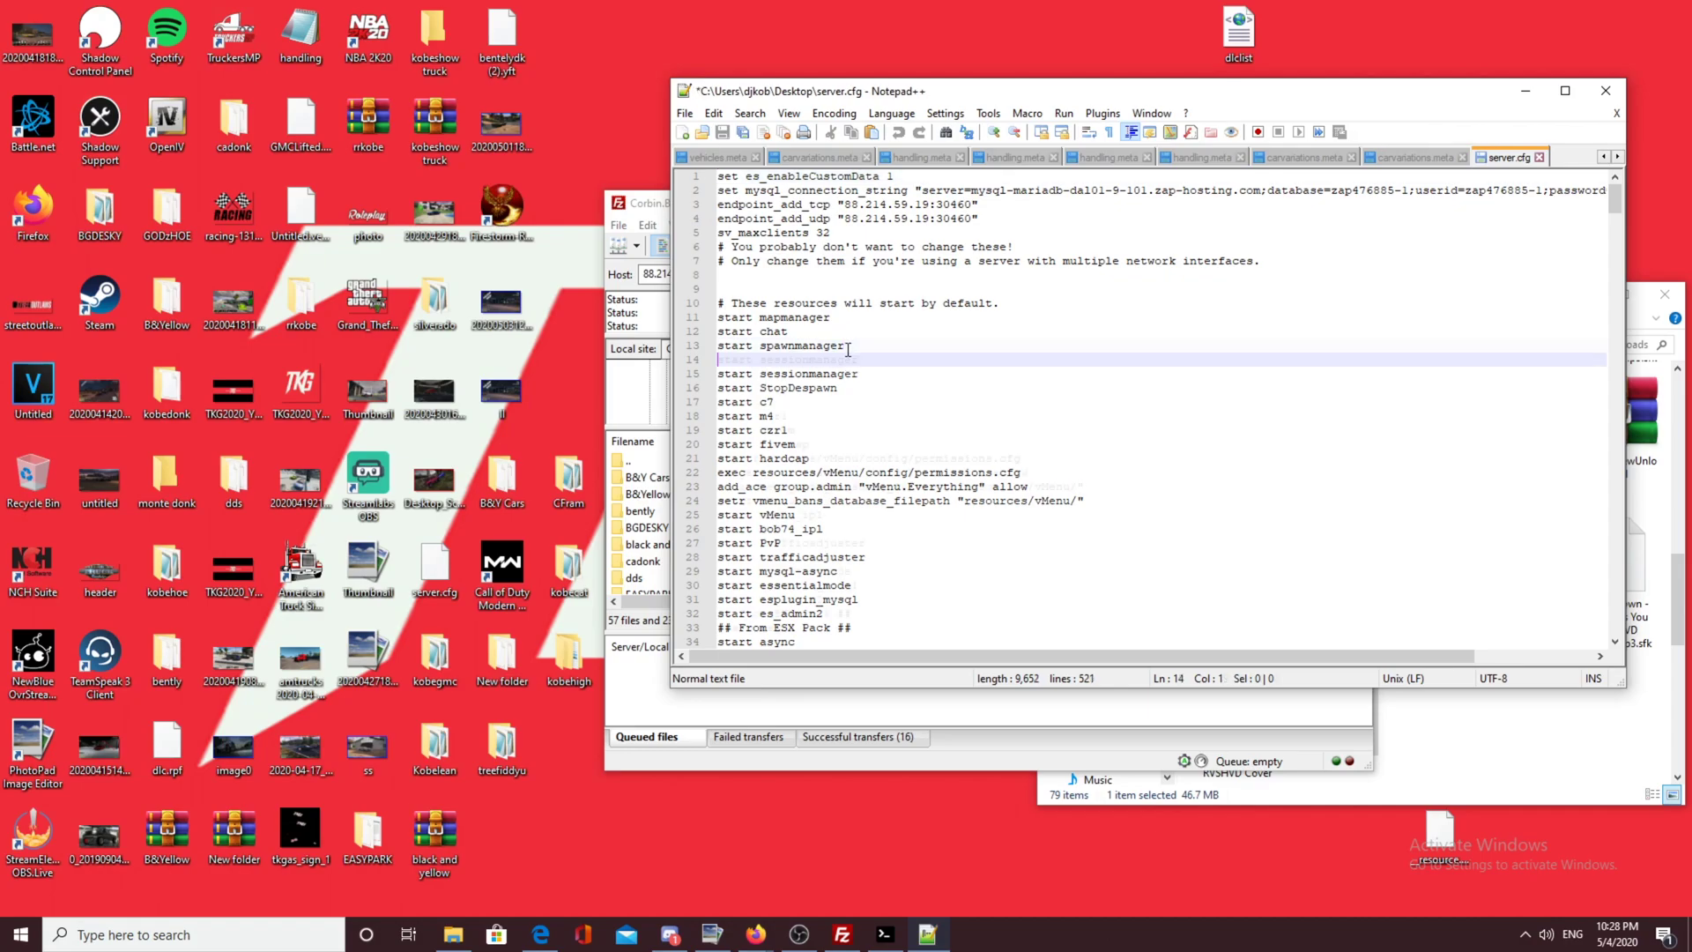
pyautogui.write('start')
pyautogui.press('BackSpace')
pyautogui.press('BackSpace')
pyautogui.press('BackSpace')
pyautogui.press('BackSpace')
pyautogui.press('BackSpace')
pyautogui.press('BackSpace')
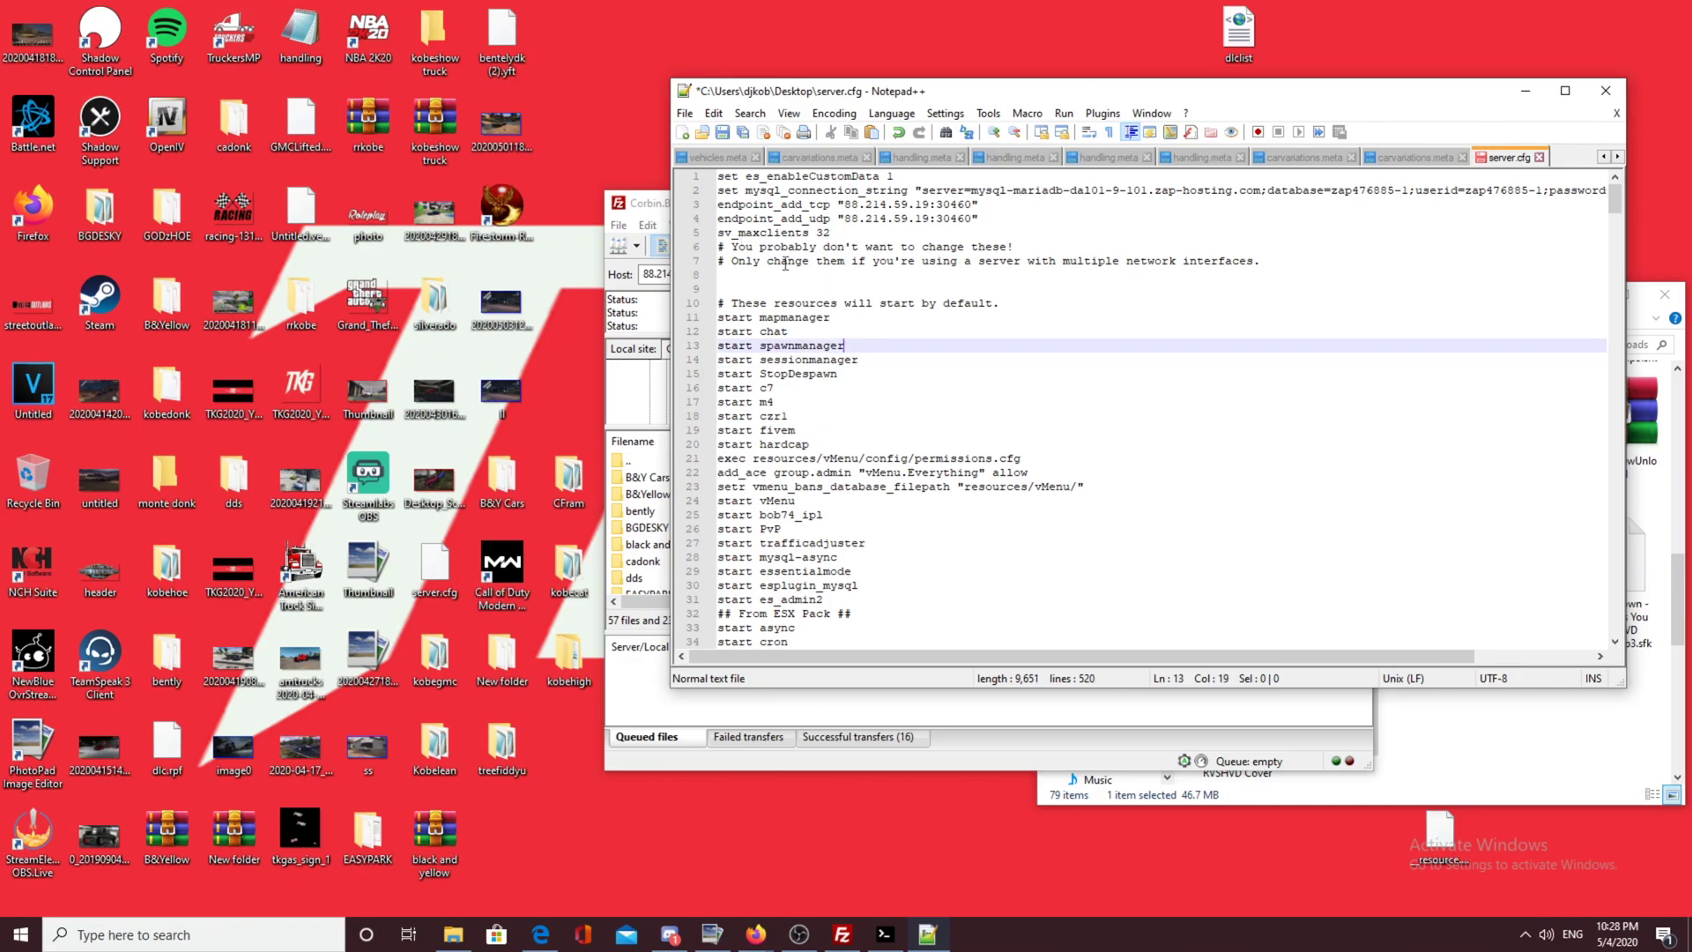
# Step: Add the line "start TEST" below "start freightliner" in the Cars section of server.cfg
pyautogui.scroll(-20, 837, 472)
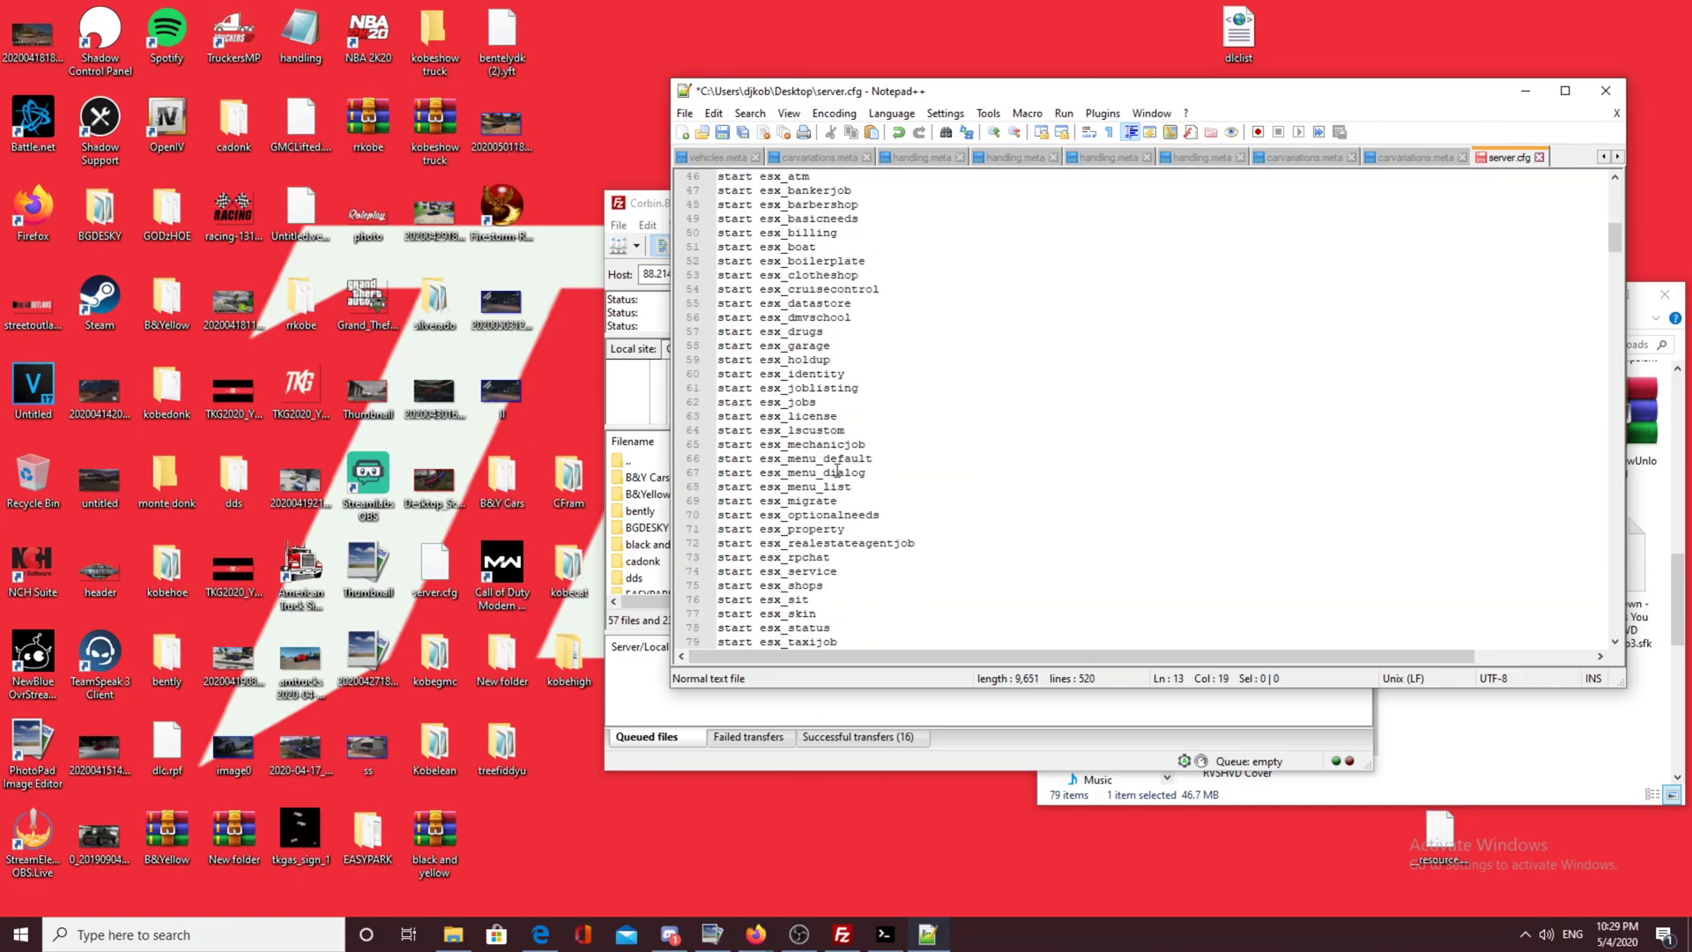
pyautogui.scroll(-9, 837, 472)
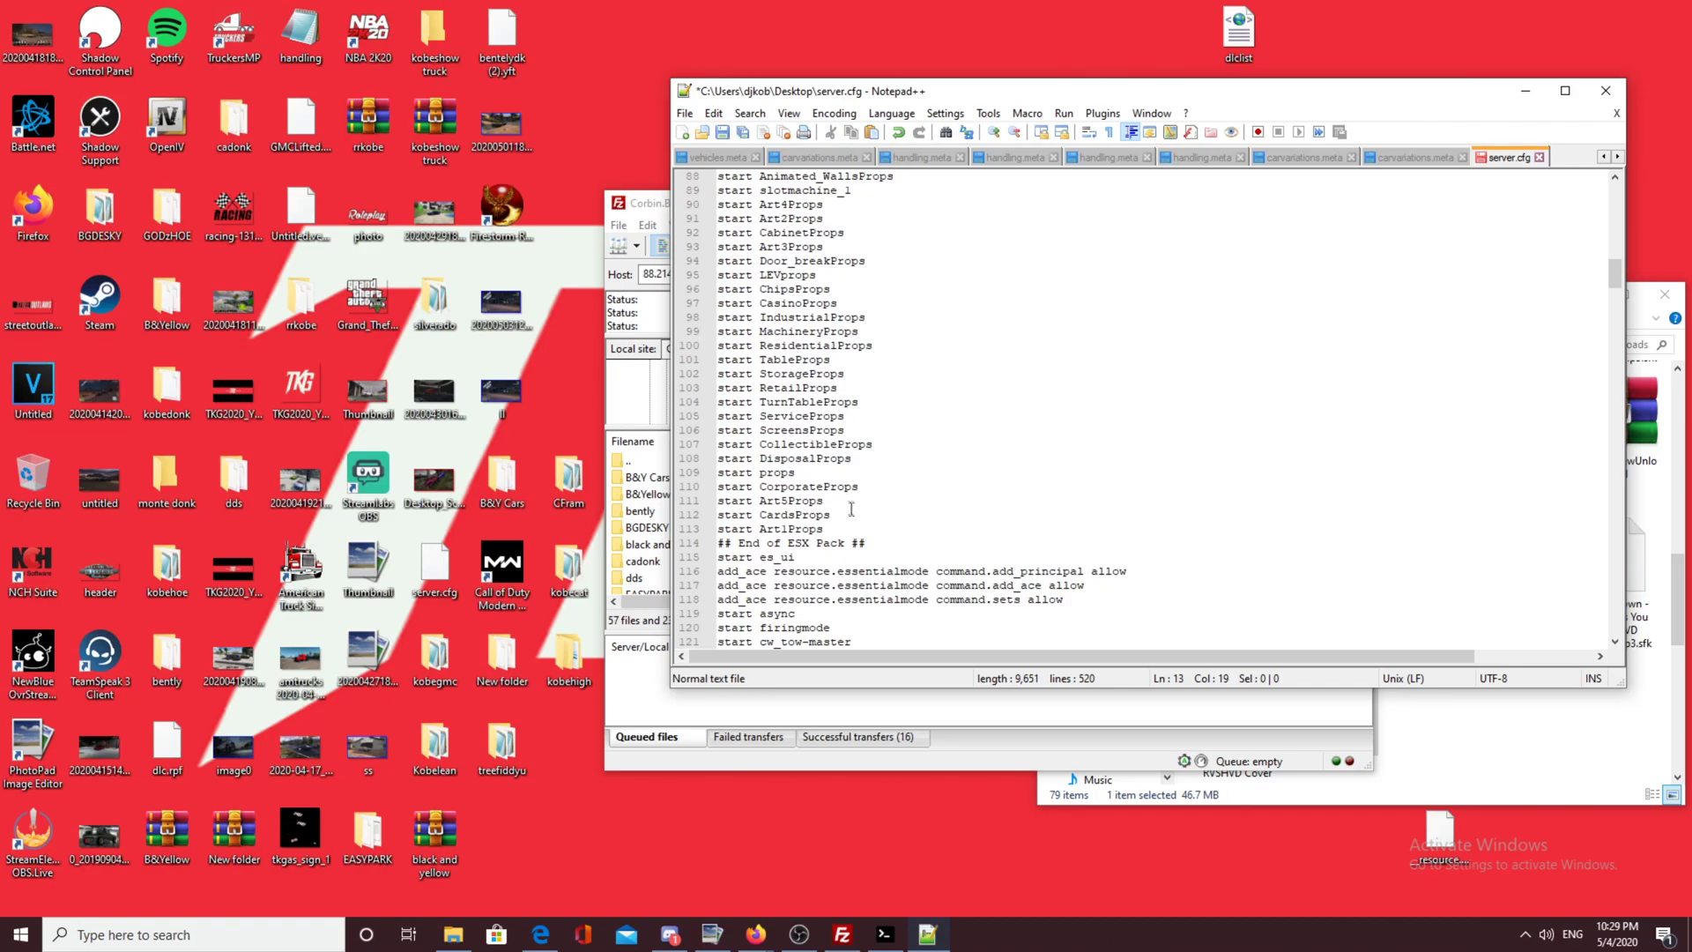
pyautogui.scroll(2, 848, 511)
pyautogui.scroll(-3, 859, 551)
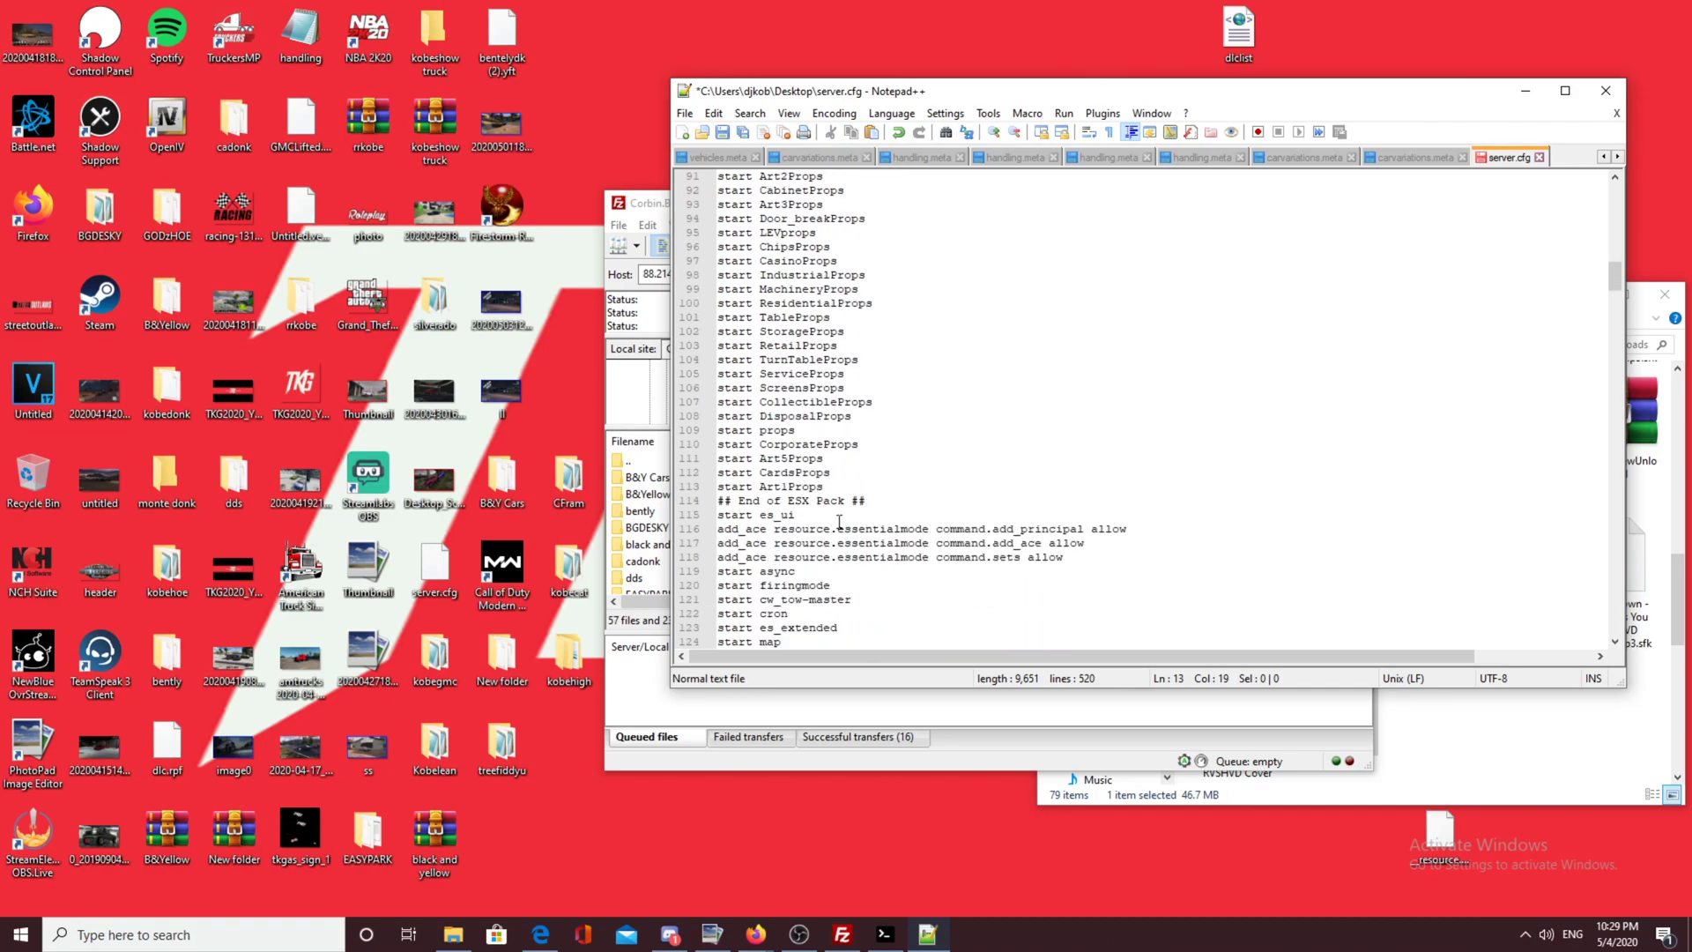
pyautogui.scroll(-3, 829, 569)
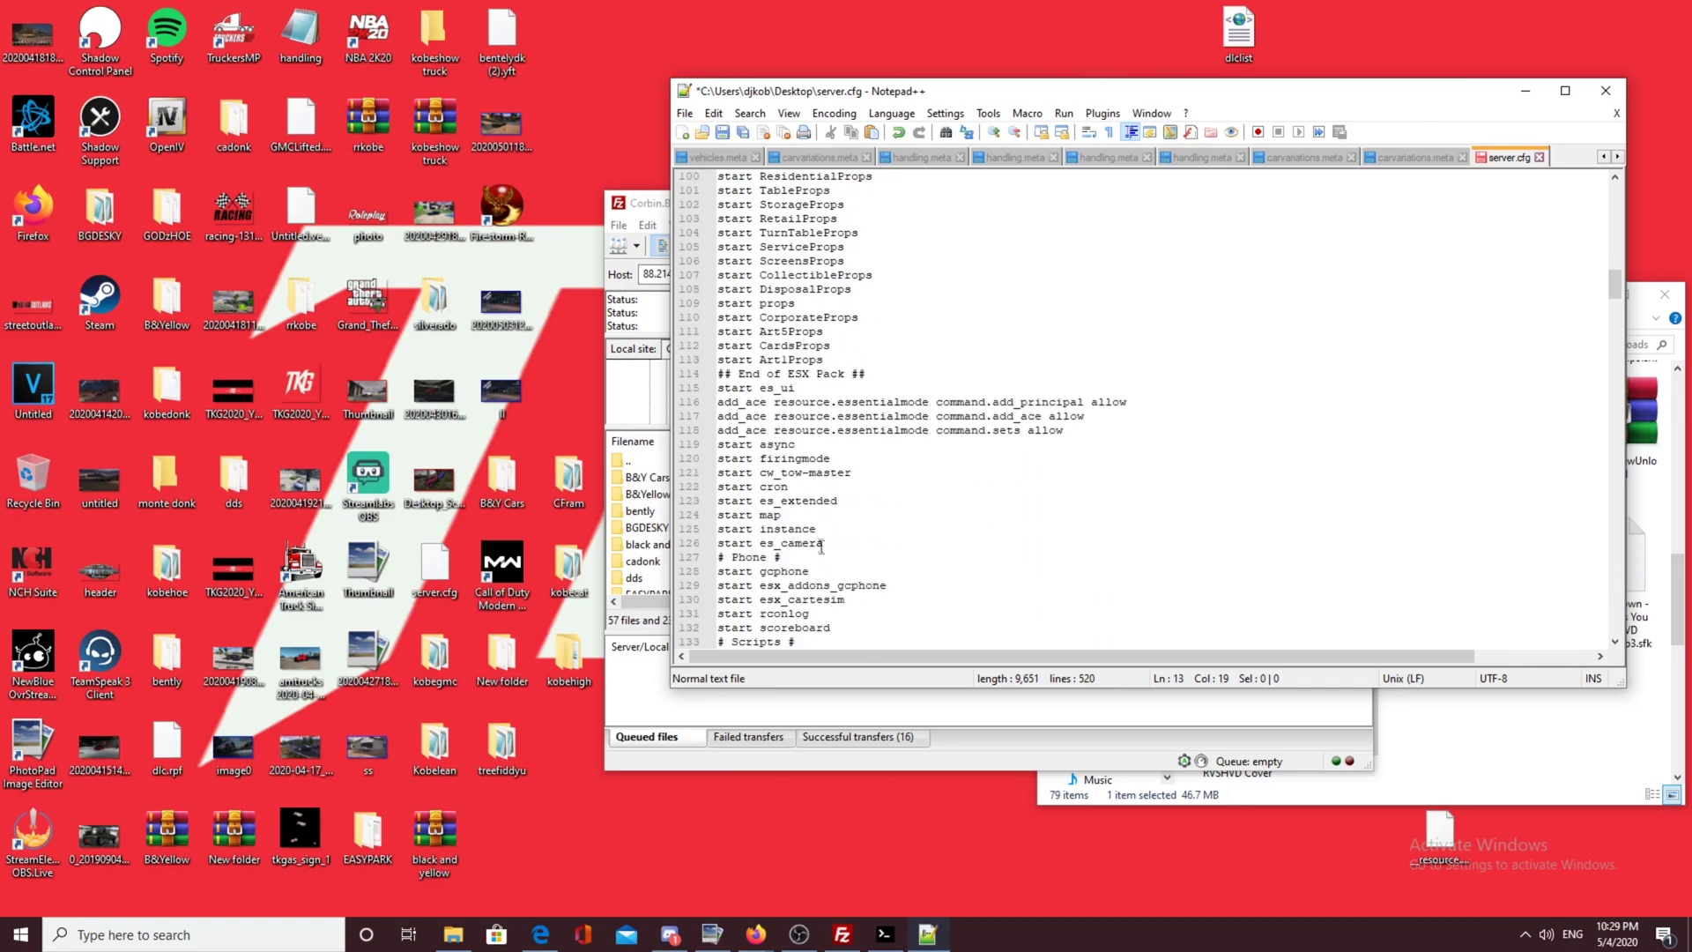
pyautogui.scroll(-10, 820, 548)
pyautogui.scroll(-4, 820, 537)
pyautogui.scroll(-9, 811, 506)
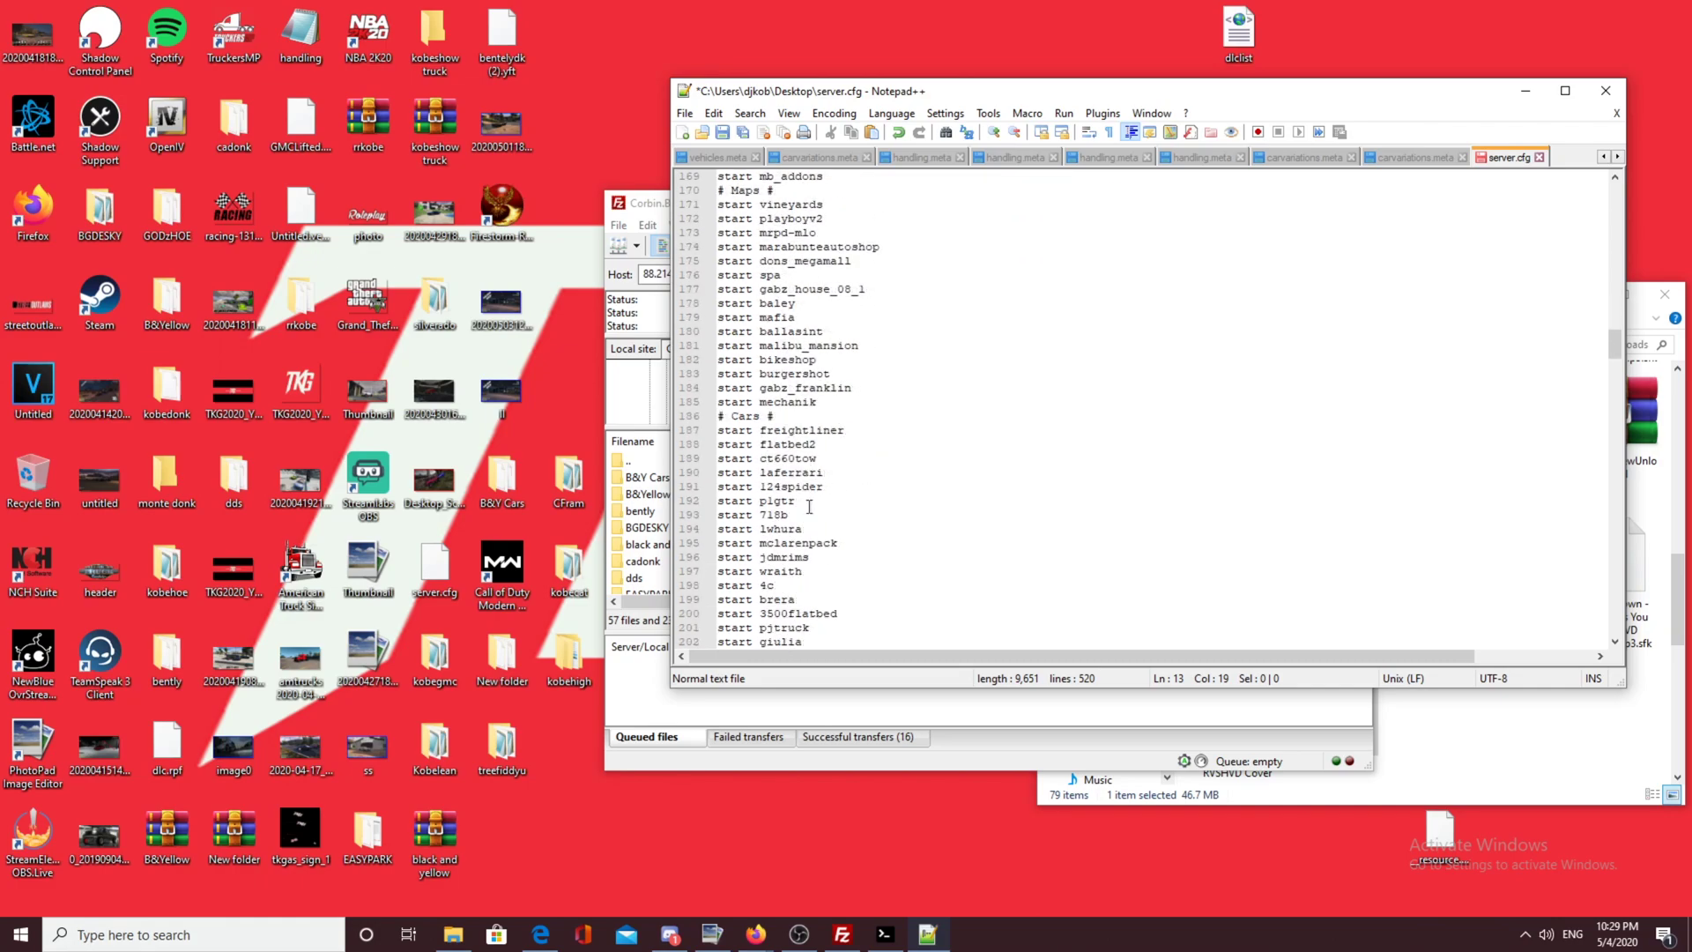
pyautogui.click(866, 433)
pyautogui.press('Return')
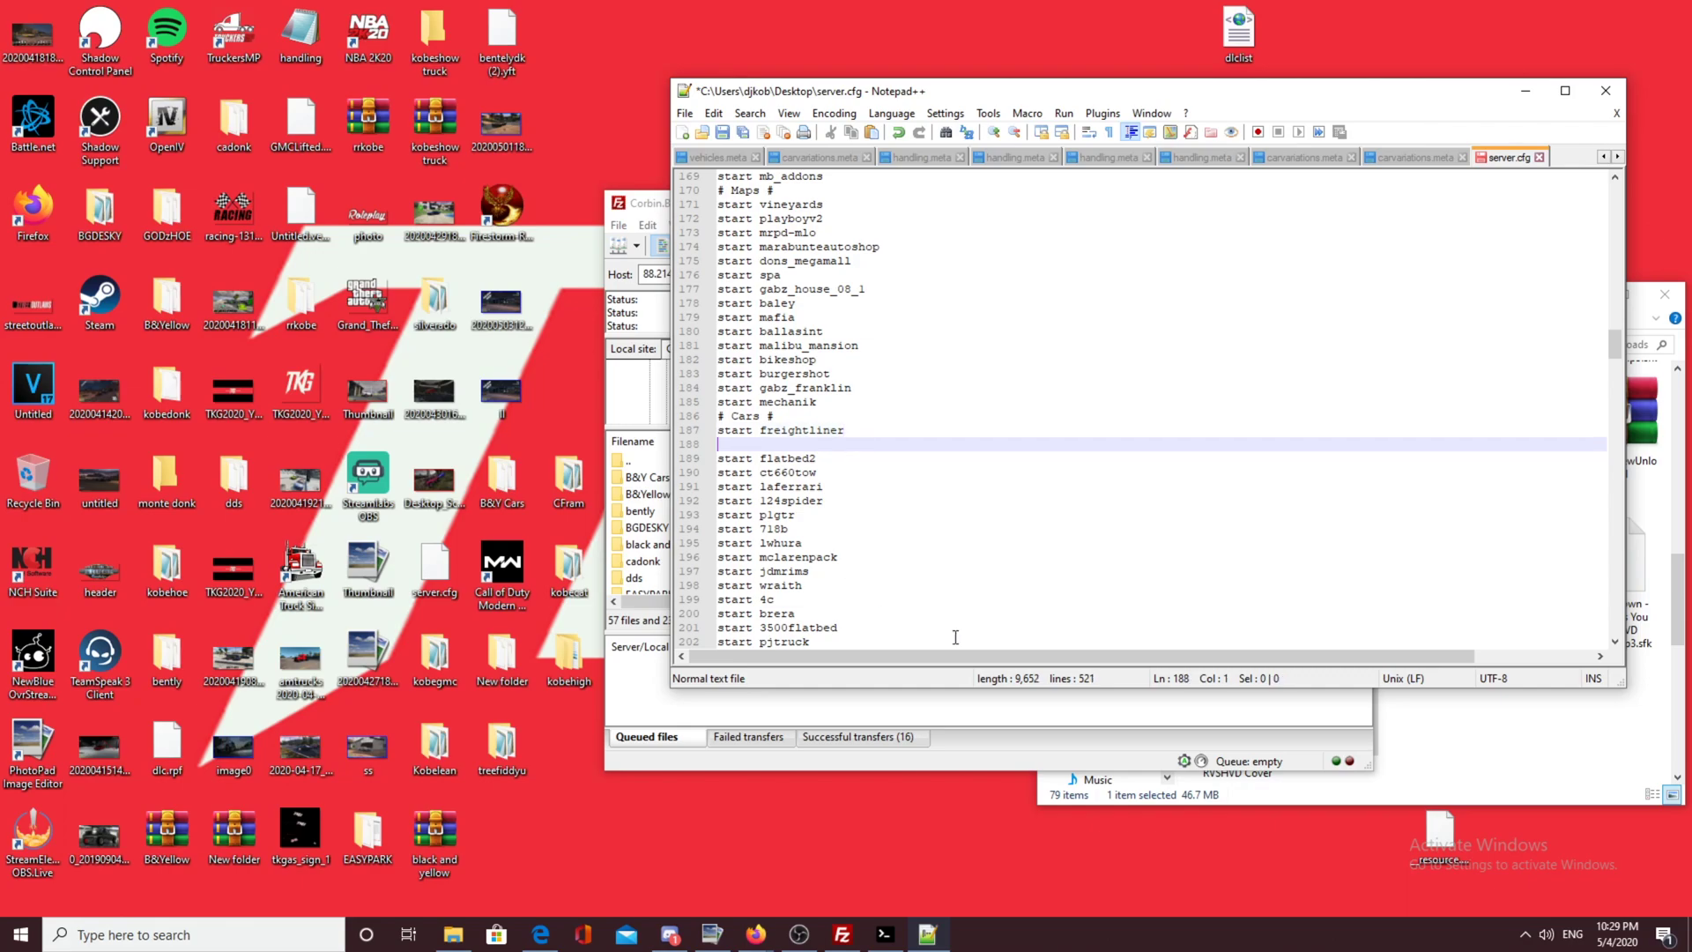
pyautogui.write('start TE')
# Step: Prefix the new resource entry with TKG_ so it reads "start TKG_TEST", then save server.cfg and close Notepad++
pyautogui.click(628, 212)
pyautogui.click(1111, 381)
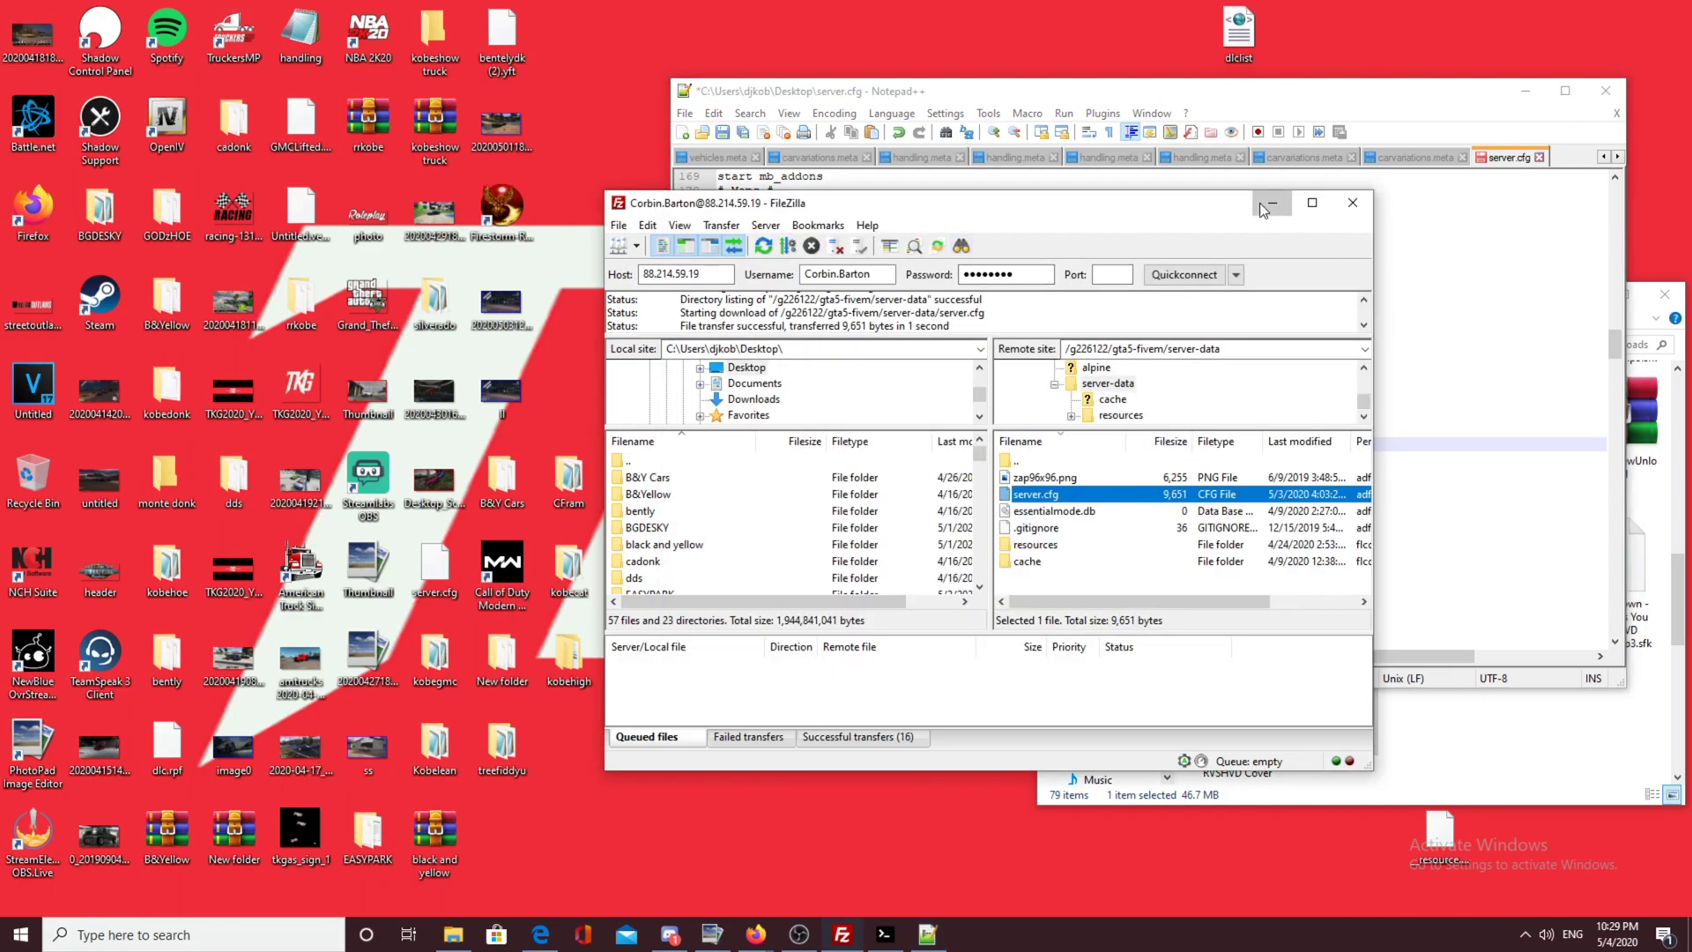
pyautogui.click(1305, 188)
pyautogui.moveTo(1249, 99); pyautogui.dragTo(1472, 253)
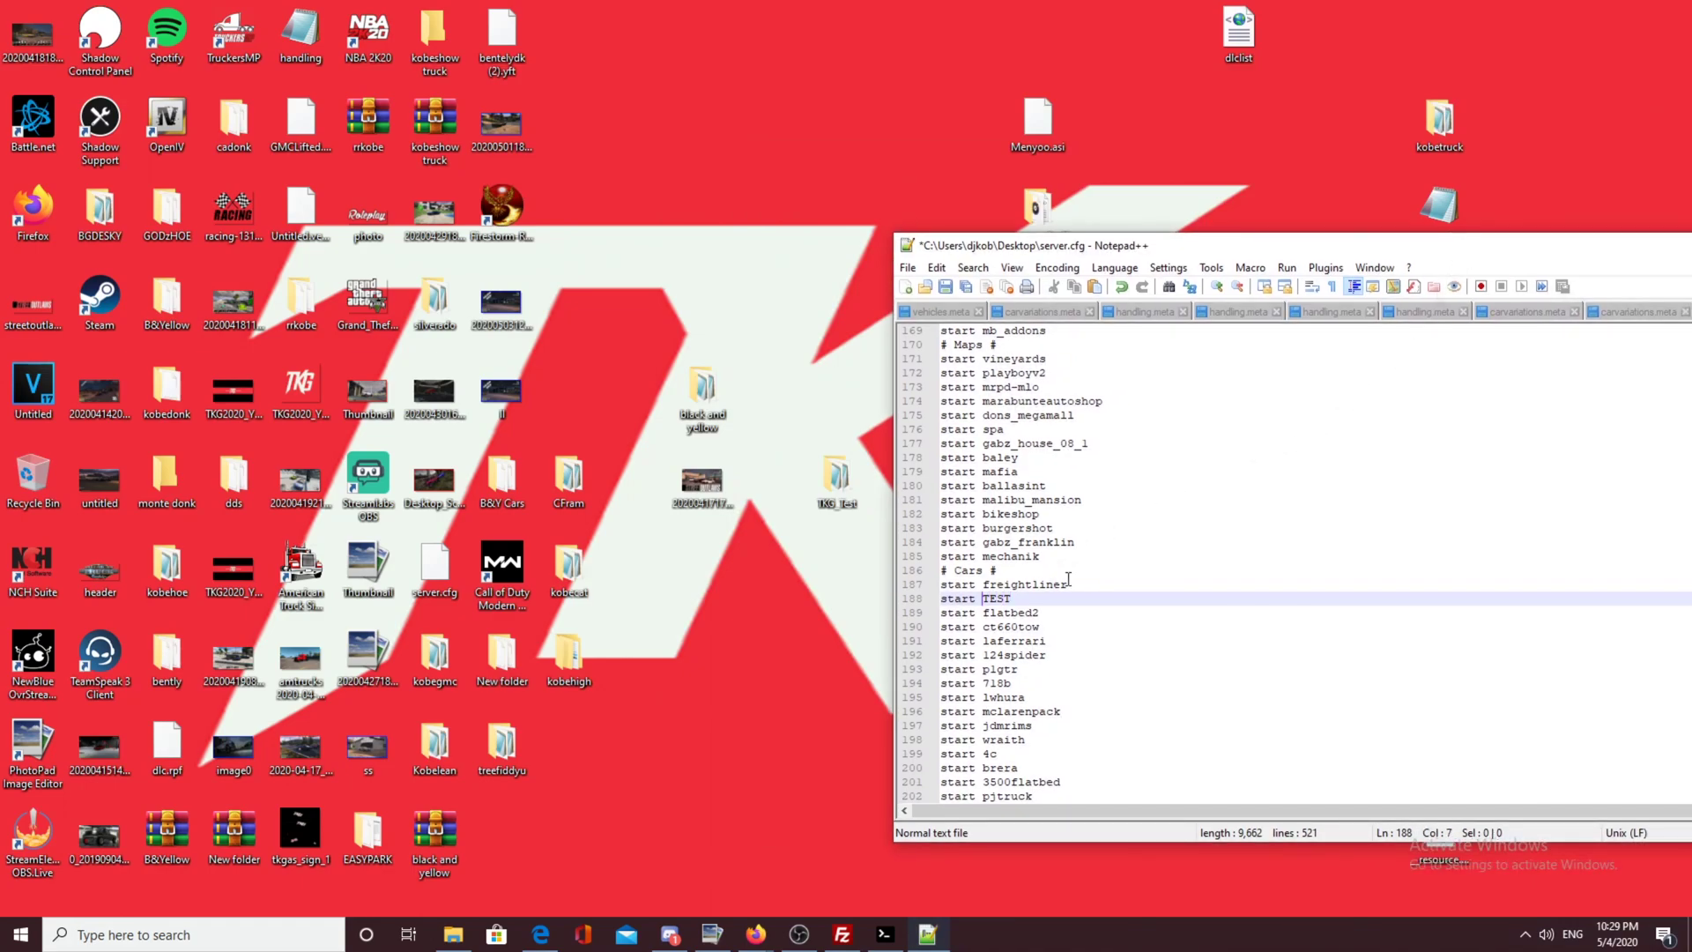
pyautogui.write('TKG_')
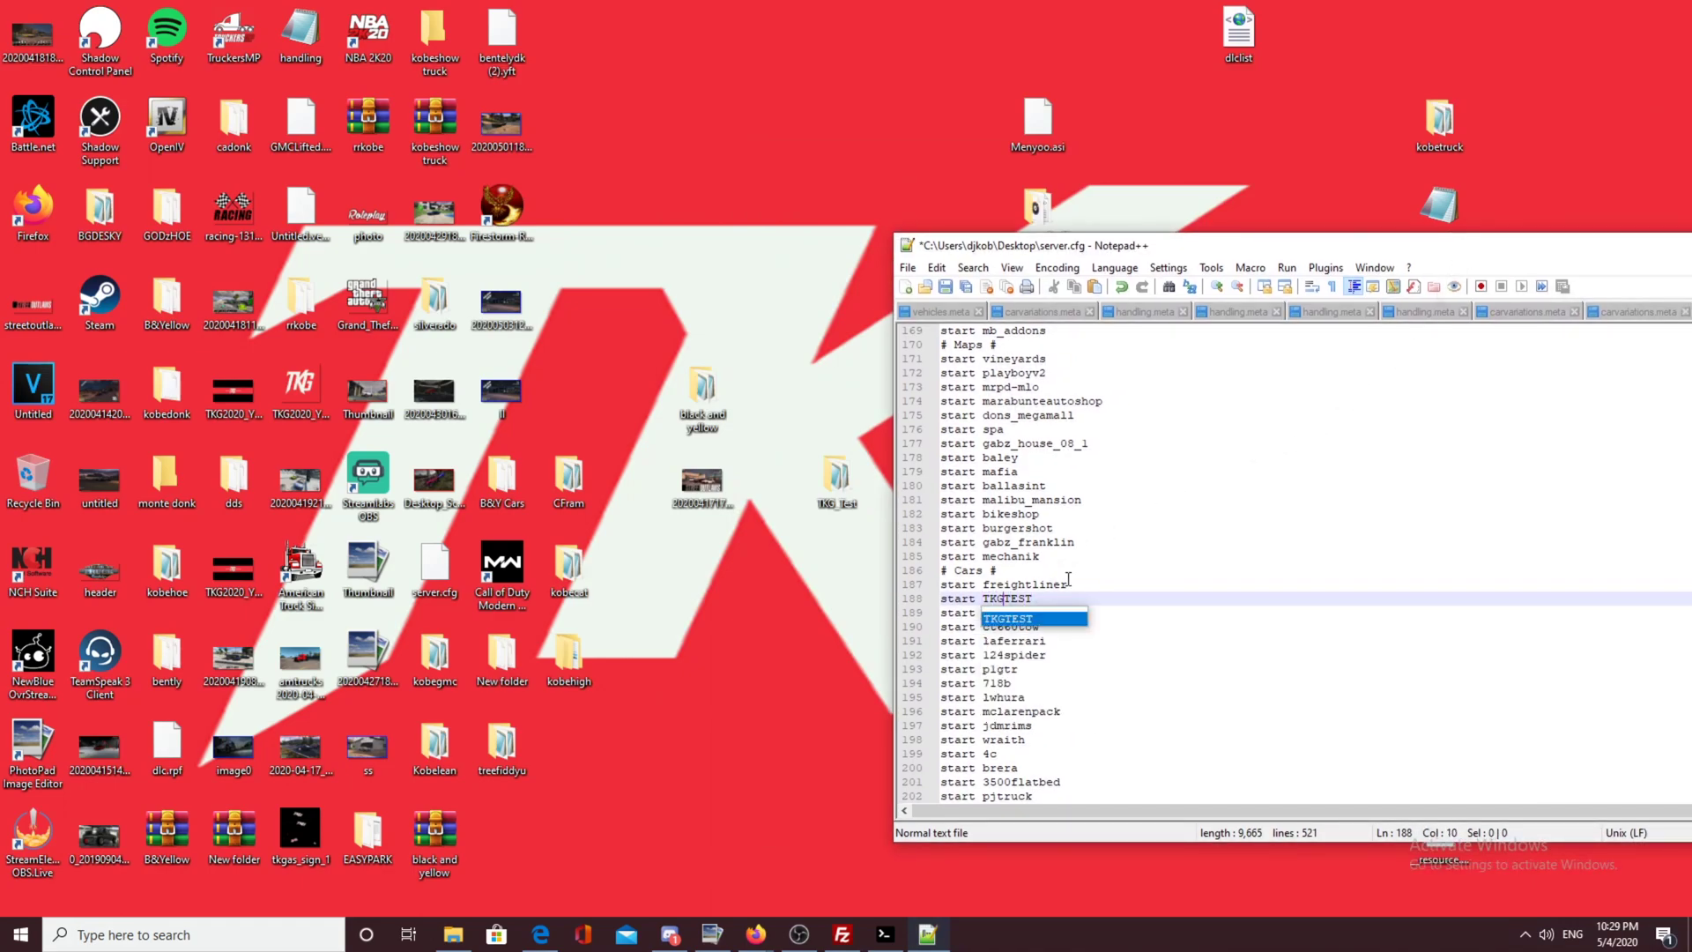
pyautogui.hotkey('ctrl', 's')
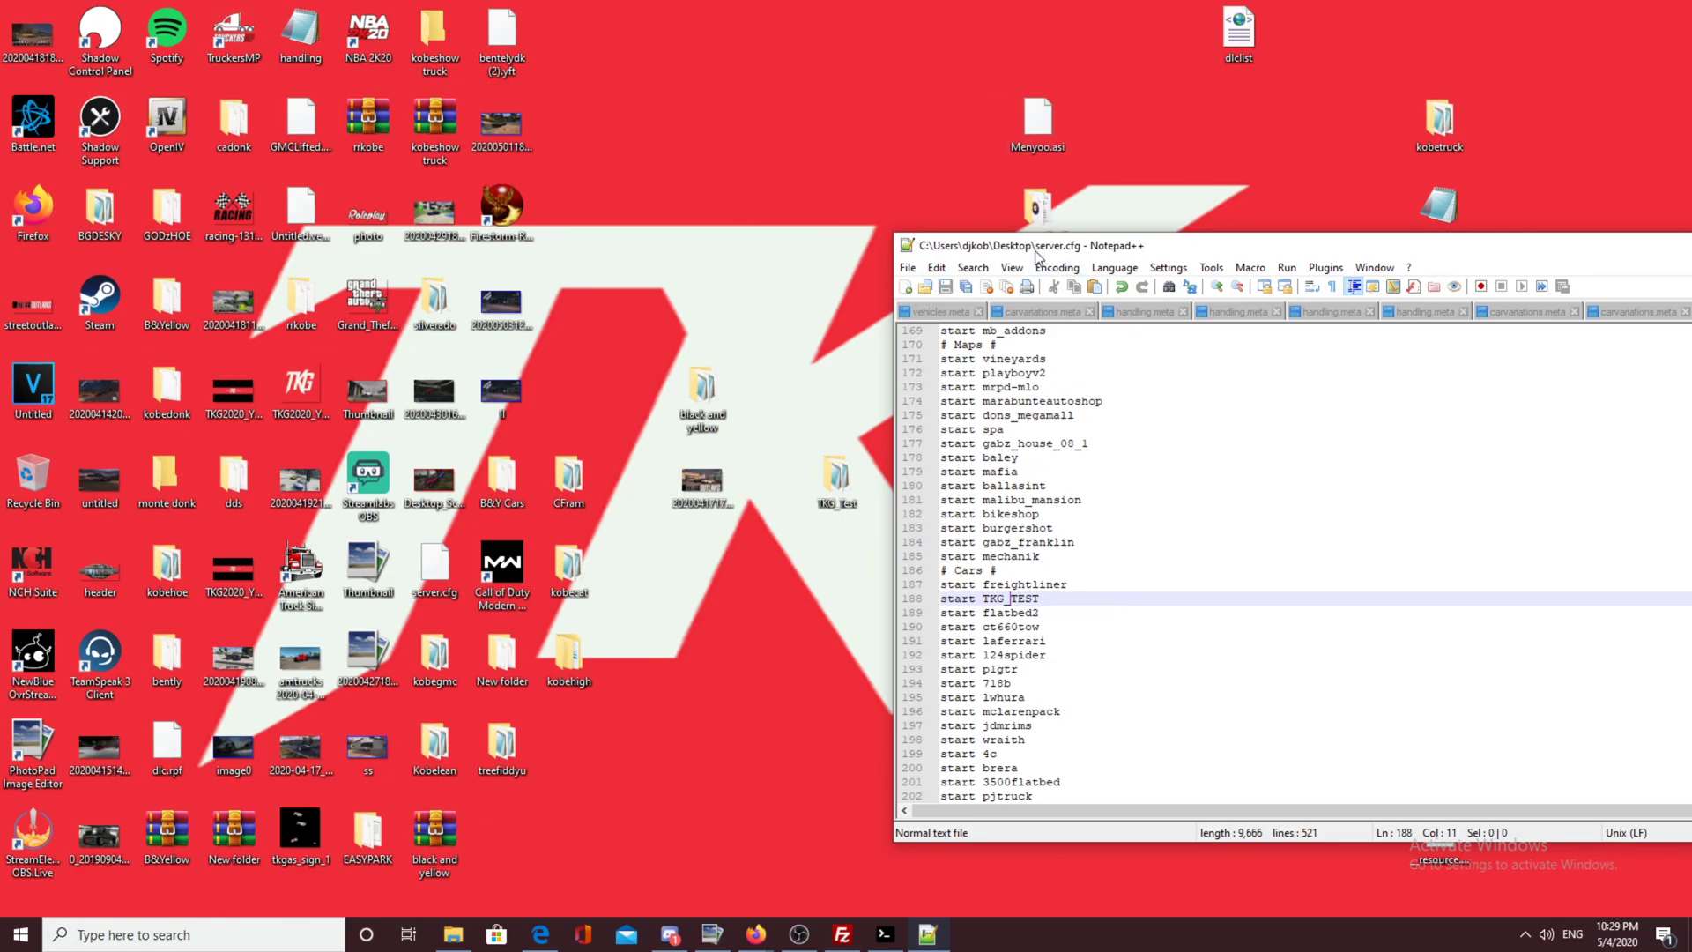
pyautogui.moveTo(1037, 253); pyautogui.dragTo(588, 227)
pyautogui.click(1426, 216)
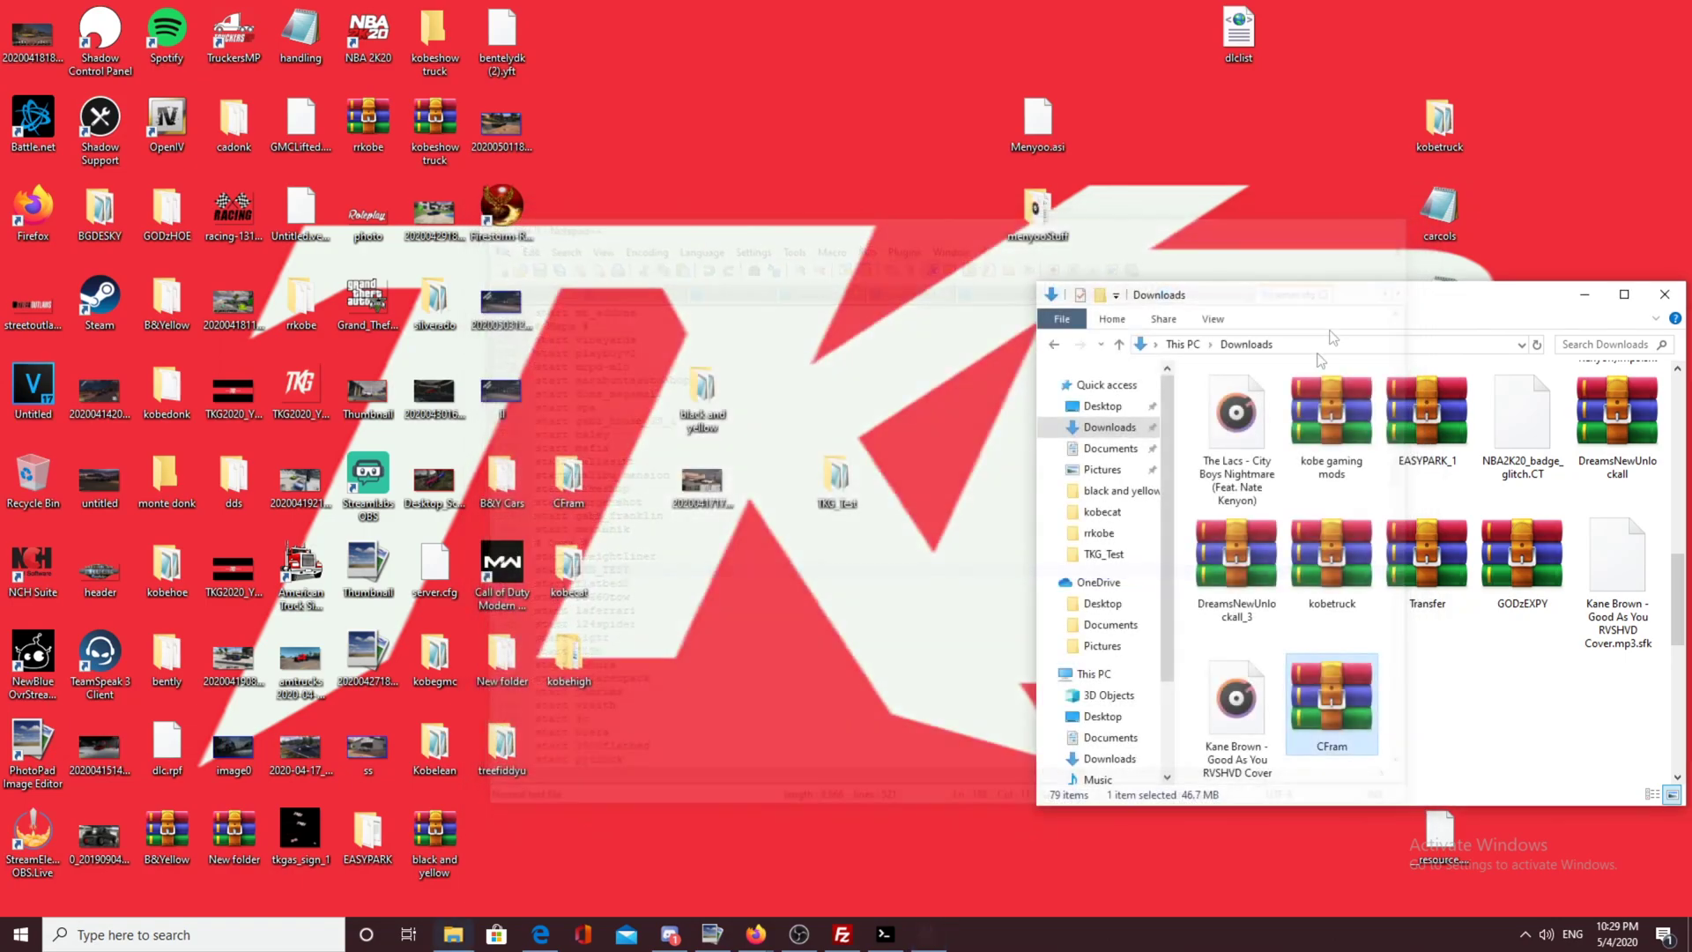